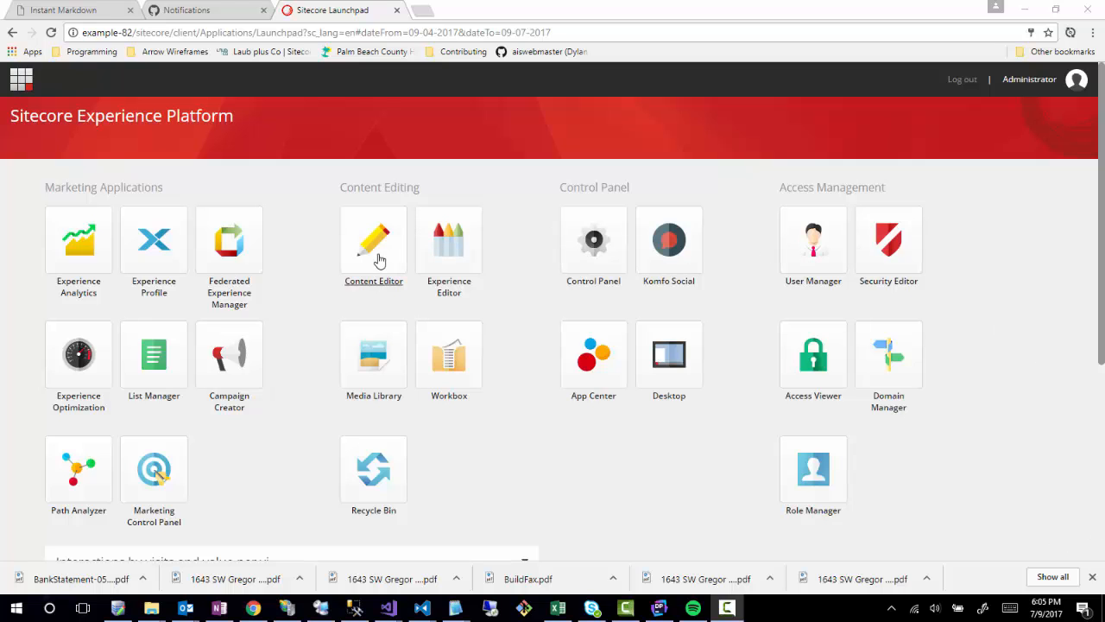
Open the Content Editor from the Launchpad and sign in with the account password.
click(349, 257)
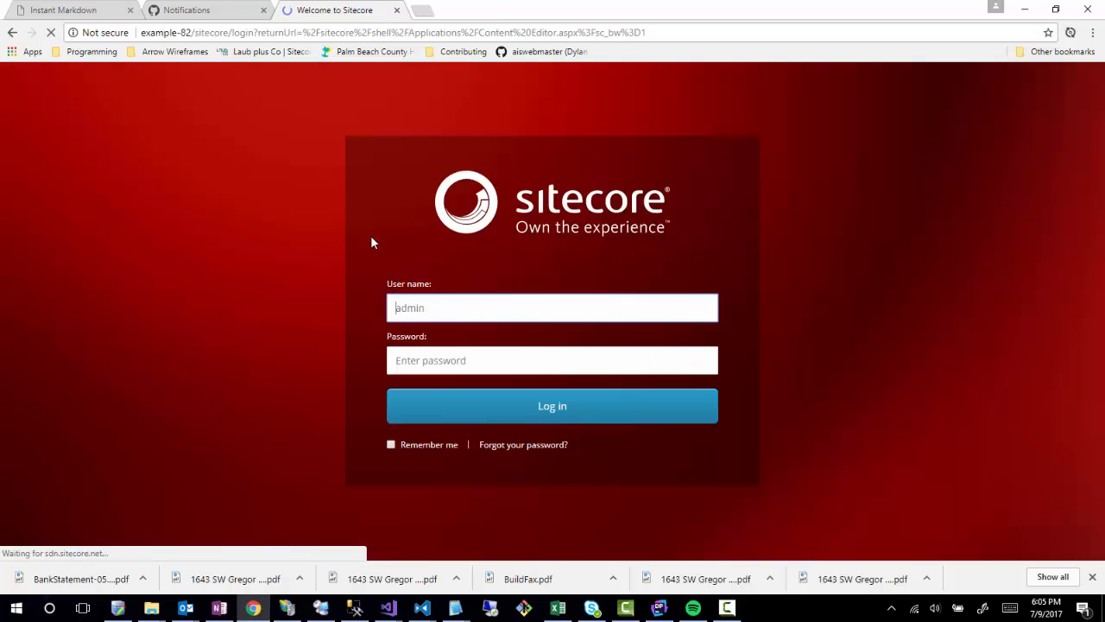
click(444, 361)
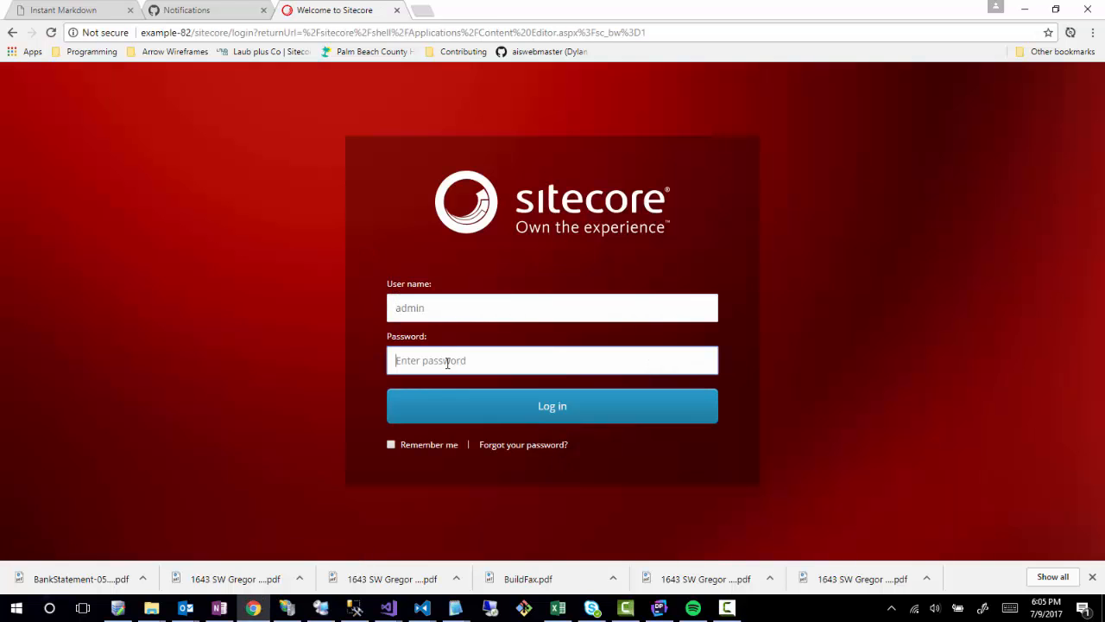
text(b)
click(455, 407)
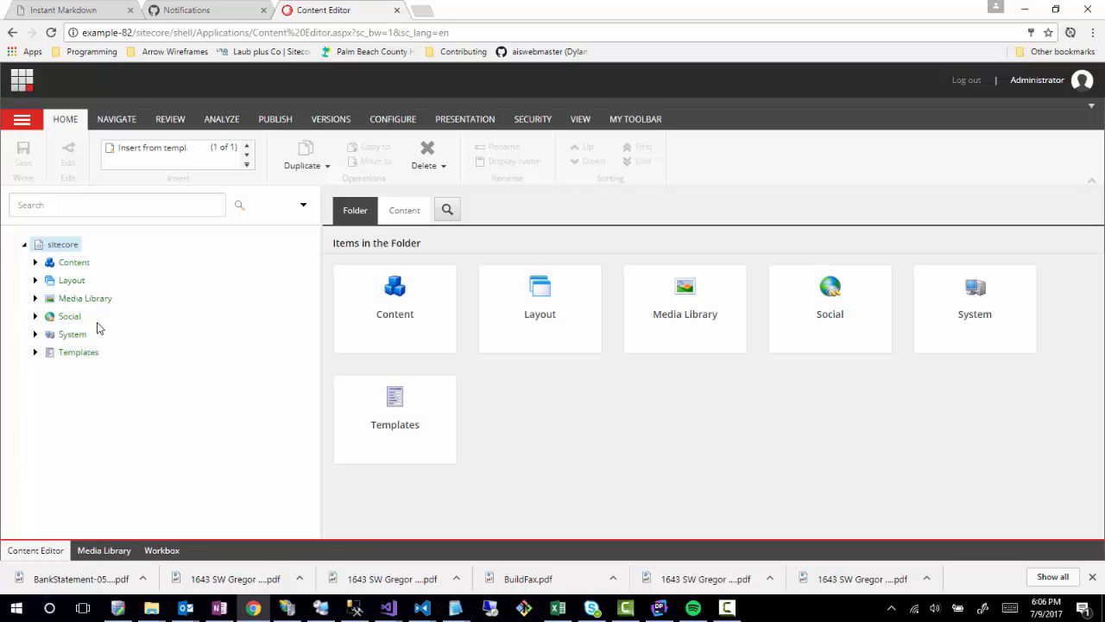
Expand System and its Workflows folder to list Sample Workflow and the other workflows.
click(34, 334)
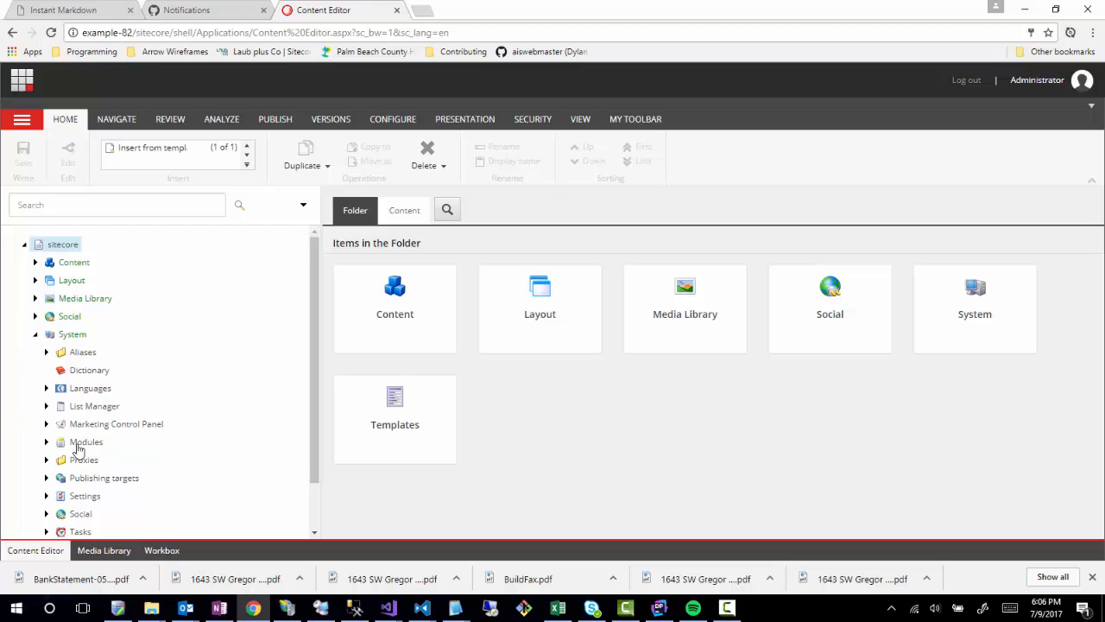
scroll(147, 440, down, 1)
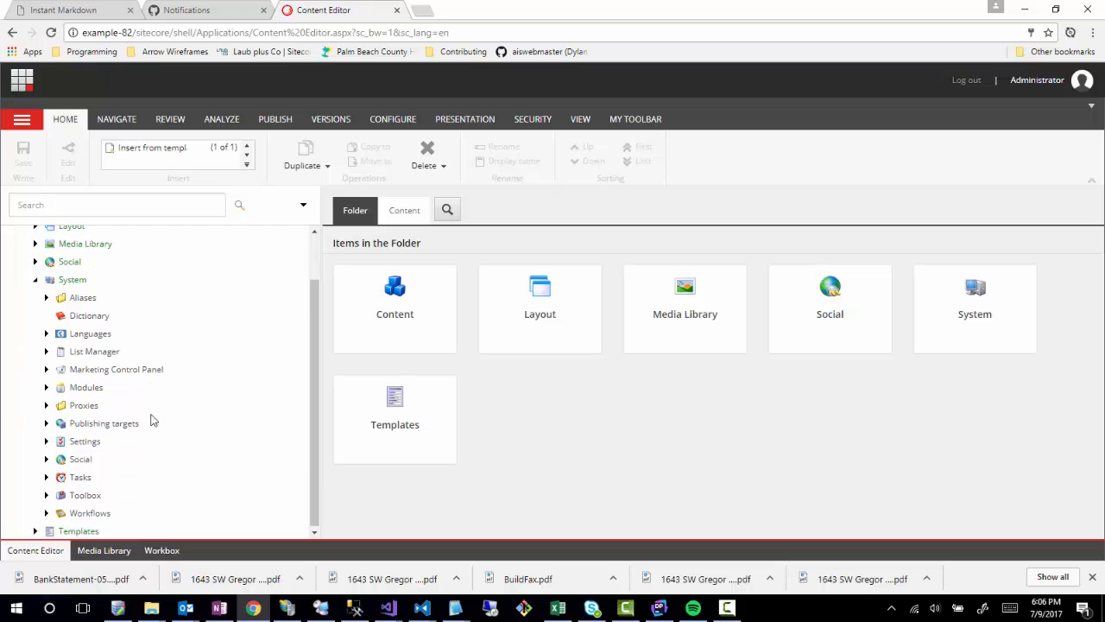
click(46, 511)
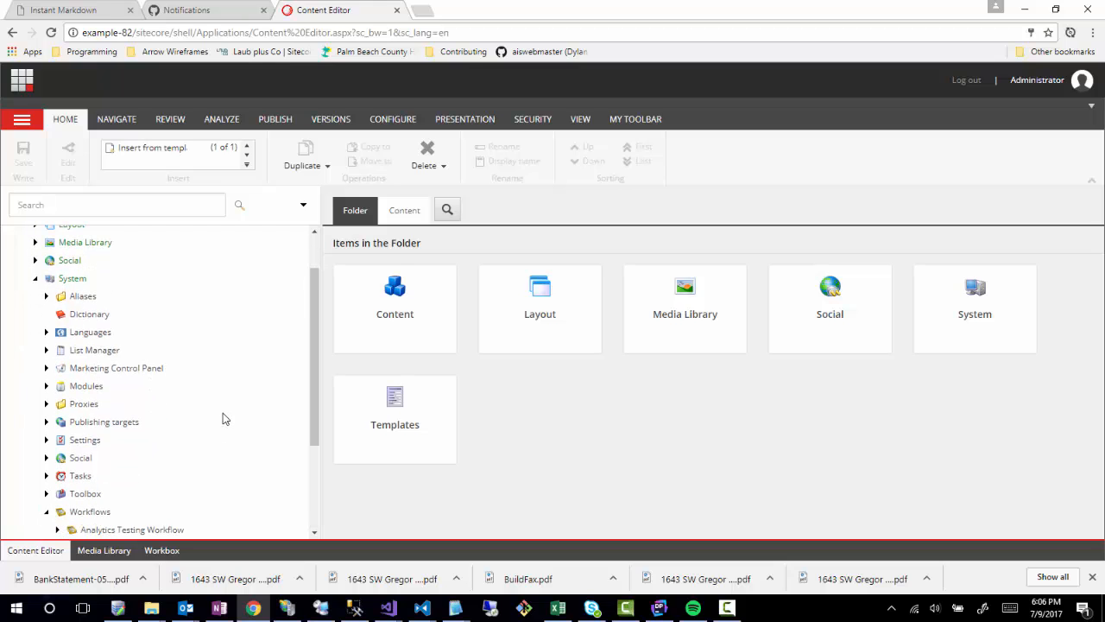
scroll(221, 417, down, 2)
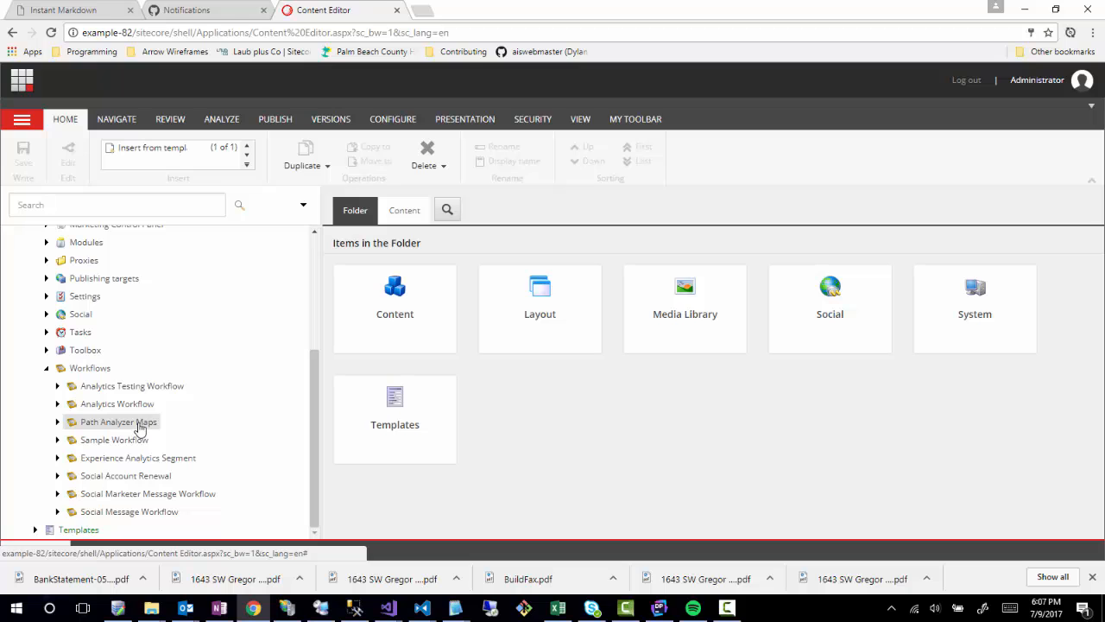
scroll(138, 423, up, 5)
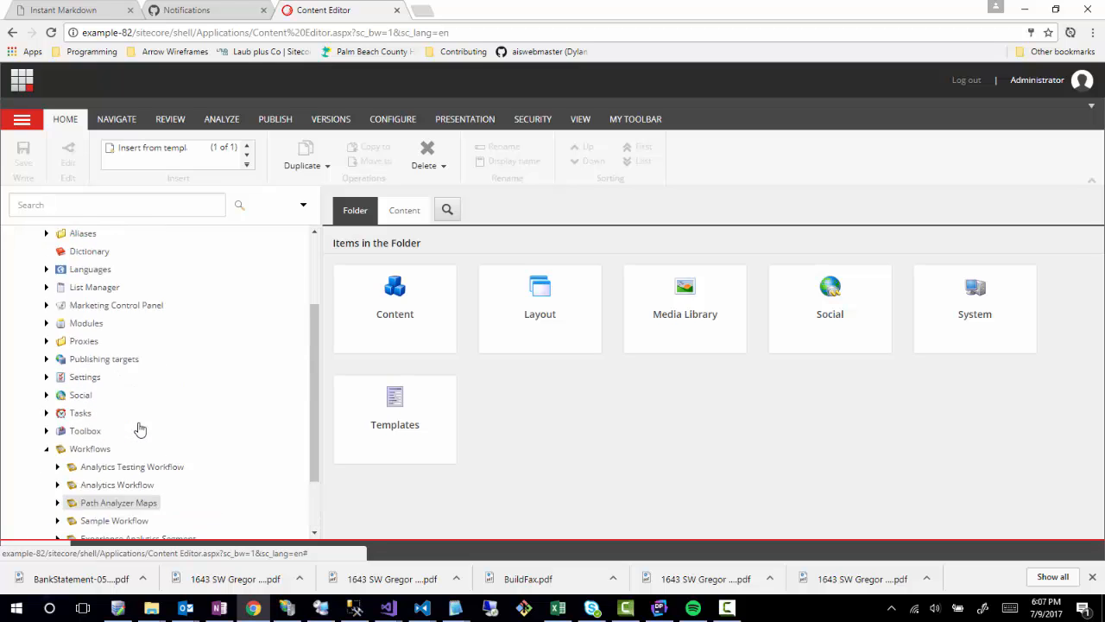
Expand the Content branch under the sitecore root.
click(36, 263)
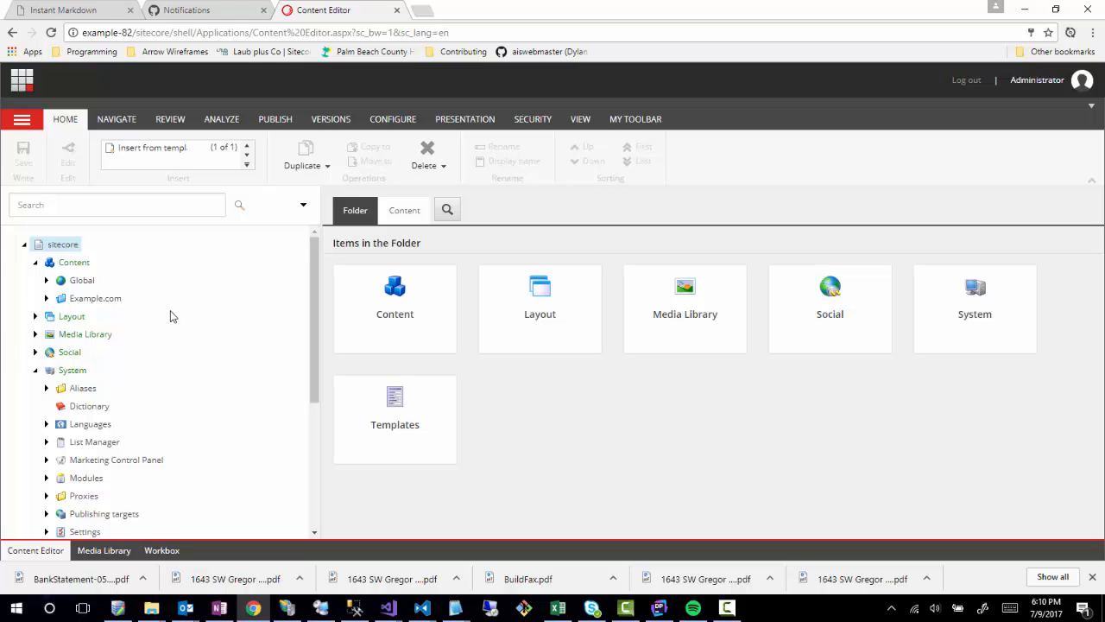
Insert a new Workflow item under the Workflows folder from its context menu.
scroll(172, 320, down, 5)
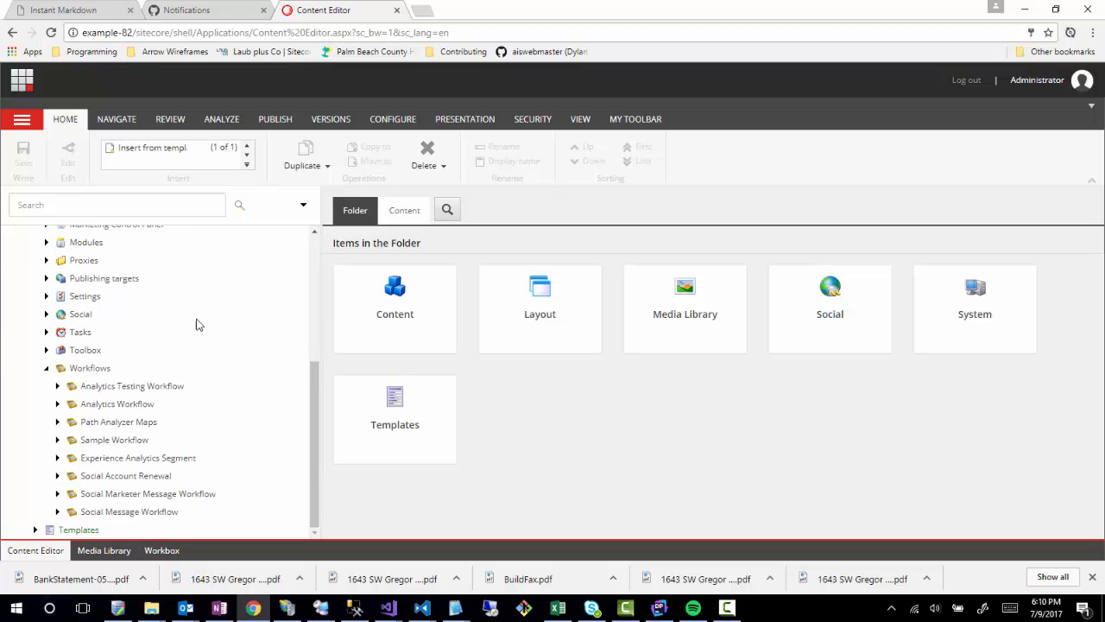
click(93, 374)
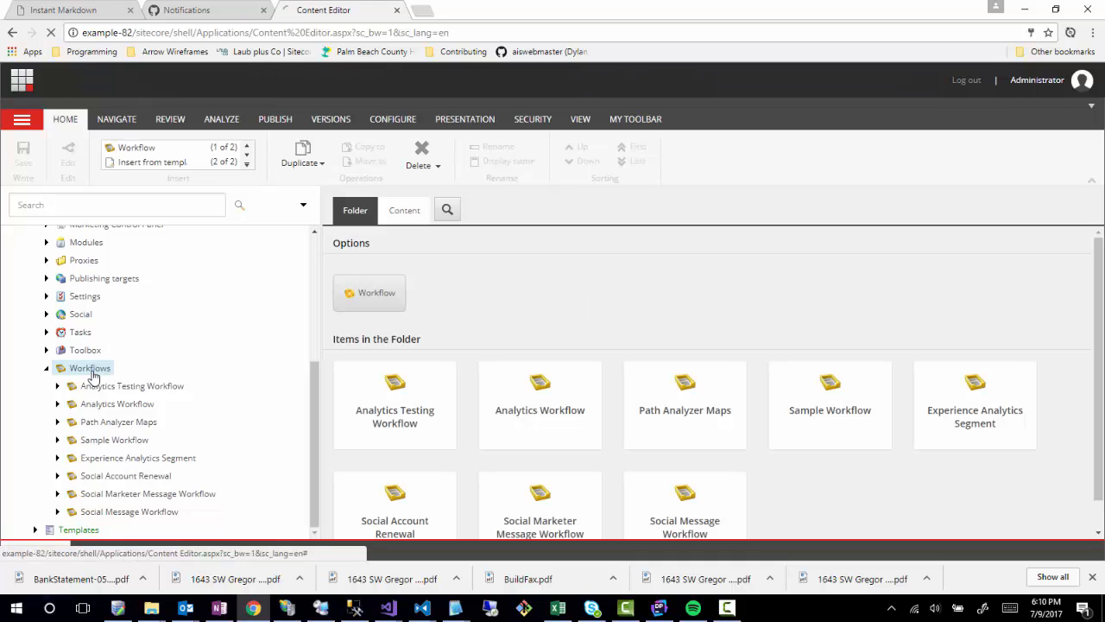
right_click(92, 374)
mouse_move(116, 382)
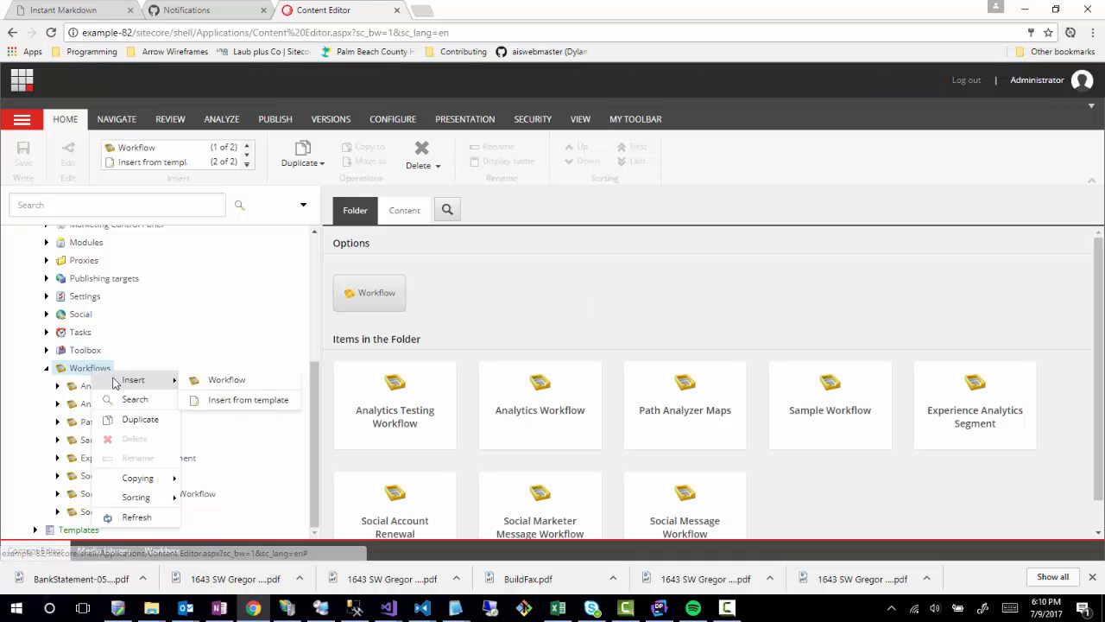
click(213, 383)
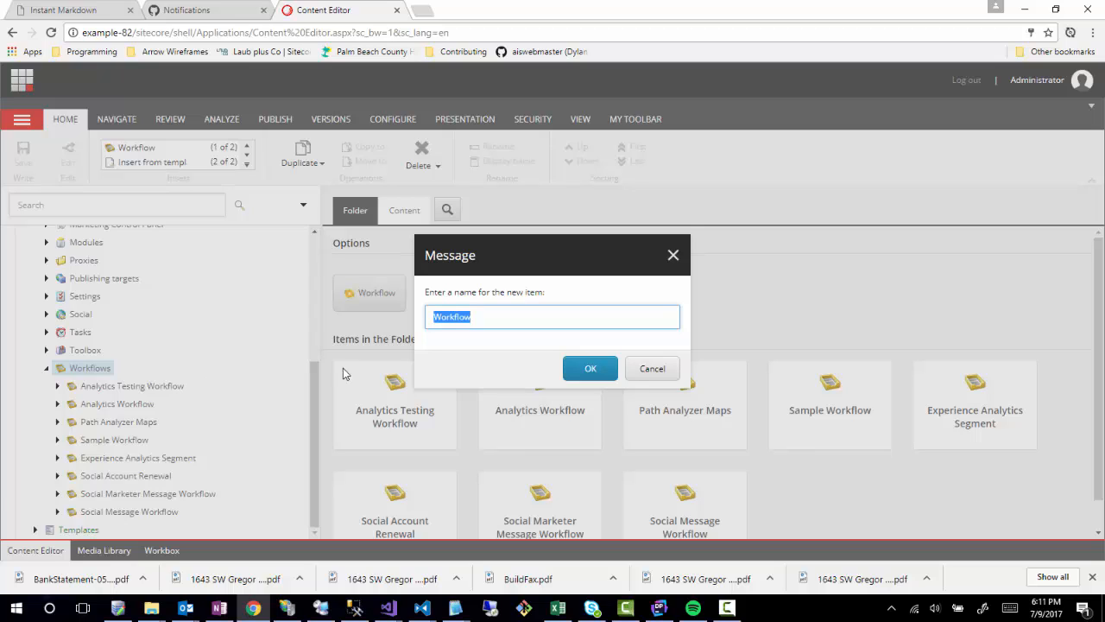
Replace the default name 'Workflow' with 'Content Workflow'.
click(484, 318)
drag(485, 317, 231, 319)
text(Content Workflow)
Confirm the Content Workflow item and scroll down to its Data fields, where Initial state is empty.
click(587, 368)
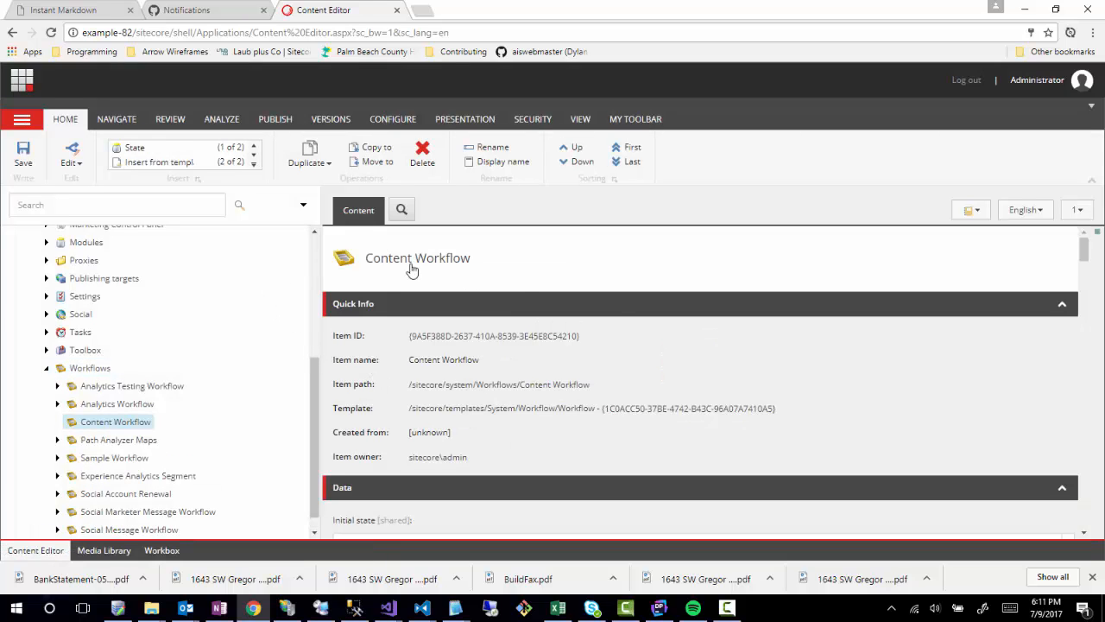
scroll(639, 376, down, 2)
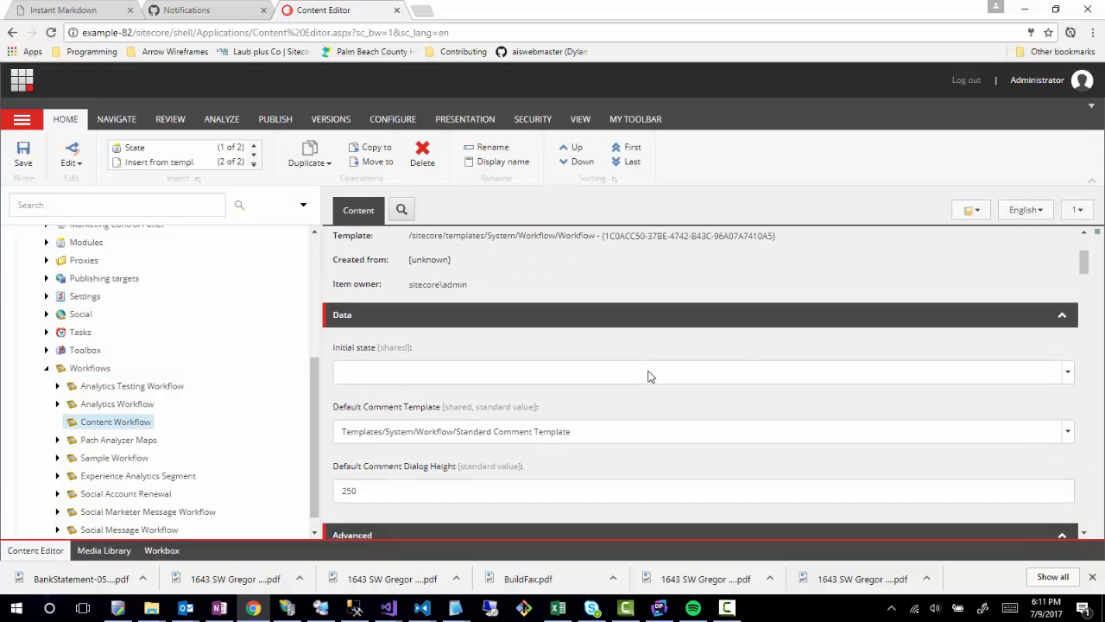
scroll(720, 384, down, 1)
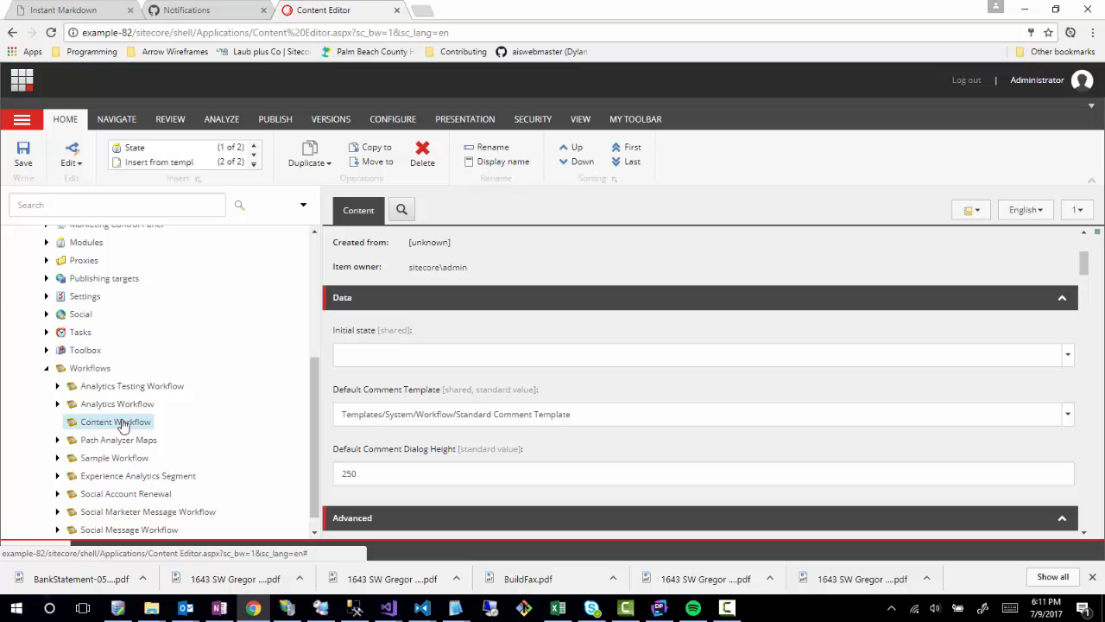
Insert a new state named 'Draft' under Content Workflow.
right_click(99, 424)
mouse_move(130, 415)
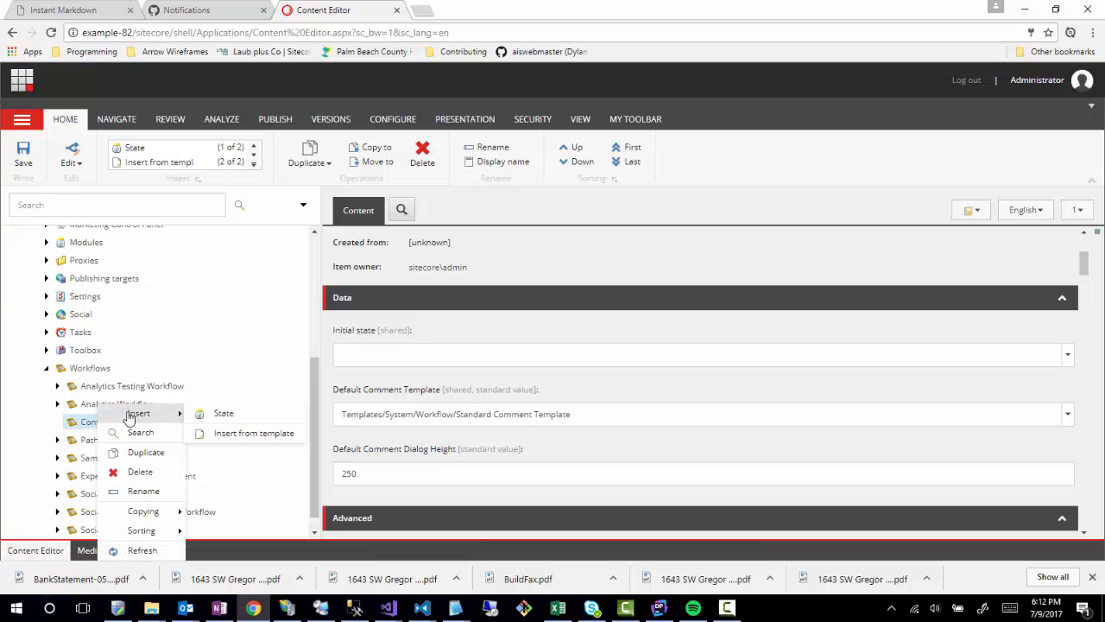
click(220, 415)
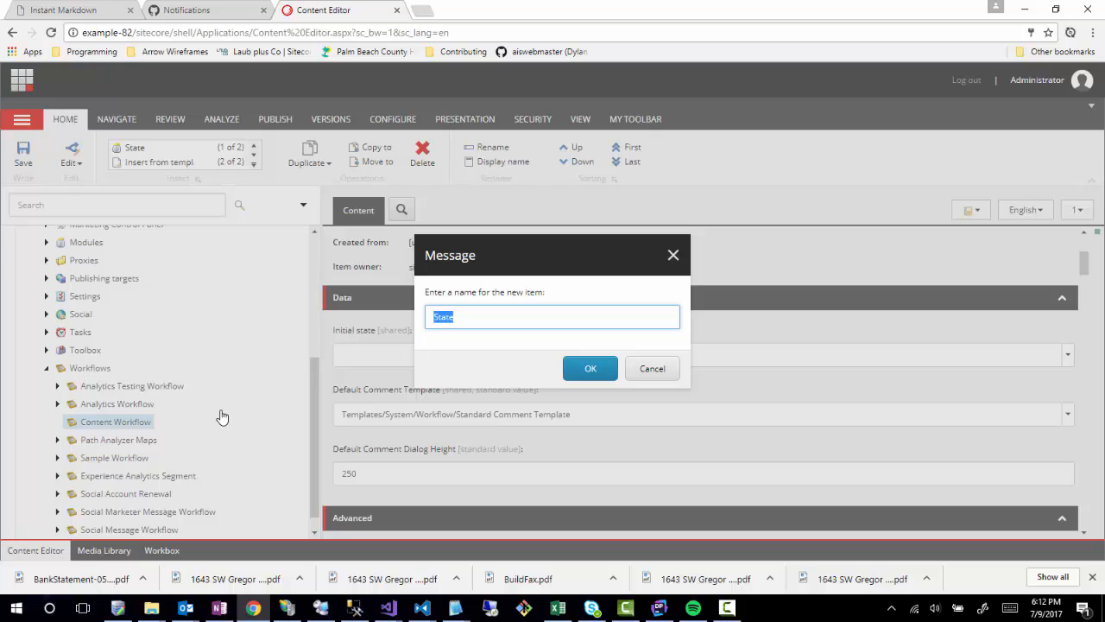
text(Draft)
click(586, 370)
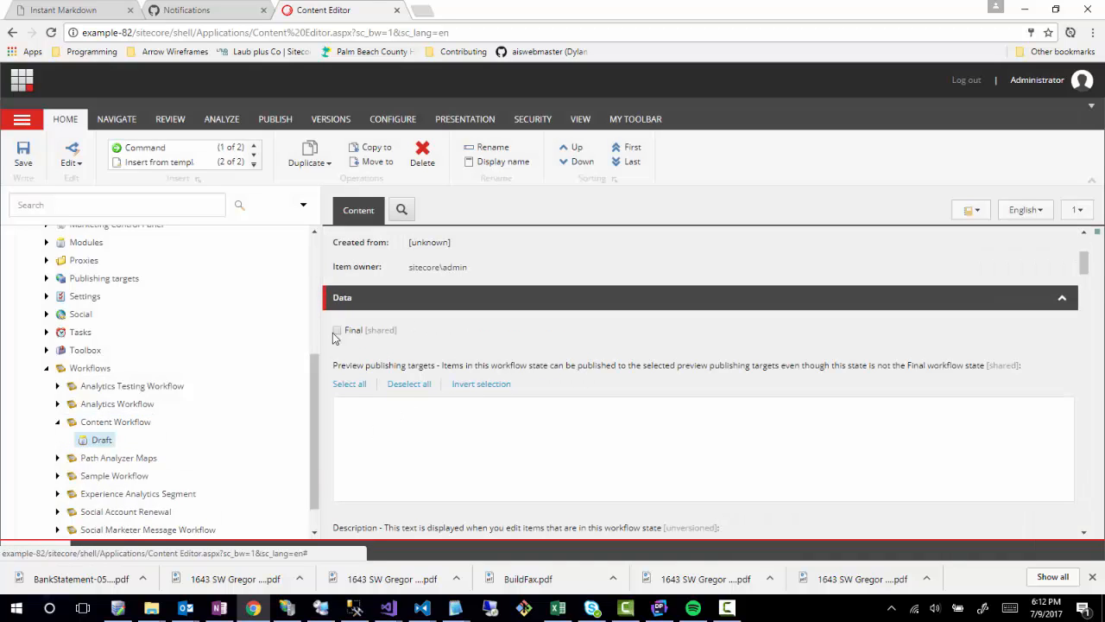
Scroll to the Draft state's Description field and place the cursor in it.
scroll(170, 419, down, 1)
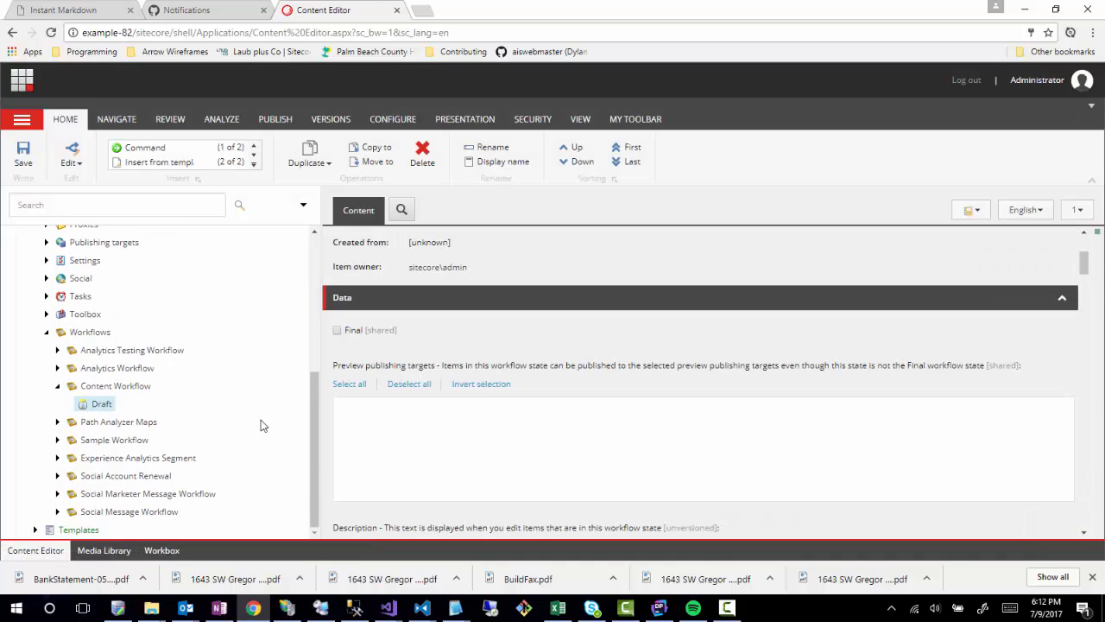
scroll(365, 400, down, 2)
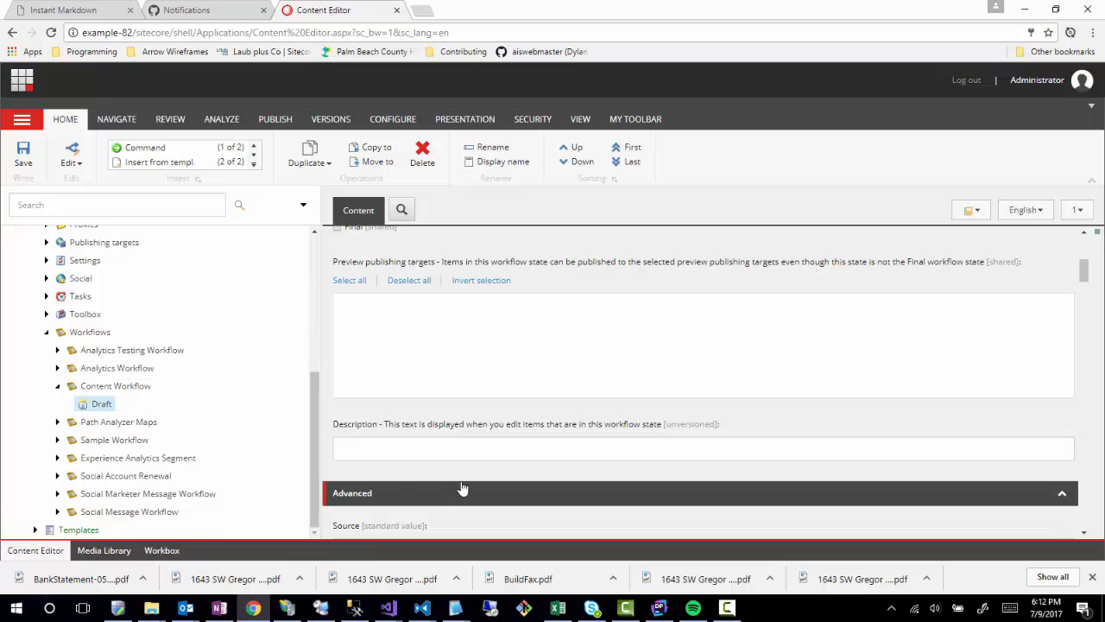
click(459, 451)
scroll(406, 450, up, 2)
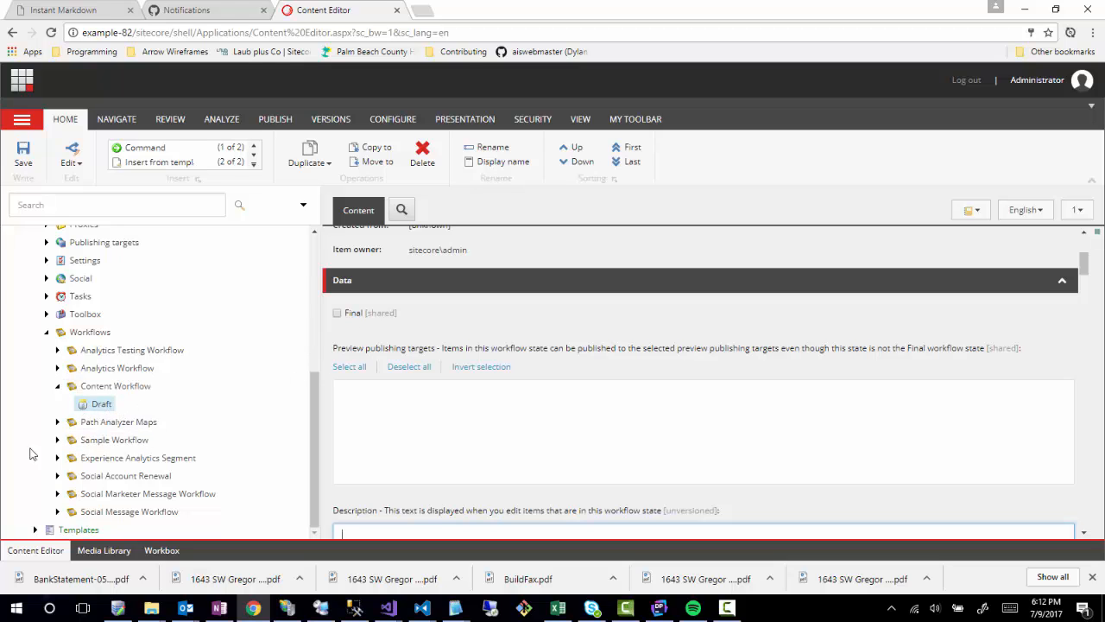
Insert a second state under Content Workflow named 'Awaiting Approval'.
click(98, 388)
right_click(98, 388)
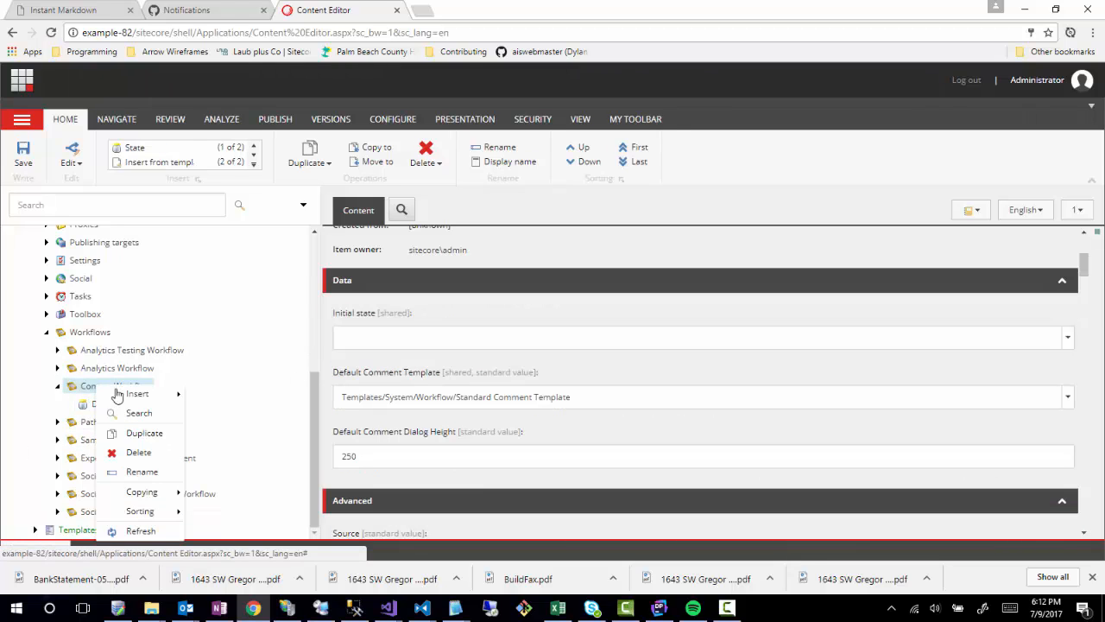
mouse_move(151, 395)
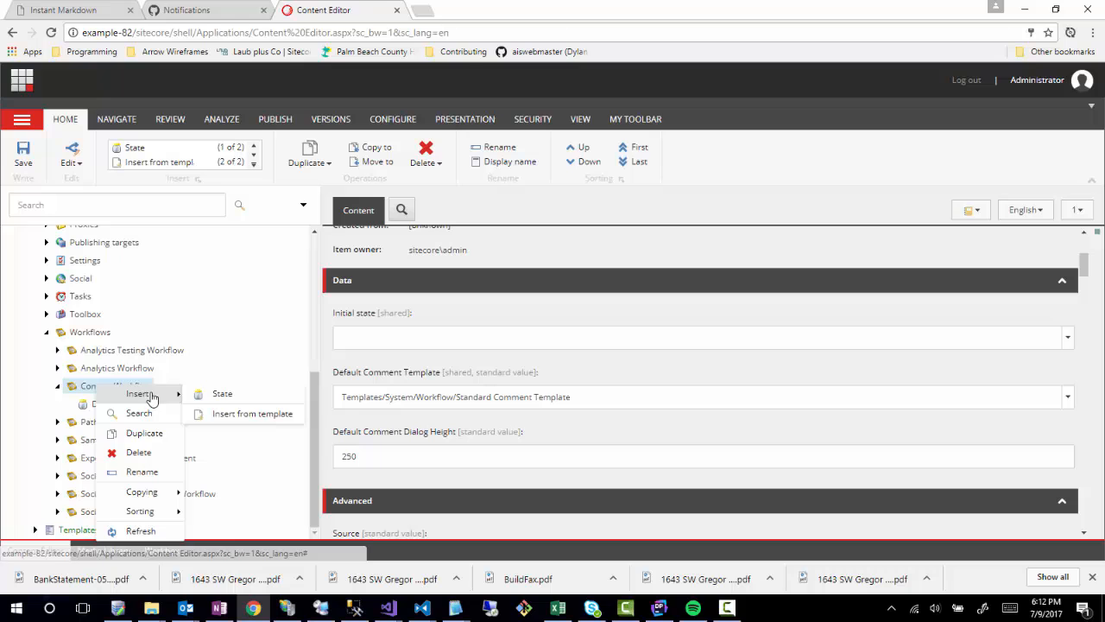
click(225, 397)
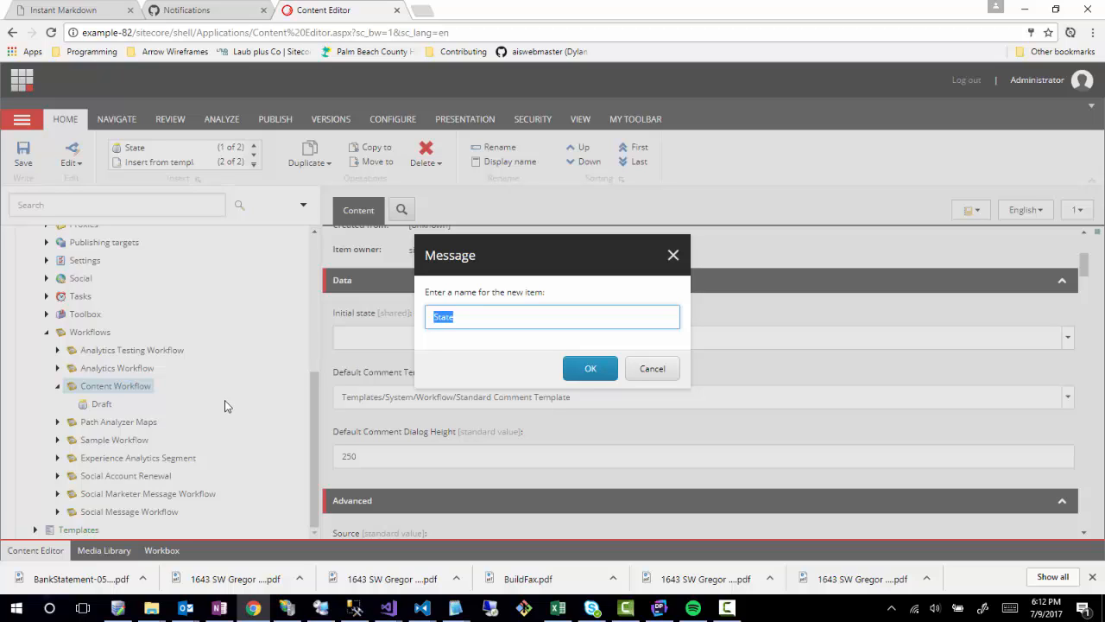
text(Awaiting Approval)
click(575, 370)
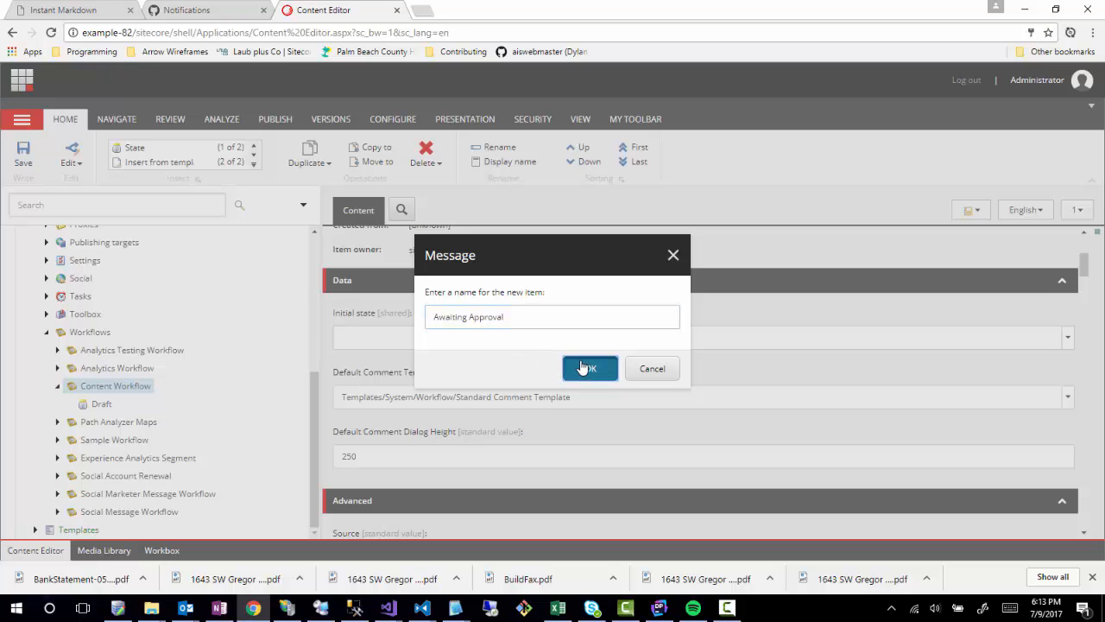
Insert a third state named 'Approved' under Content Workflow.
right_click(102, 406)
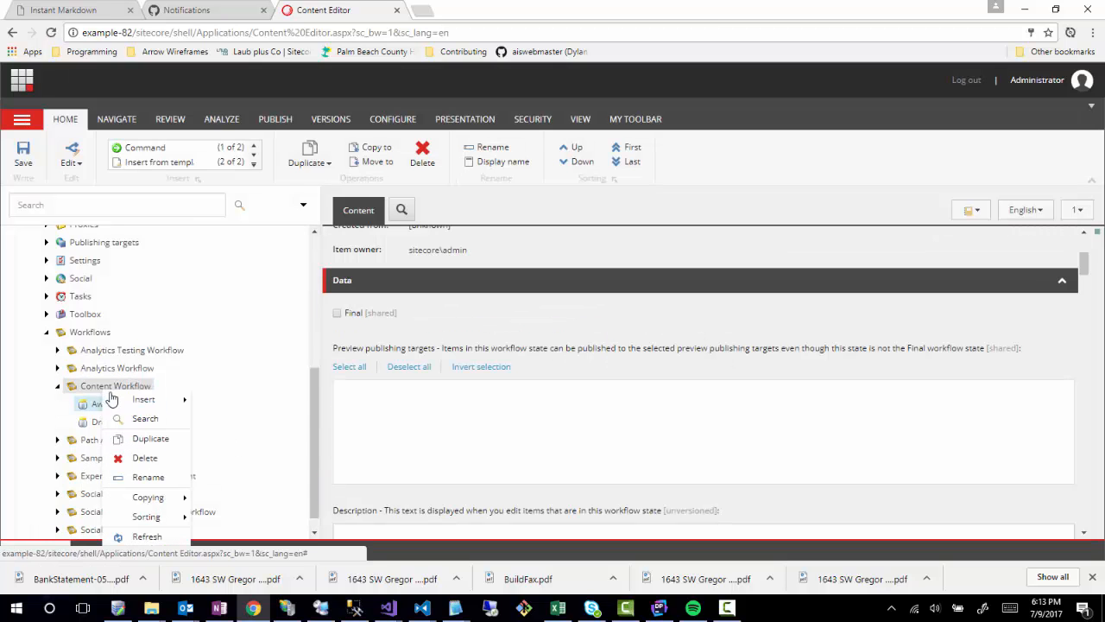
mouse_move(147, 398)
click(215, 400)
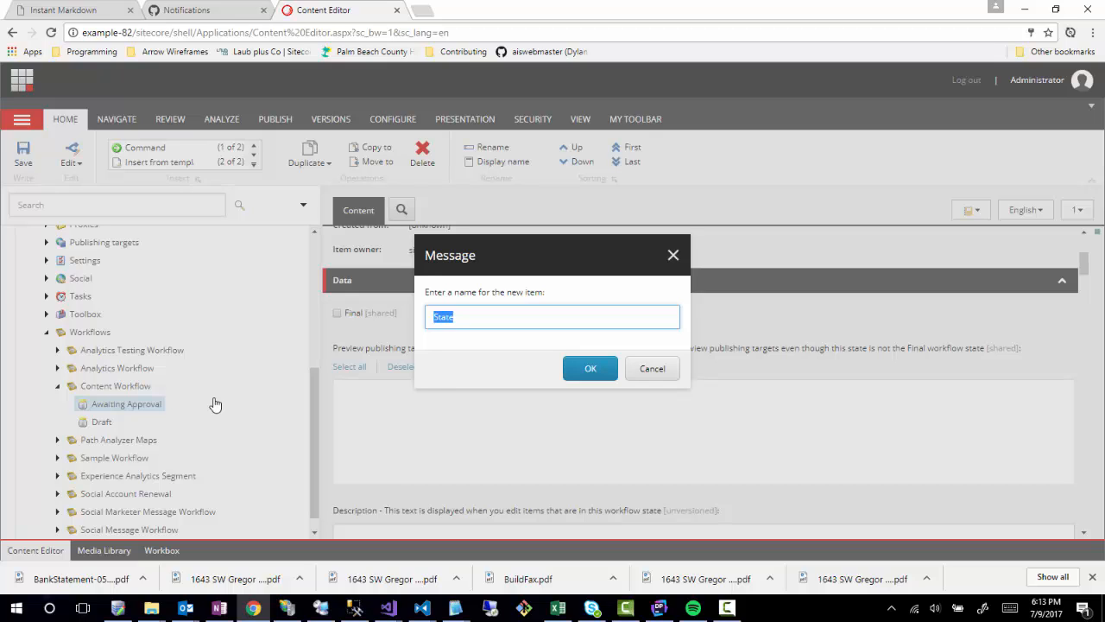
text(Approved)
click(589, 371)
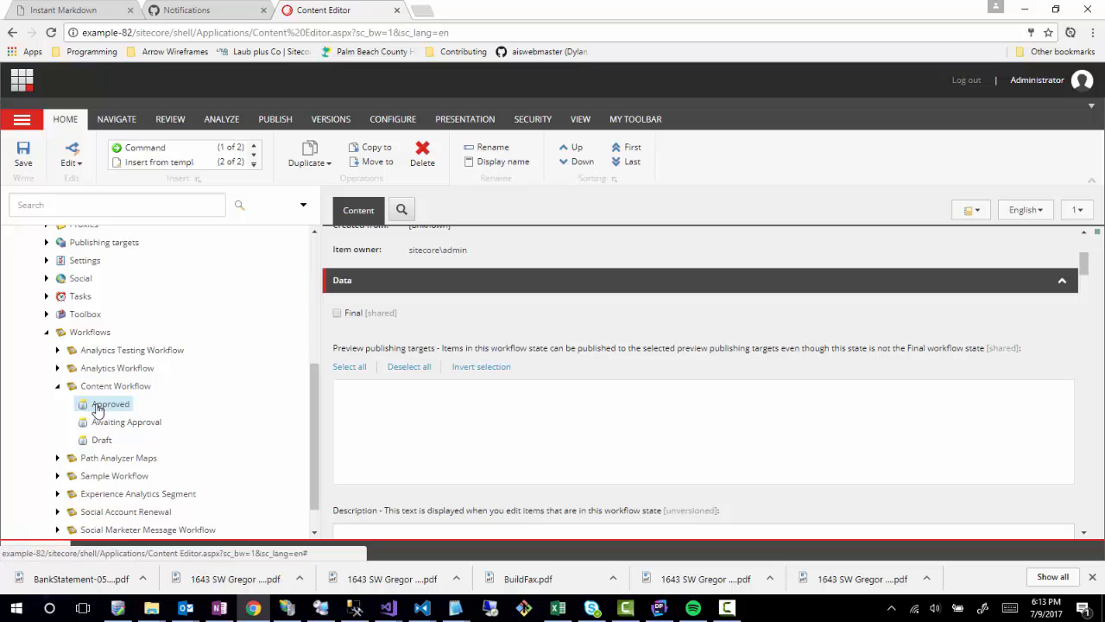
Mark the Approved state as Final, save it, and return to Content Workflow.
click(337, 314)
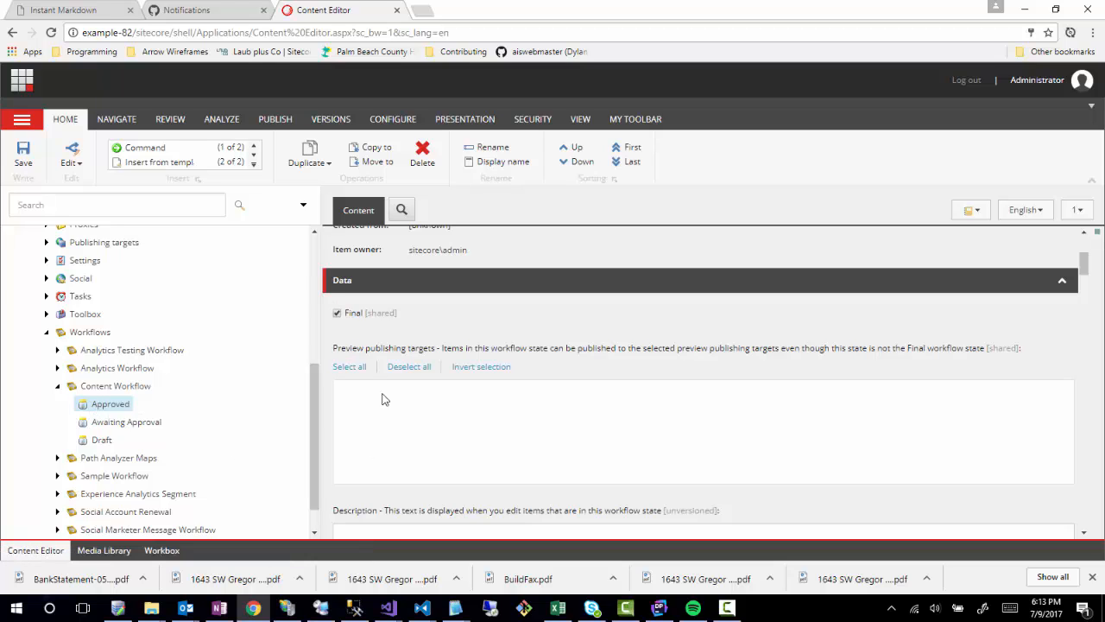
click(23, 156)
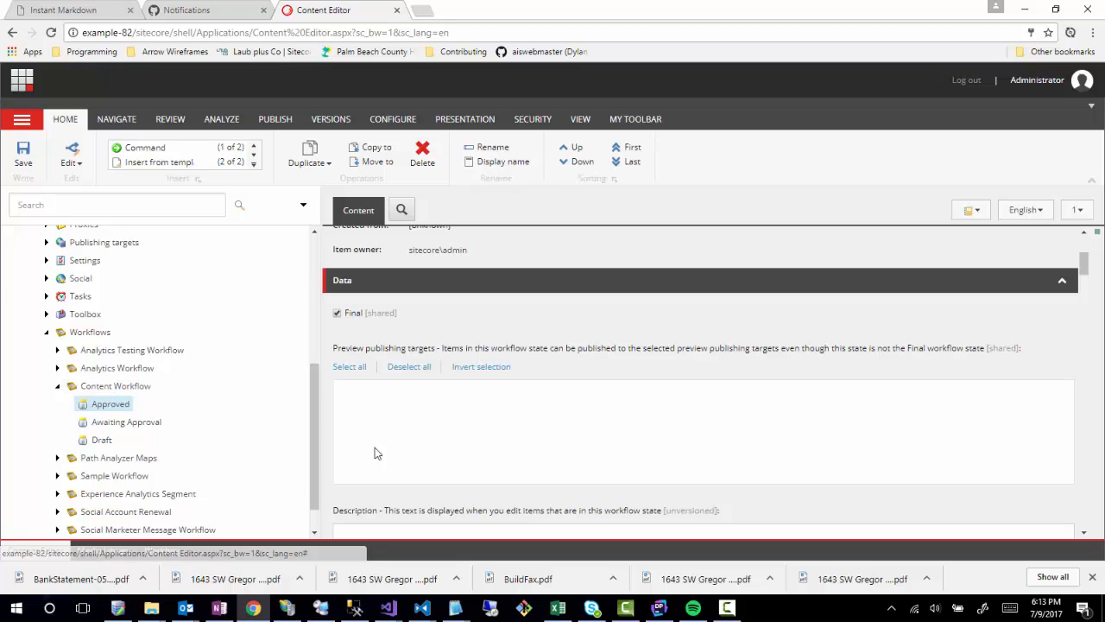
click(108, 386)
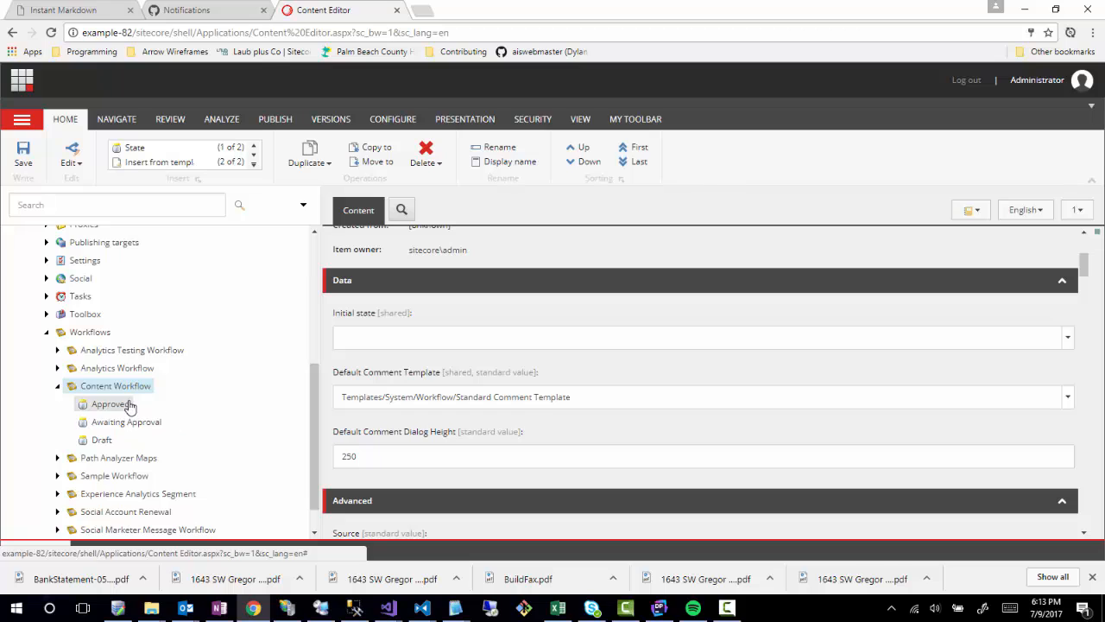
Set Content Workflow's initial state to Workflows/Content Workflow/Draft and save.
click(406, 342)
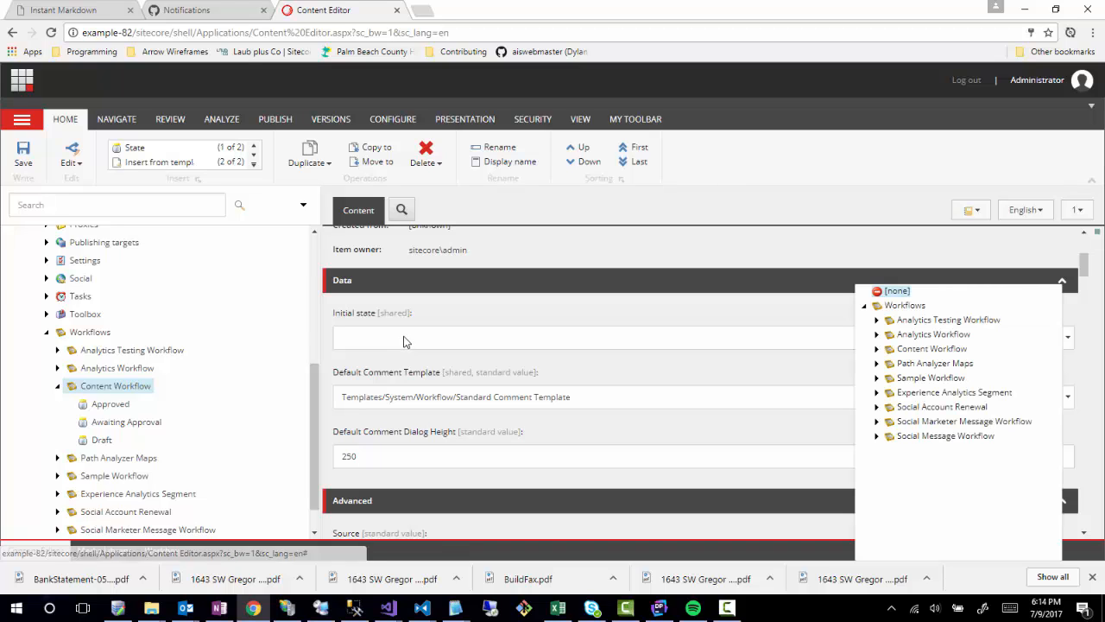
click(877, 349)
click(921, 393)
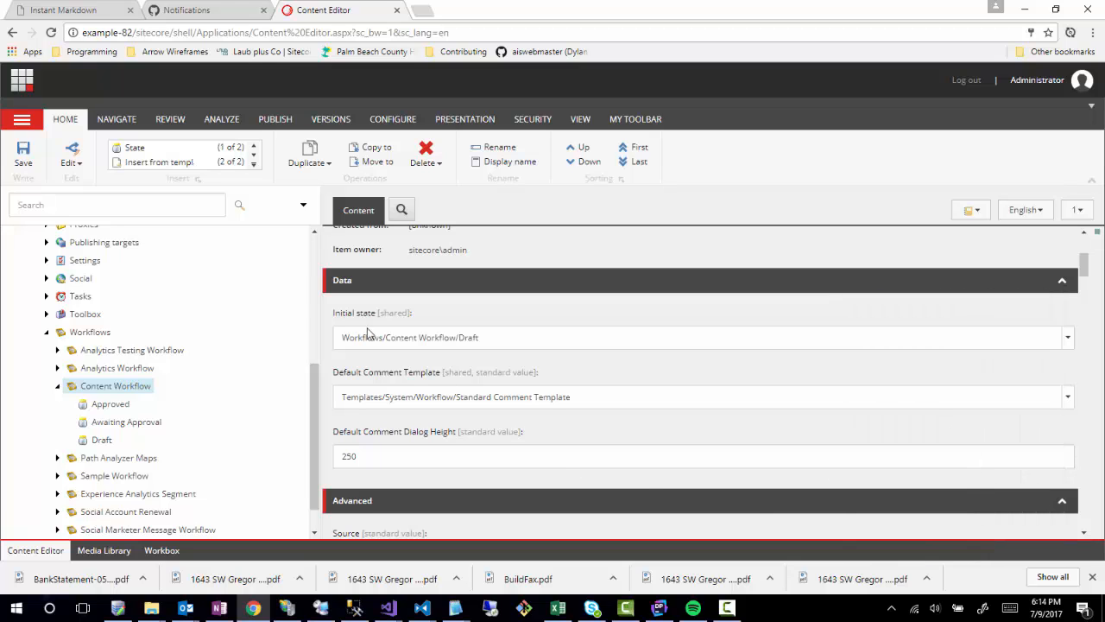
click(23, 164)
Open the User Manager from the Security tools.
click(539, 121)
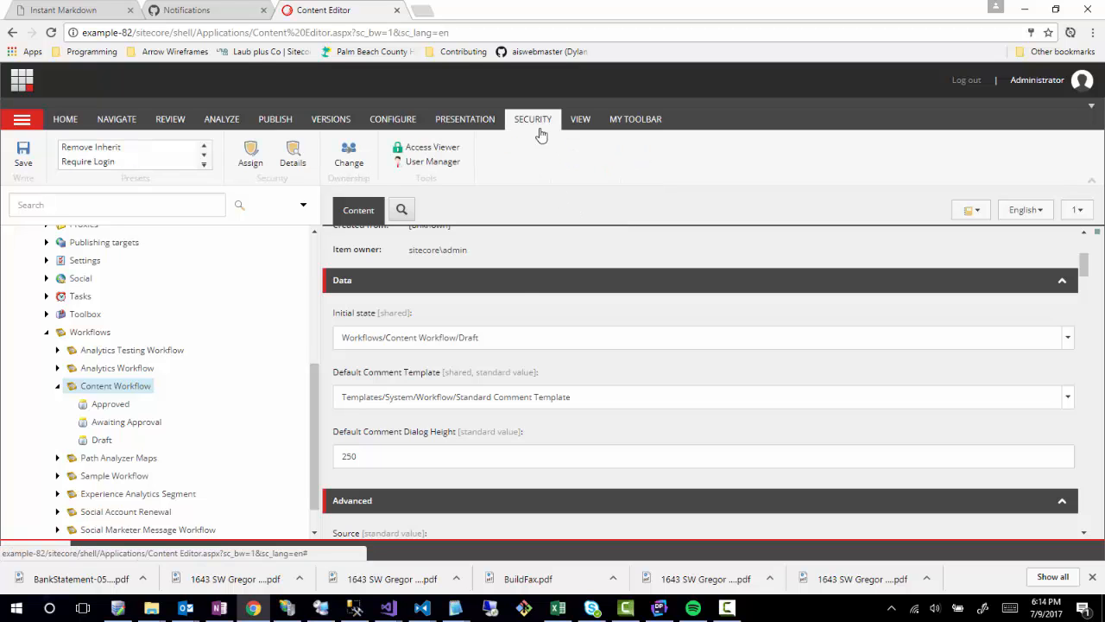
mouse_move(447, 166)
mouse_down()
mouse_move(562, 164)
mouse_move(441, 165)
mouse_up()
click(439, 164)
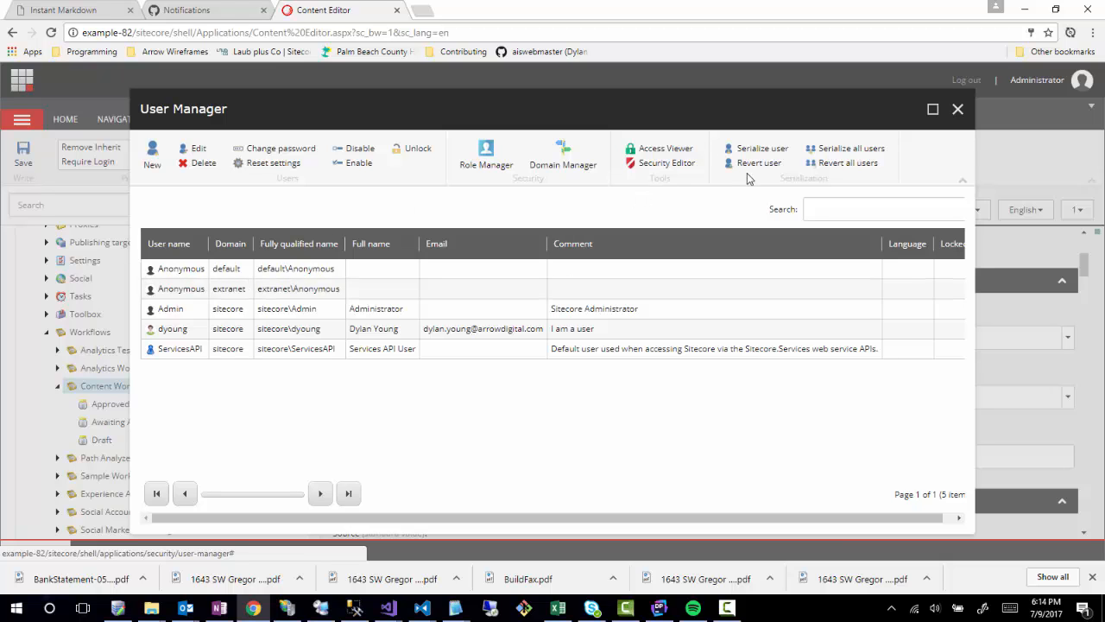
Create a new role named Content Editor in Role Manager.
click(485, 160)
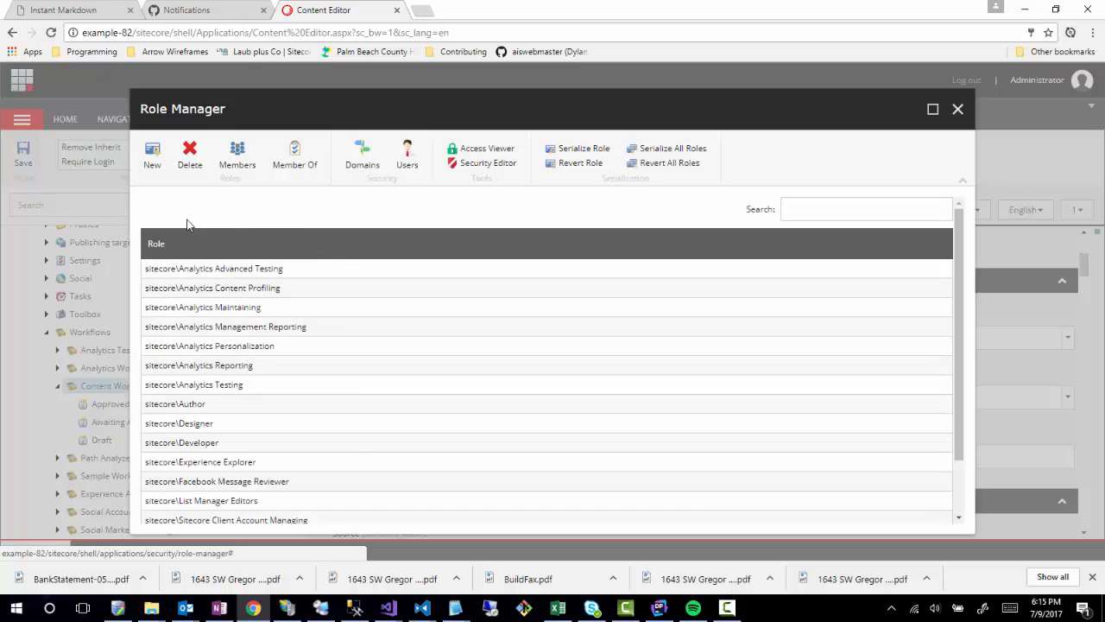
click(150, 154)
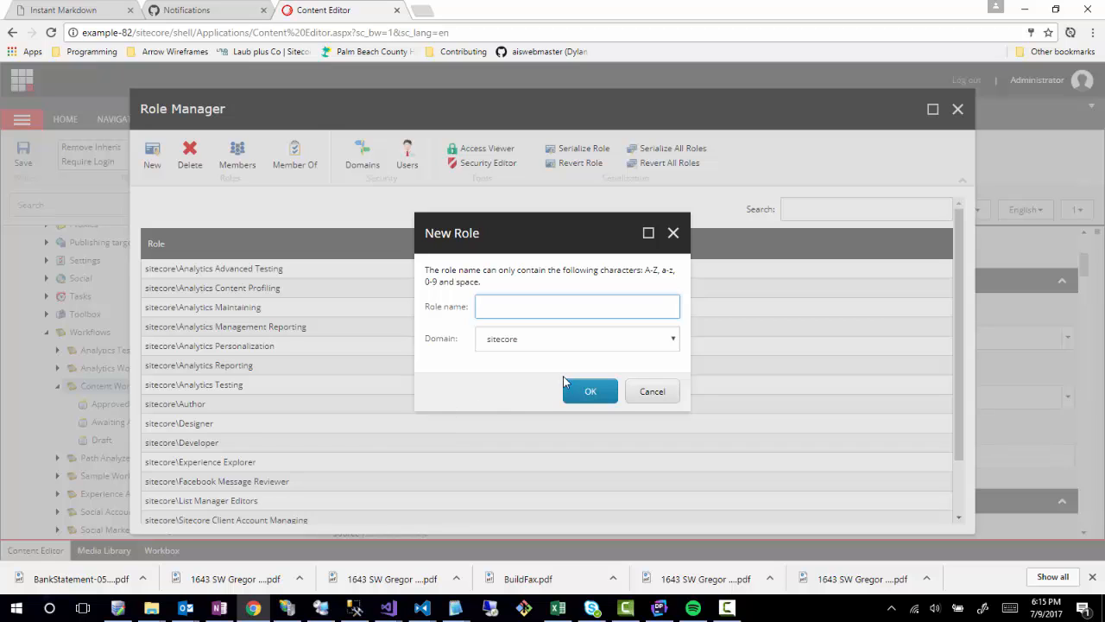
text(Content Editor)
click(587, 396)
Add a second new role named Content Manager.
scroll(225, 406, down, 1)
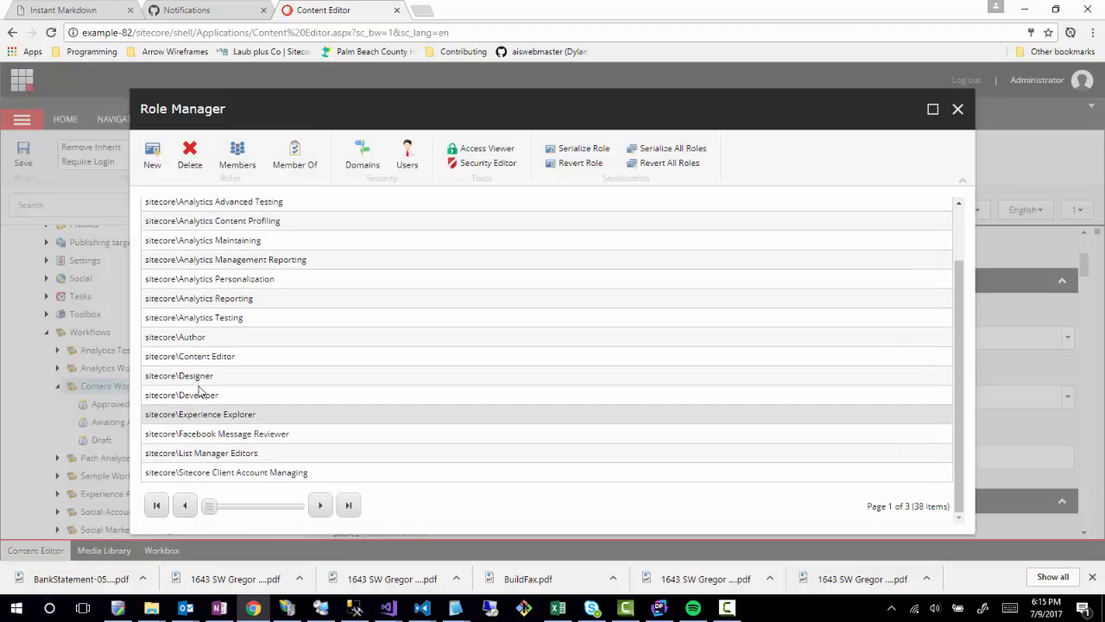
scroll(346, 380, up, 1)
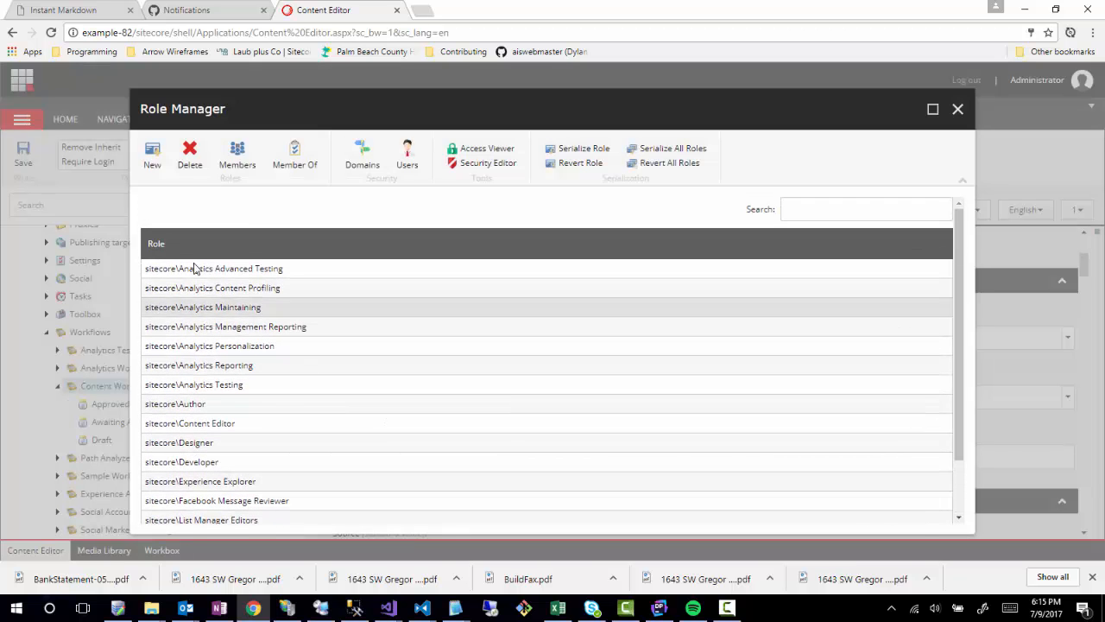
click(152, 155)
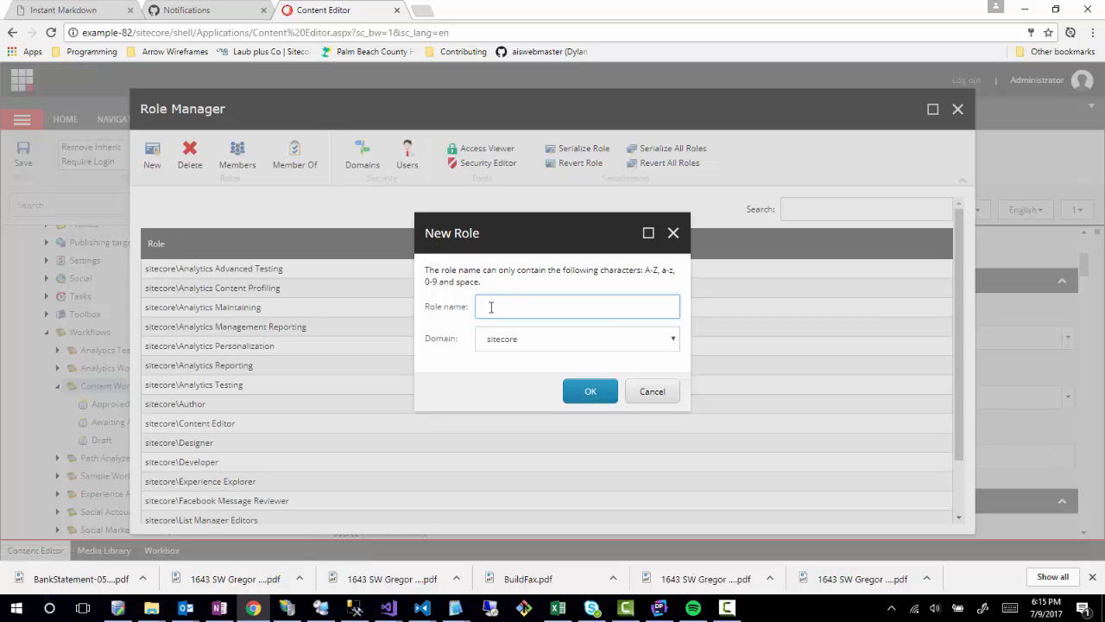
text(Content Manager)
click(582, 390)
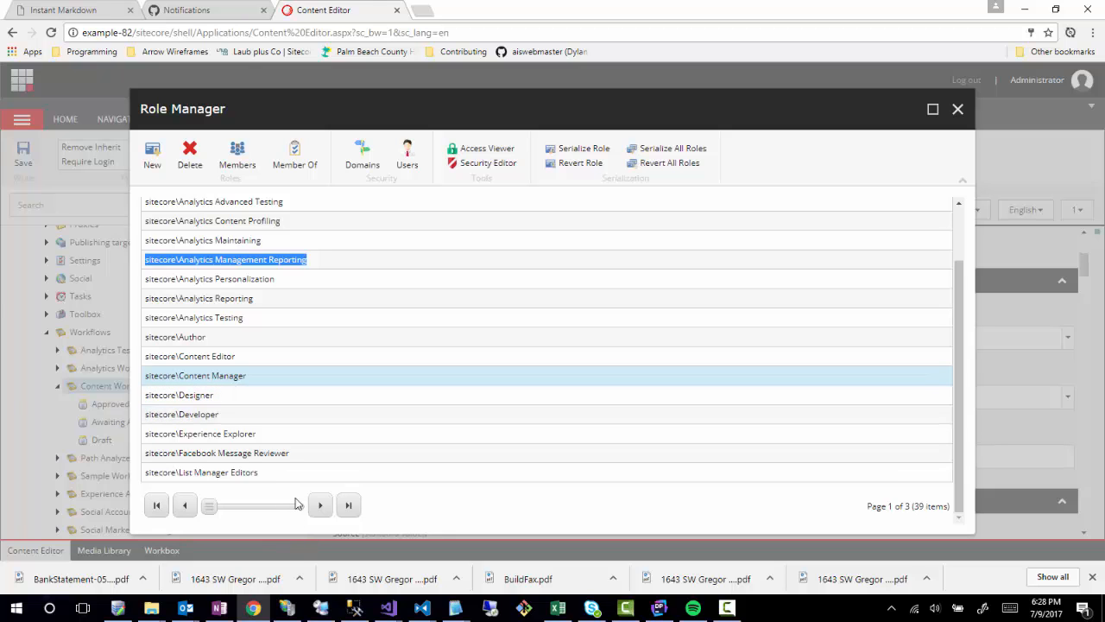
click(220, 354)
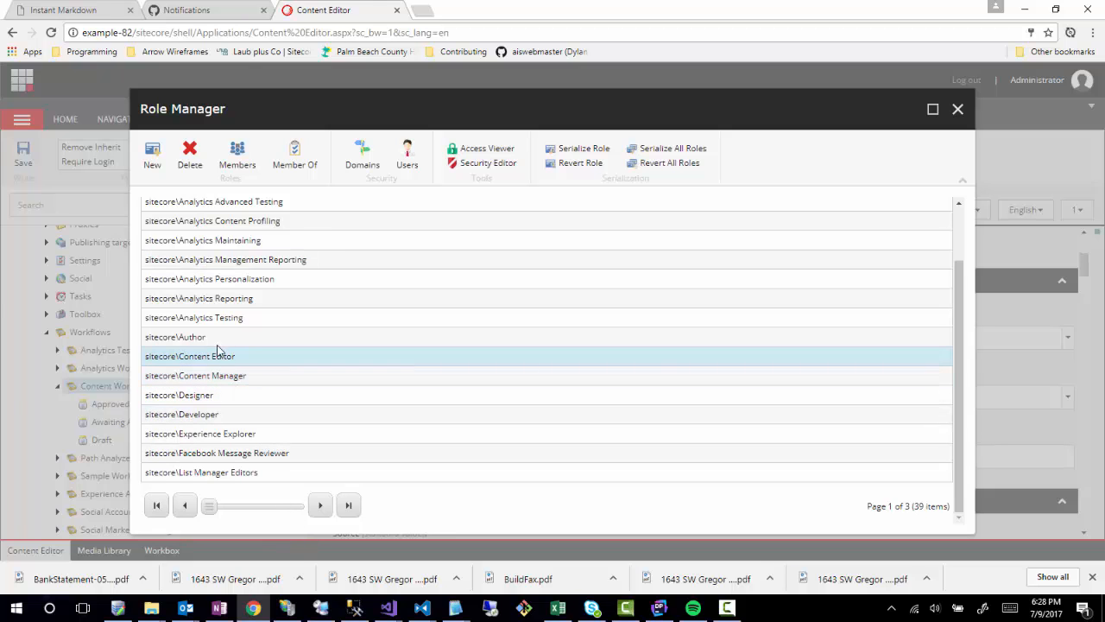
Add sitecore\Sitecore Client Authoring to the Content Editor role's Member Of list.
click(291, 161)
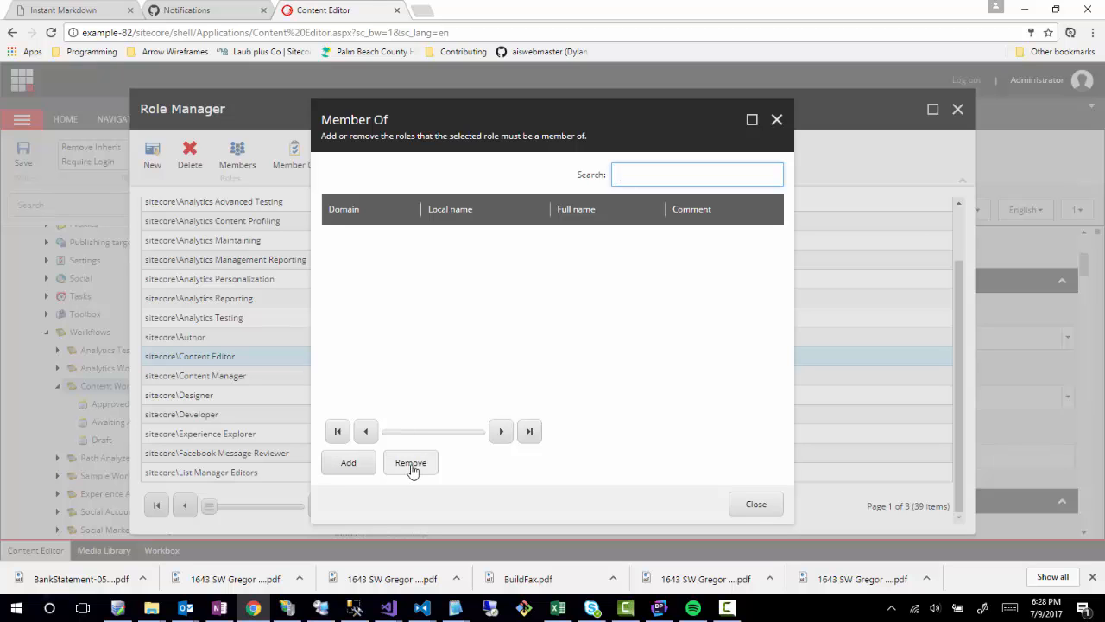
click(354, 461)
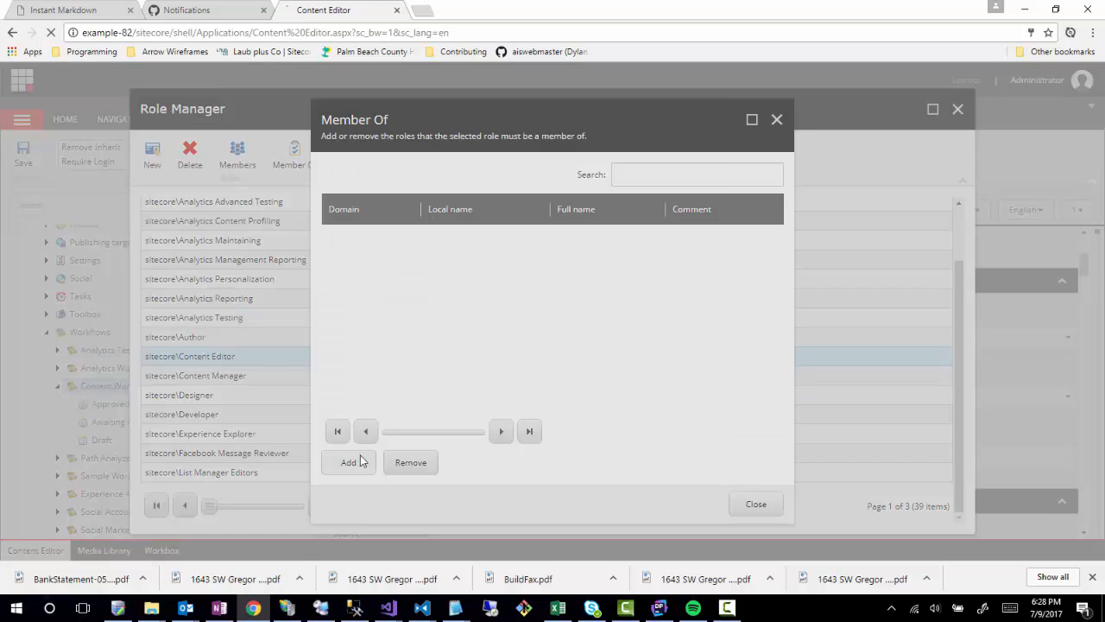
scroll(449, 345, down, 5)
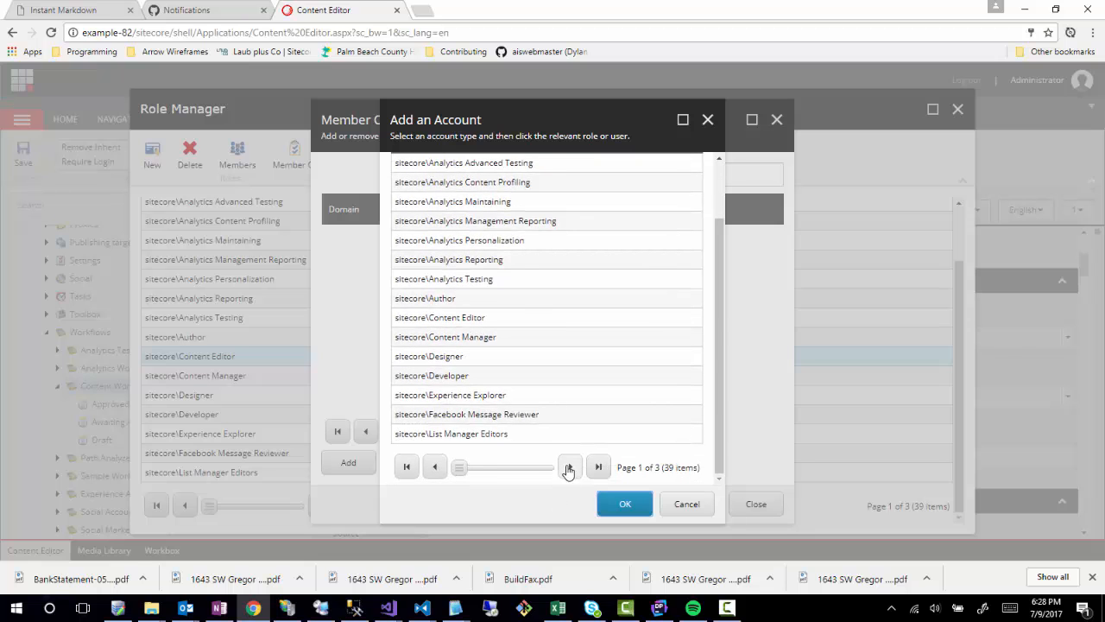
click(569, 466)
scroll(510, 302, up, 2)
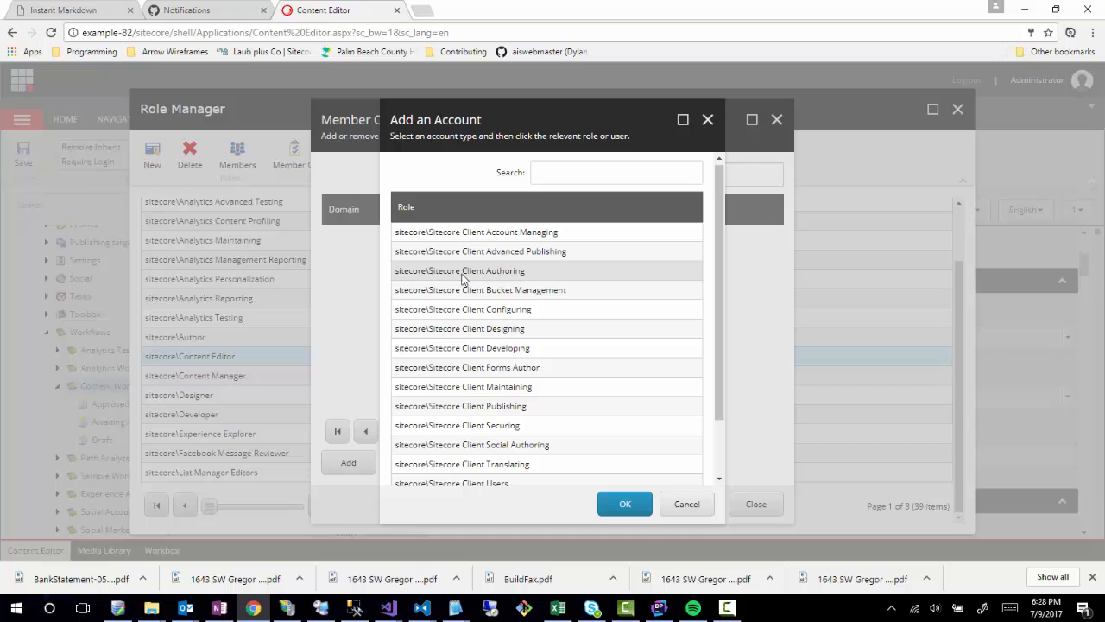
double_click(479, 274)
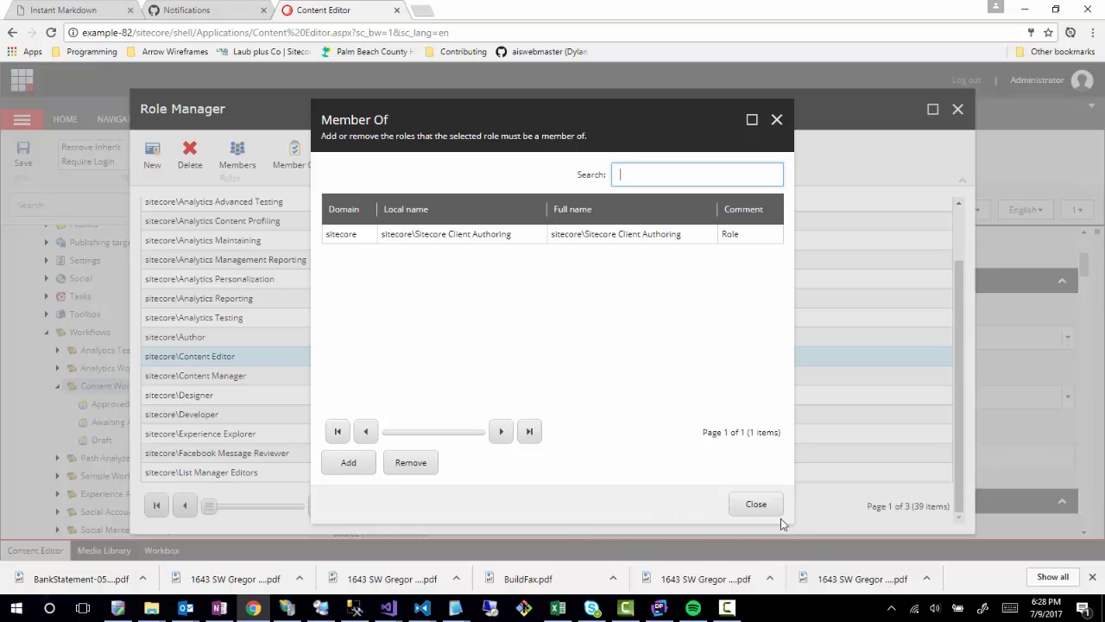
click(745, 508)
click(412, 376)
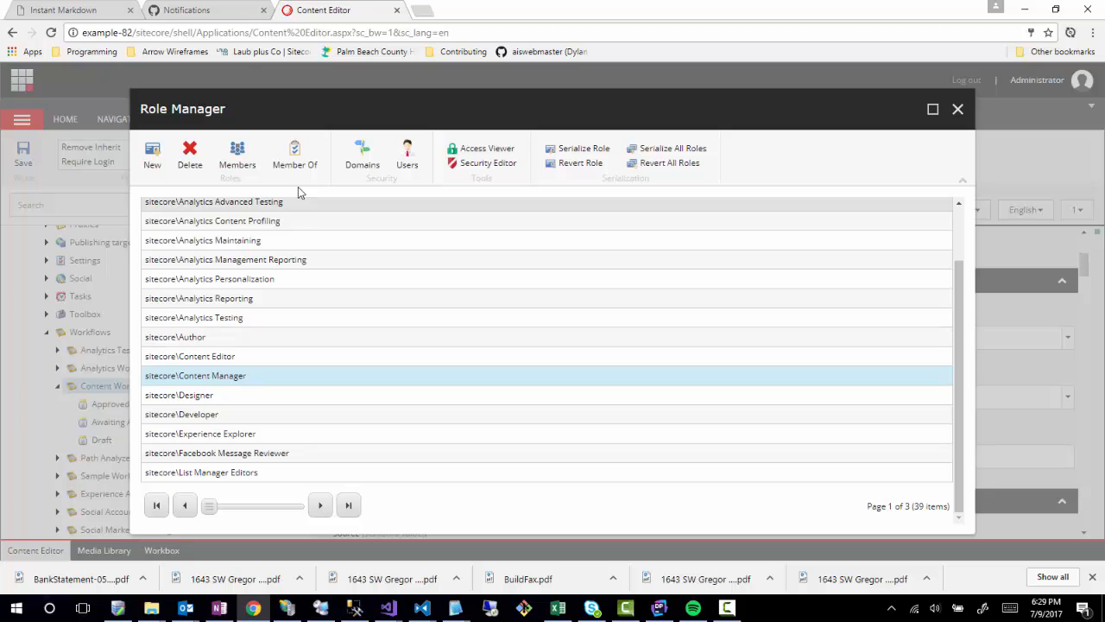
Make the Content Manager role a member of Sitecore Client Authoring.
click(291, 161)
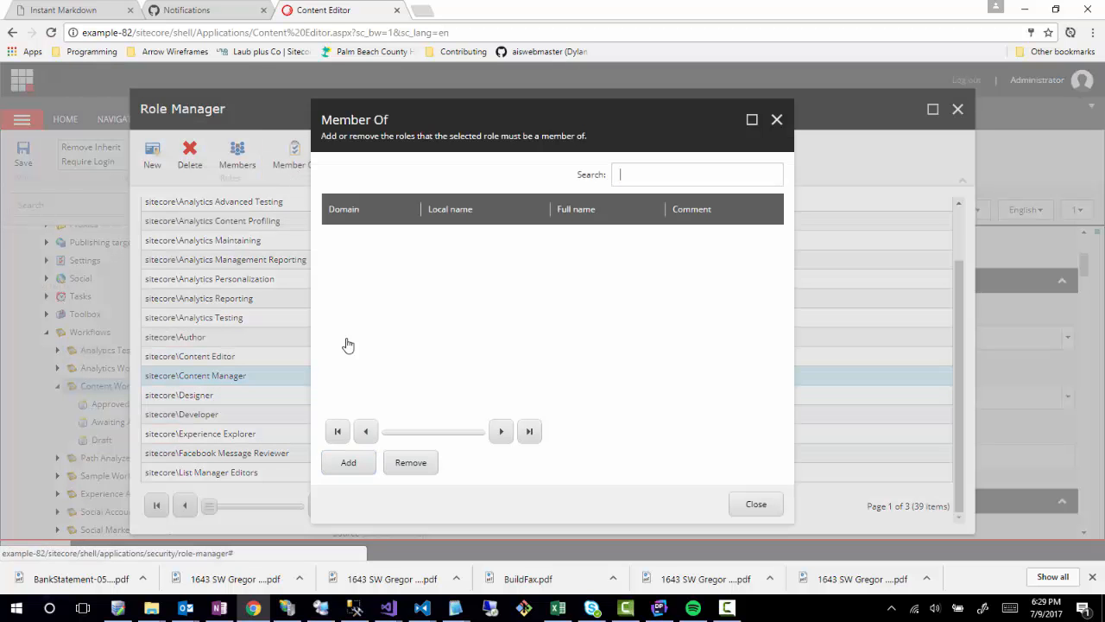
click(348, 467)
scroll(498, 318, down, 2)
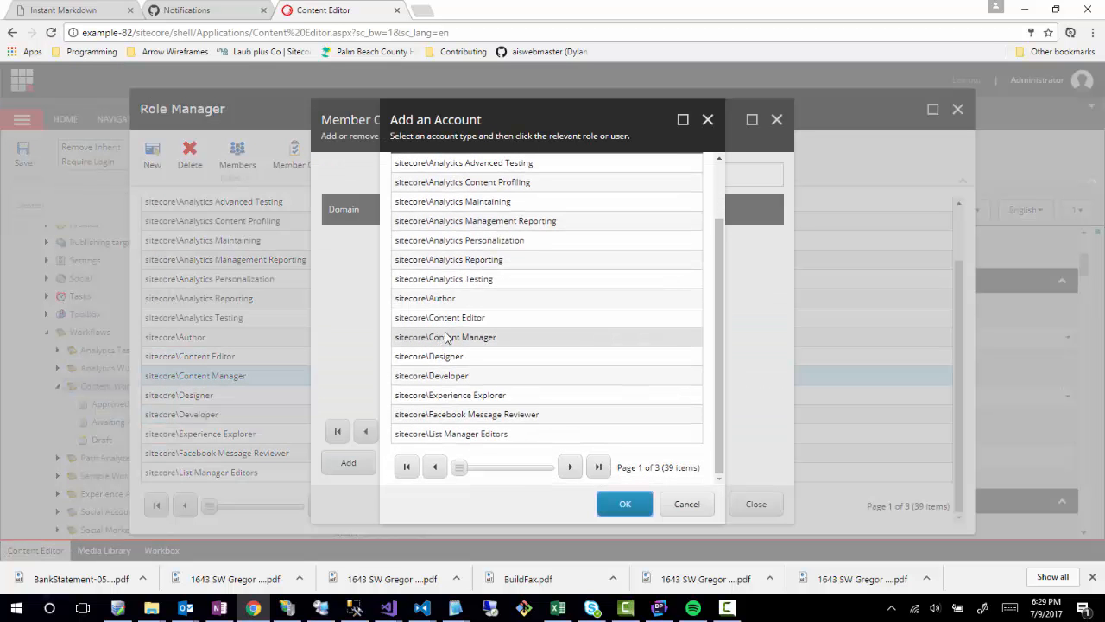
click(570, 466)
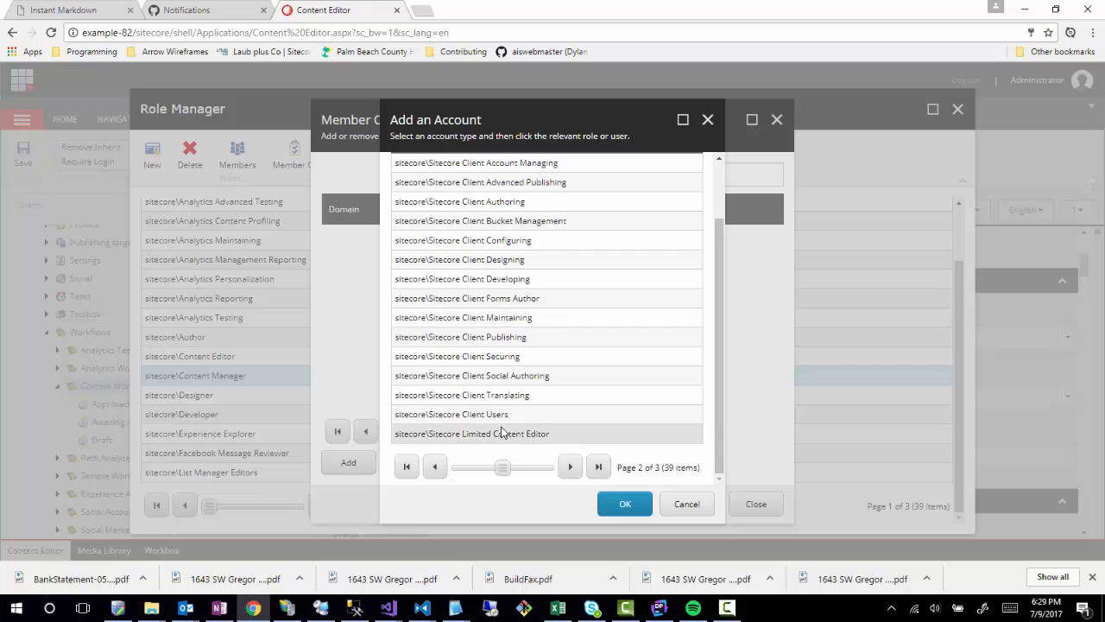
click(475, 203)
click(648, 506)
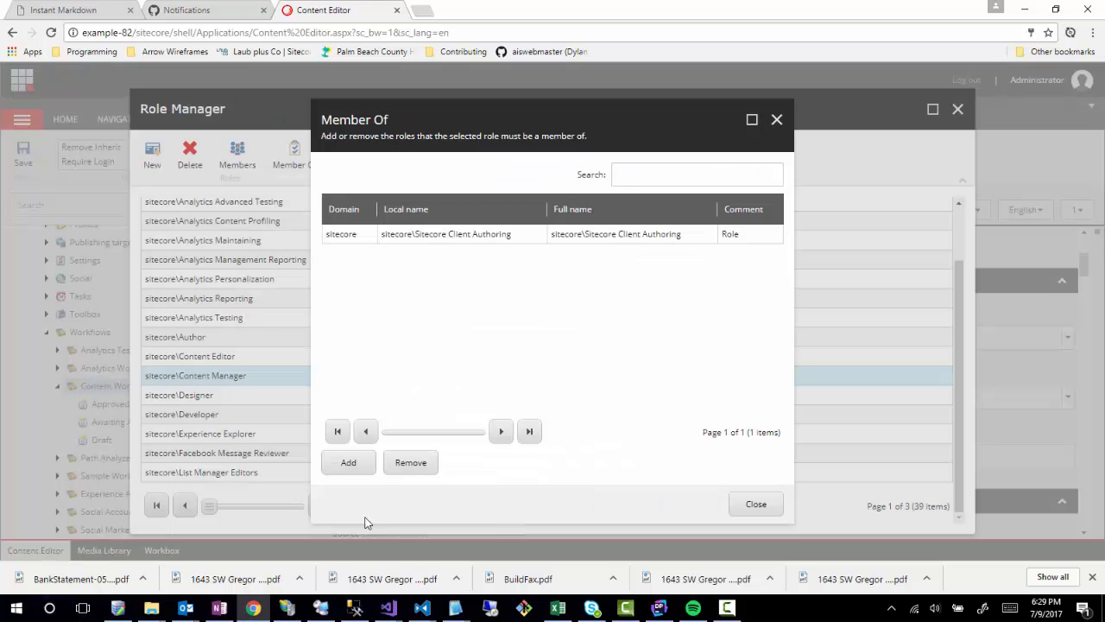
Also add Sitecore Client Advanced Publishing to Content Manager's memberships.
click(348, 462)
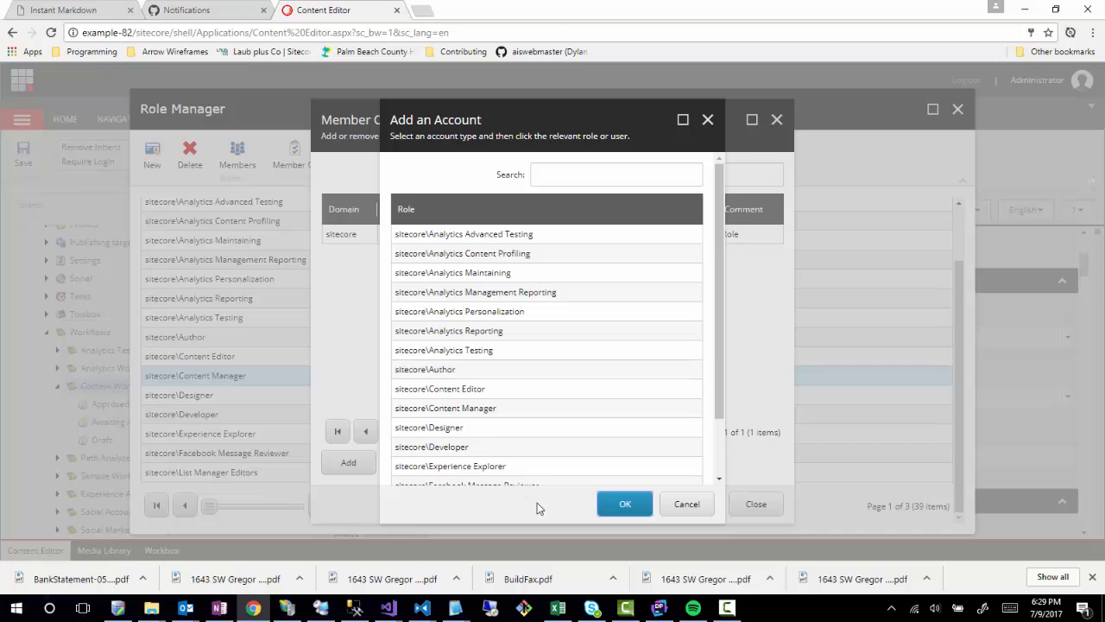
scroll(530, 432, down, 3)
click(570, 466)
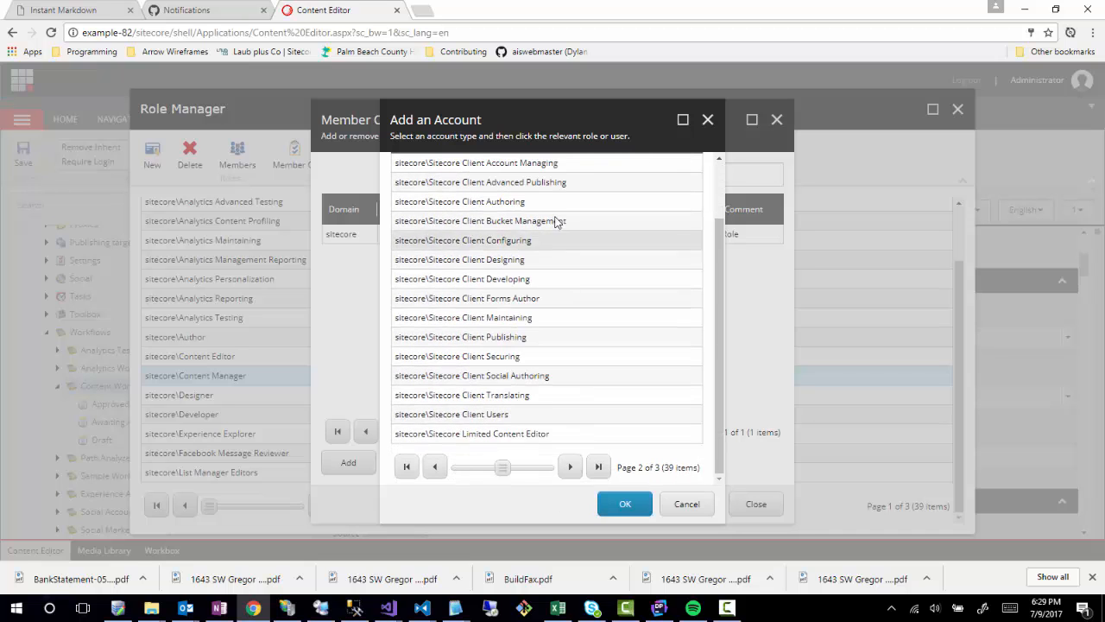
scroll(518, 277, up, 2)
double_click(508, 250)
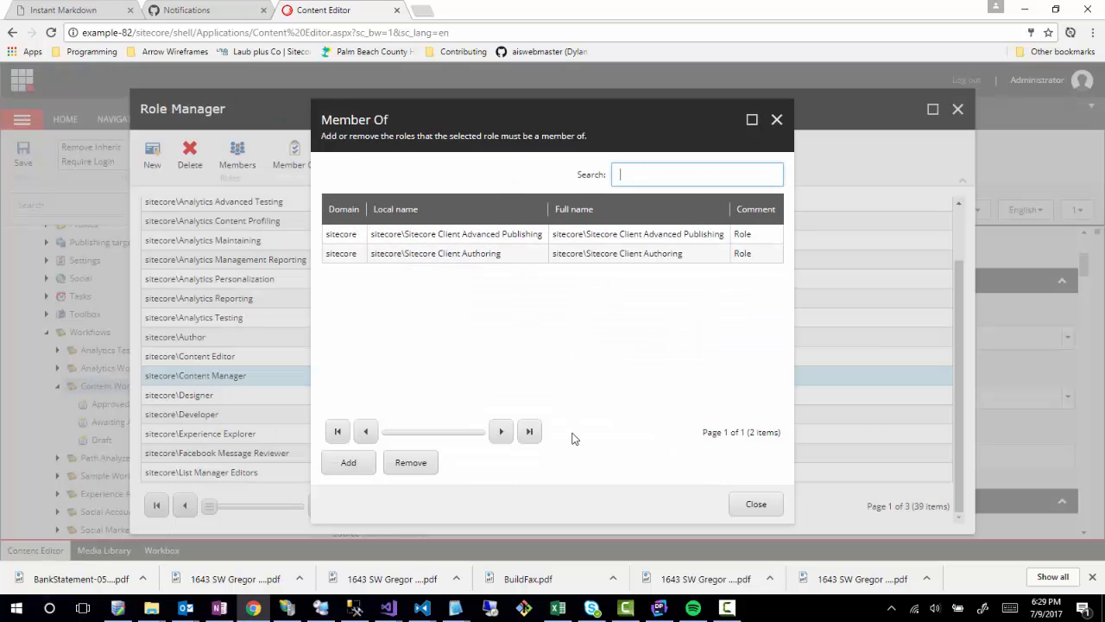
click(773, 506)
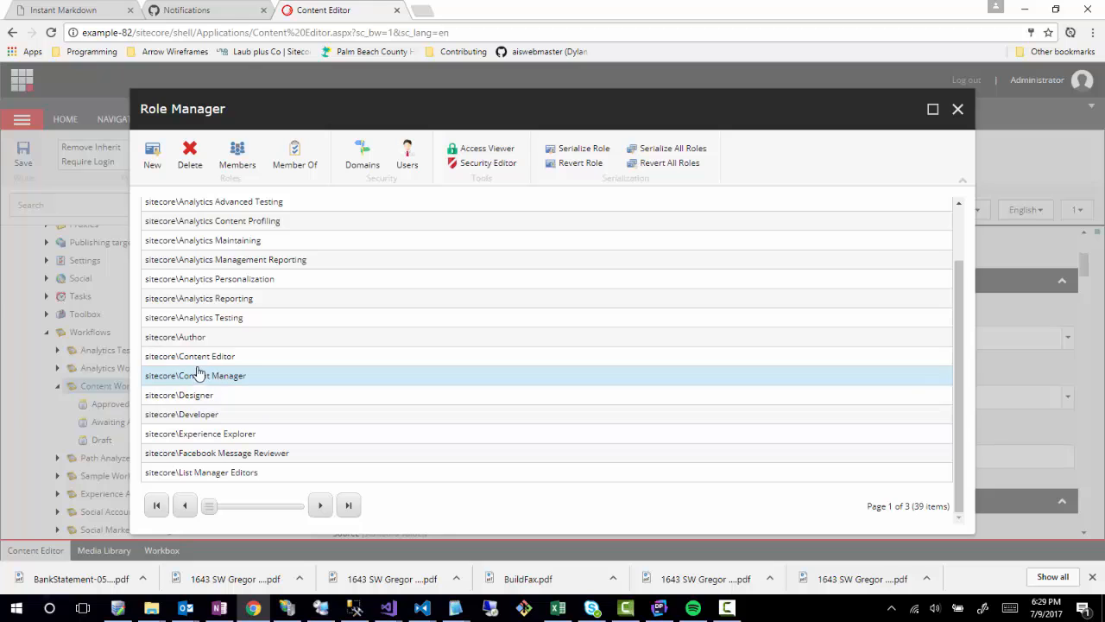
Start new user ce with full name Content Editor and a confirmed password.
click(407, 157)
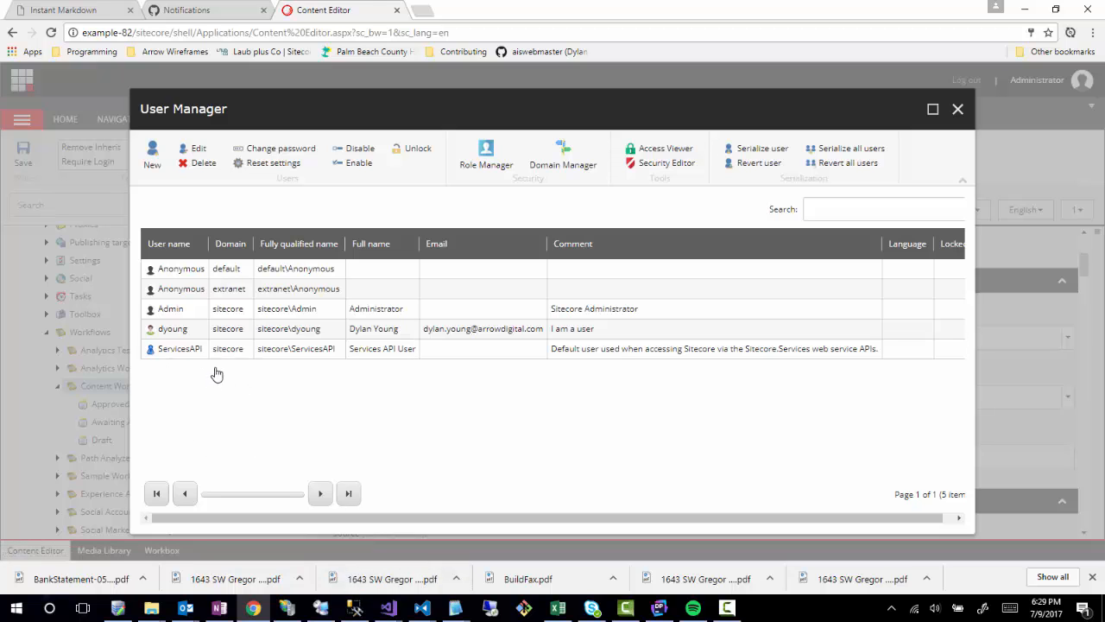
click(151, 157)
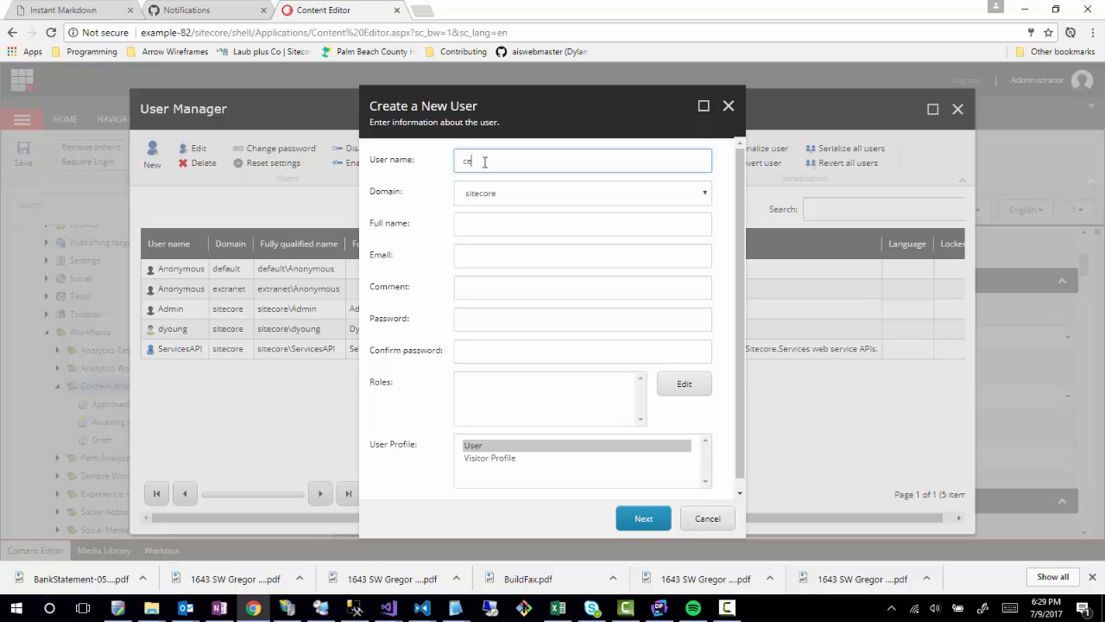
click(480, 226)
text(Content Editor)
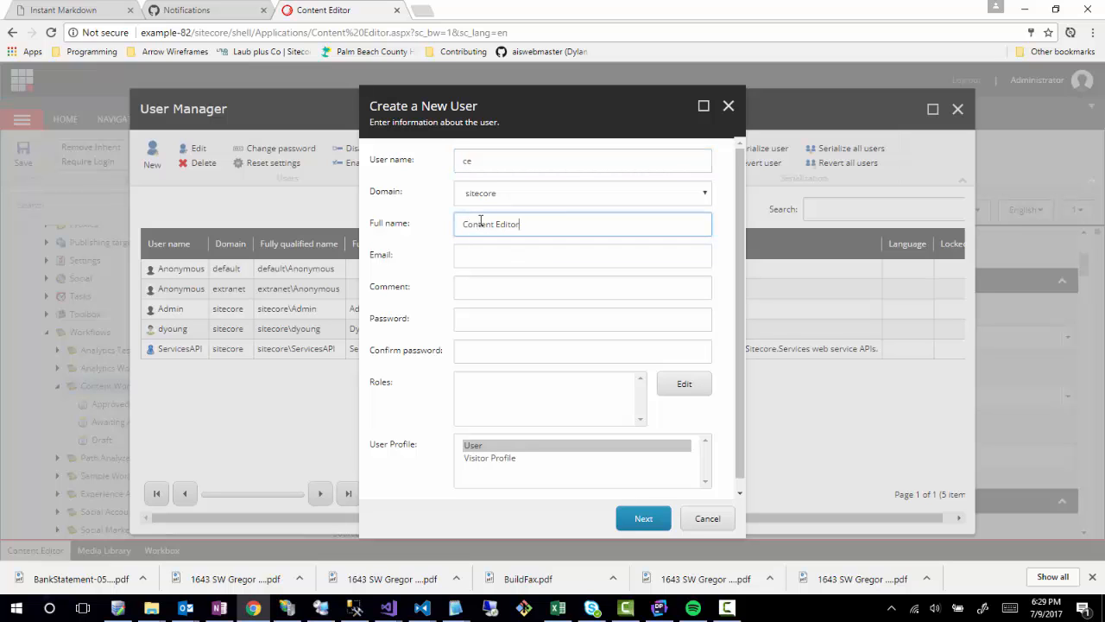
click(487, 256)
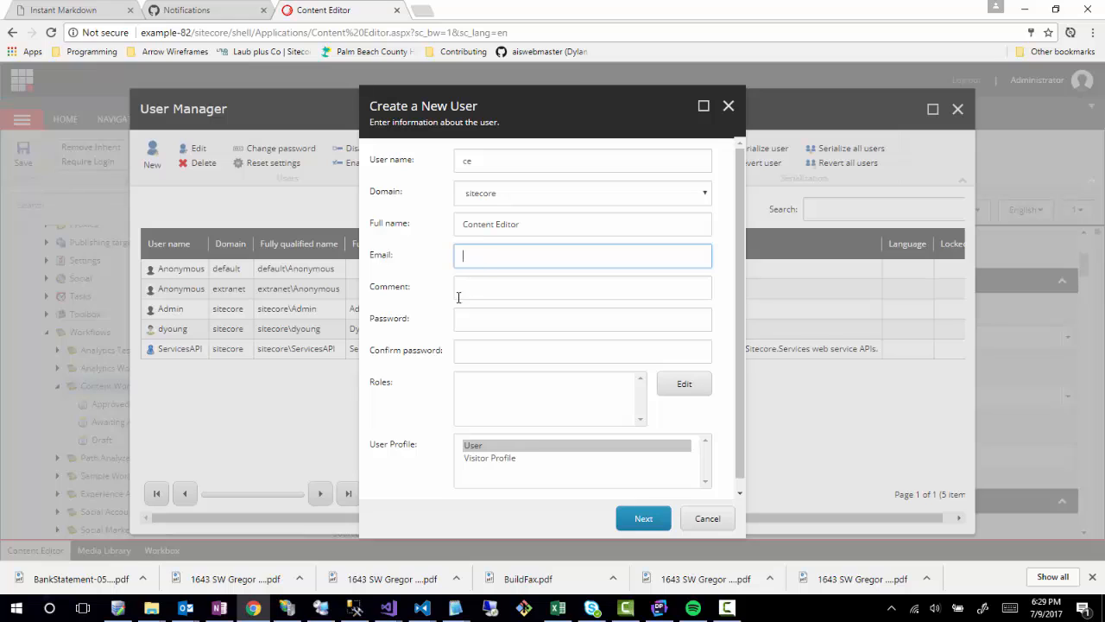
click(485, 291)
click(494, 323)
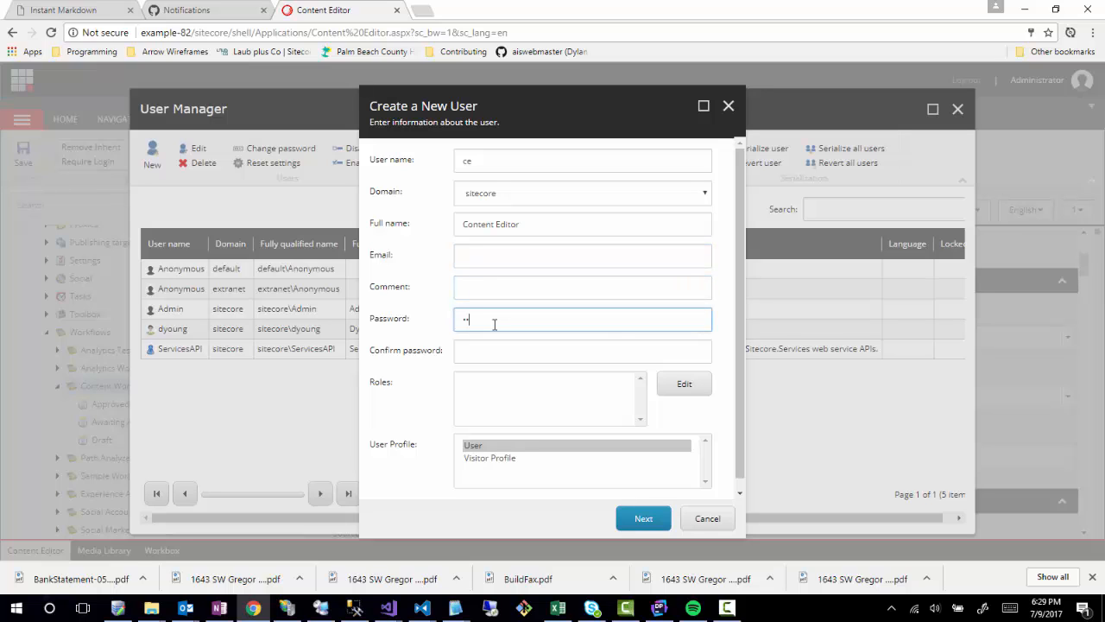
click(491, 348)
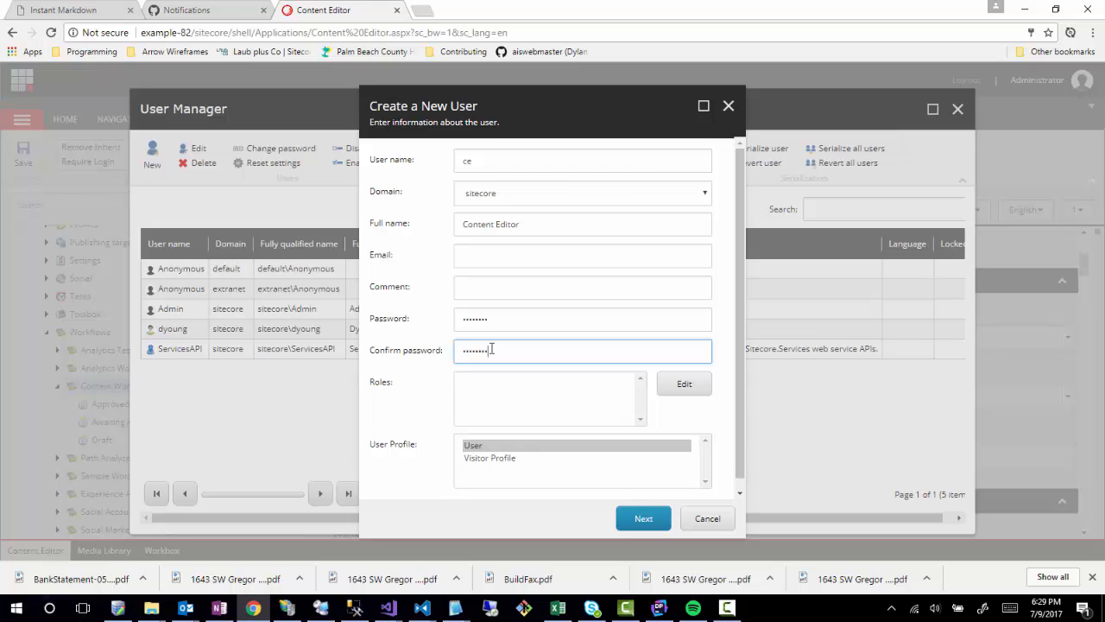
click(684, 384)
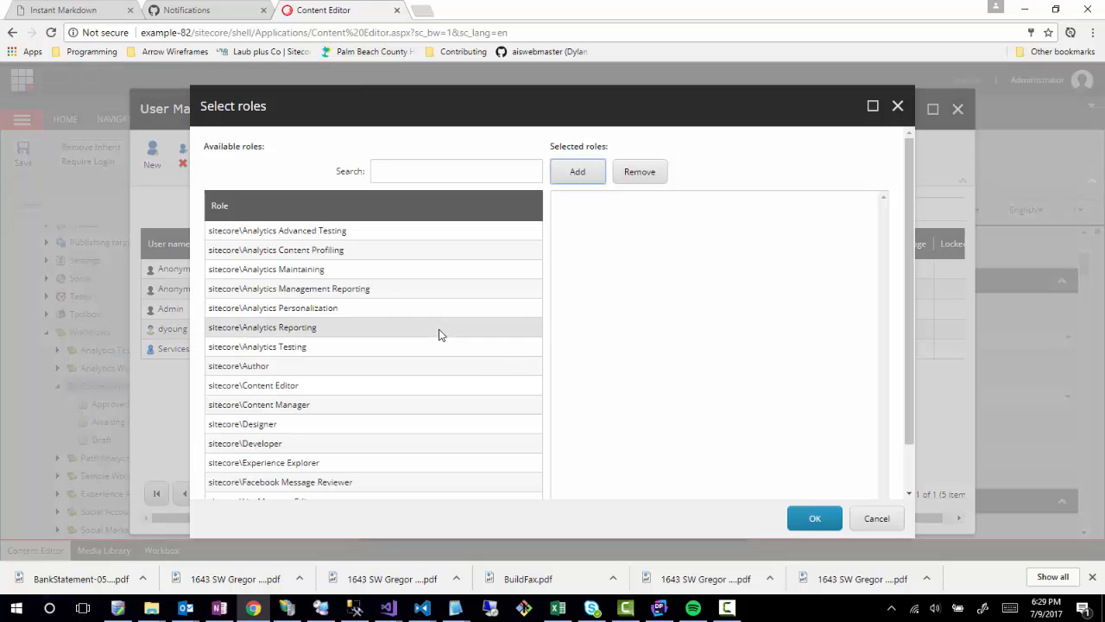
Select sitecore\Content Editor as the role for user ce and confirm.
scroll(294, 380, down, 1)
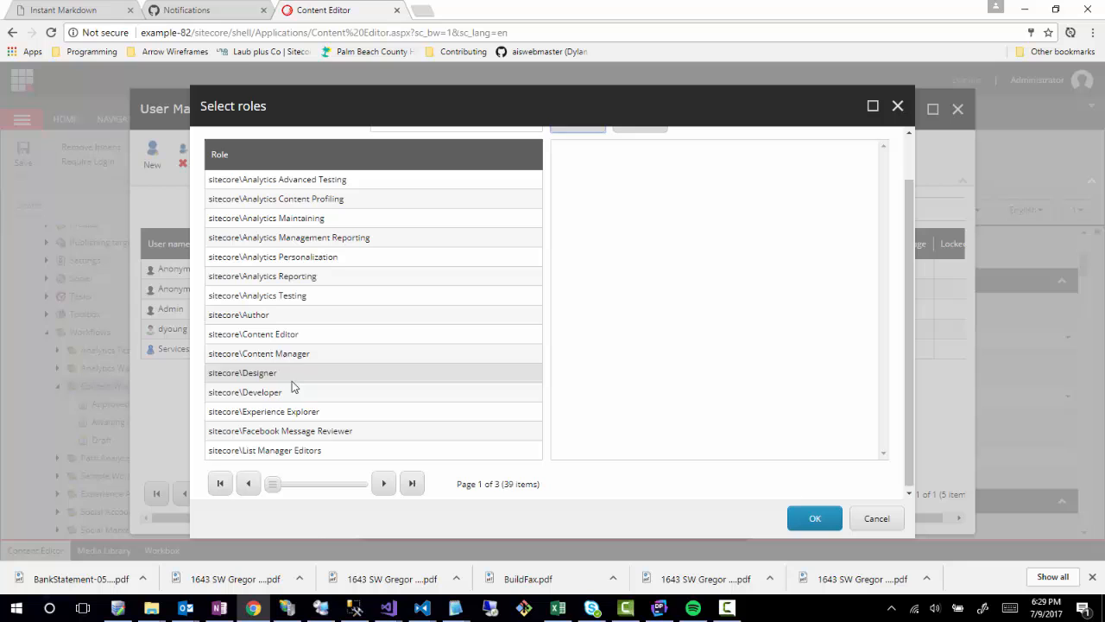
double_click(290, 338)
scroll(622, 471, up, 1)
scroll(759, 428, down, 1)
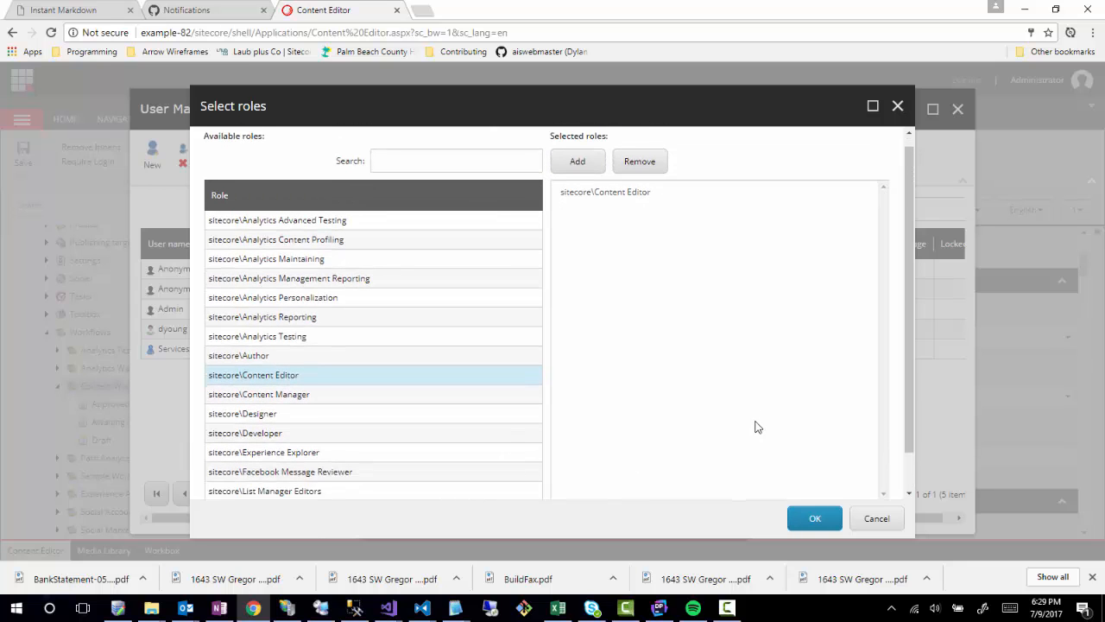
click(811, 518)
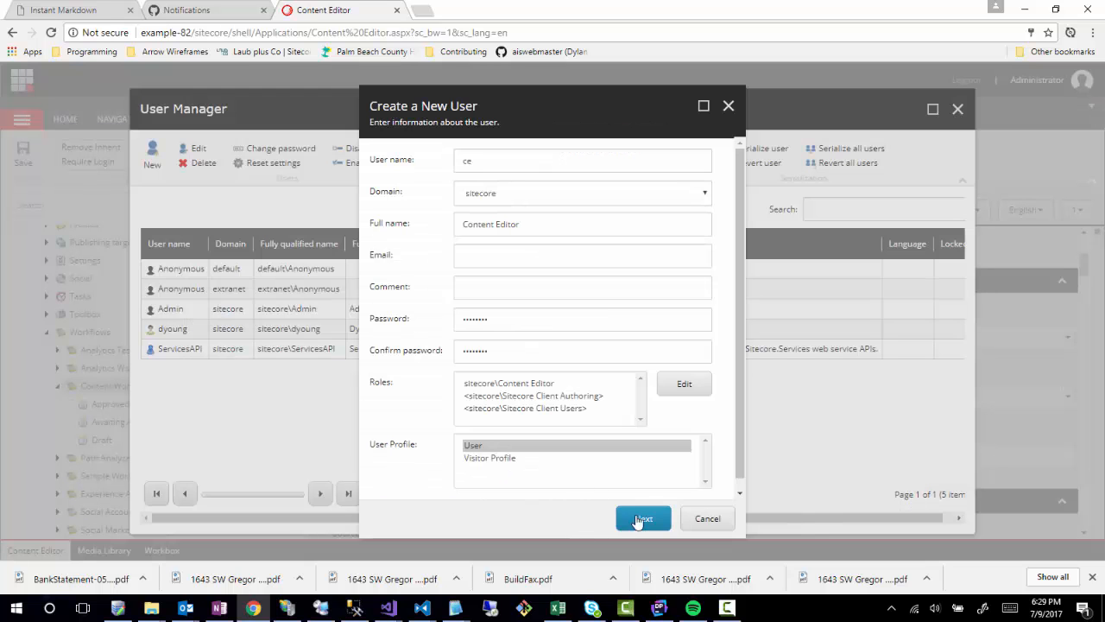
click(656, 521)
Enter an e-mail address for user ce and finish creating the account.
click(641, 518)
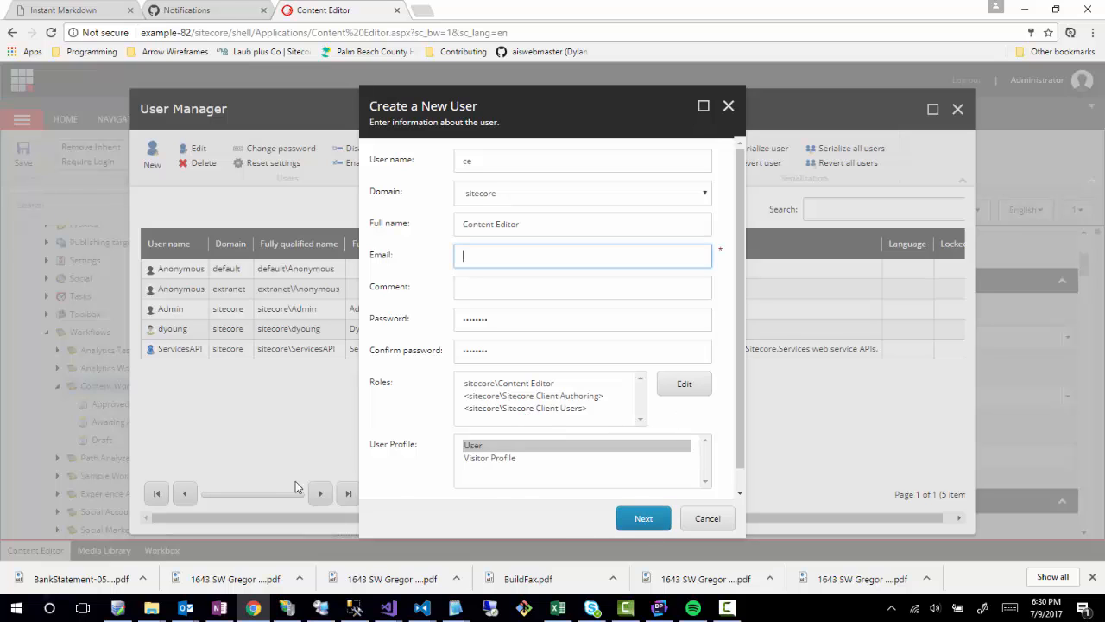
click(474, 256)
text(dy)
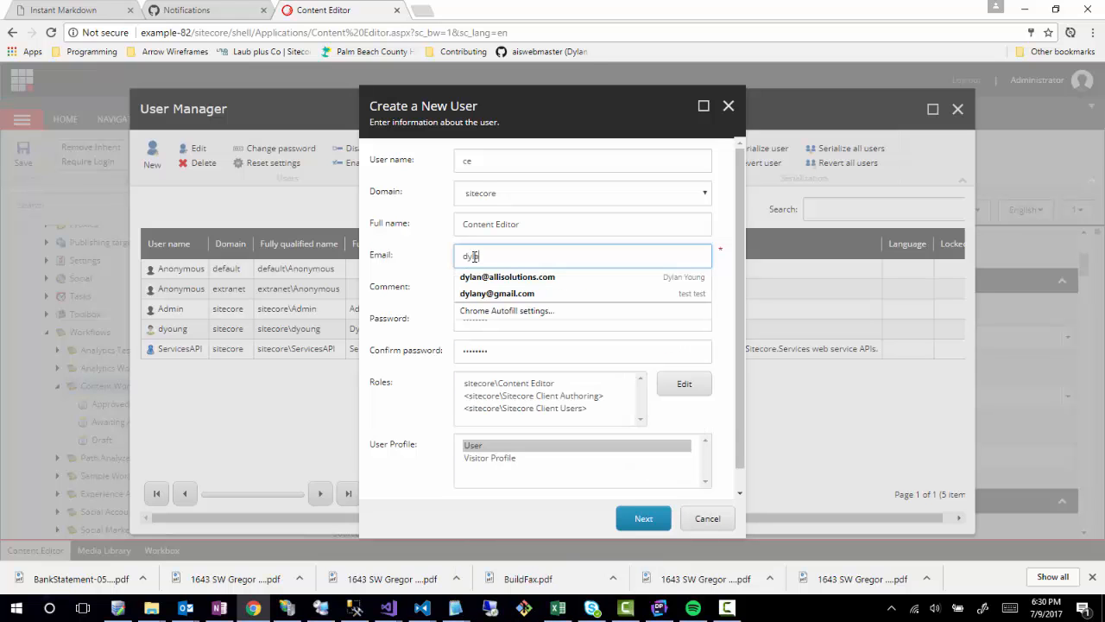
key(BackSpace)
key(BackSpace)
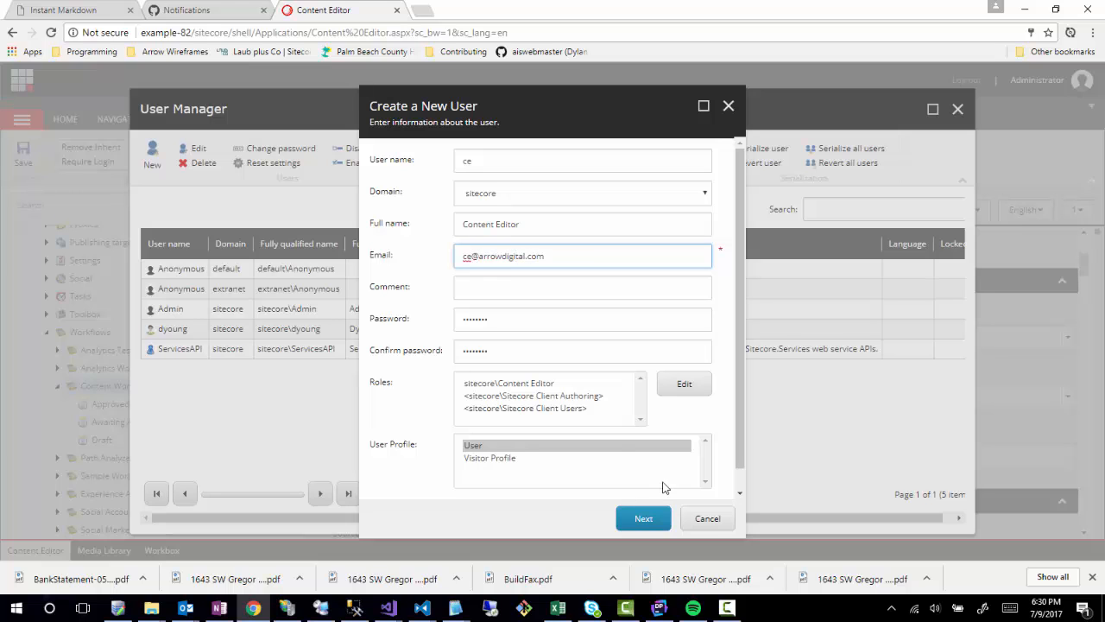
click(644, 519)
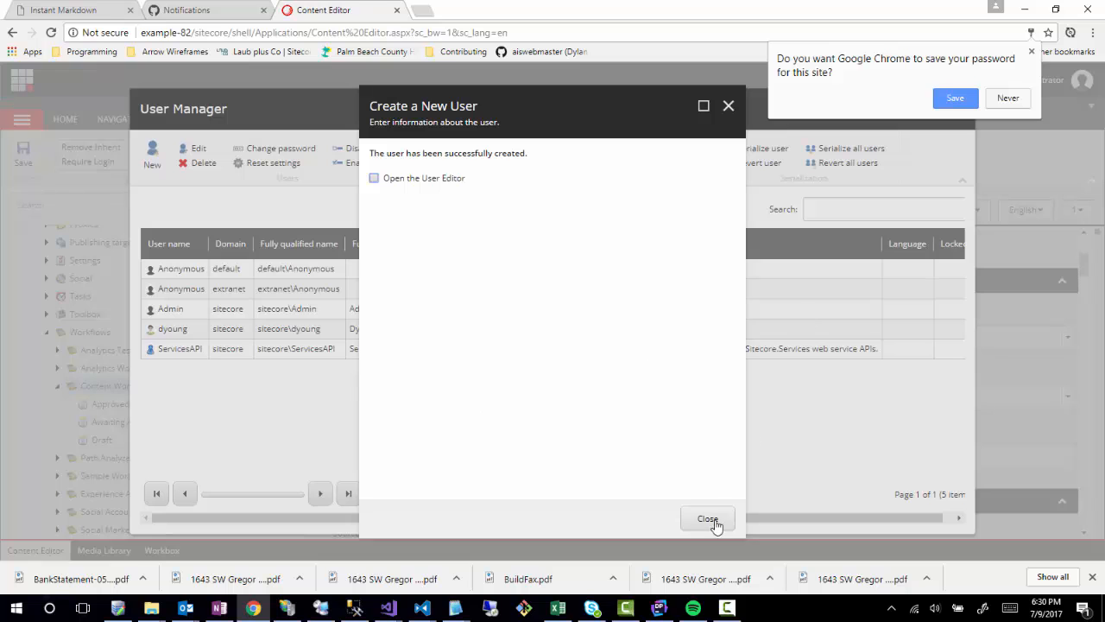
click(708, 519)
Fill in new user cm with full name Content Manager, an e-mail address and password.
click(152, 156)
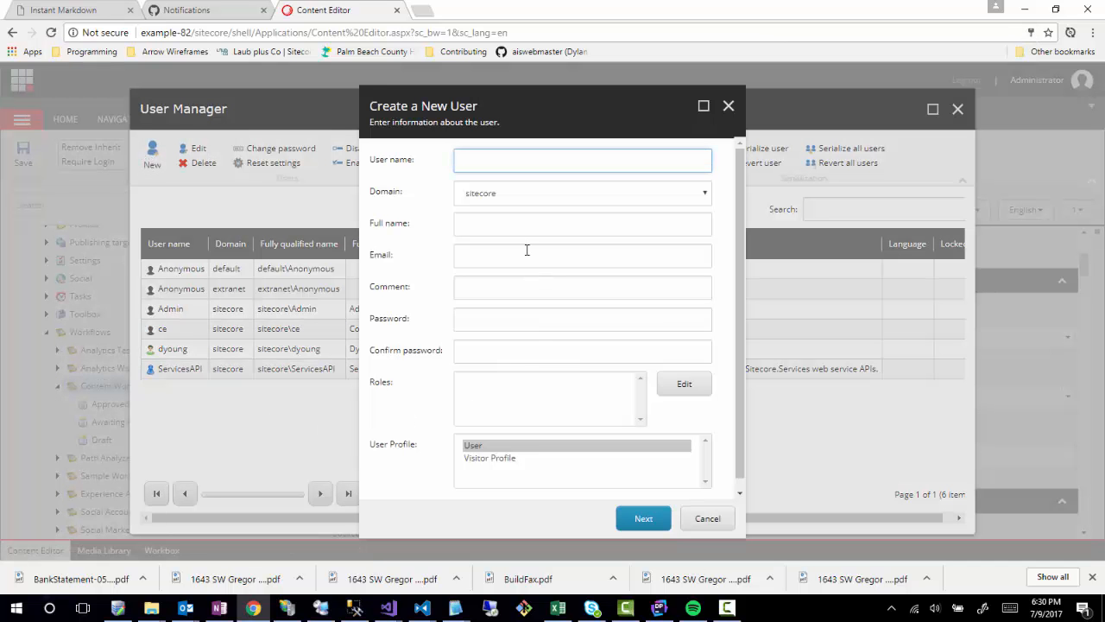
key(Tab)
key(Tab)
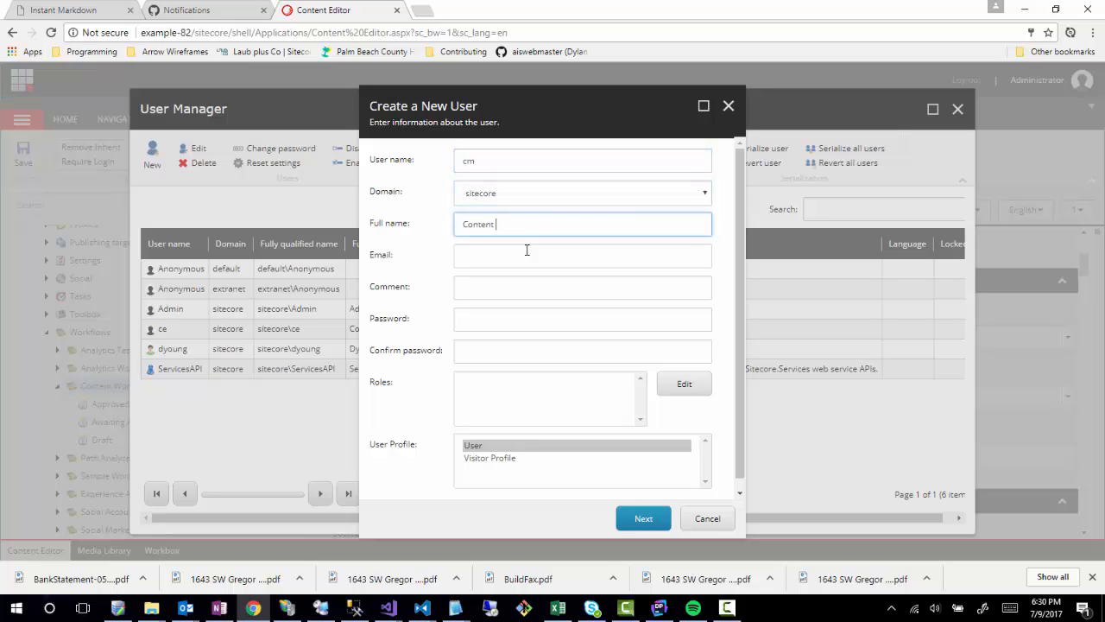
key(Tab)
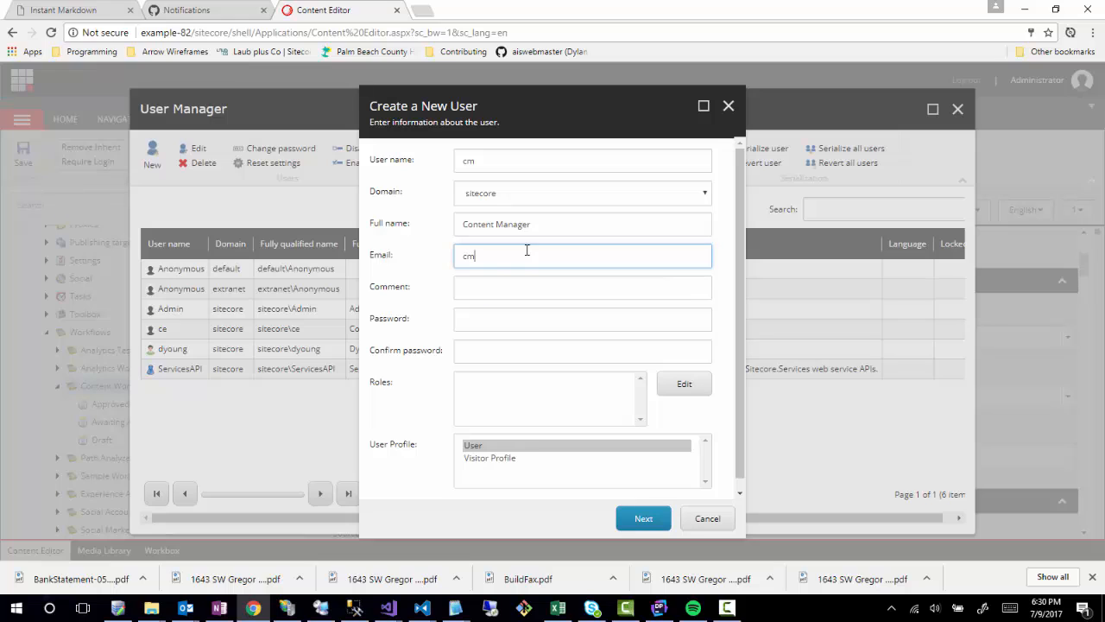
key(Tab)
key(Tab)
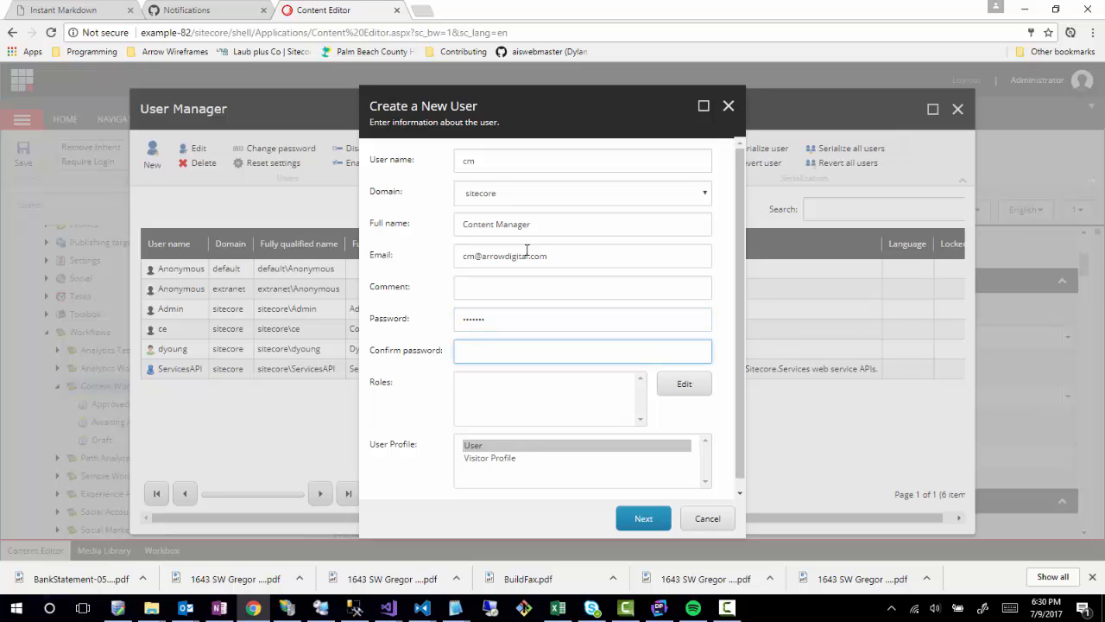
key(shift+Tab)
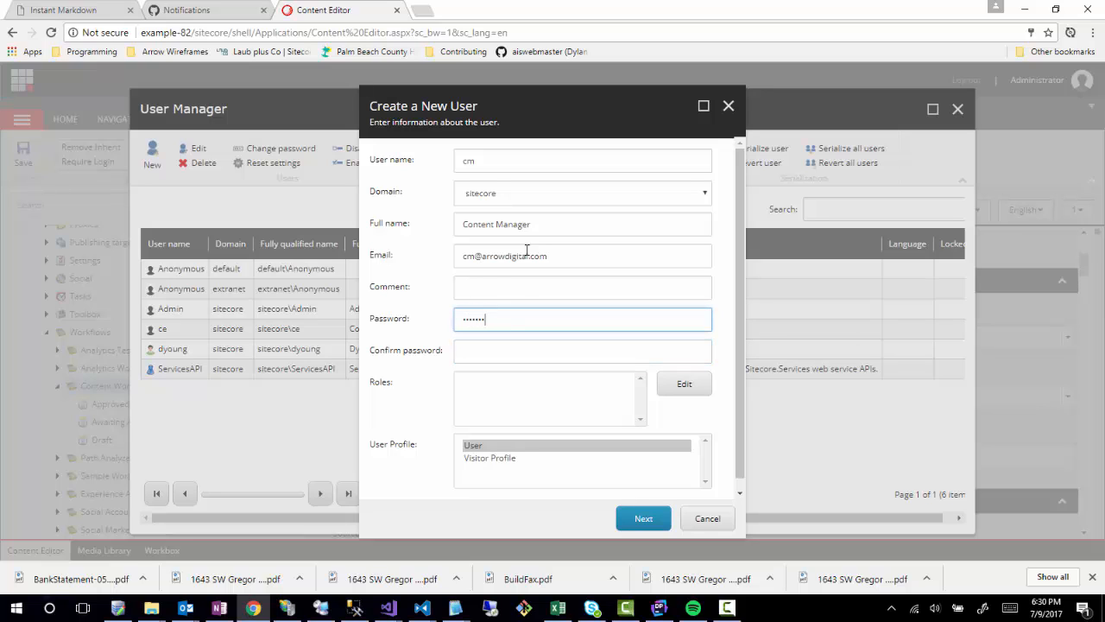
key(Tab)
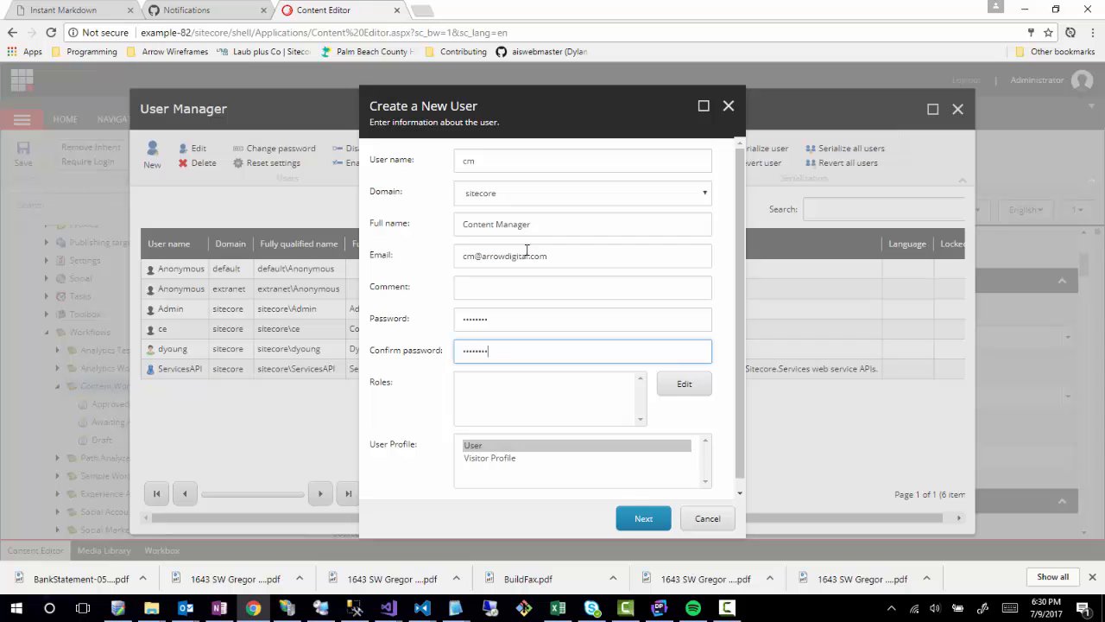
Assign sitecore\Content Manager to user cm, review the Roles list, and create the user.
click(692, 386)
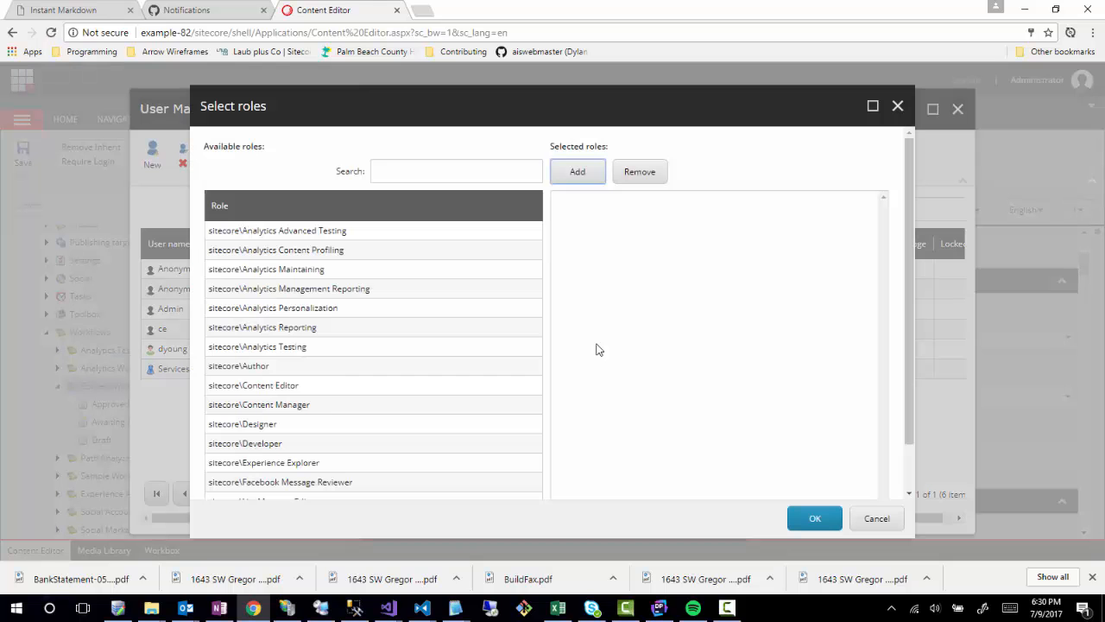
click(312, 406)
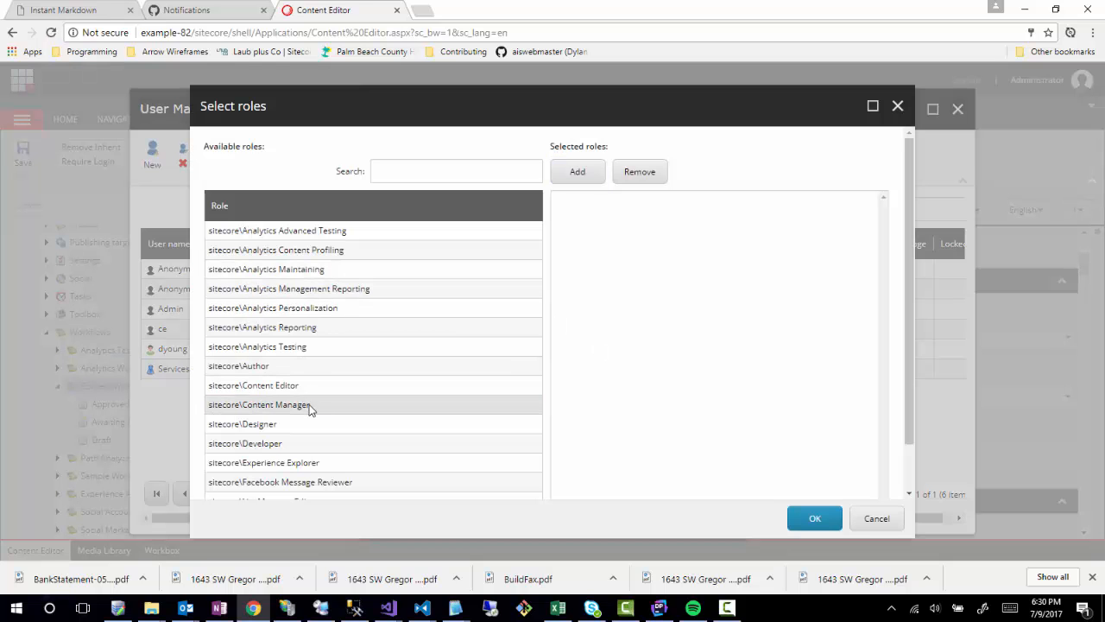
double_click(285, 413)
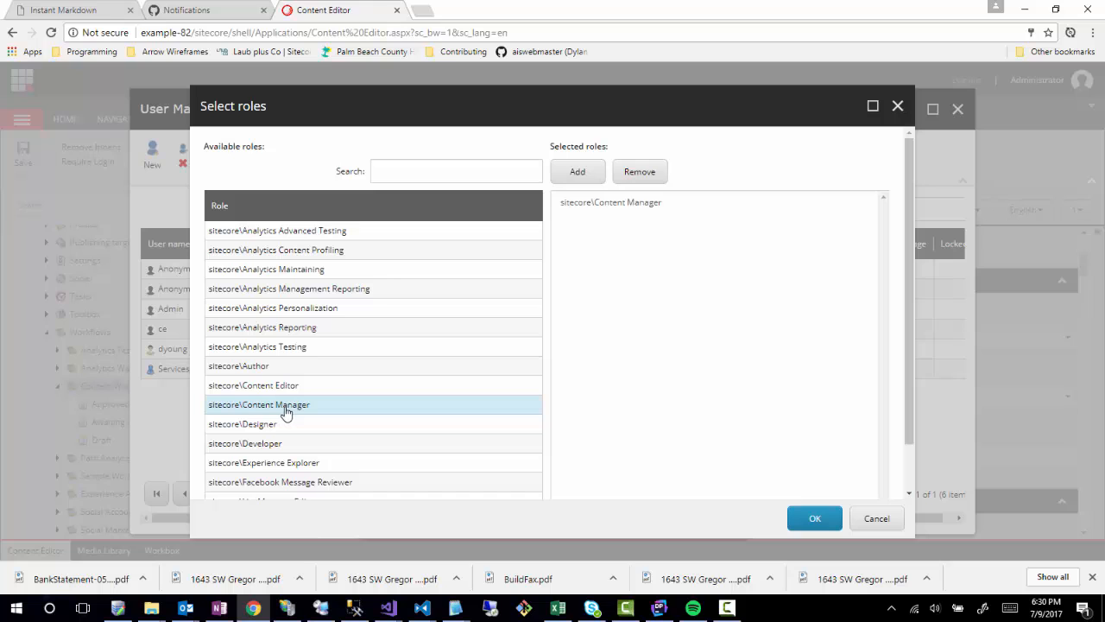
click(790, 524)
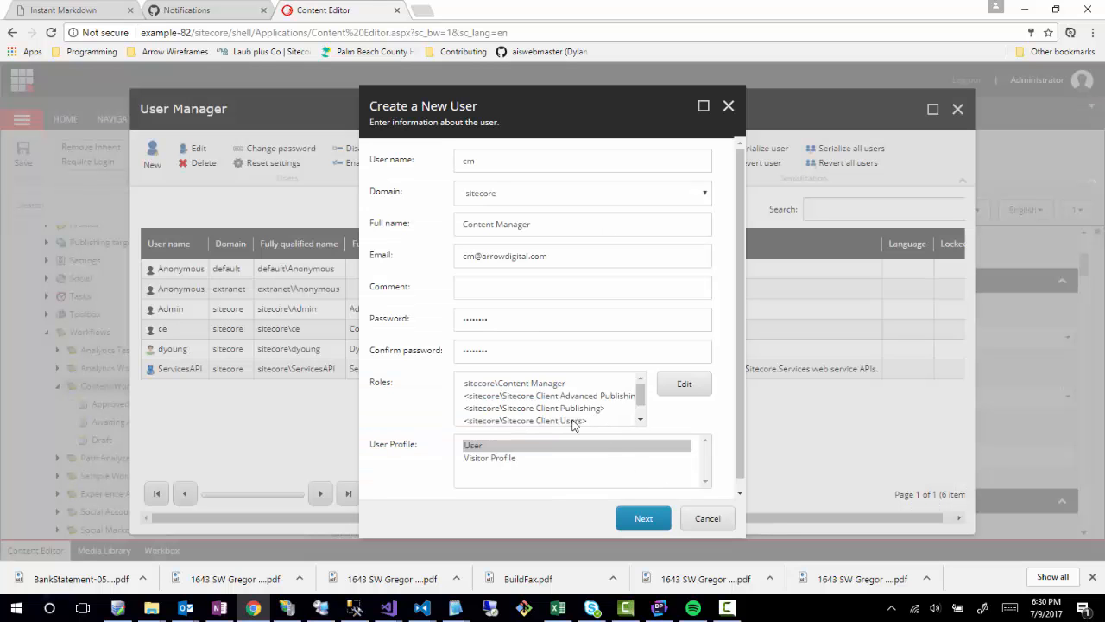
click(640, 419)
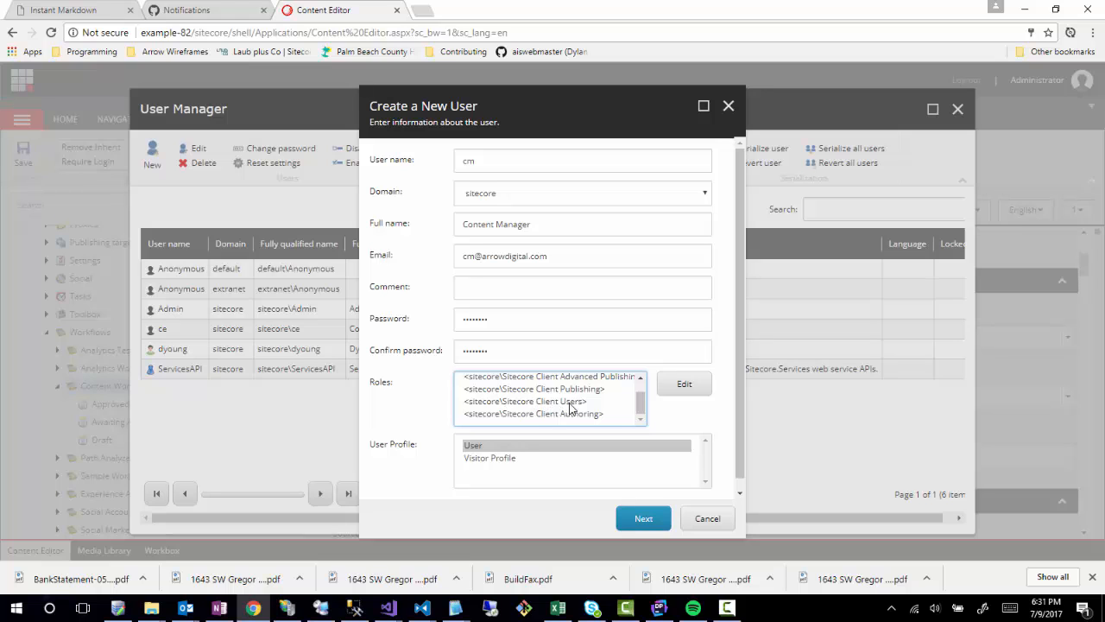
scroll(561, 409, up, 2)
scroll(559, 415, down, 1)
scroll(557, 413, up, 3)
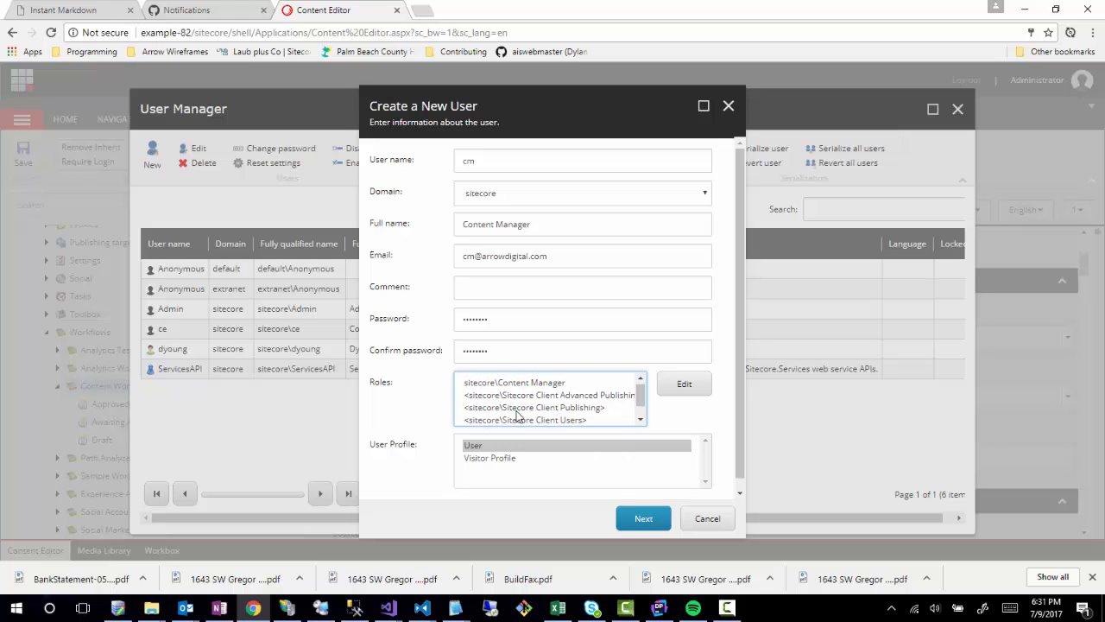
scroll(516, 415, down, 1)
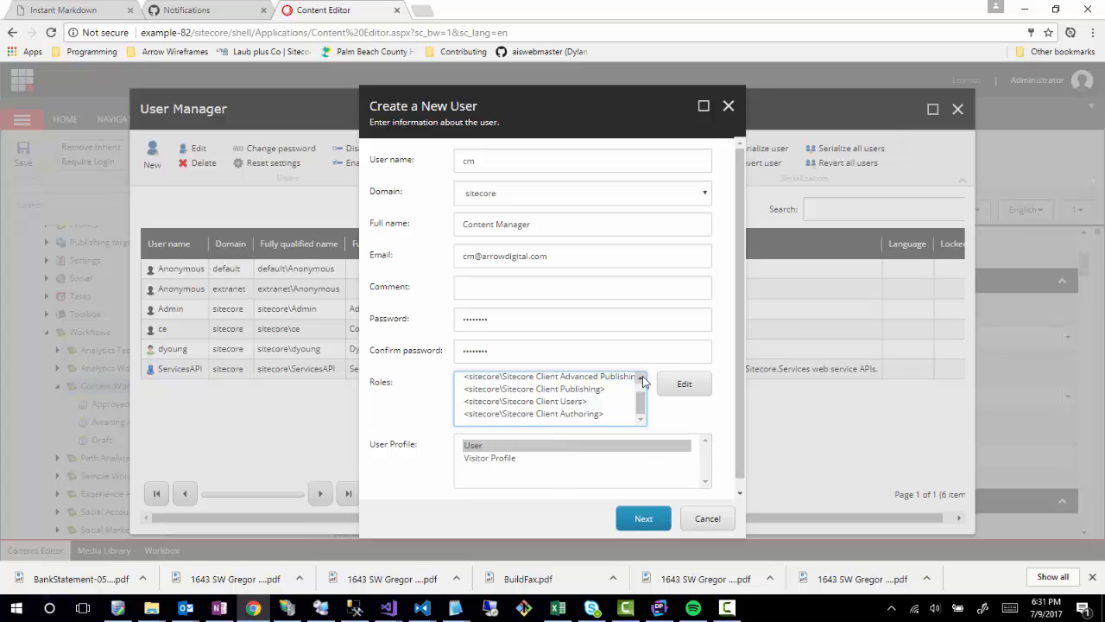
click(643, 519)
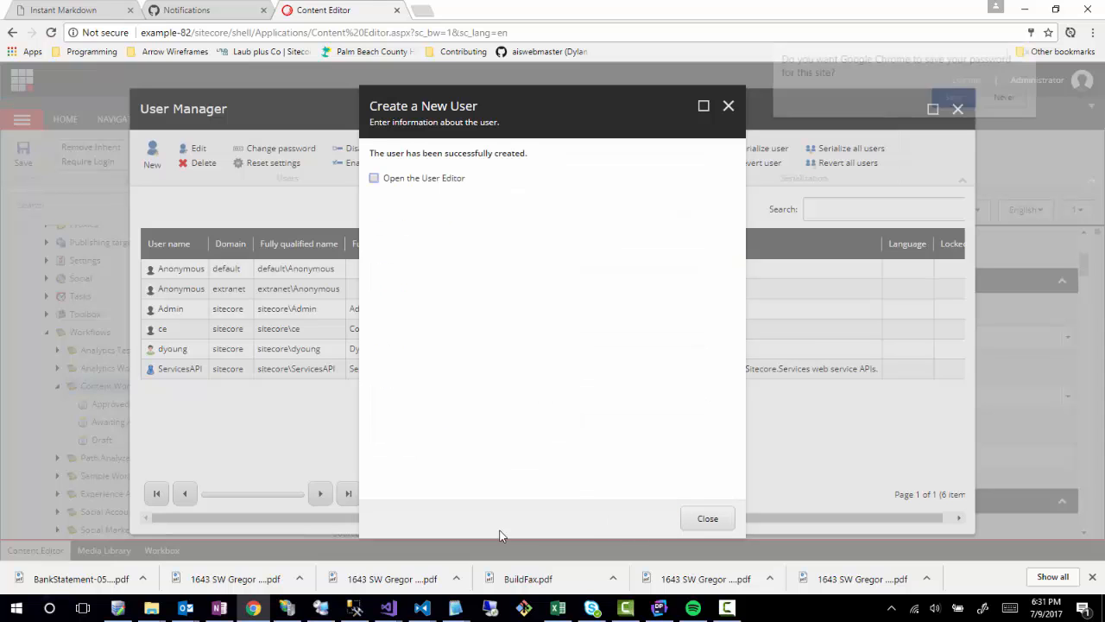
Dismiss the user-created message and close the User Manager and Role Manager windows.
click(716, 521)
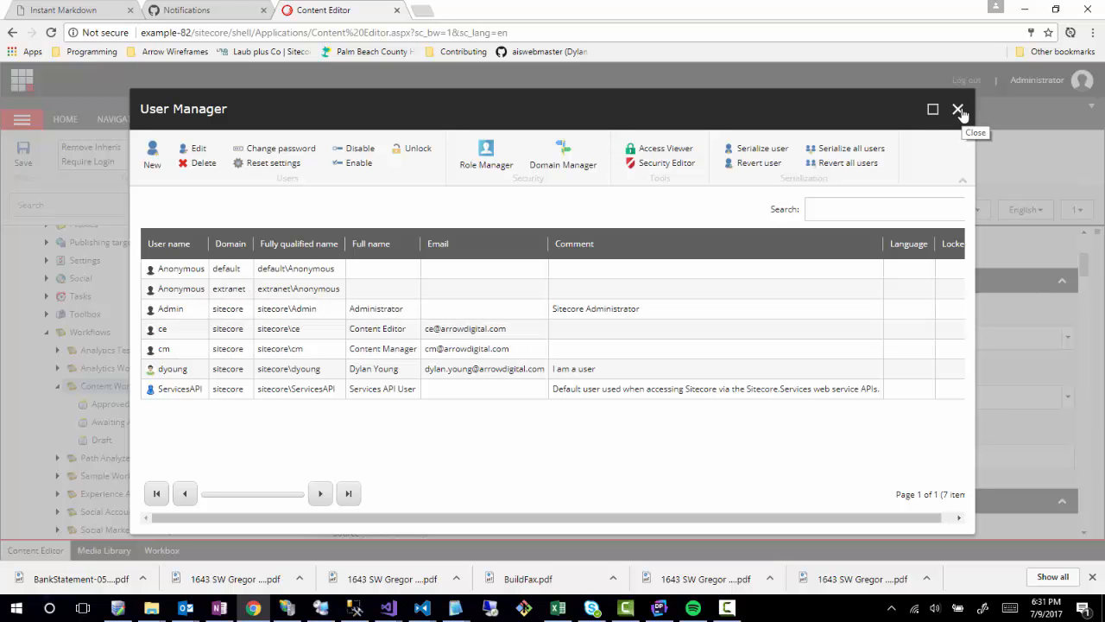
click(961, 110)
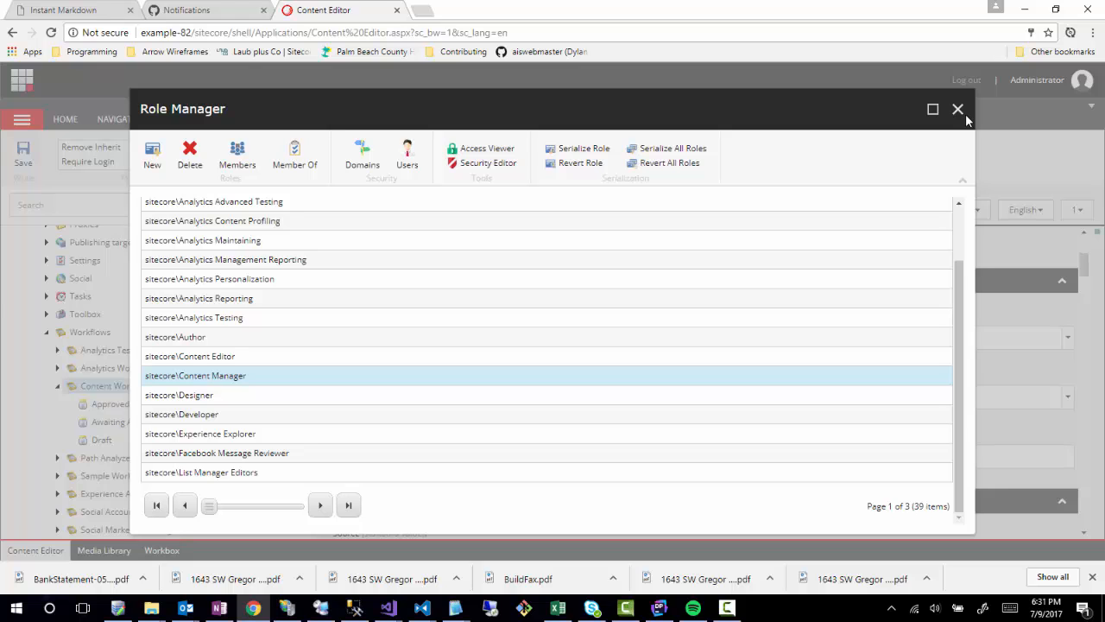
click(959, 110)
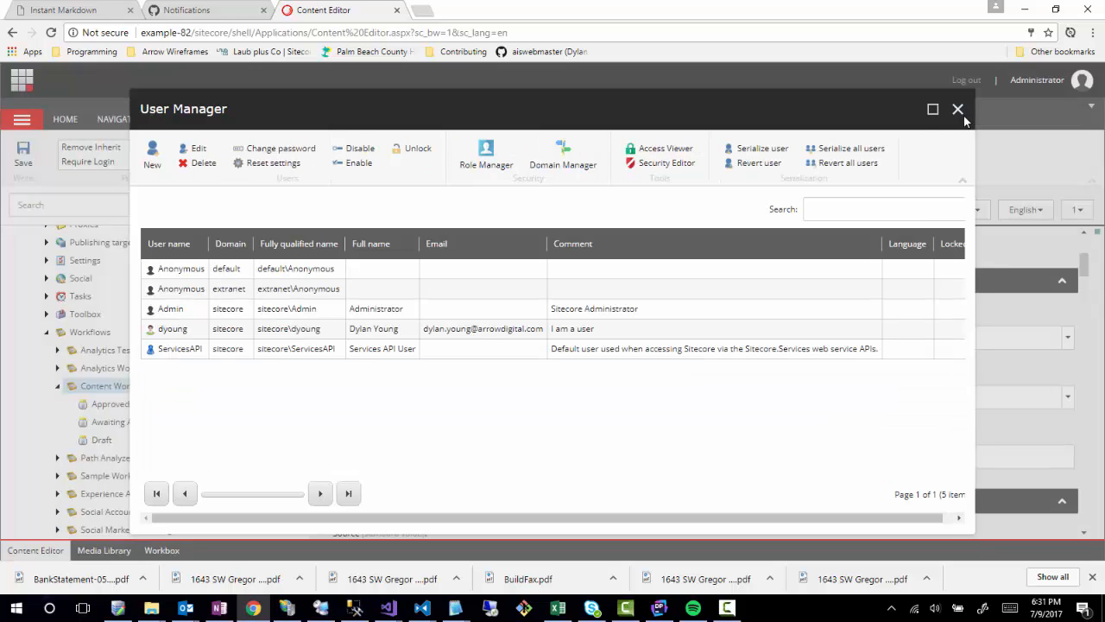
click(959, 110)
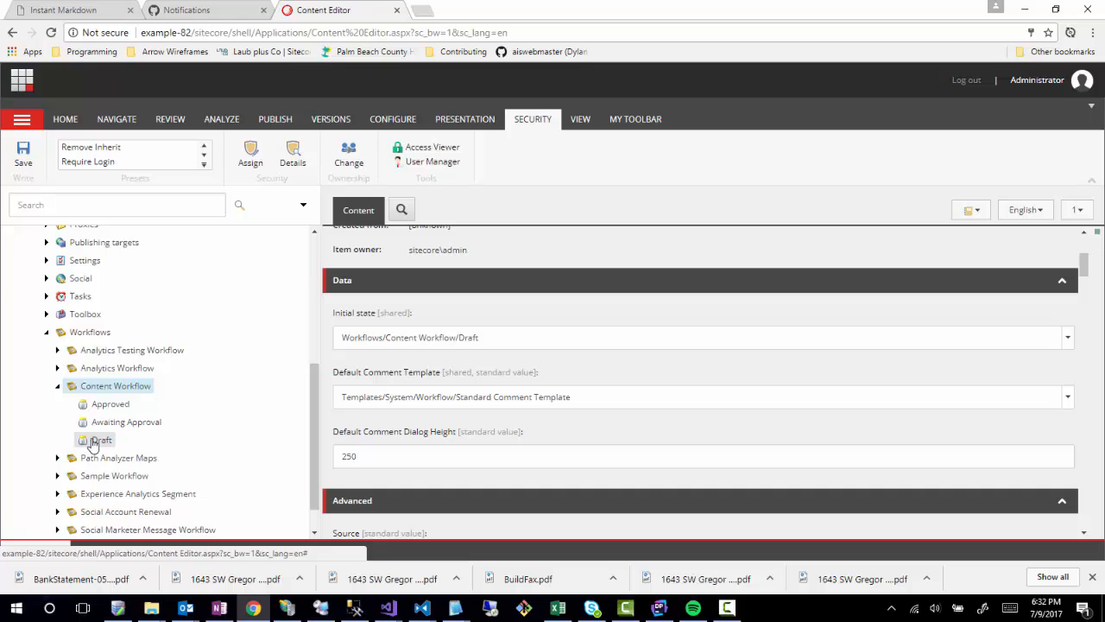
Insert a workflow command named Request Approval under the Draft state.
right_click(85, 442)
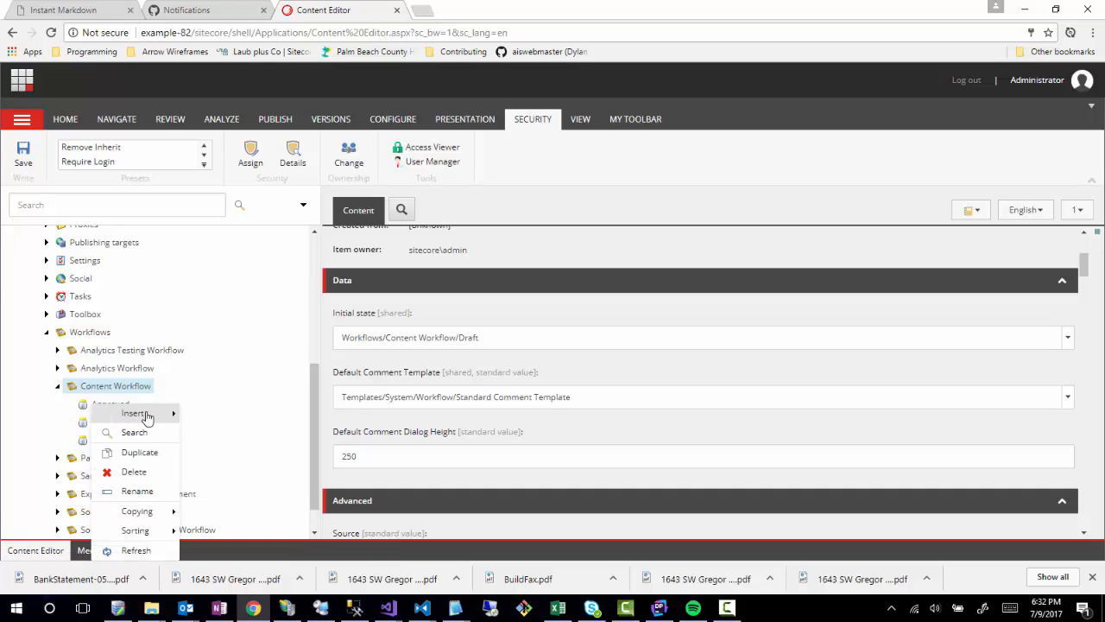
mouse_move(146, 416)
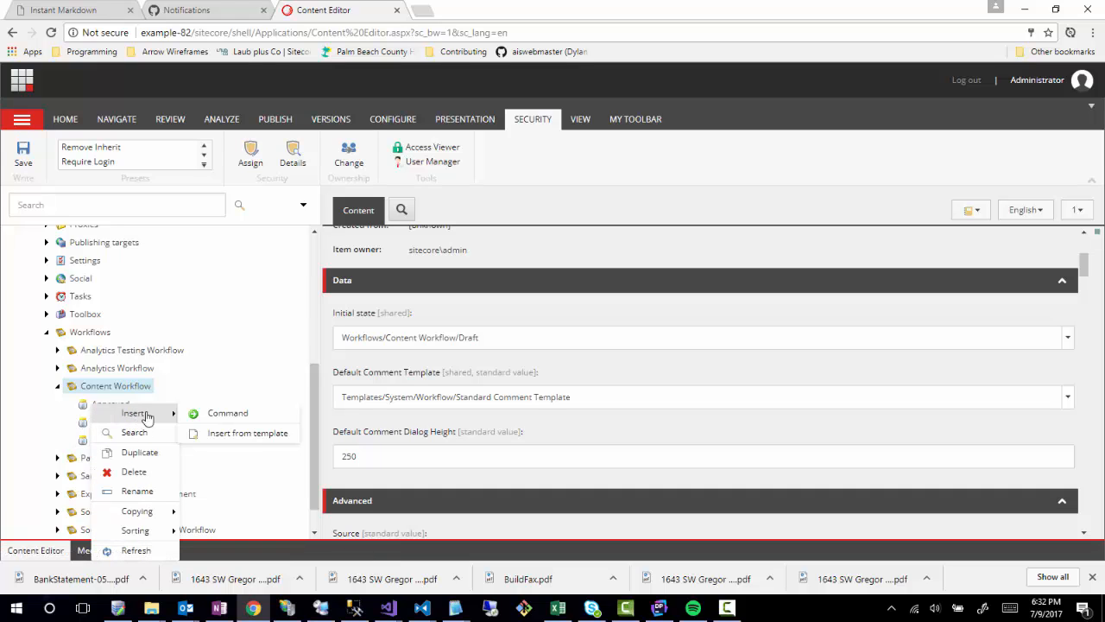
click(228, 416)
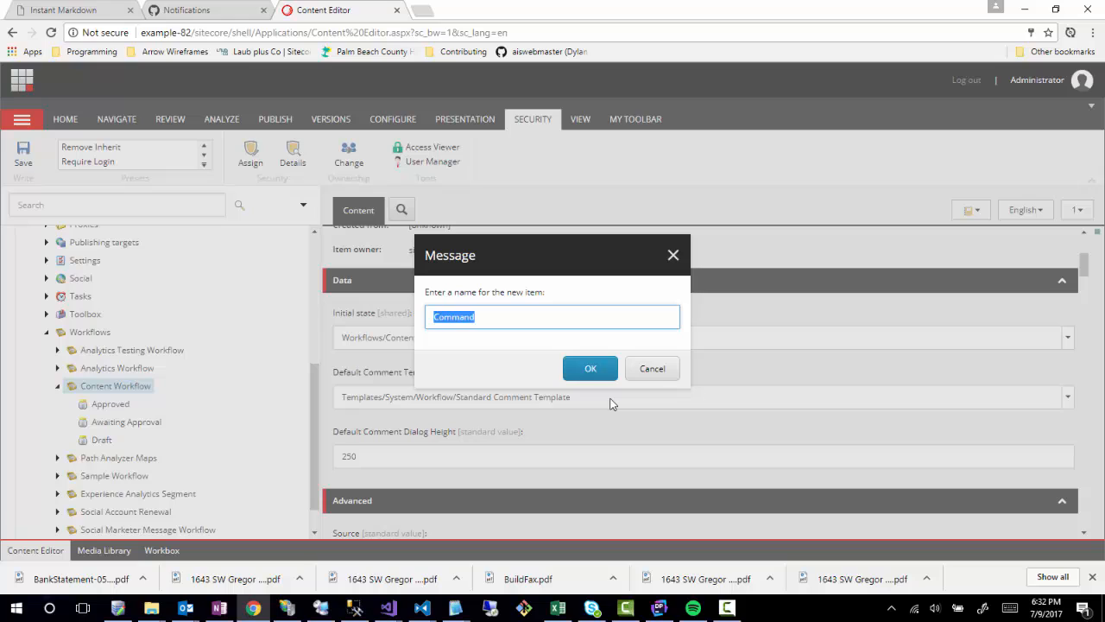
text(Request Approval)
click(598, 377)
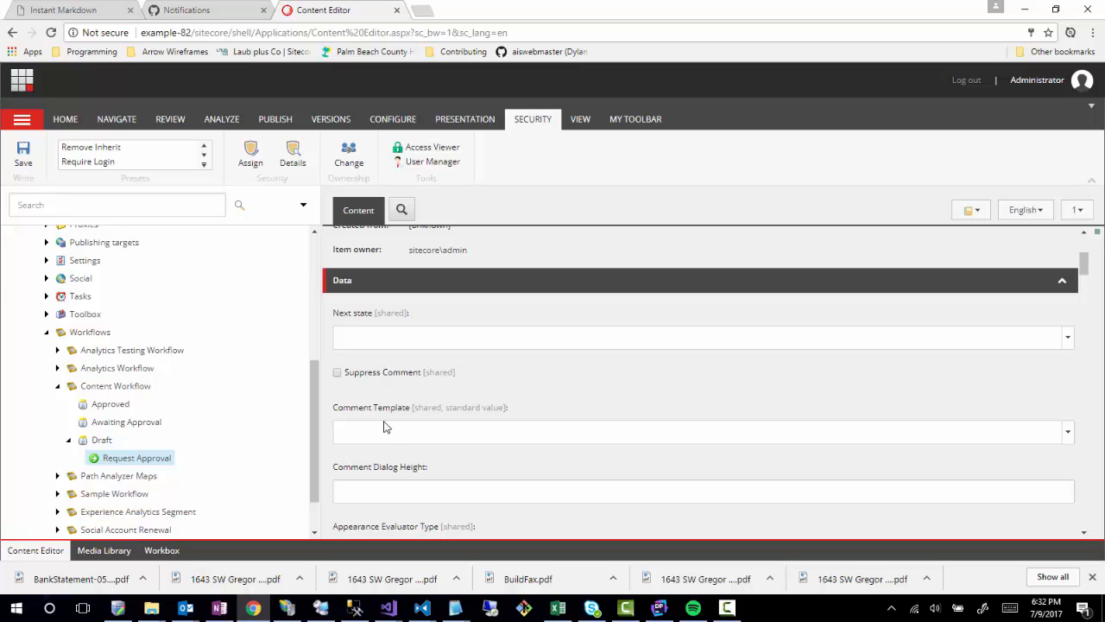
Set Request Approval's Next state to Workflows/Content Workflow/Awaiting Approval.
click(395, 344)
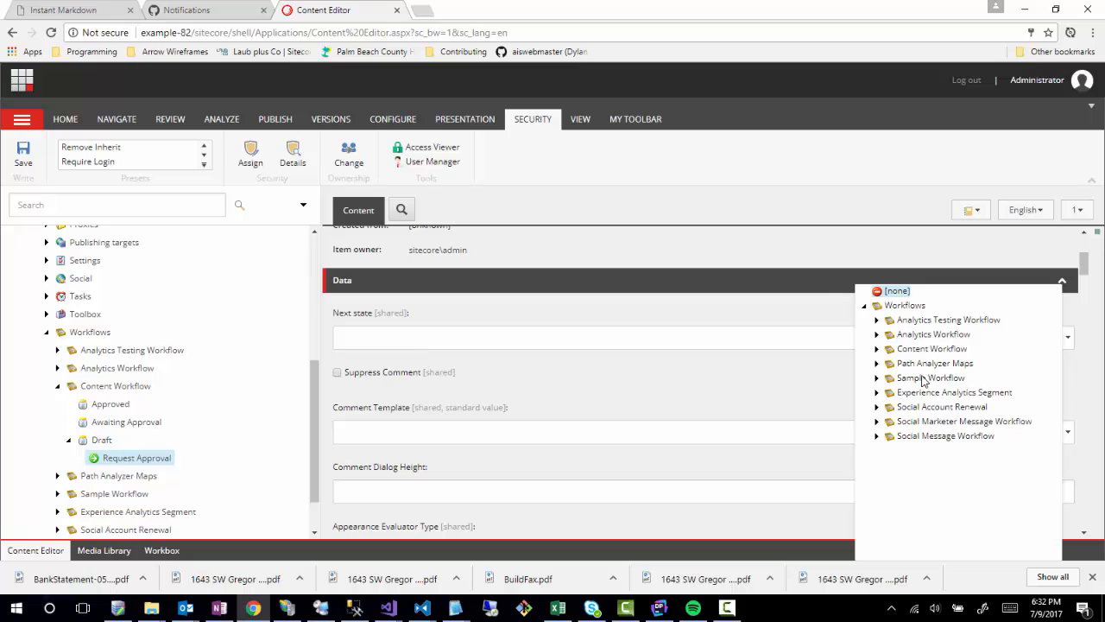
click(876, 349)
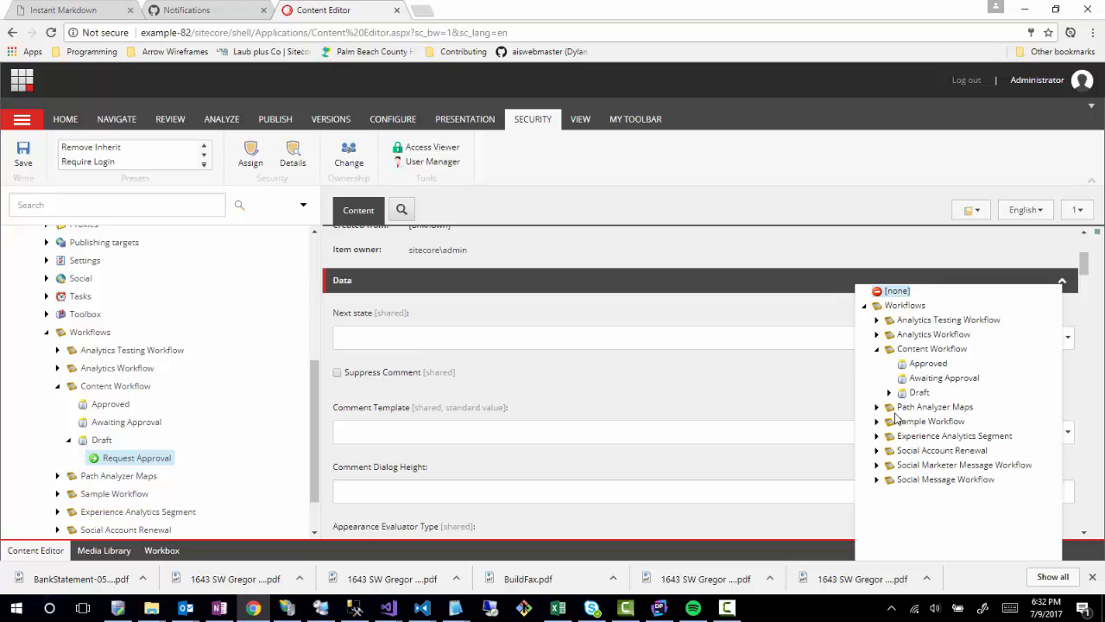
click(926, 380)
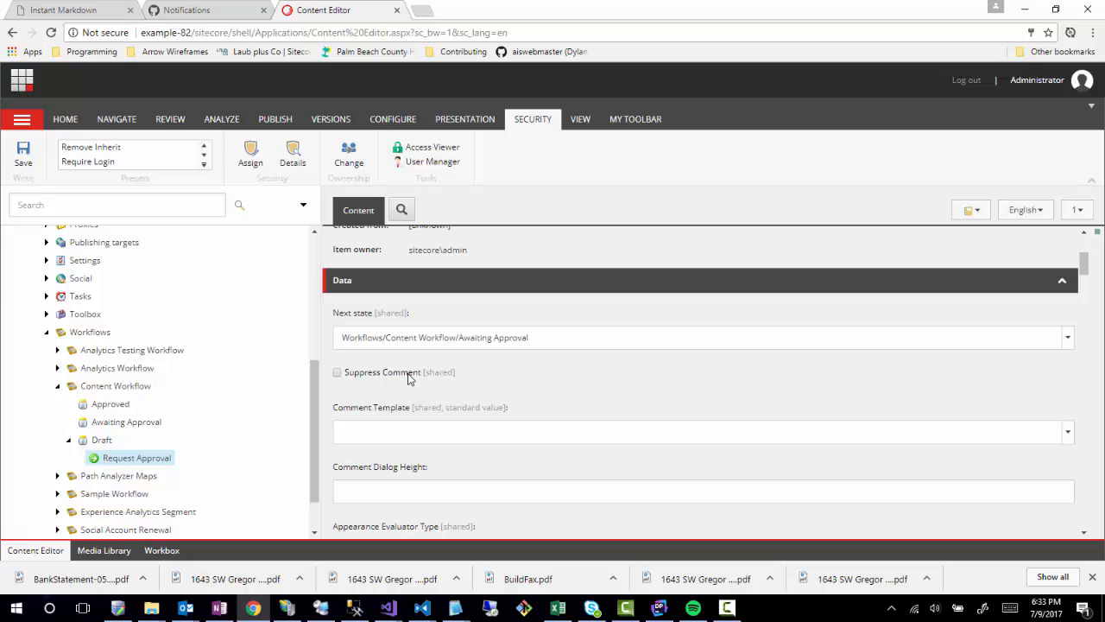
scroll(559, 431, down, 1)
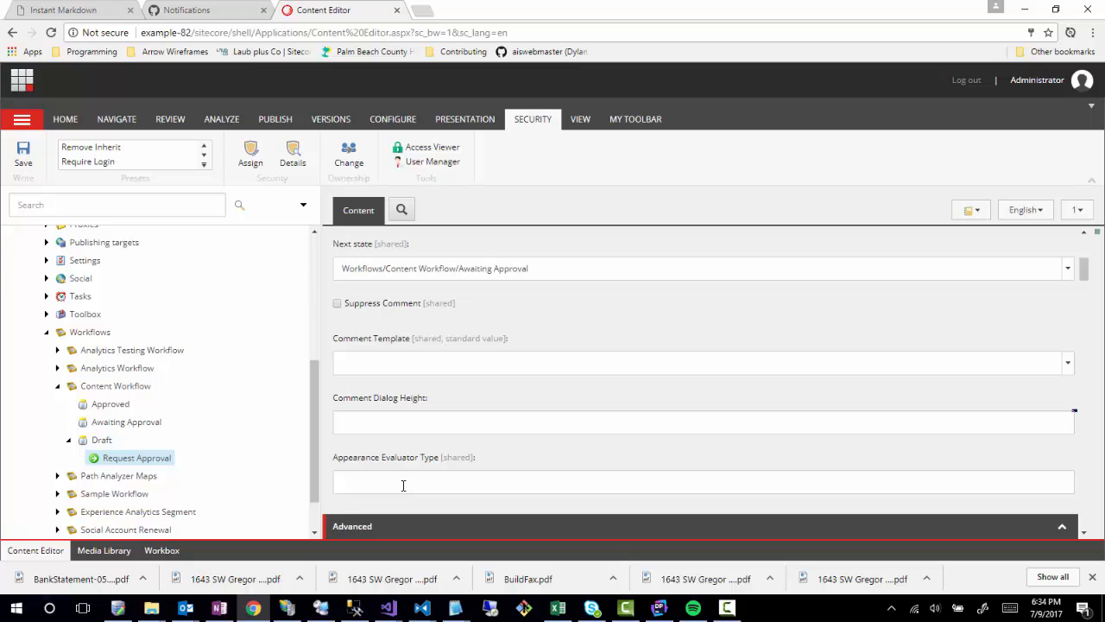
click(402, 485)
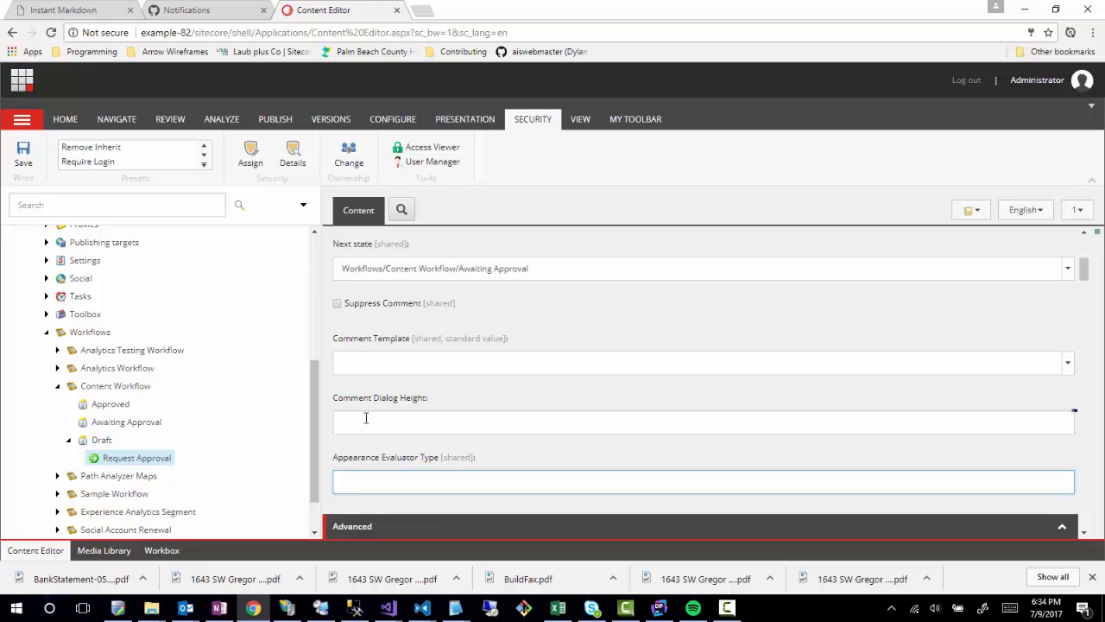
scroll(447, 388, up, 2)
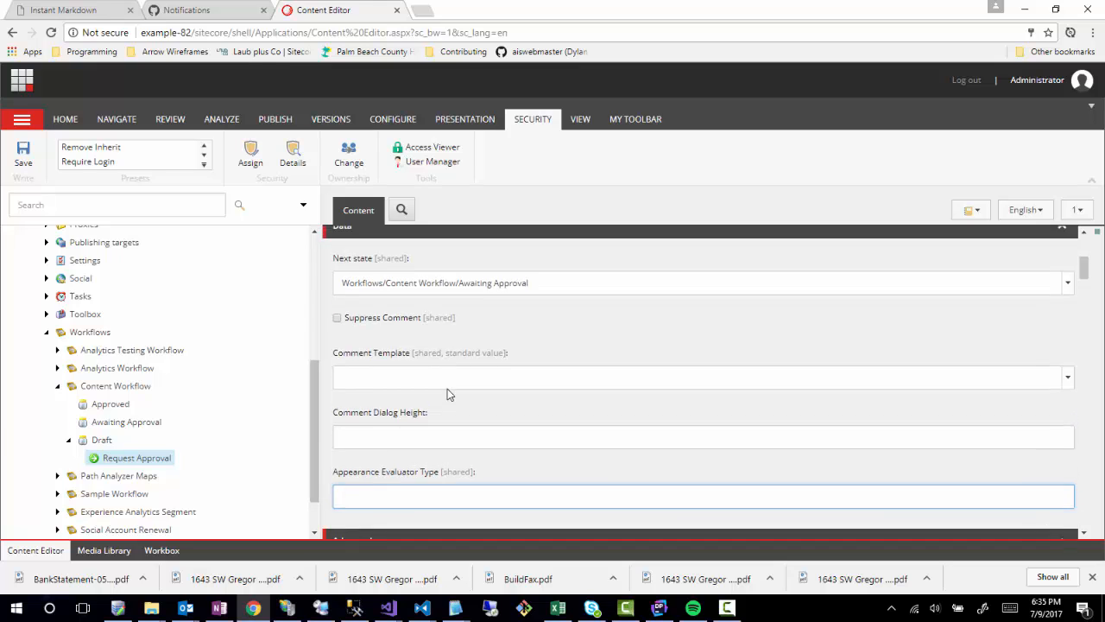
scroll(456, 396, down, 3)
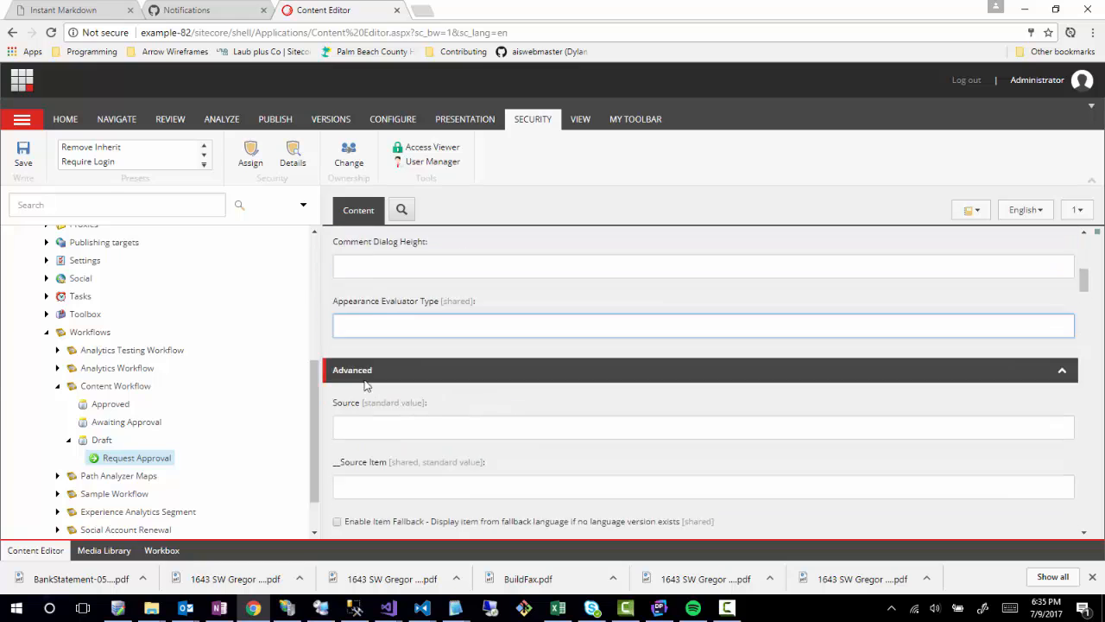
scroll(483, 385, up, 1)
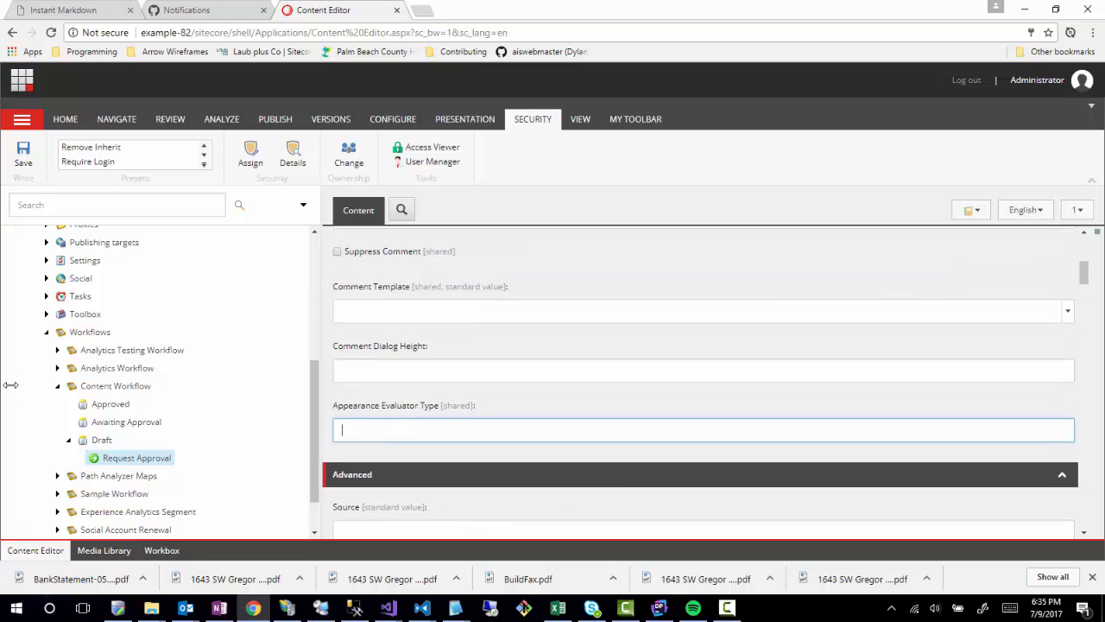
Save Request Approval and add a command named Approved under Awaiting Approval.
right_click(112, 427)
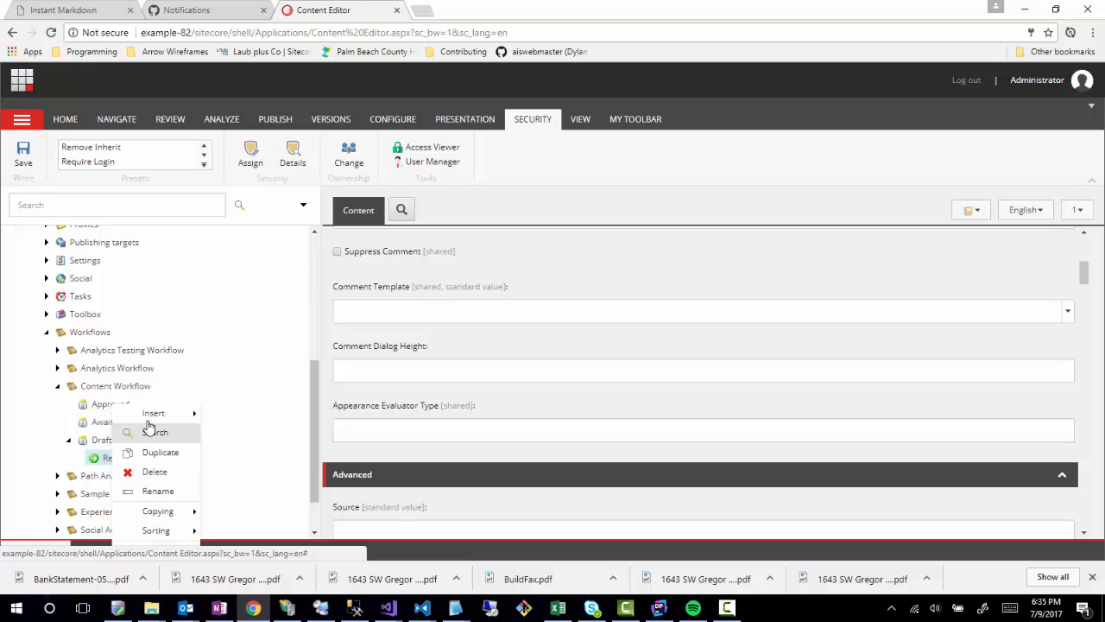
click(146, 428)
right_click(116, 427)
mouse_move(160, 414)
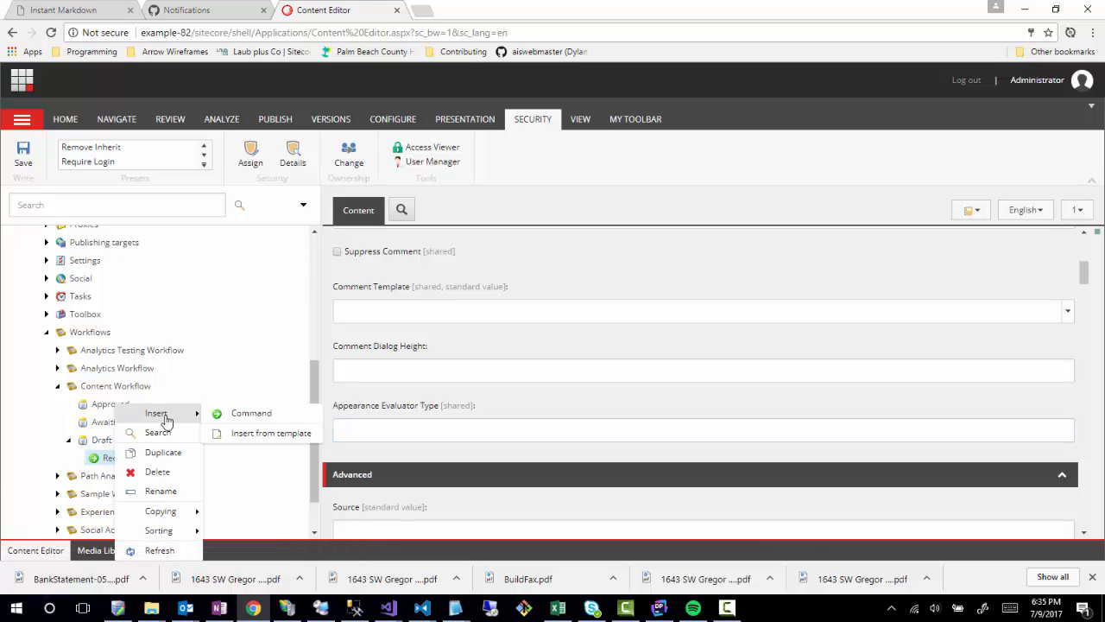
click(246, 414)
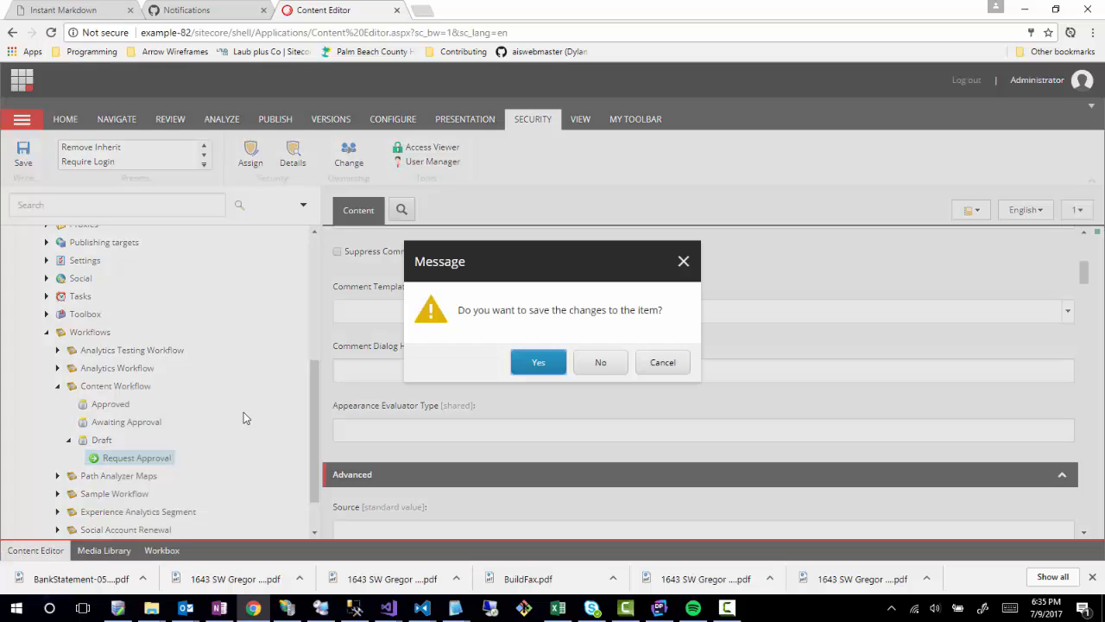
click(539, 363)
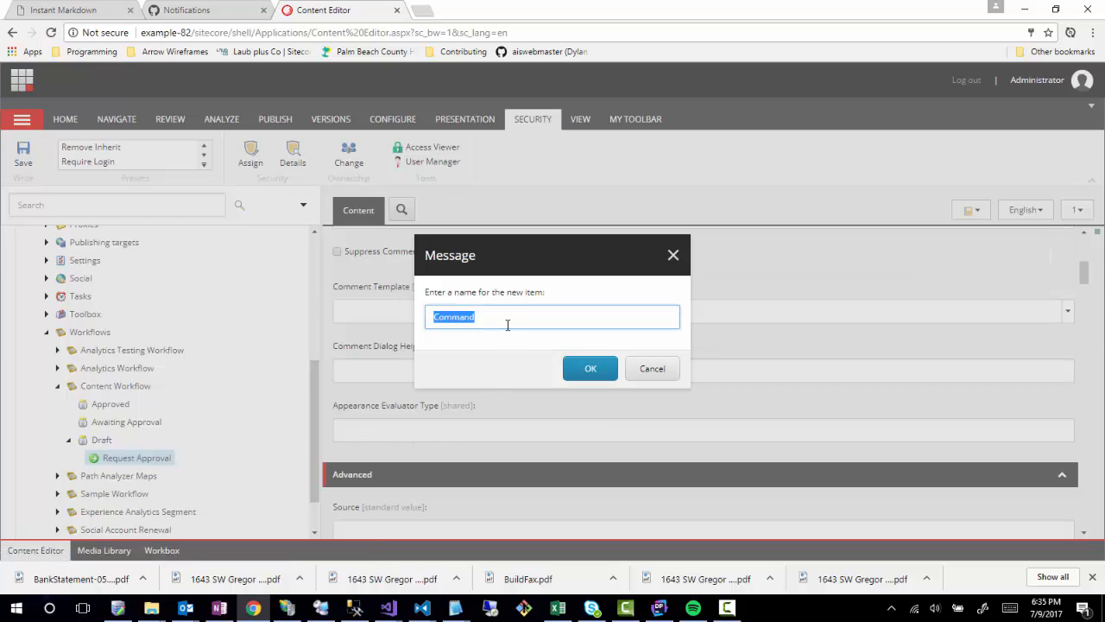
text(Approved)
key(Return)
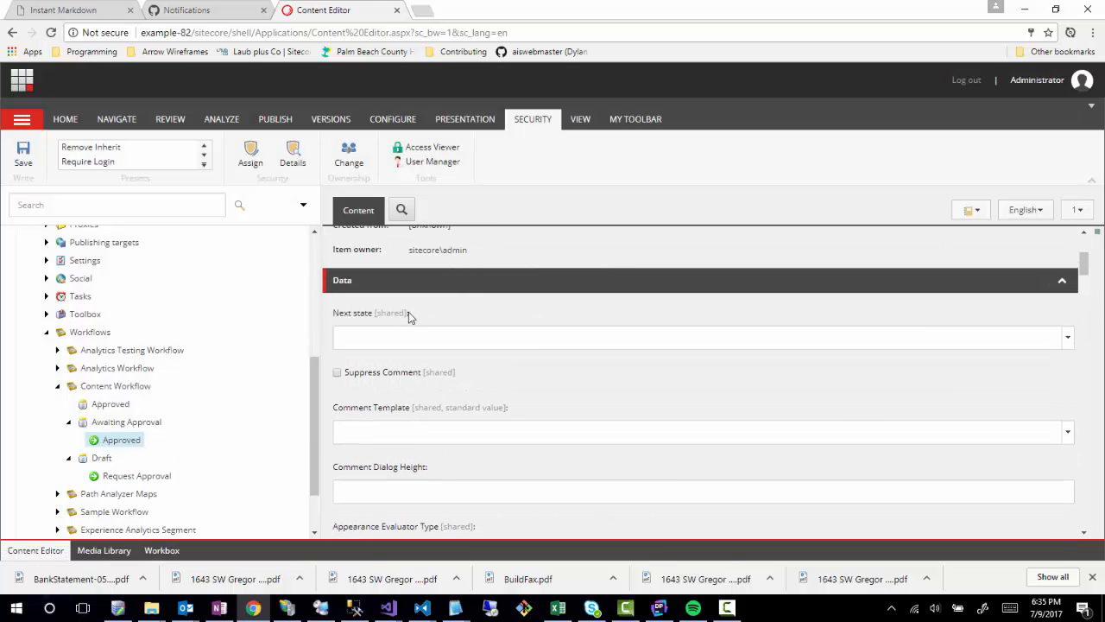
Set the Approved command's next state to Content Workflow/Approved and save.
click(387, 338)
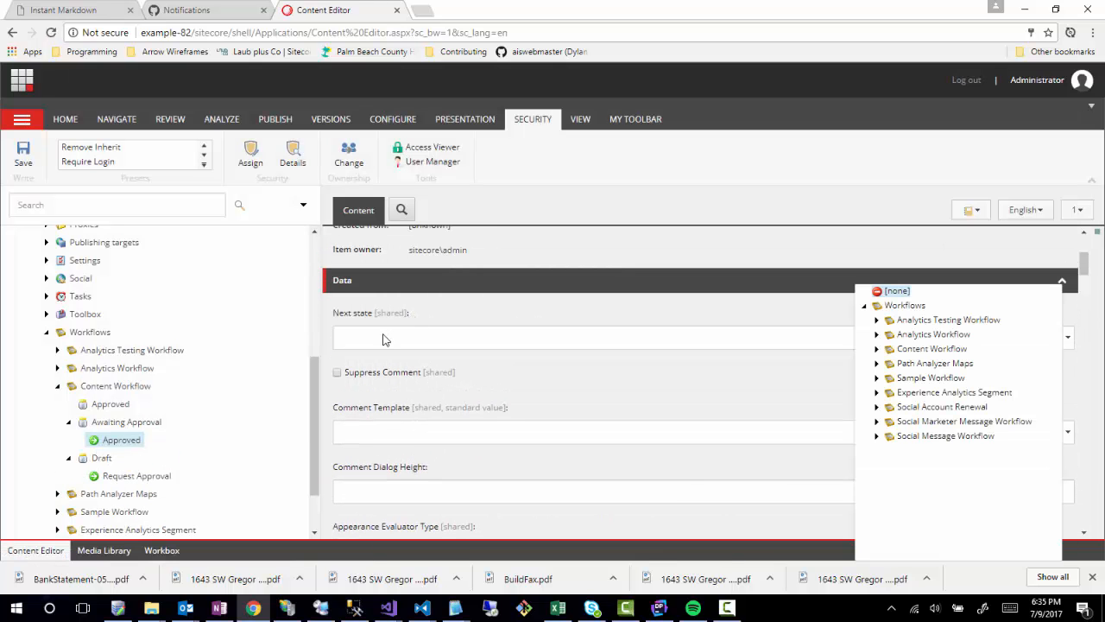
click(877, 349)
click(920, 364)
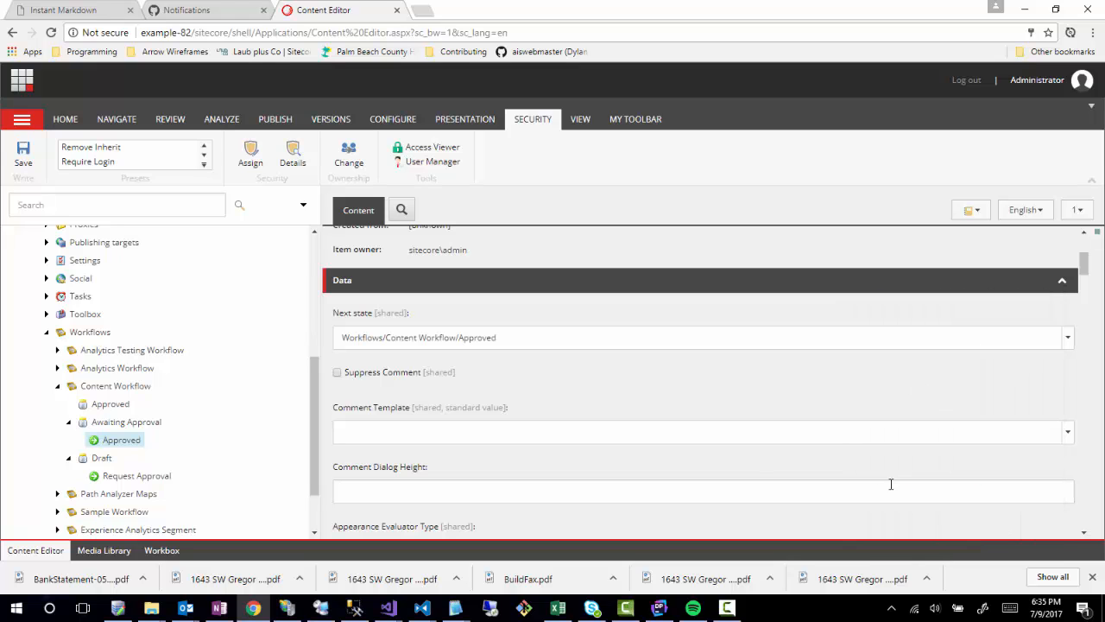
click(23, 158)
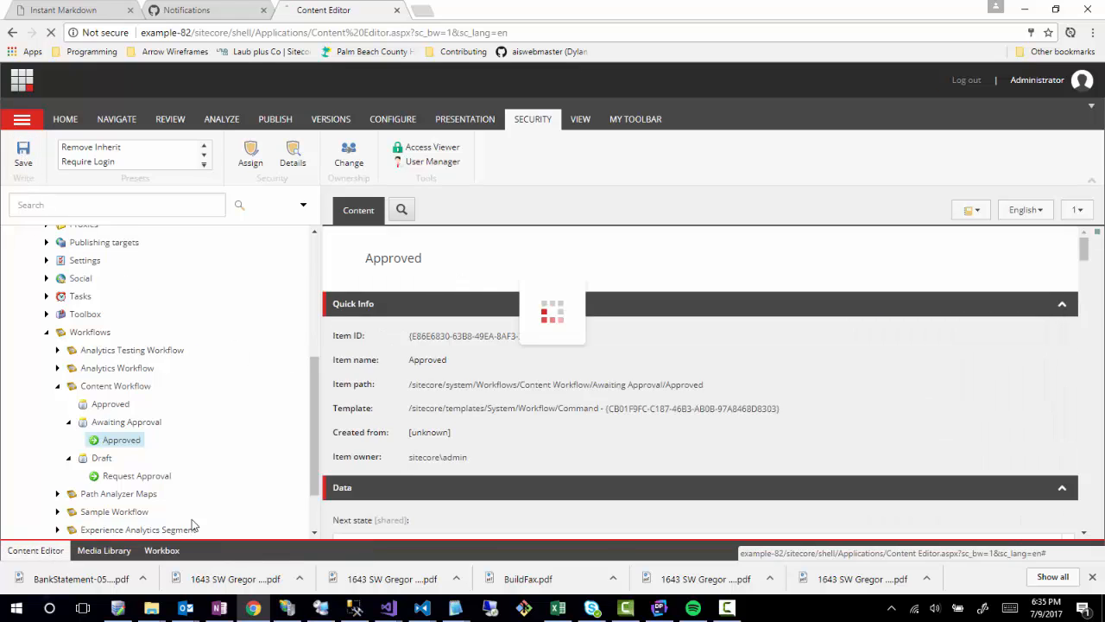
Insert another new command under Awaiting Approval.
right_click(108, 440)
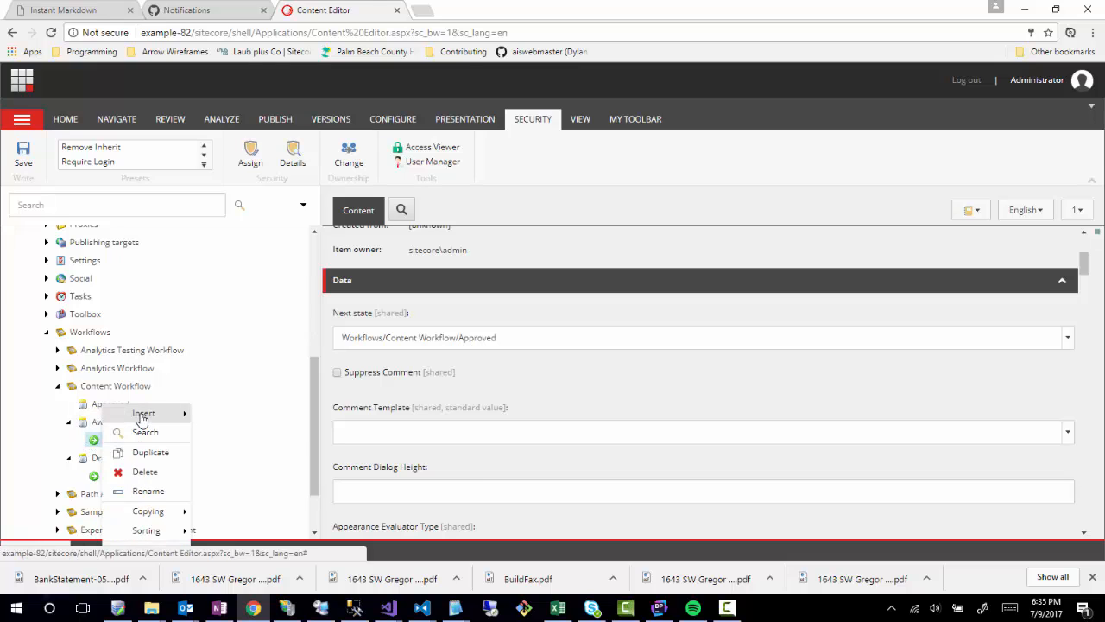
mouse_move(142, 415)
click(255, 414)
Name the new command Reject, set its next state to Draft, and save.
text(Re)
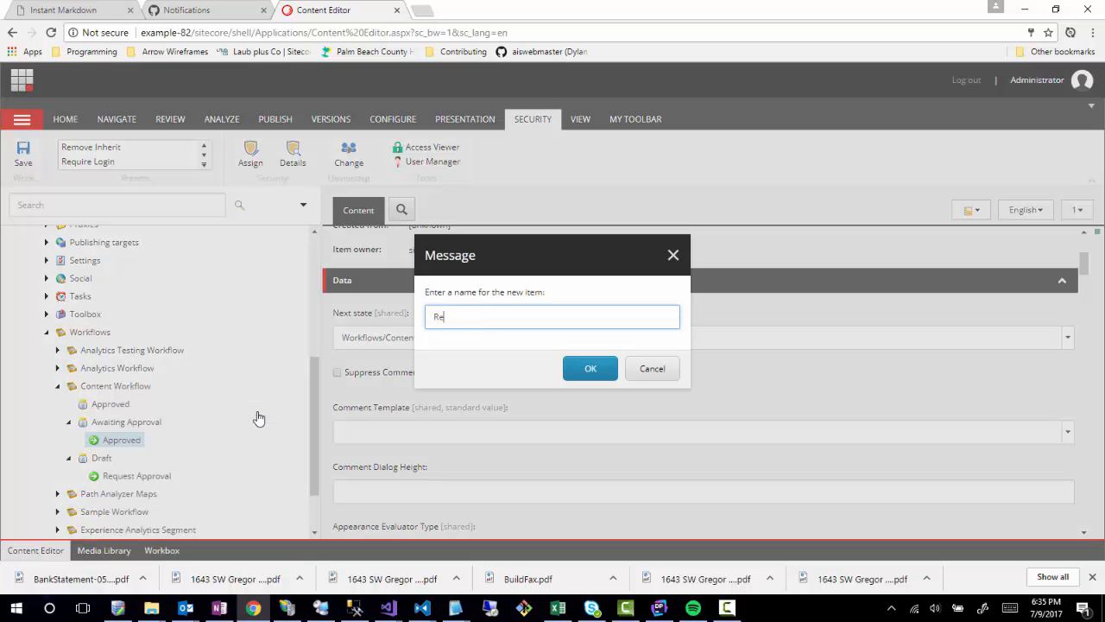
text(ject)
key(Return)
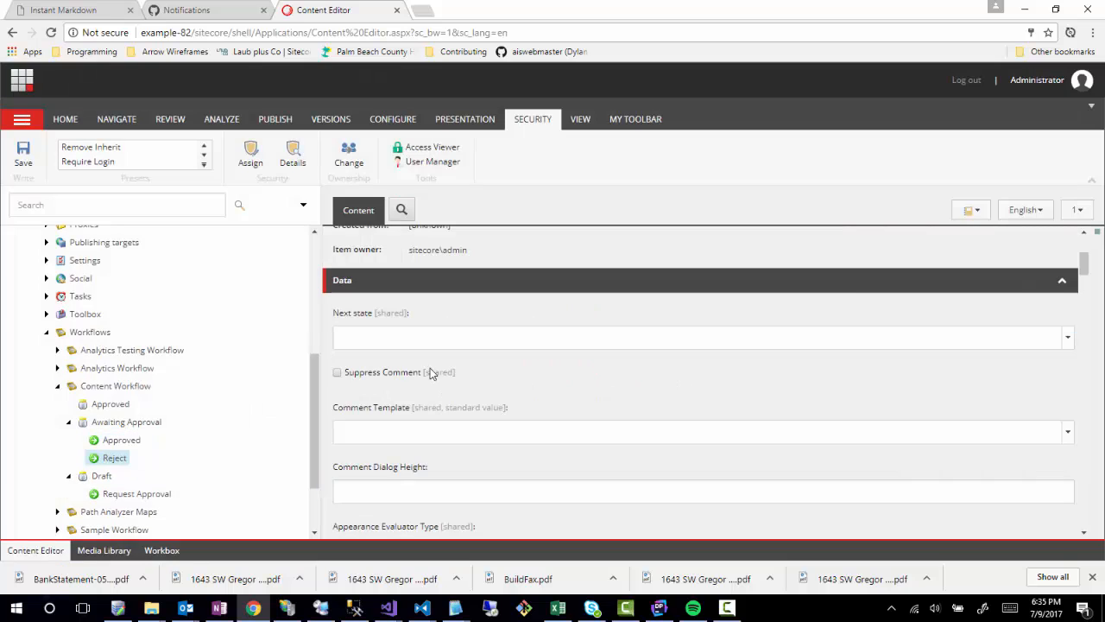
click(447, 343)
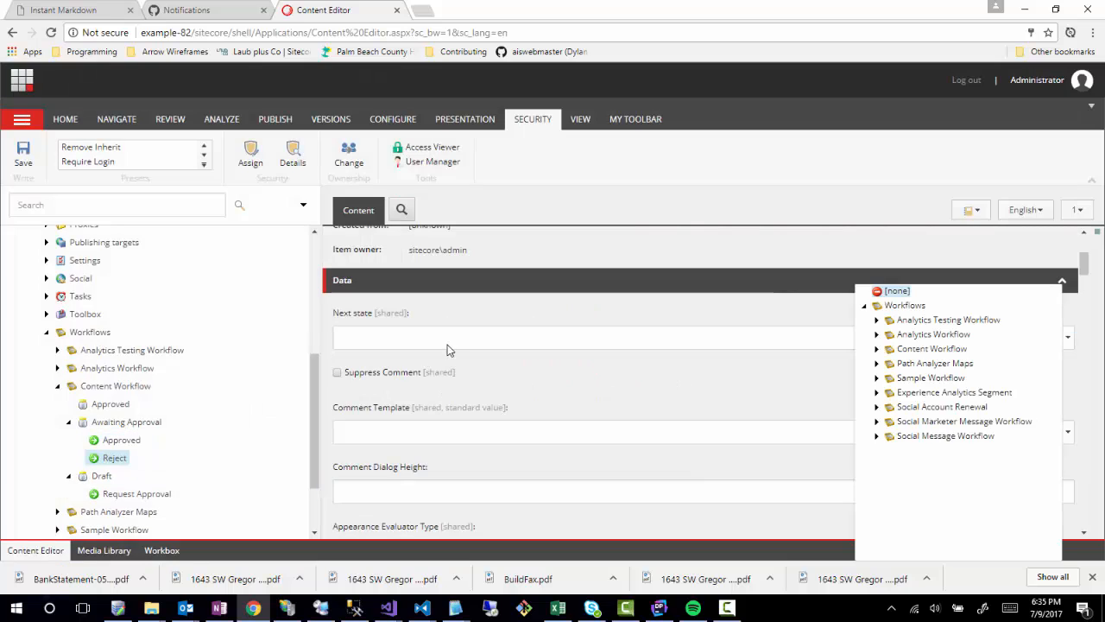
click(876, 349)
click(916, 393)
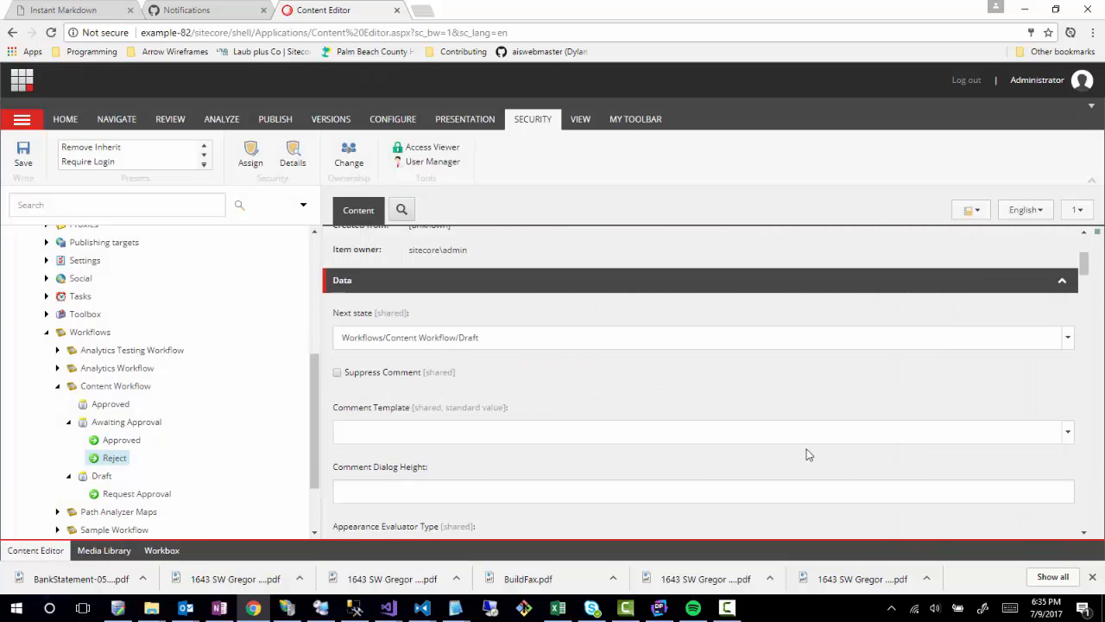
click(19, 156)
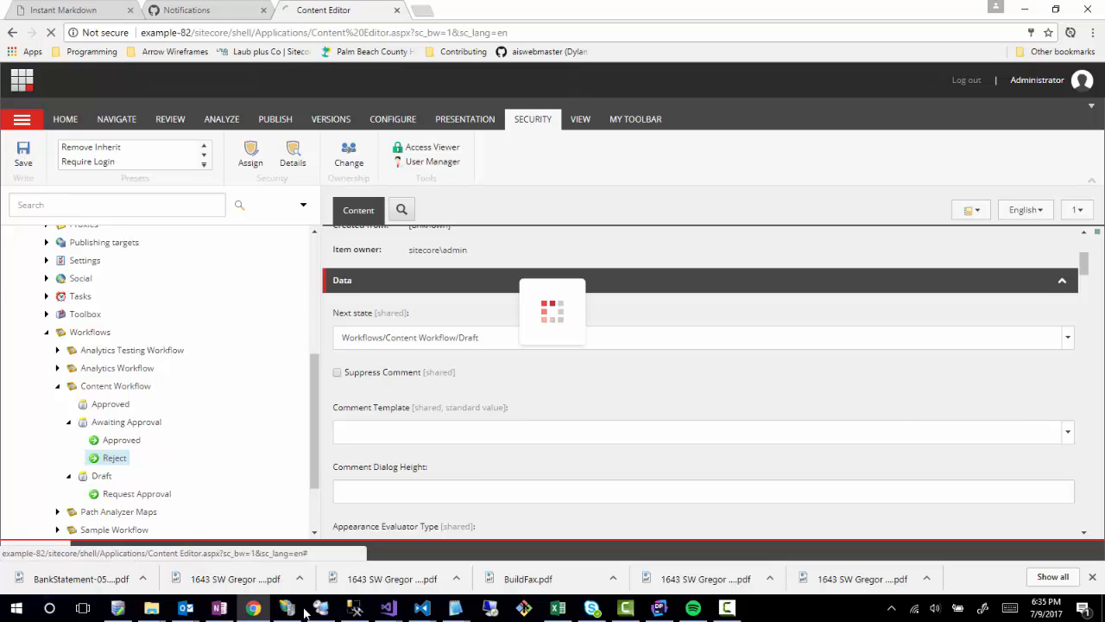
Tick Suppress Comment on the Approved command, save, and select Reject.
click(116, 442)
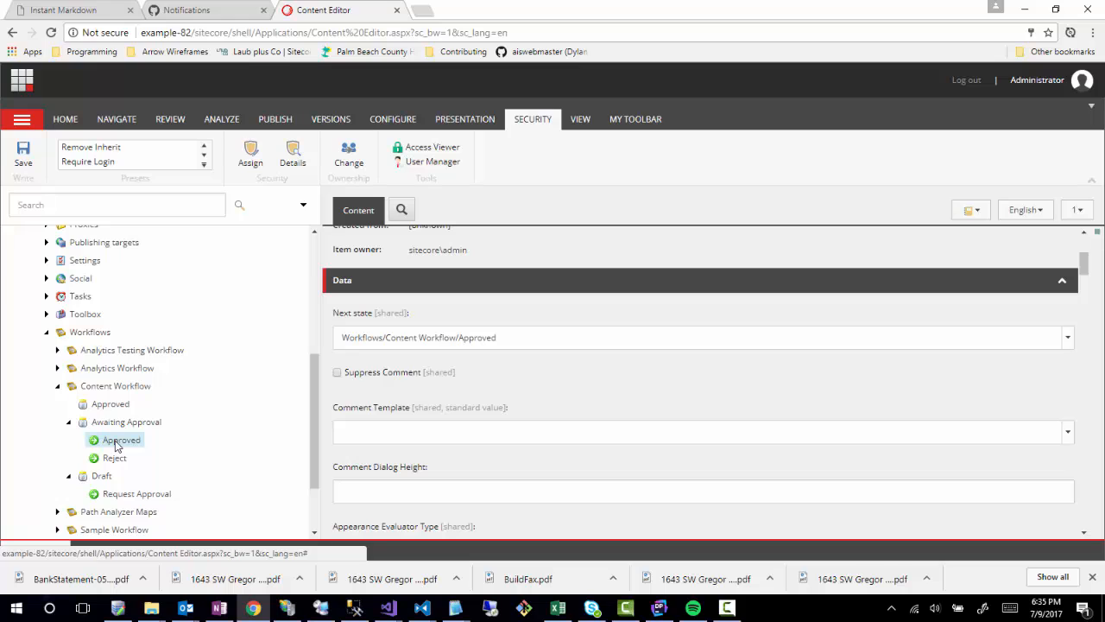
click(337, 375)
click(19, 160)
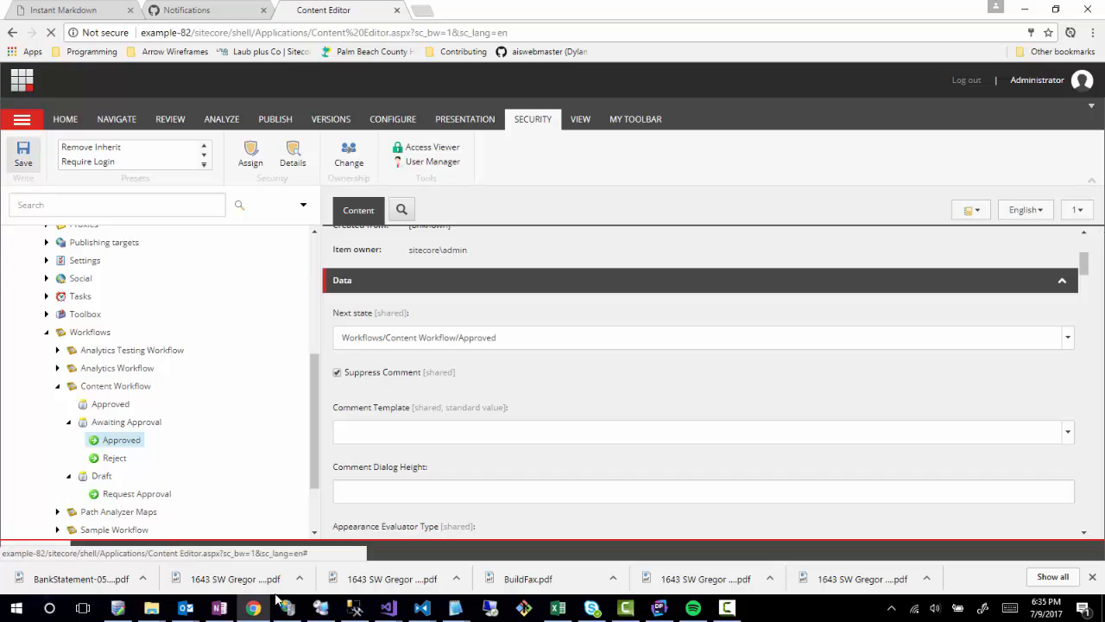
click(114, 460)
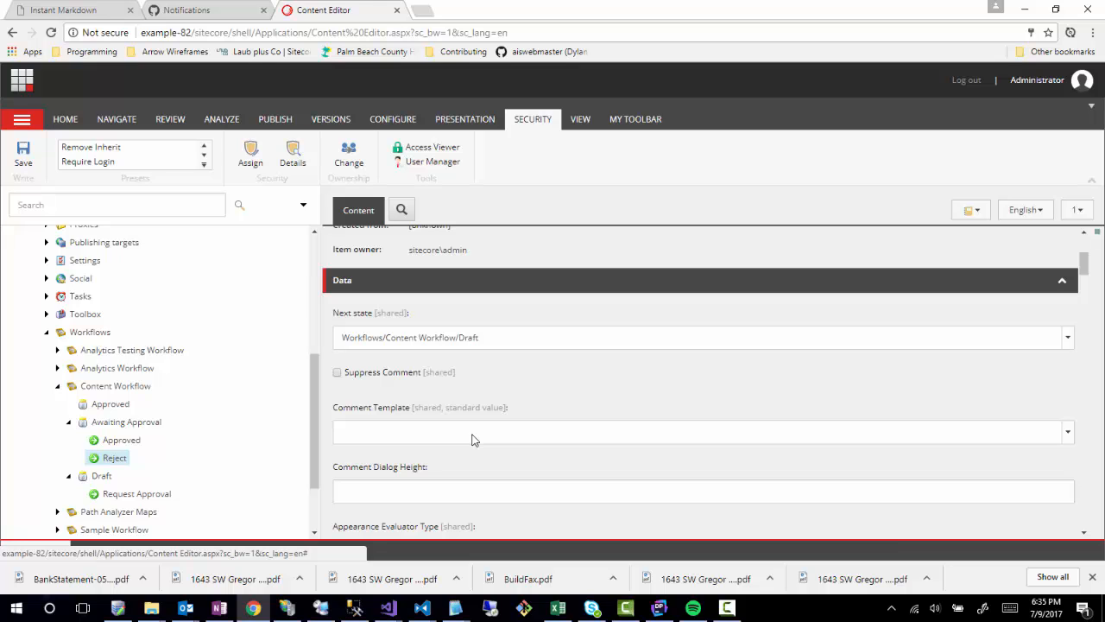
scroll(472, 439, up, 3)
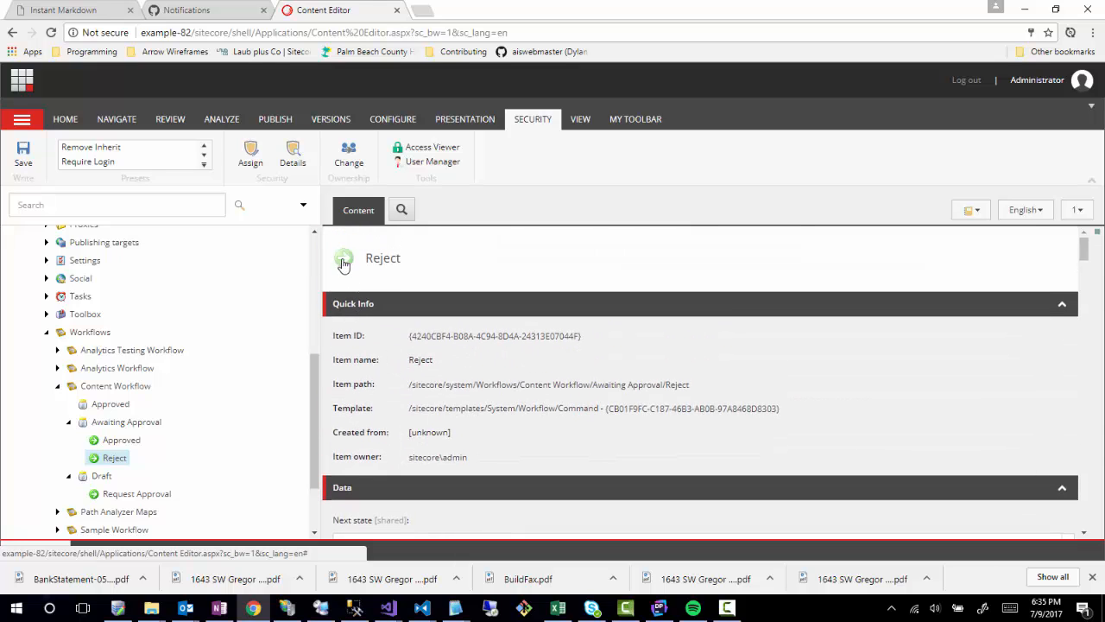
Set the Reject command's icon to the red X delete2 icon from the Icons set.
click(343, 261)
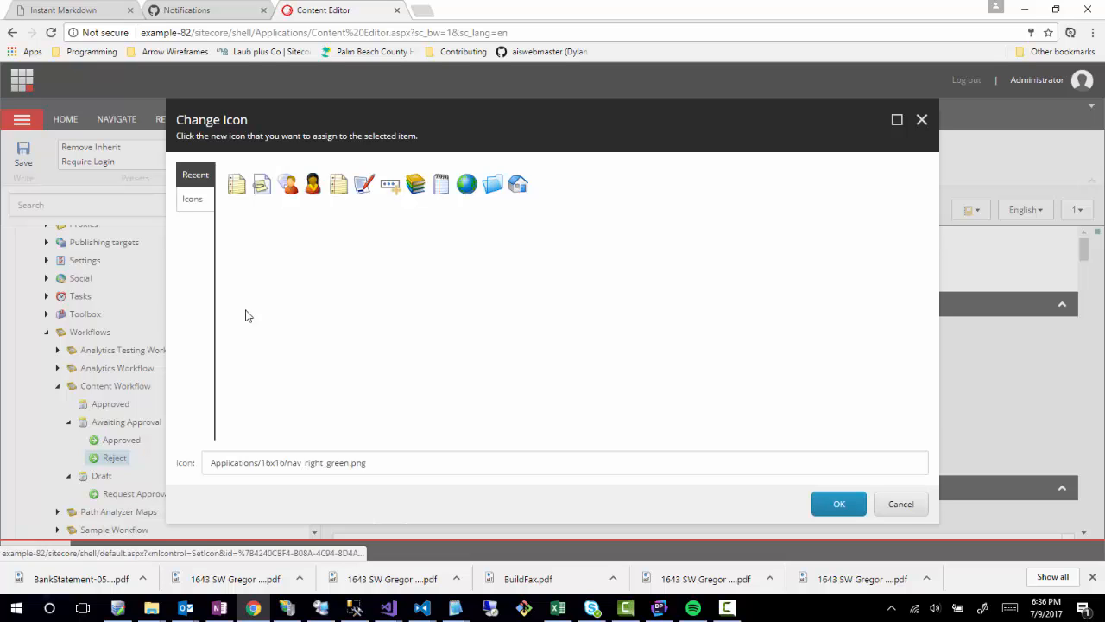
click(205, 201)
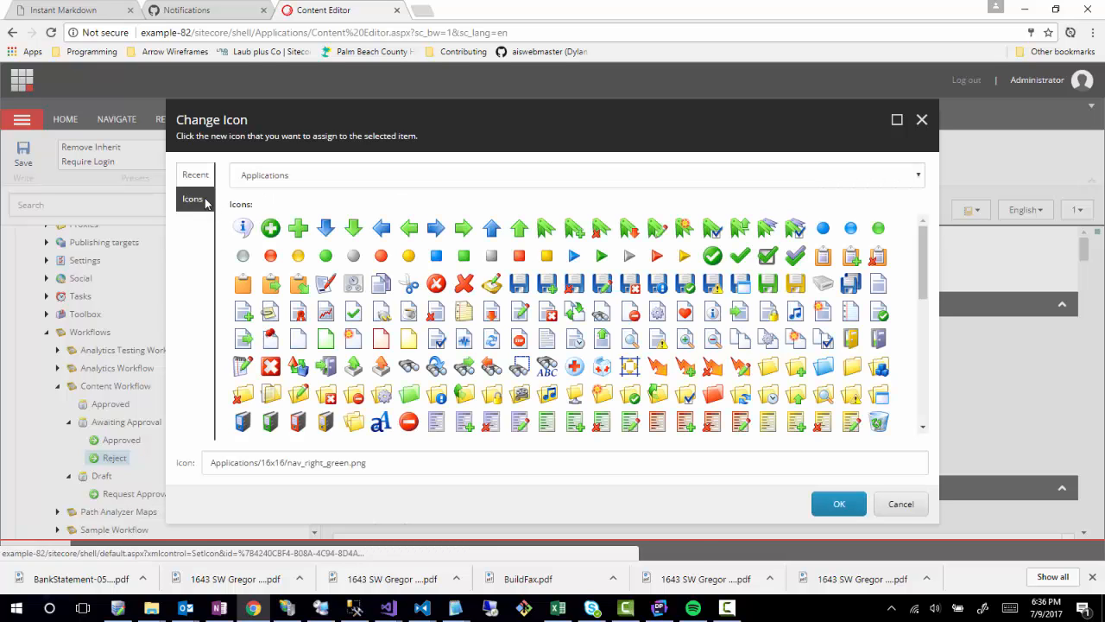
click(464, 285)
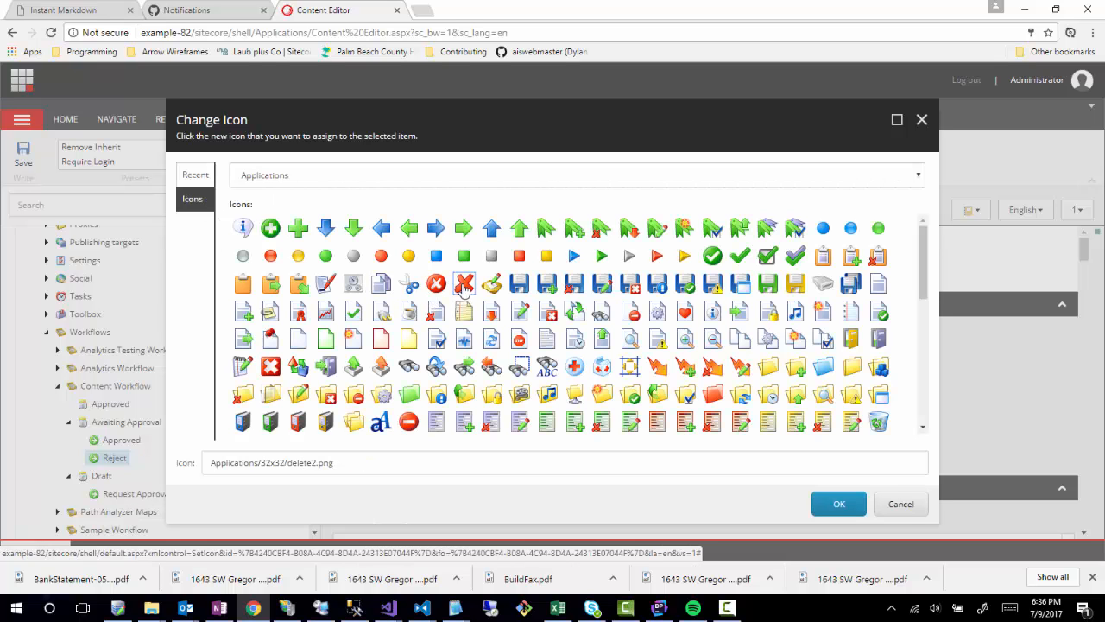
click(822, 509)
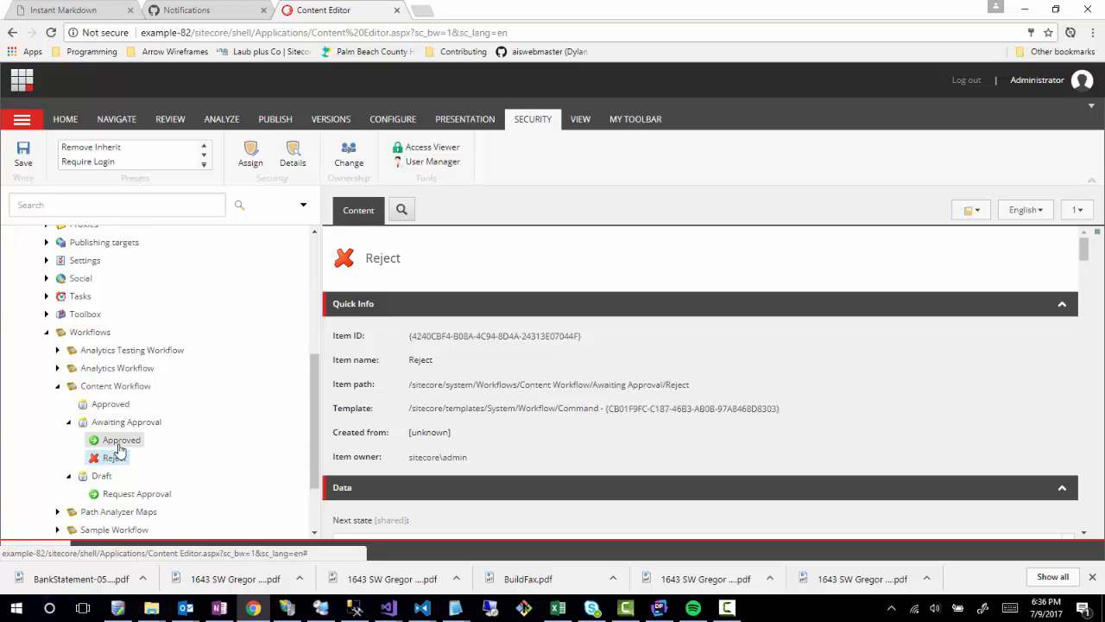
Start inserting an action under Request Approval, then cancel the name dialog.
scroll(108, 423, down, 1)
click(111, 403)
right_click(111, 403)
mouse_move(146, 415)
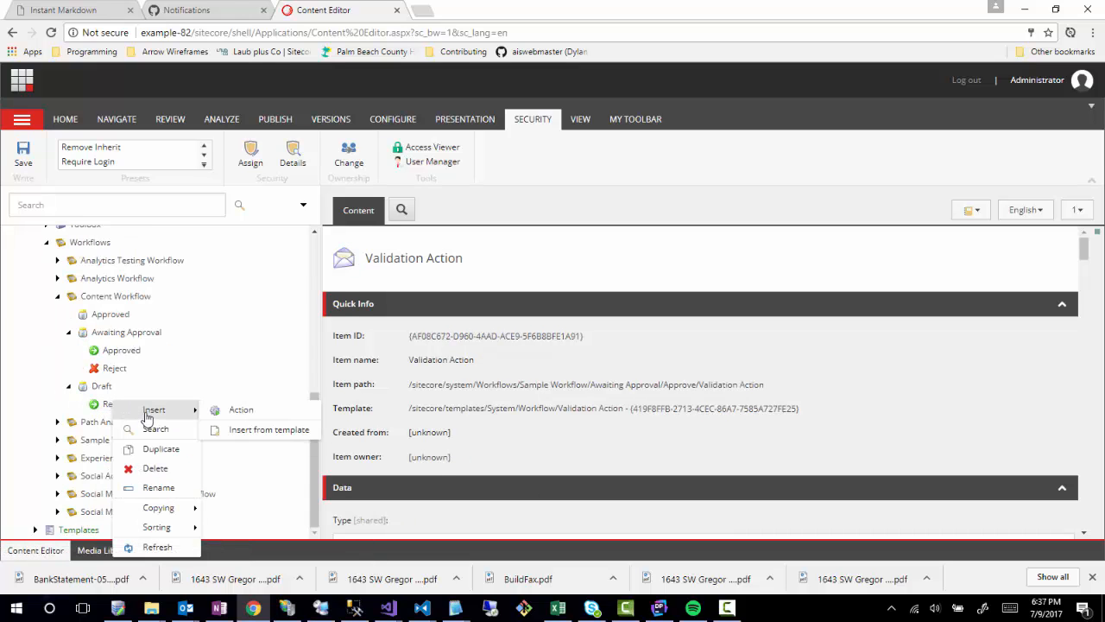
click(232, 412)
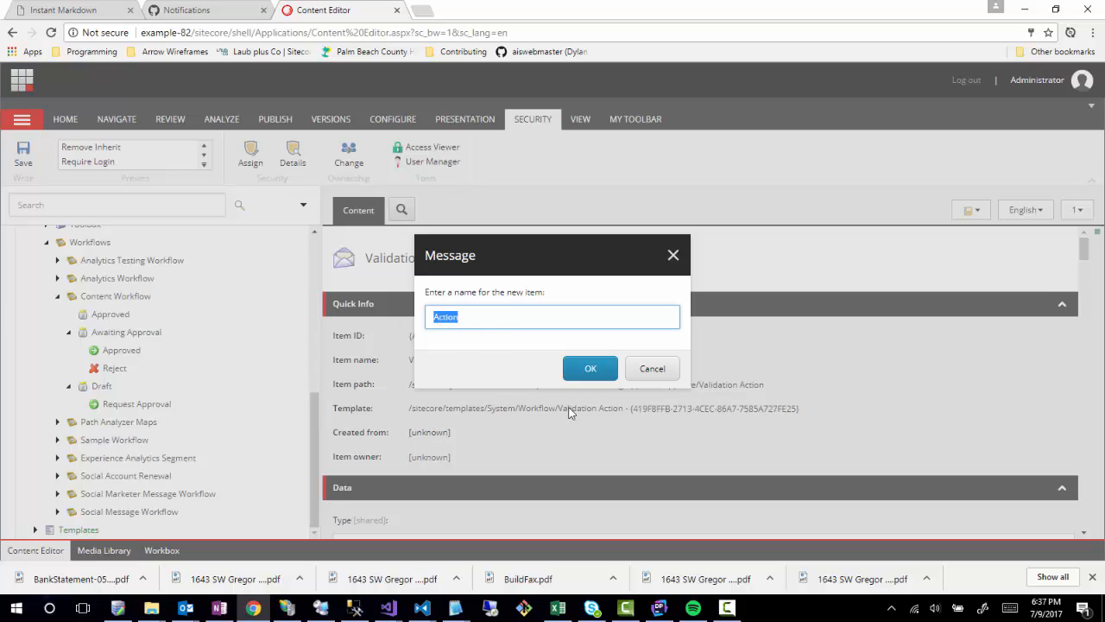
click(649, 369)
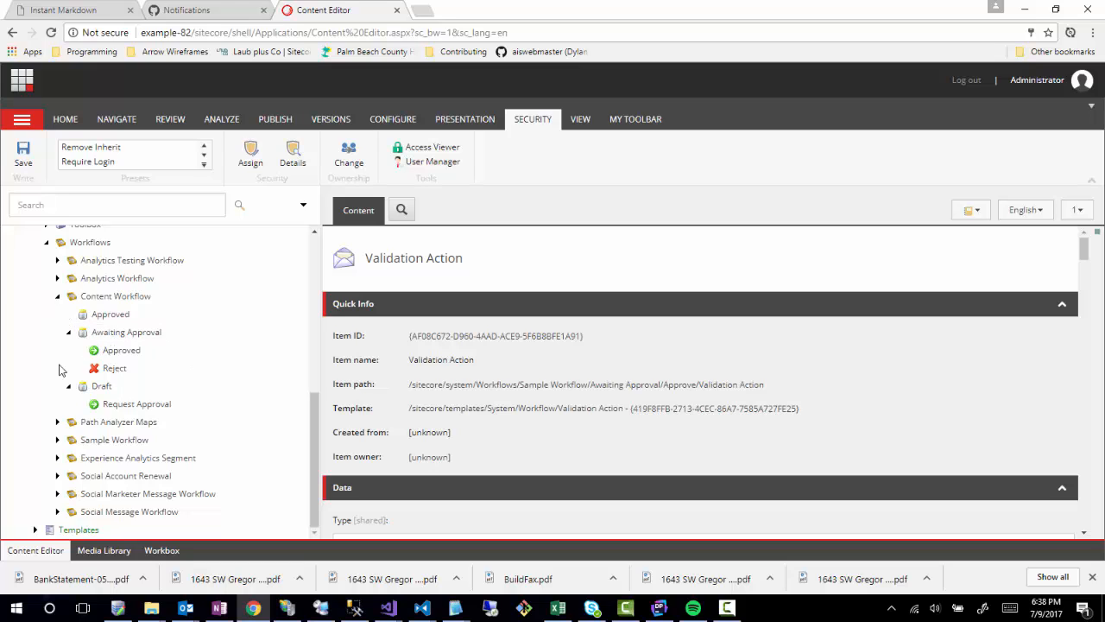
Collapse Content Workflow and expand Templates > Example > Content > Article.
click(58, 296)
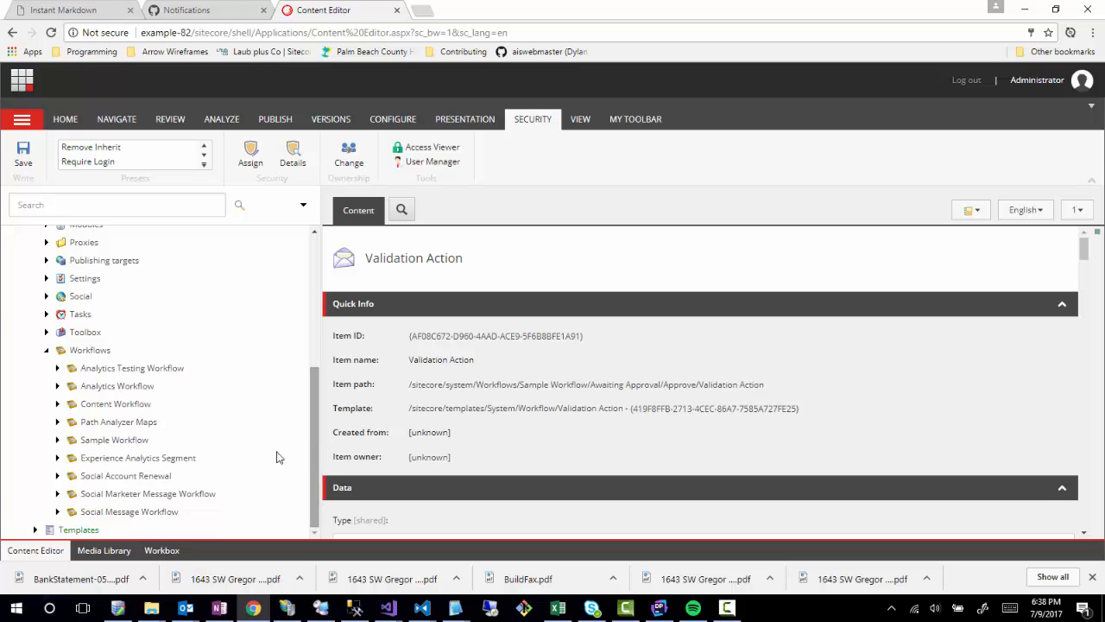
click(35, 529)
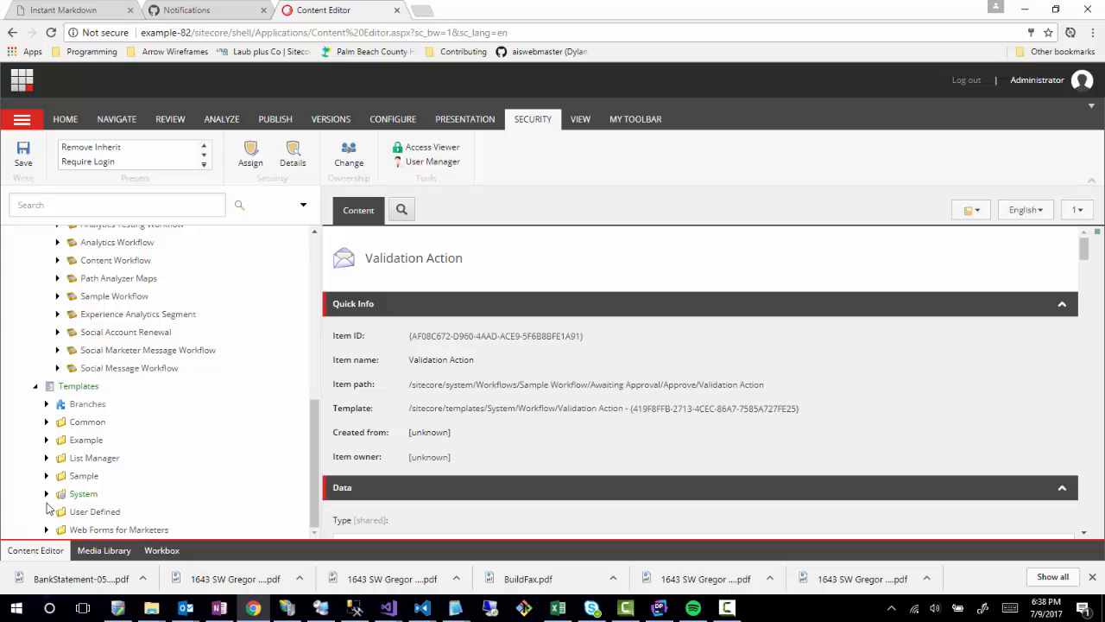
click(47, 439)
scroll(202, 478, down, 2)
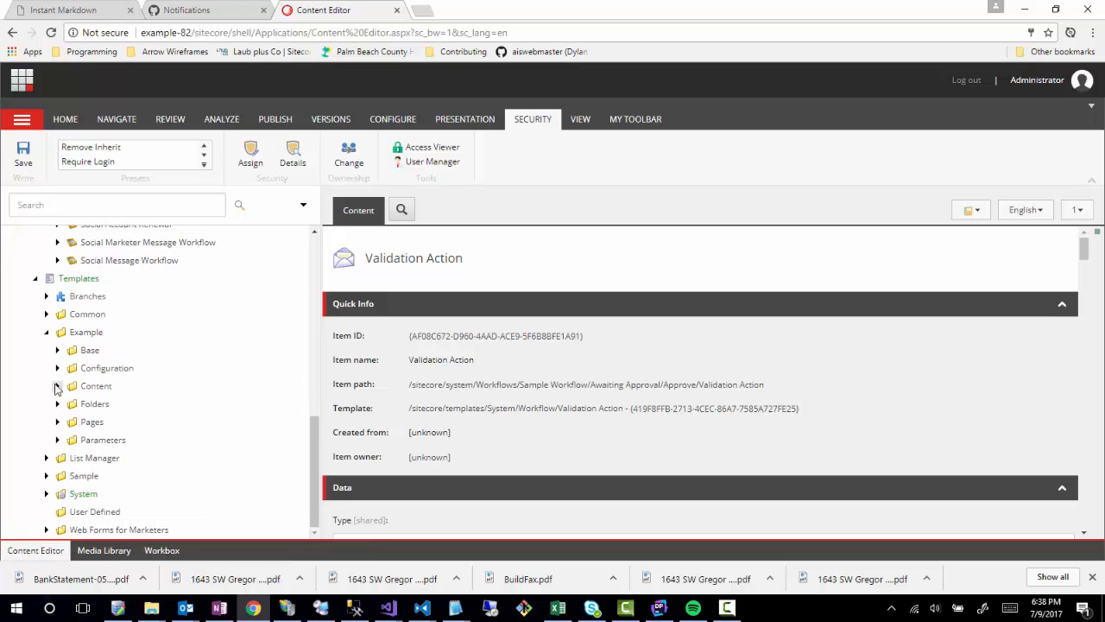
click(57, 386)
click(68, 404)
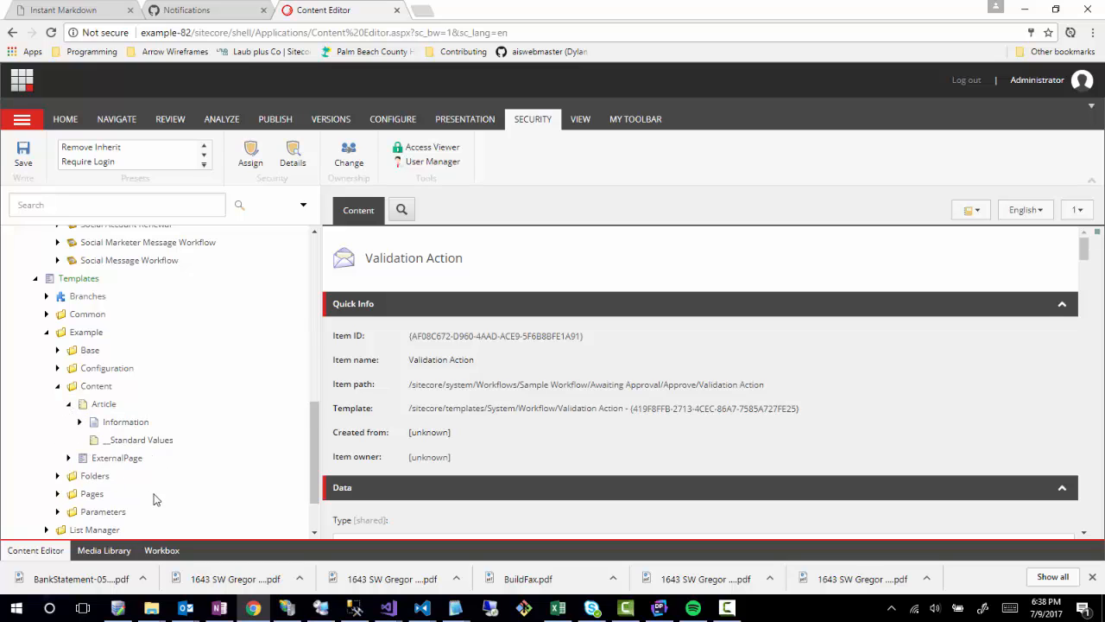
Open Article's __Standard Values and set its Workflow field to Content Workflow.
click(115, 444)
scroll(397, 359, down, 15)
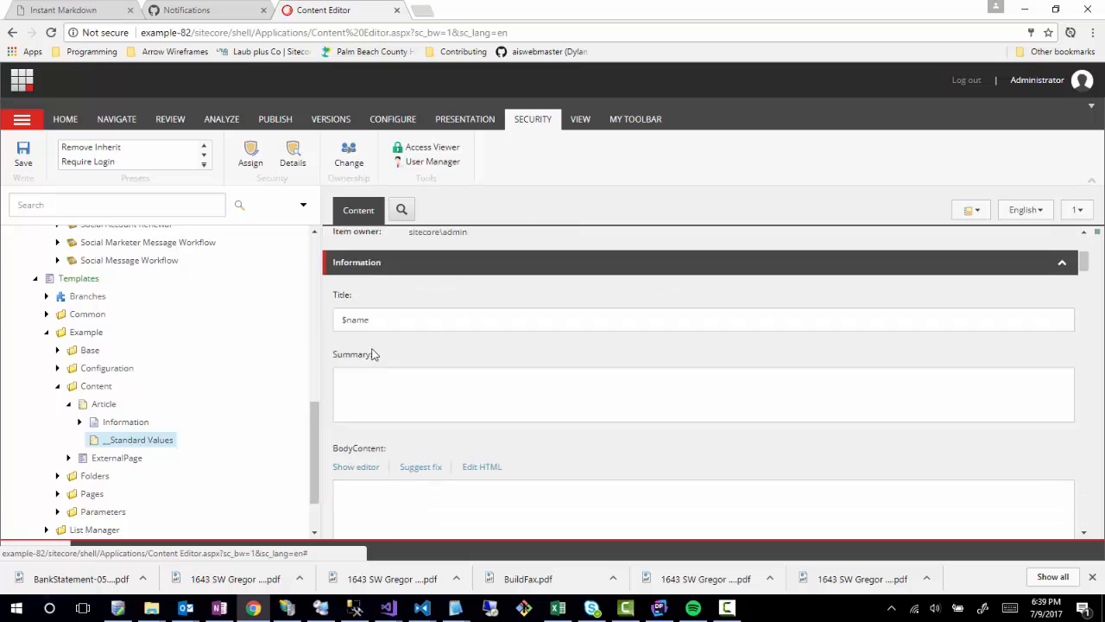
scroll(354, 415, down, 15)
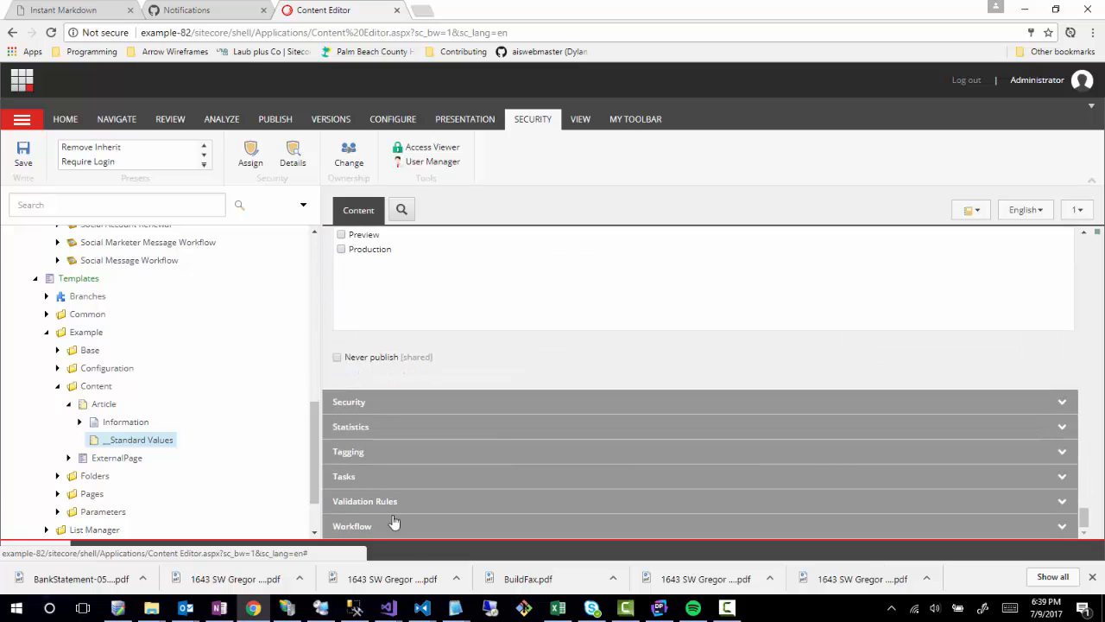
click(372, 528)
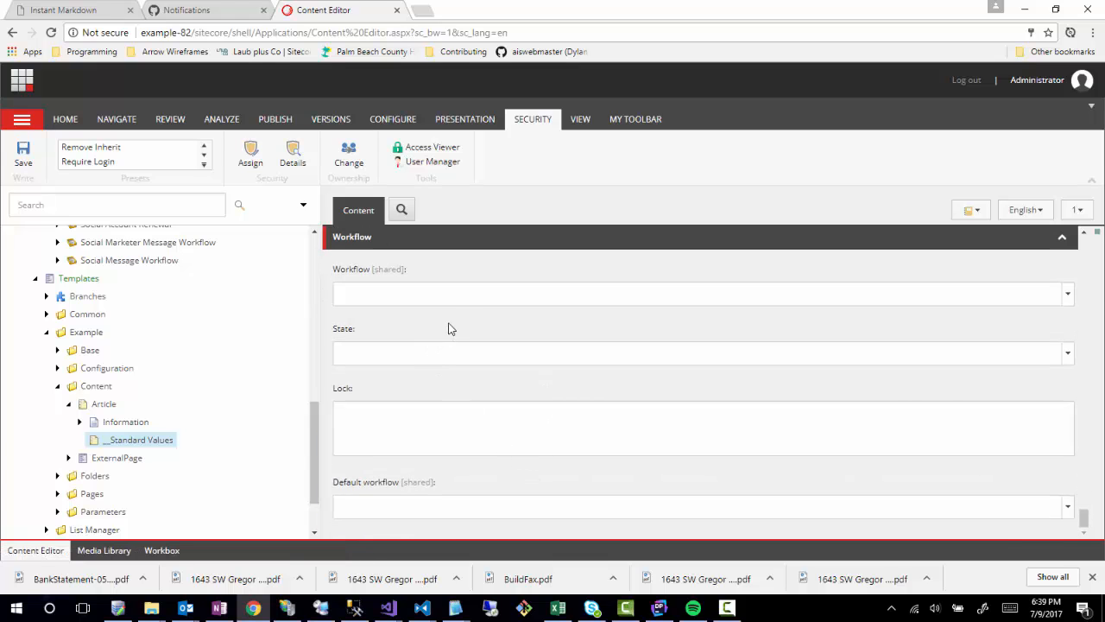
click(459, 300)
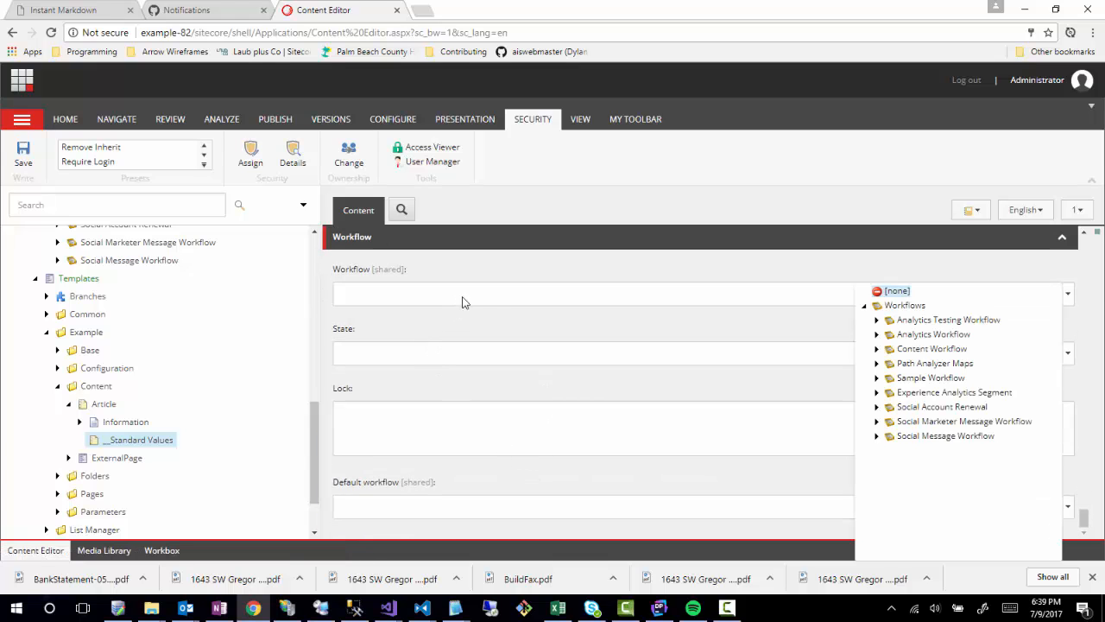
click(877, 349)
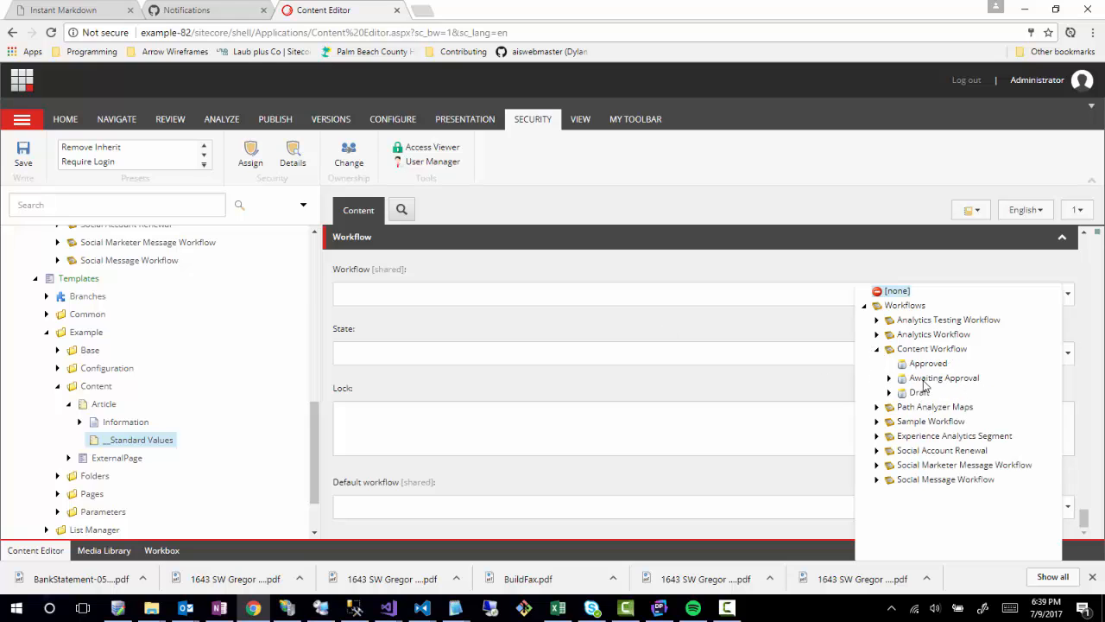
click(910, 351)
Set Default workflow to Workflows/Content Workflow as well.
click(1068, 506)
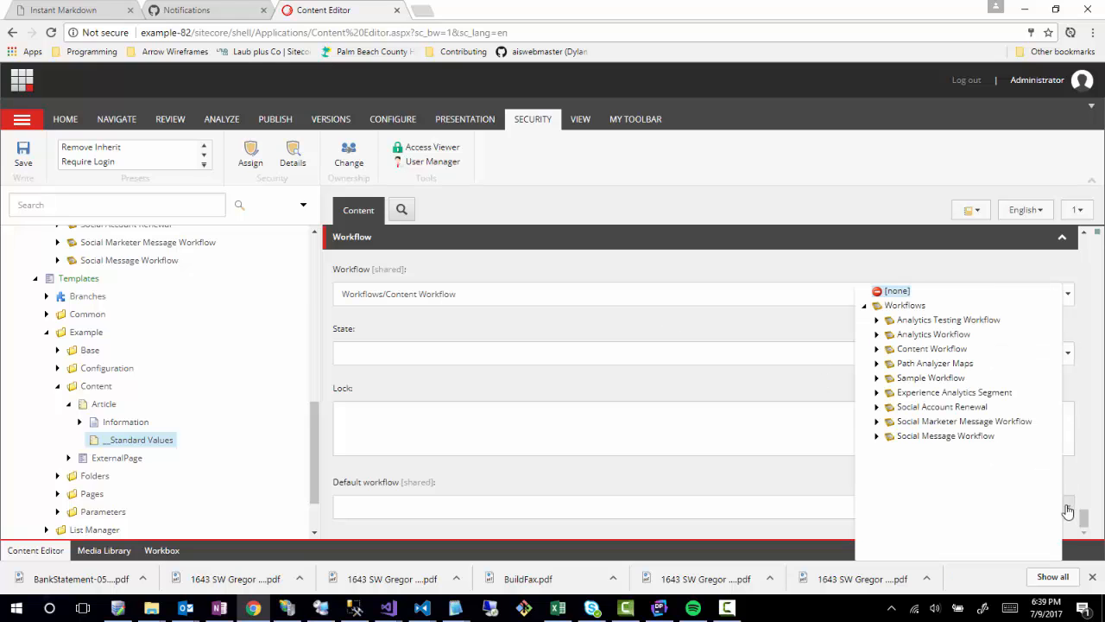
click(877, 349)
click(933, 349)
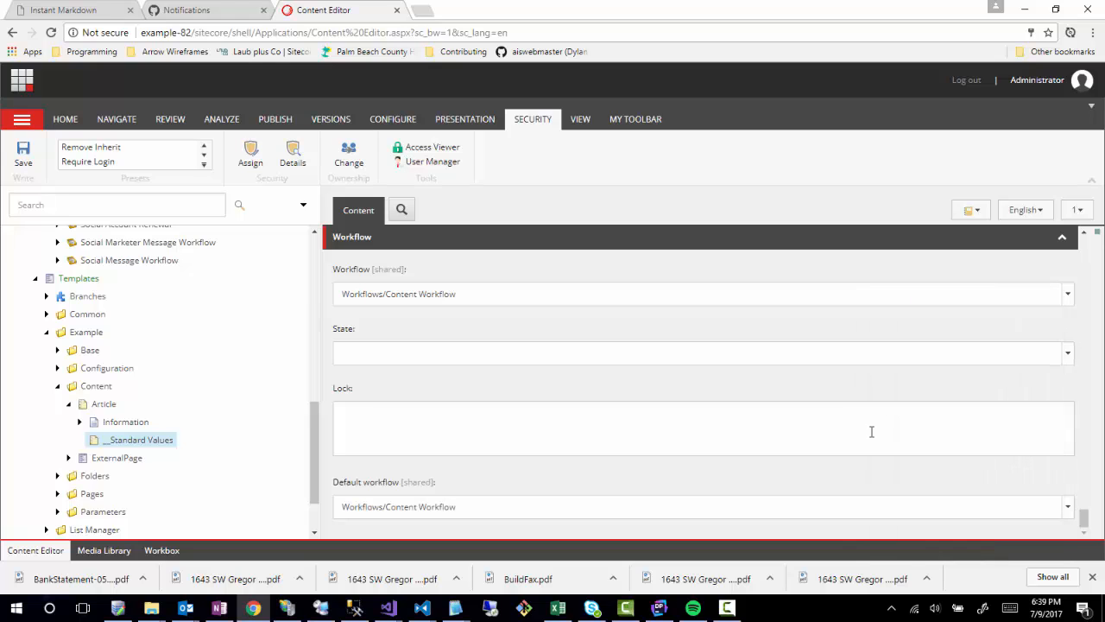
scroll(207, 229, down, 2)
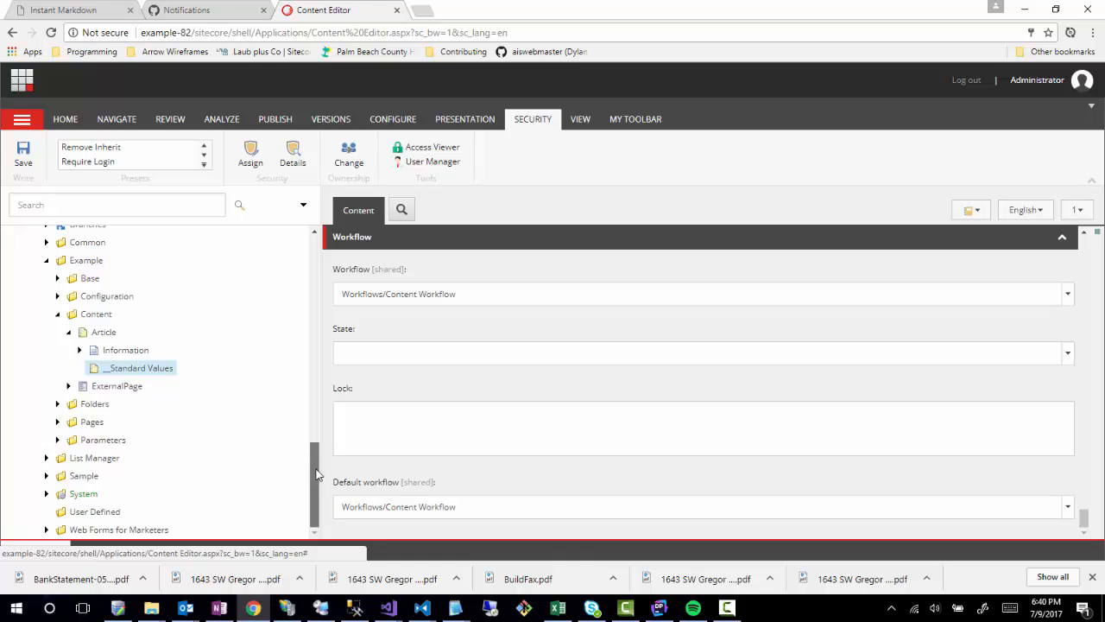
drag(315, 473, 316, 259)
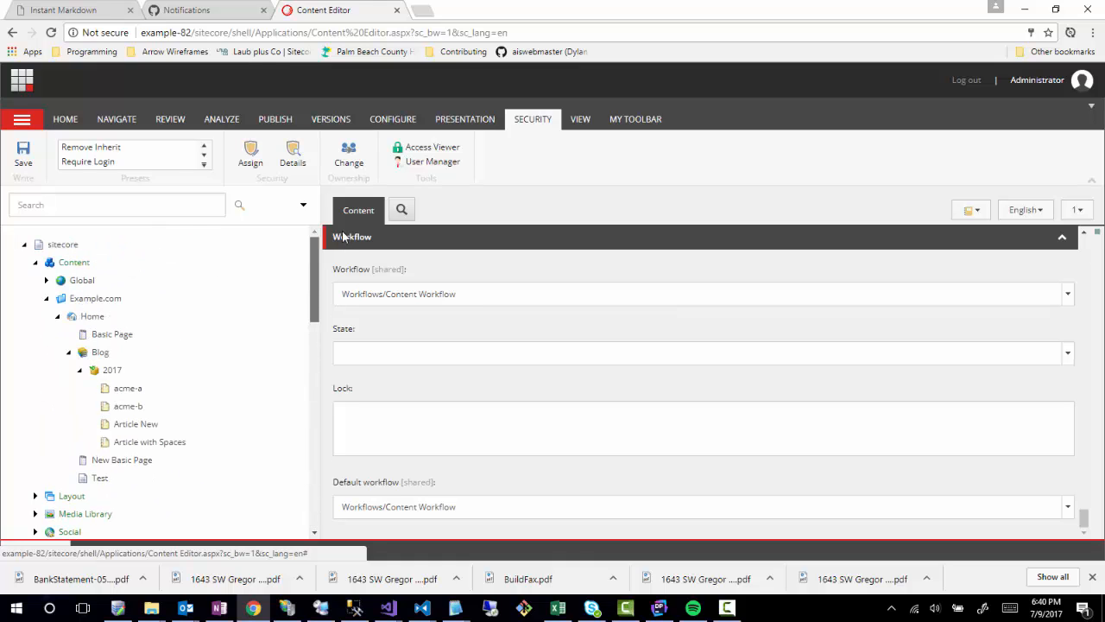
Insert an Article named Test under Blog, declining to save the previous item.
right_click(100, 356)
mouse_move(139, 361)
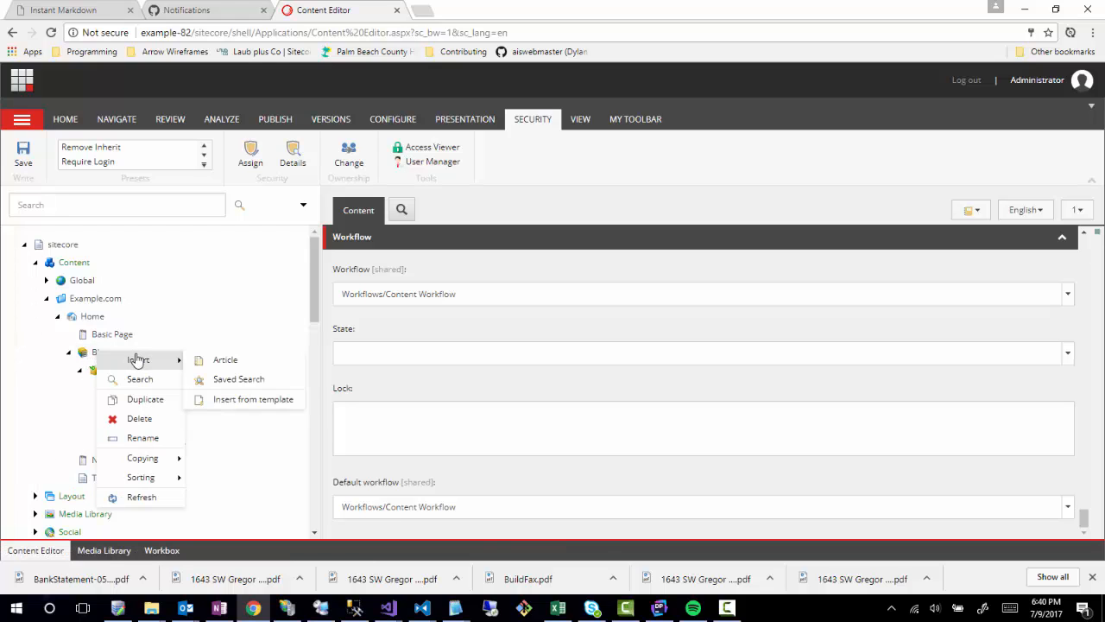
click(195, 363)
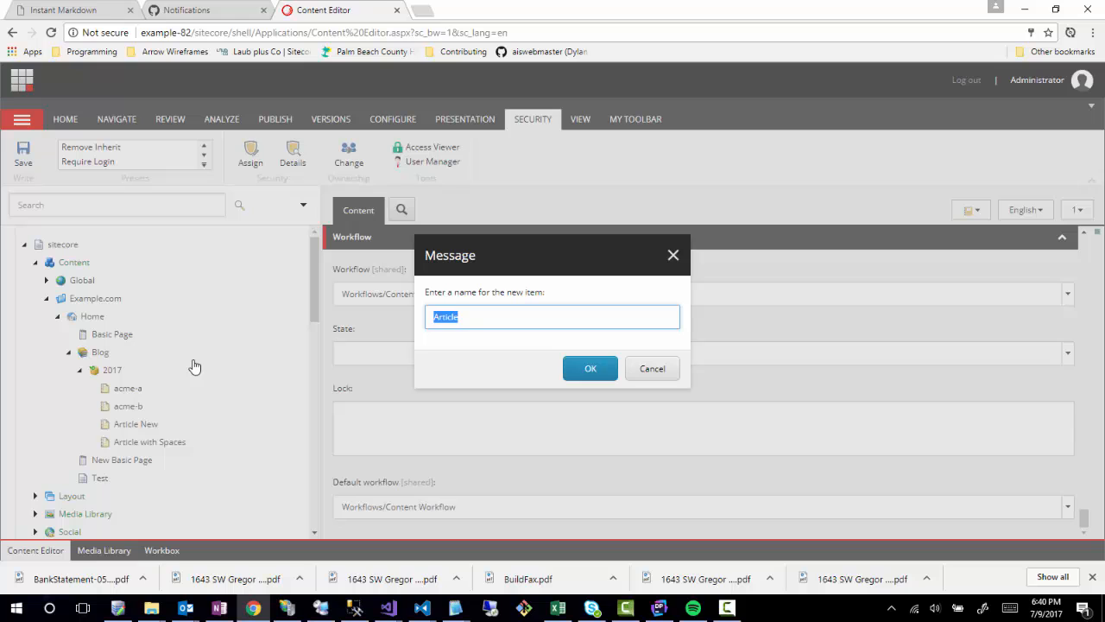
text(Test)
key(Return)
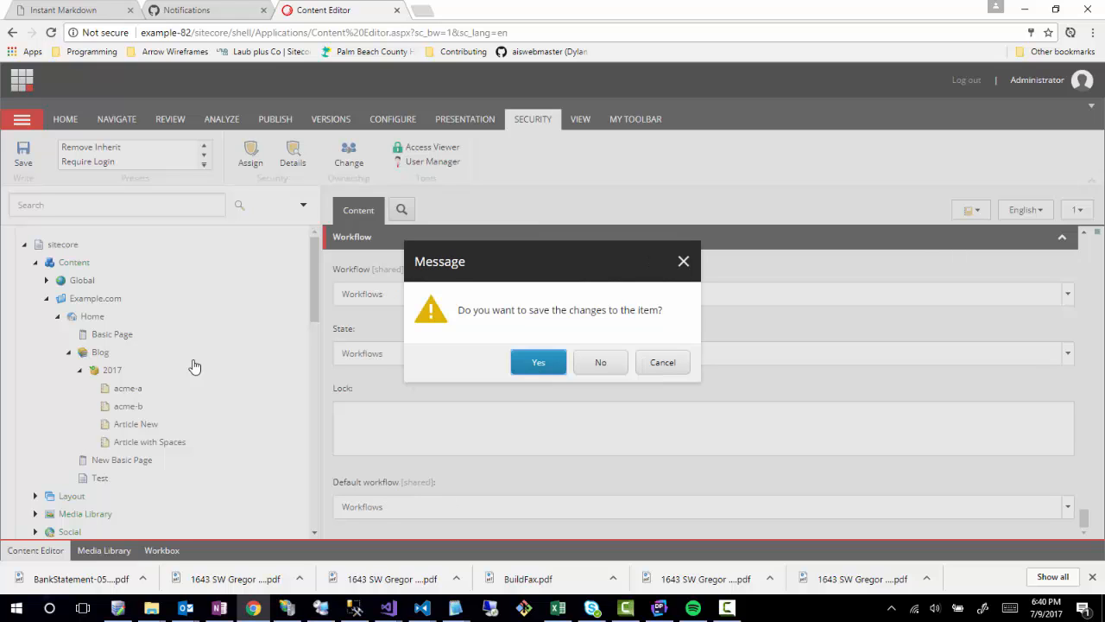
click(599, 369)
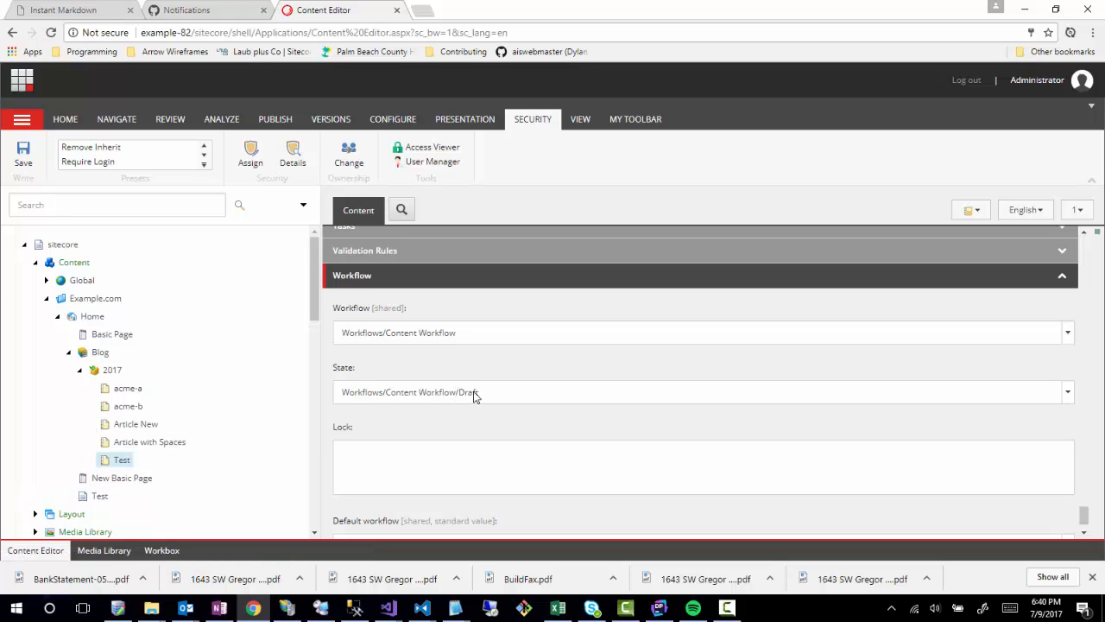
Read the Test item's workflow warning, then open the acme-a article.
scroll(486, 415, down, 1)
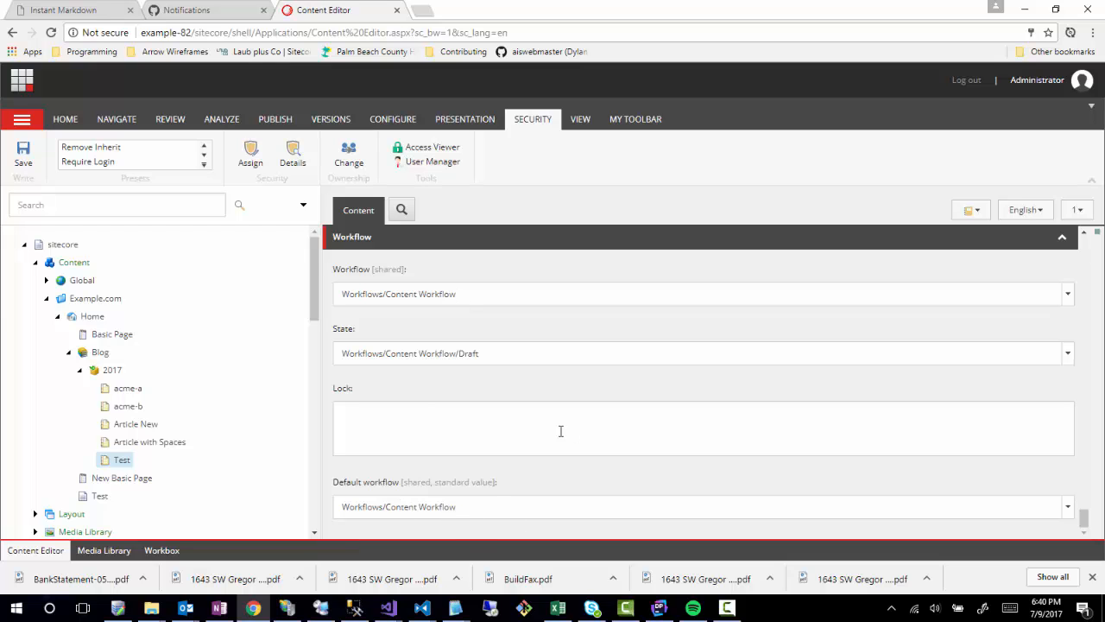
scroll(509, 436, up, 10)
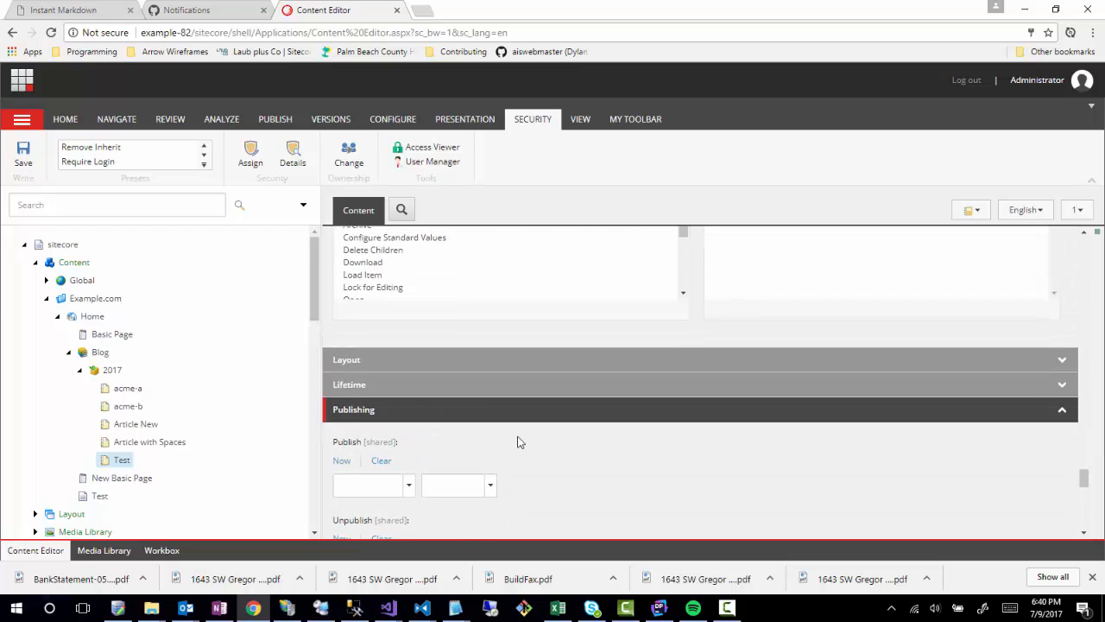
scroll(518, 441, up, 12)
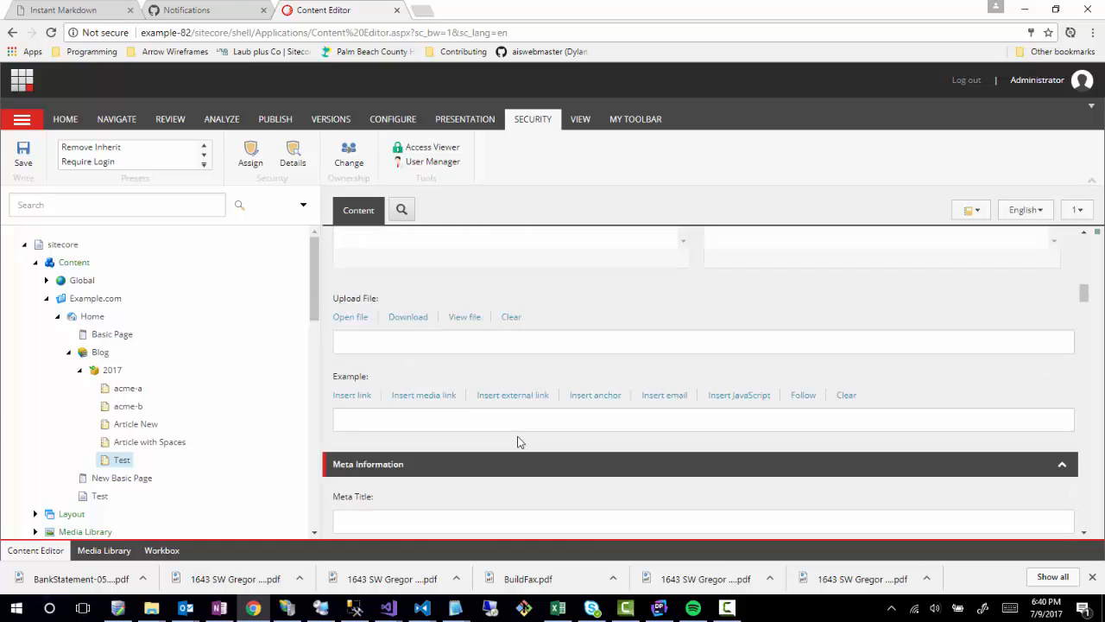
scroll(518, 438, up, 2)
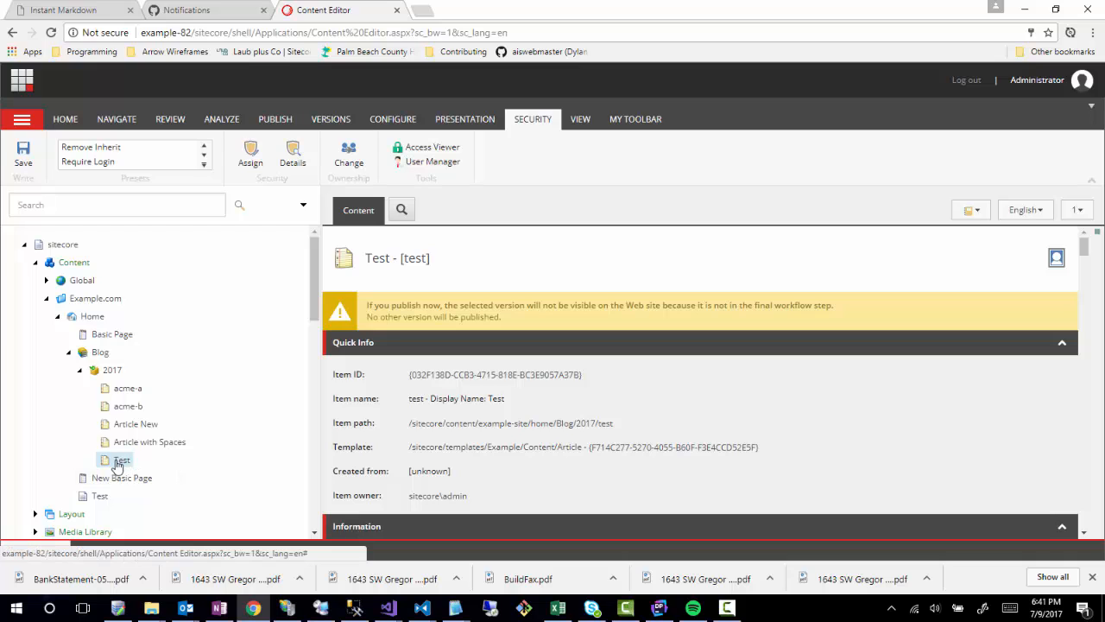
click(122, 390)
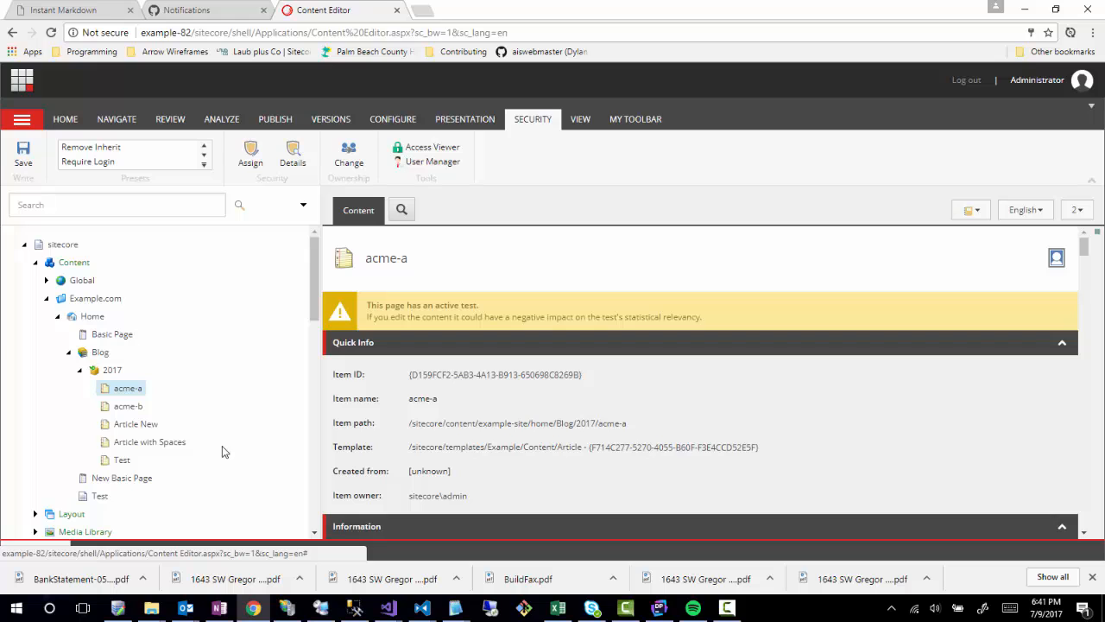
Open Article New, add version 2 via the Versions tab, and view the version list.
click(128, 424)
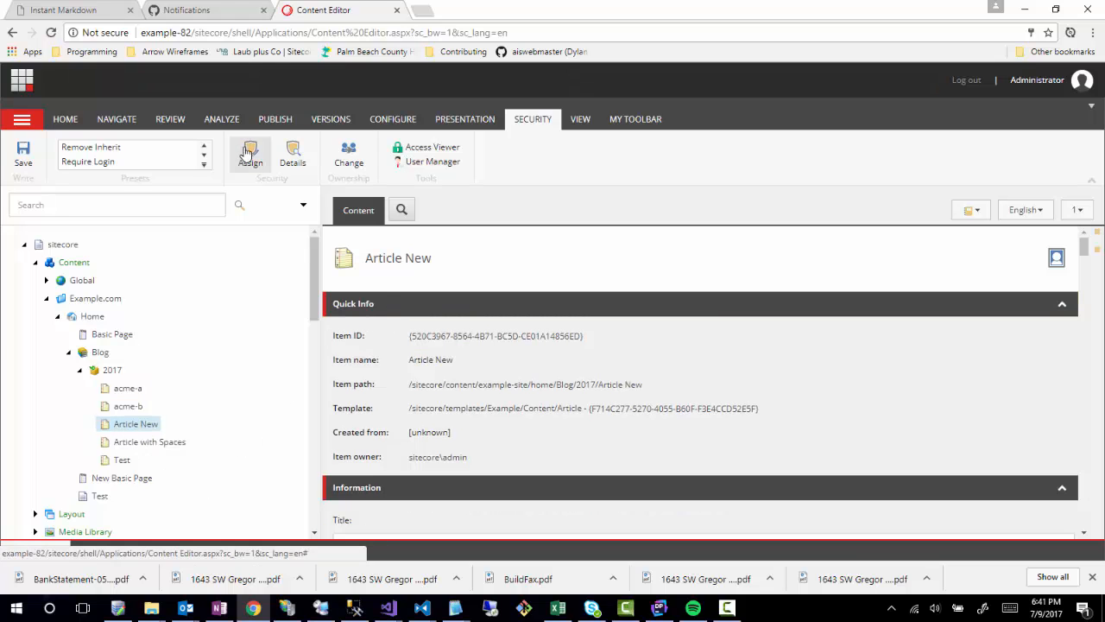
click(331, 119)
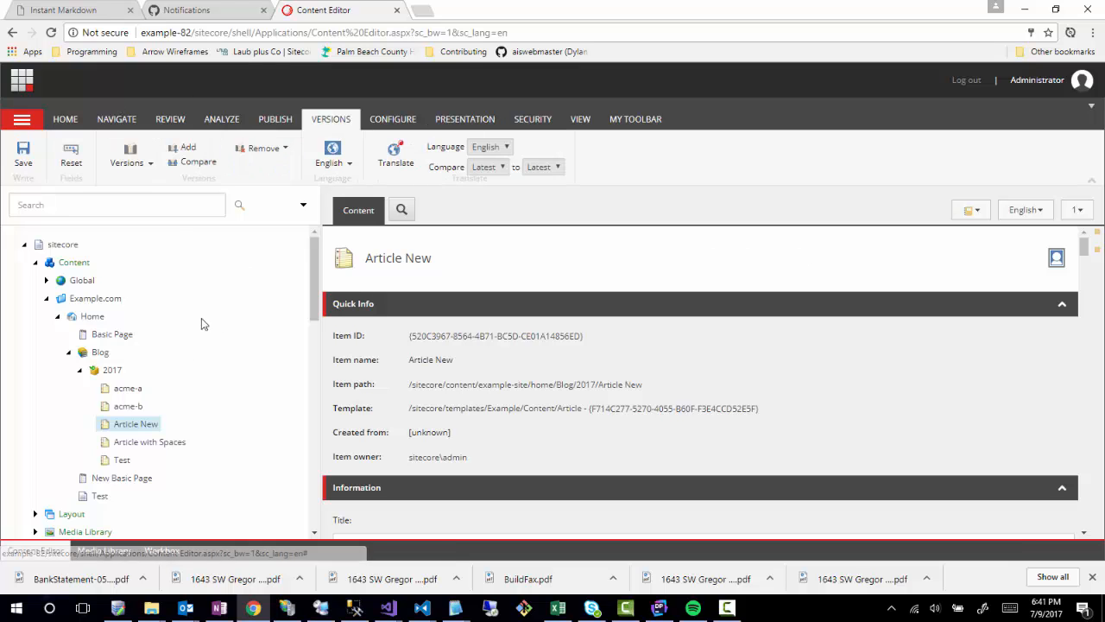
click(183, 150)
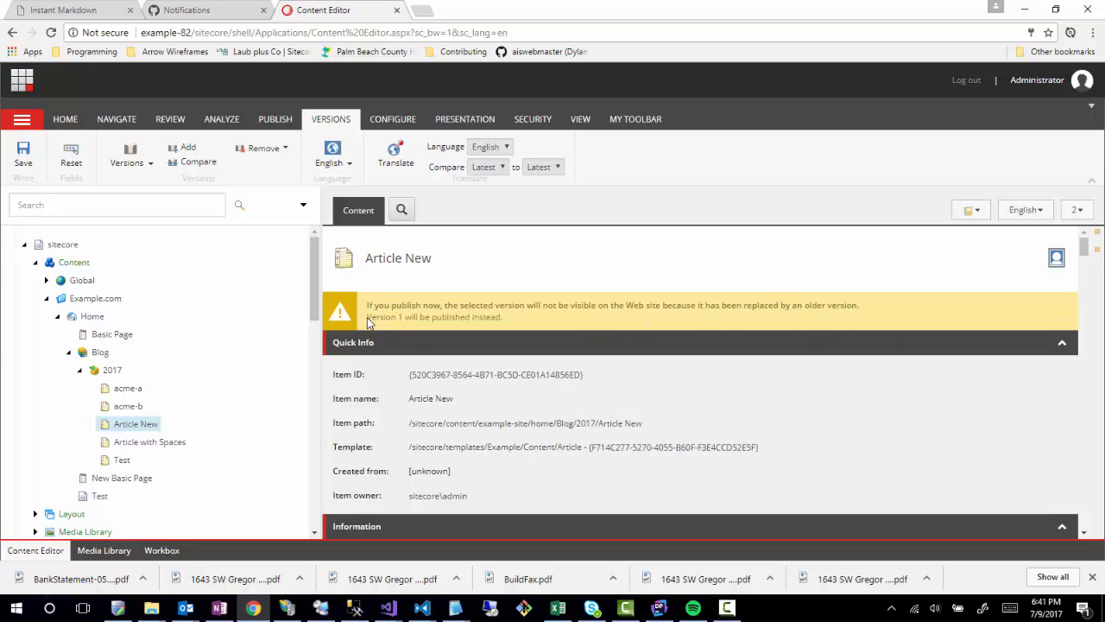
click(1077, 210)
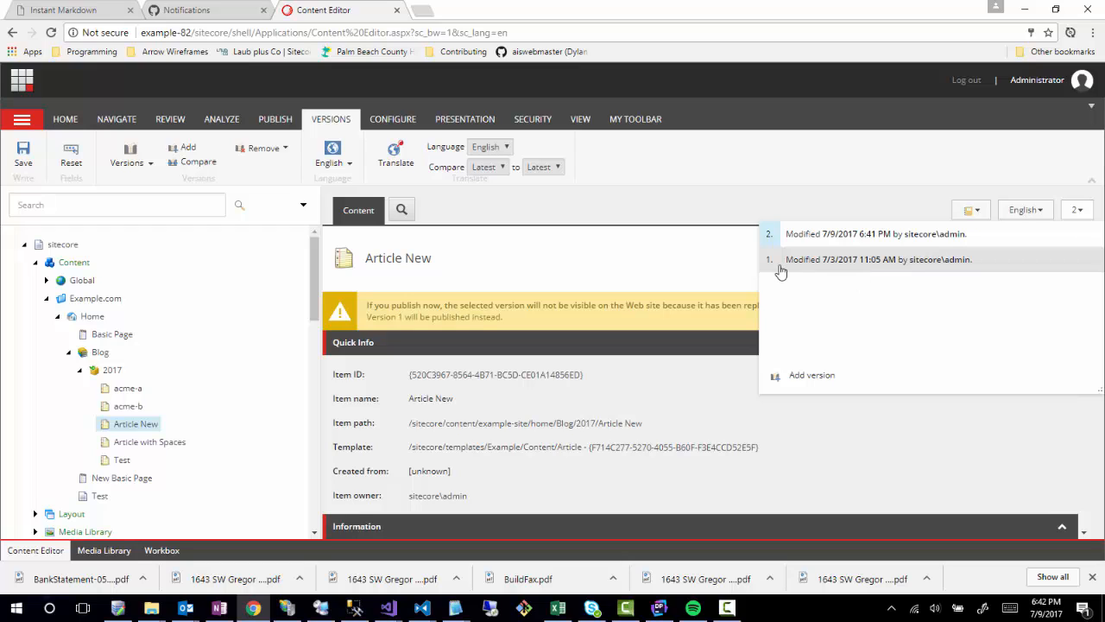
Check the Workflow section, then switch Article New to version 1.
click(600, 282)
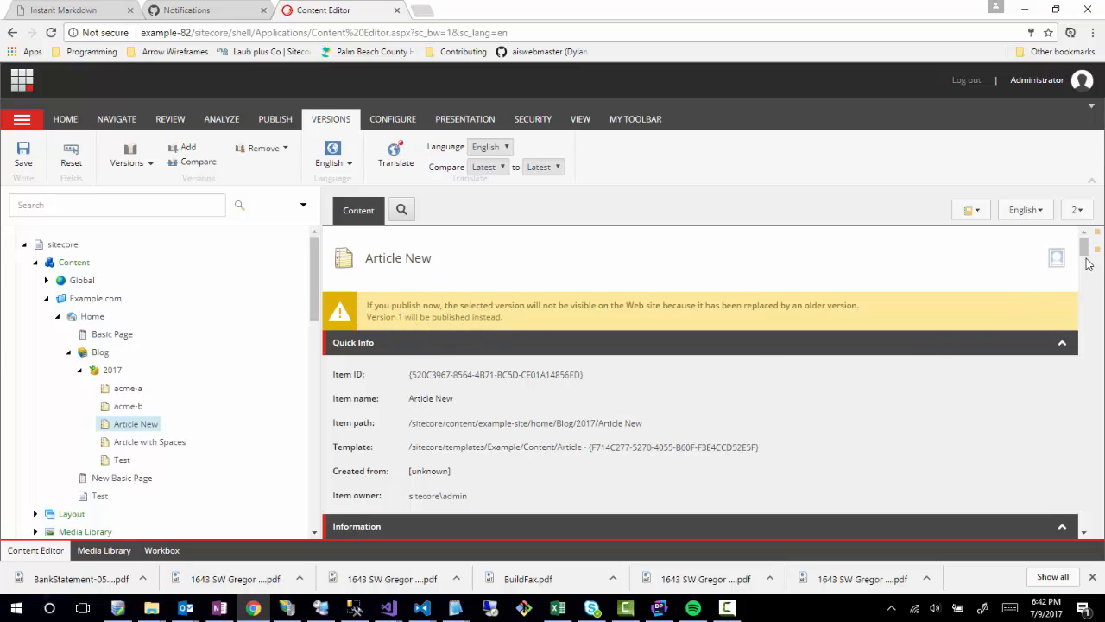
drag(1086, 250, 1084, 516)
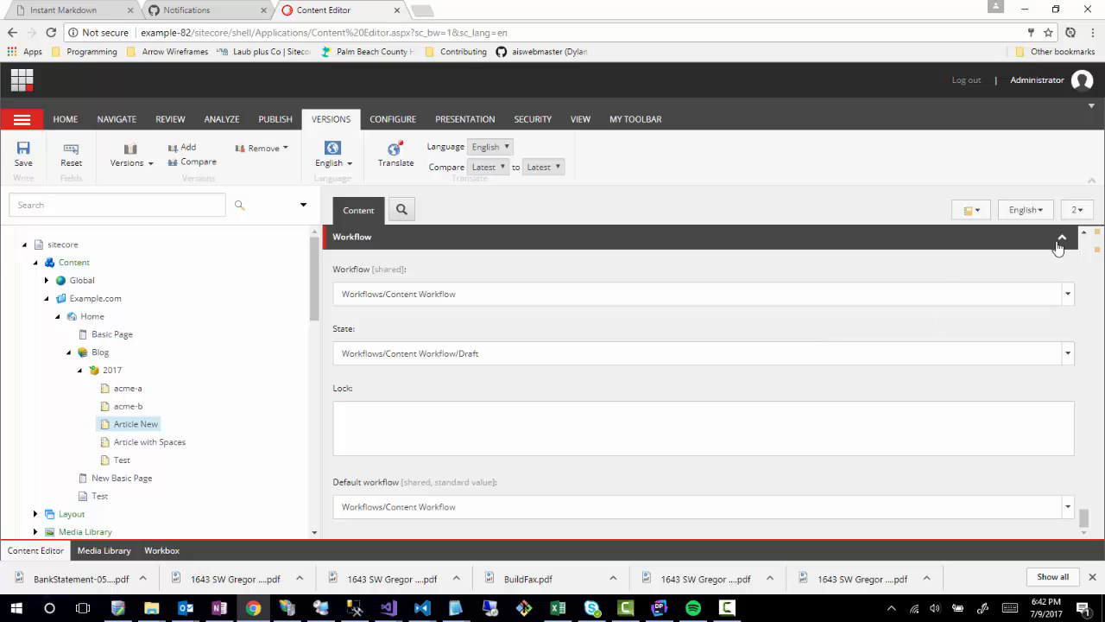
click(1076, 209)
click(957, 260)
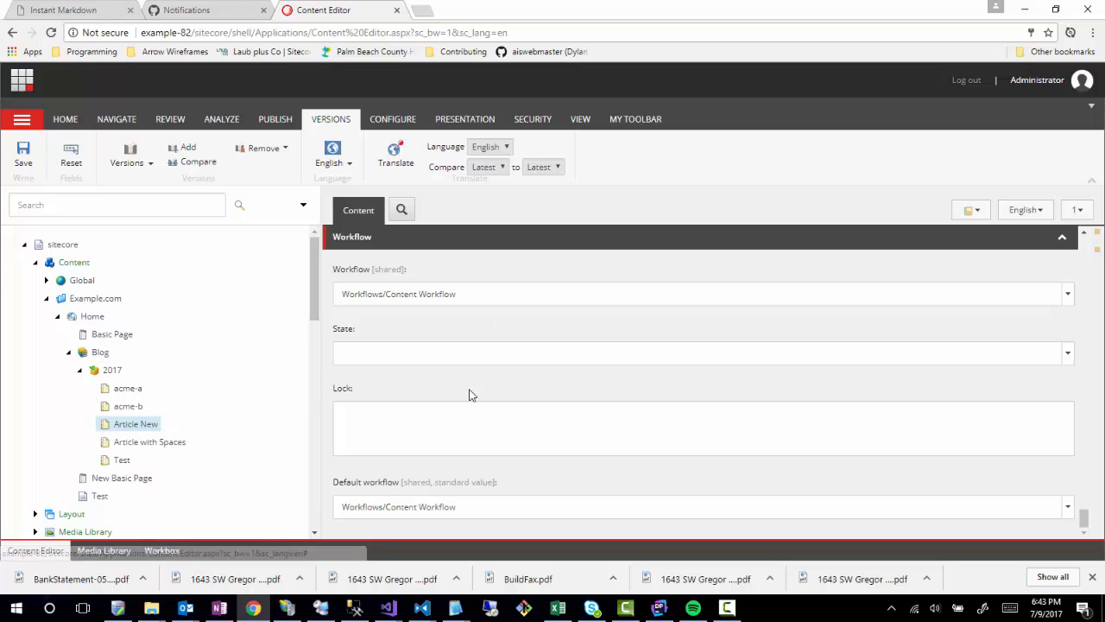
scroll(462, 397, up, 15)
scroll(456, 407, up, 12)
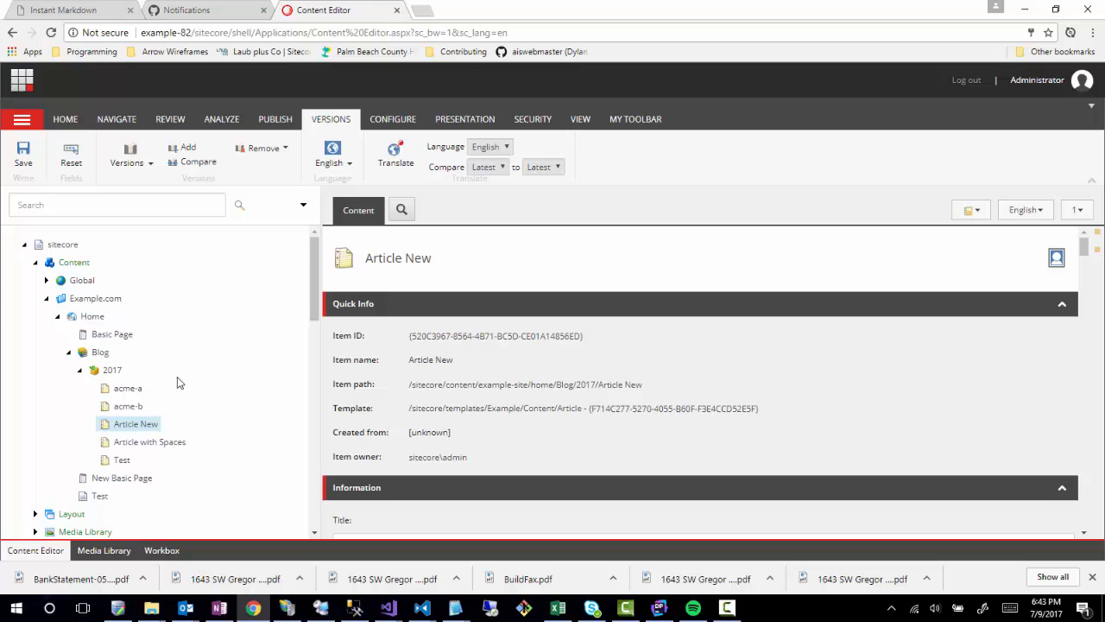
Open the Security Editor and expand System > Workflows > Content Workflow, Awaiting Approval and Draft.
click(27, 90)
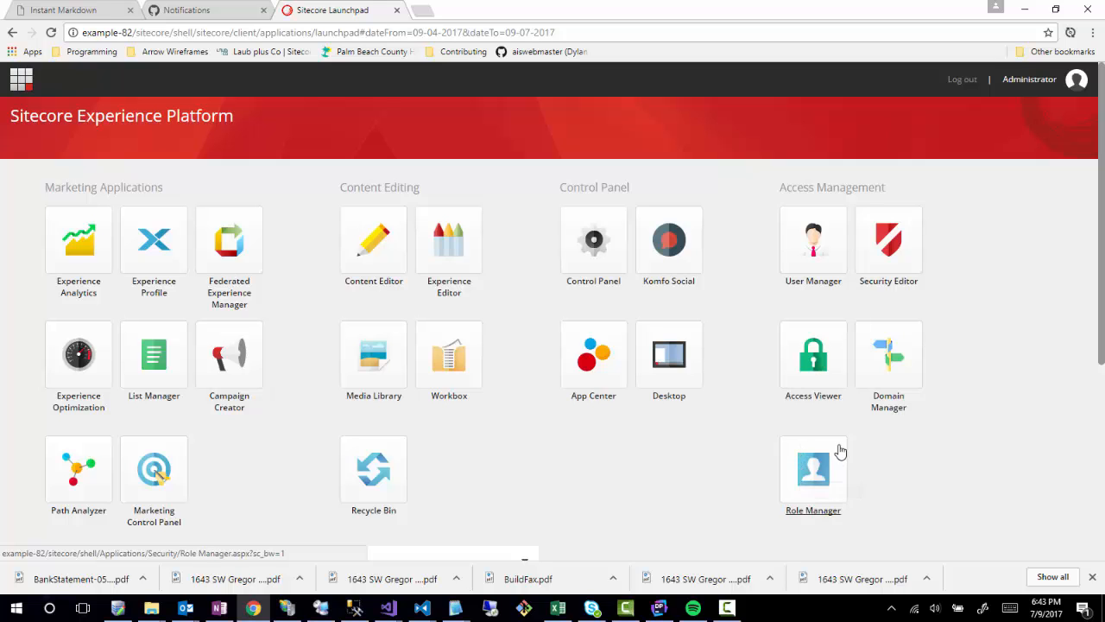
click(886, 245)
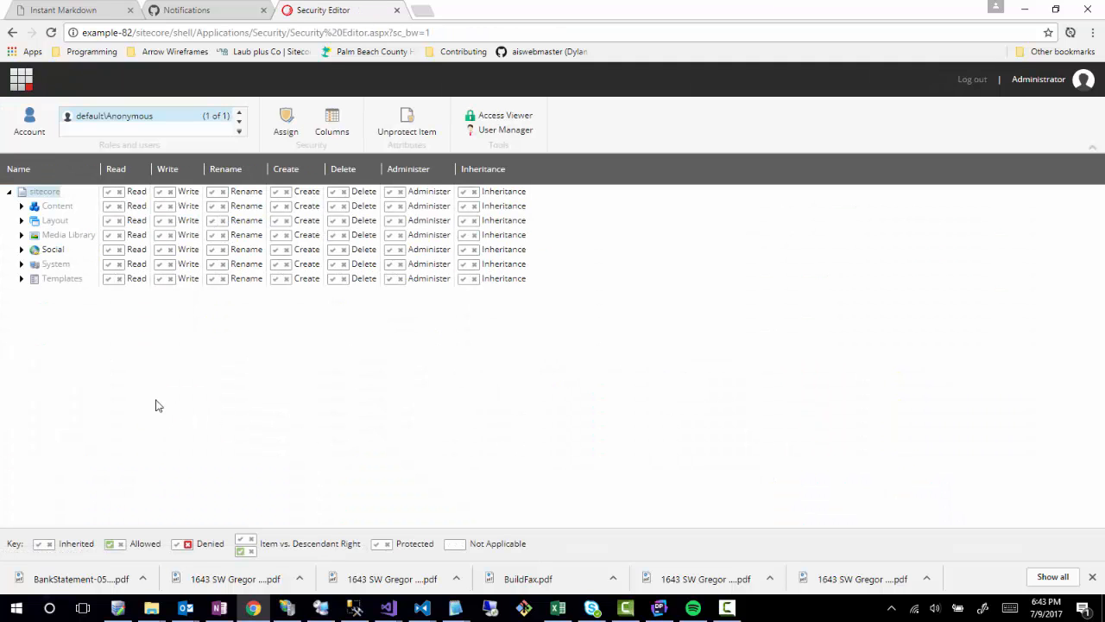
click(20, 263)
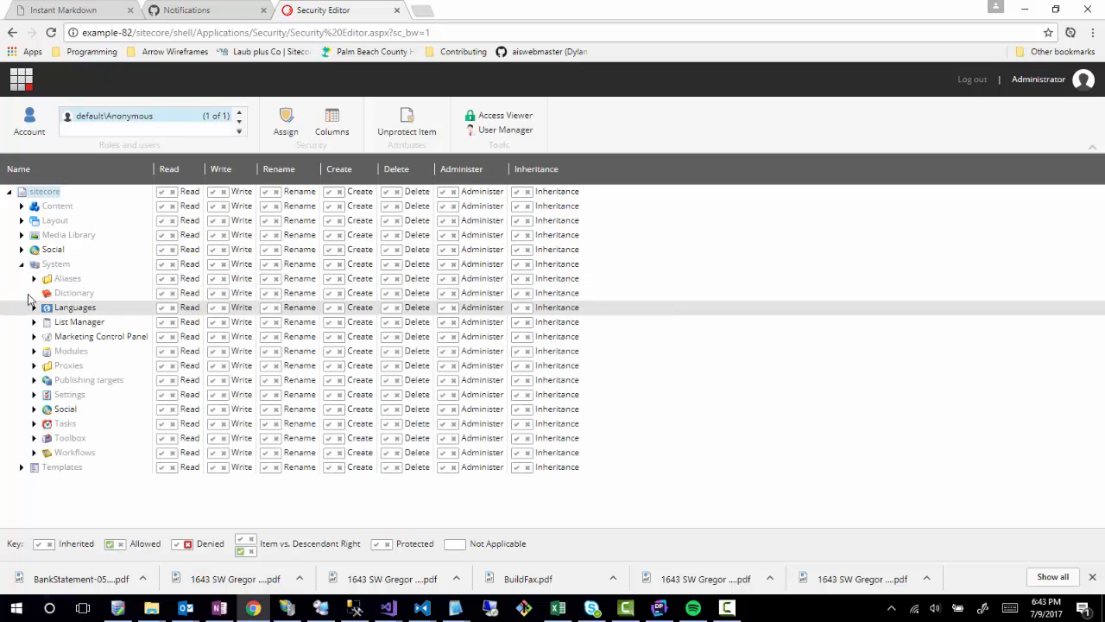
click(34, 453)
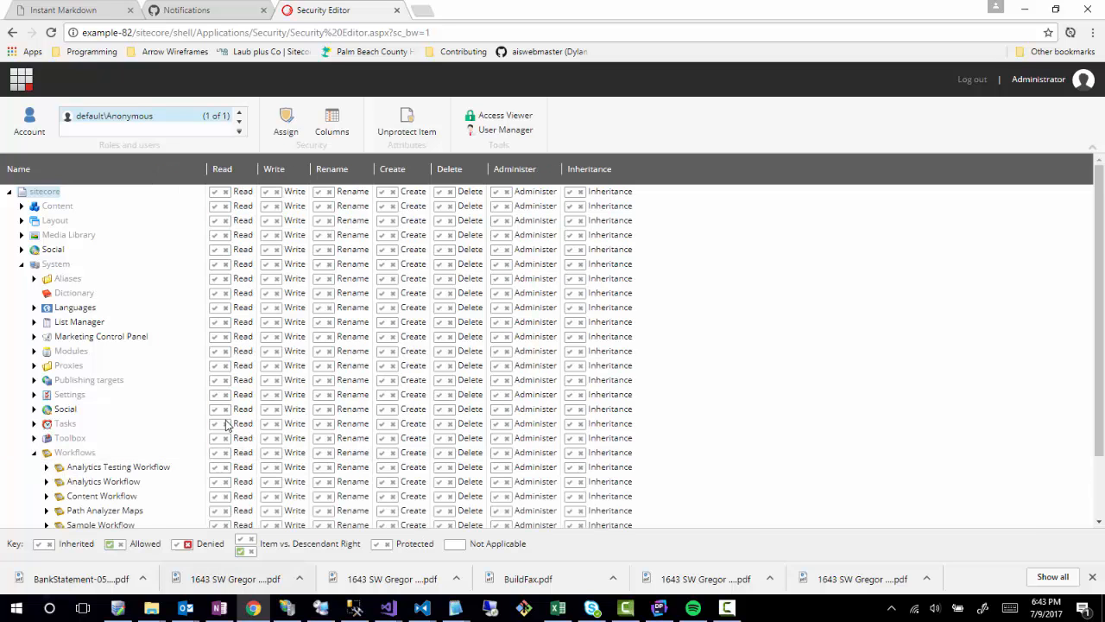
scroll(183, 411, down, 2)
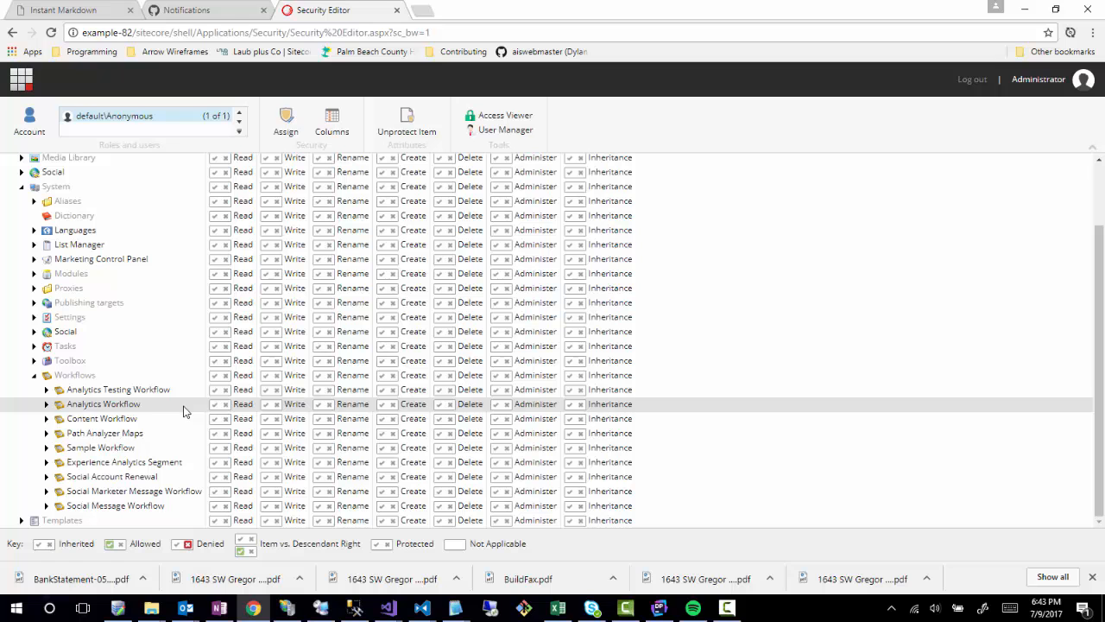
click(47, 418)
scroll(216, 415, down, 1)
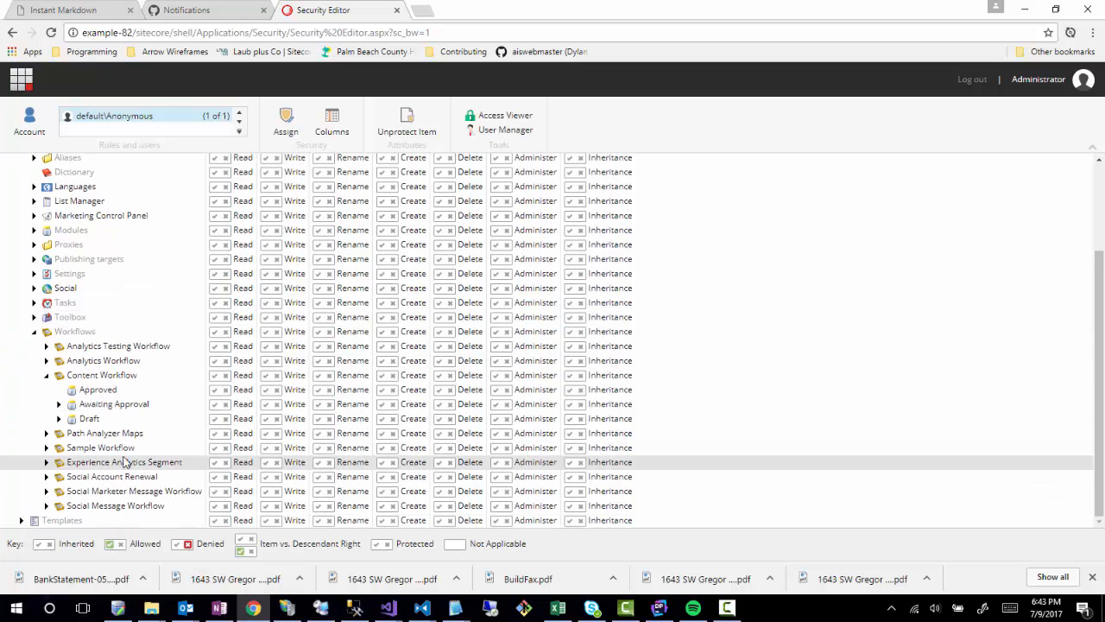
click(59, 404)
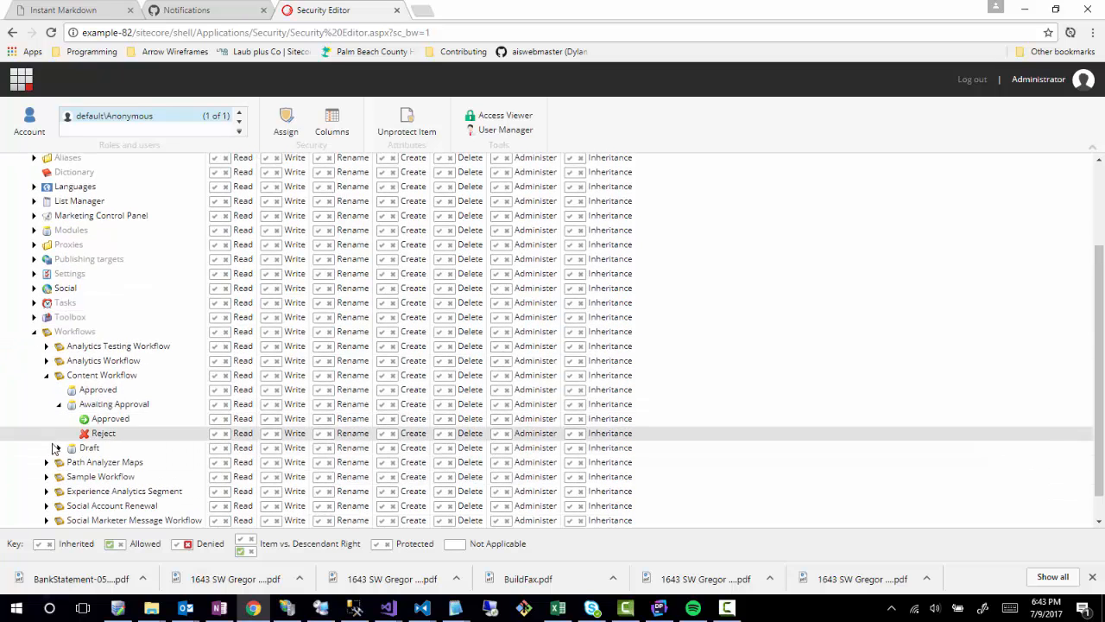
click(59, 448)
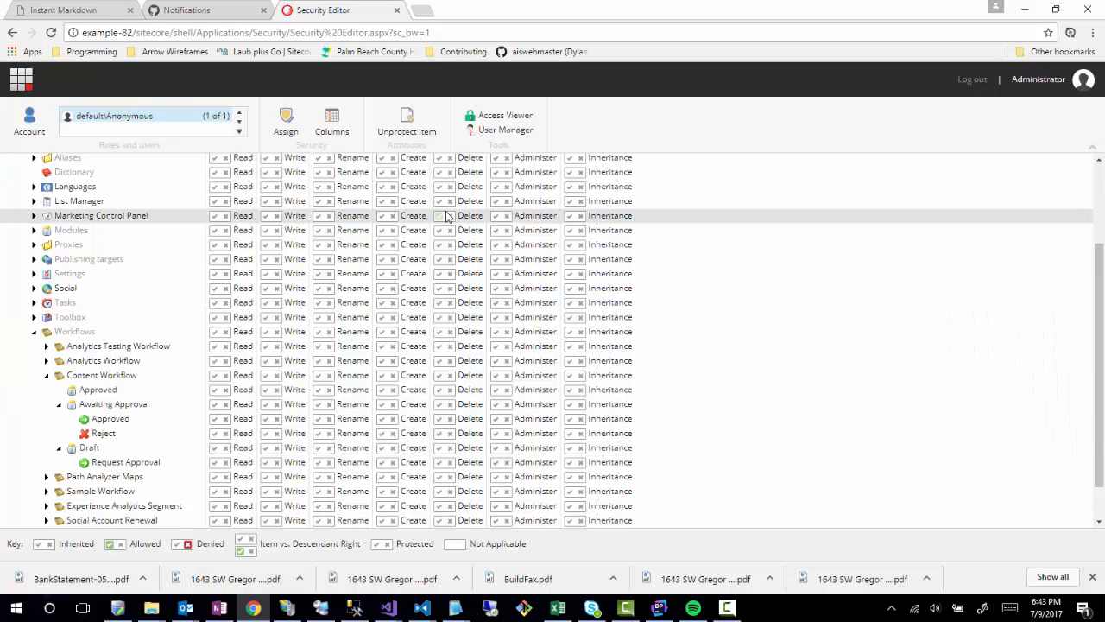
scroll(298, 207, up, 4)
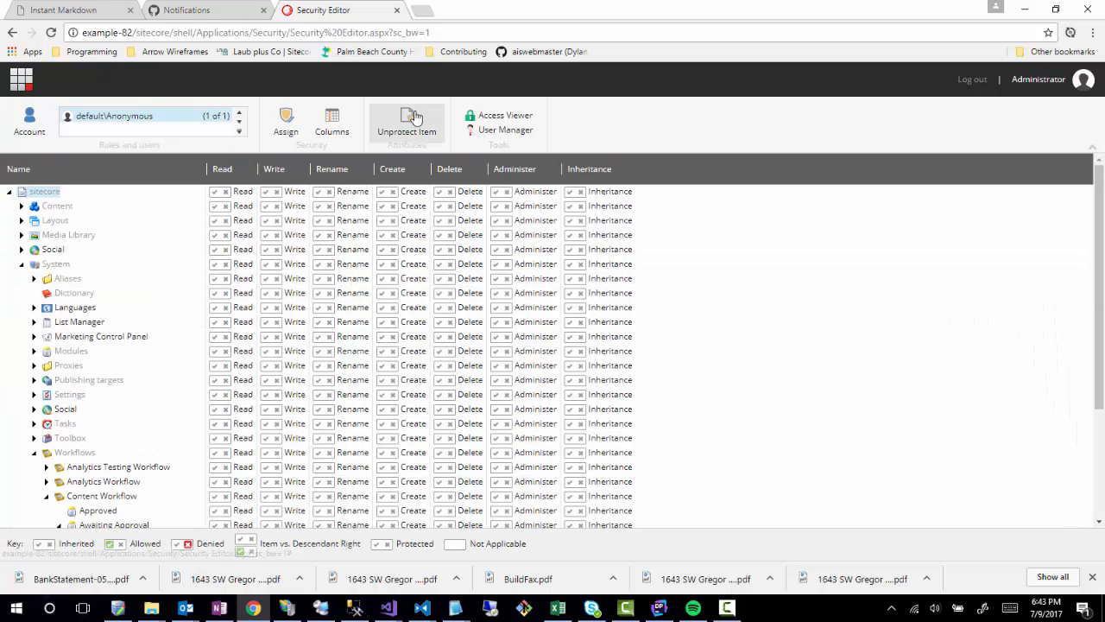
Show the Workflow State Delete and Workflow State Write permission columns in the rights grid.
click(332, 126)
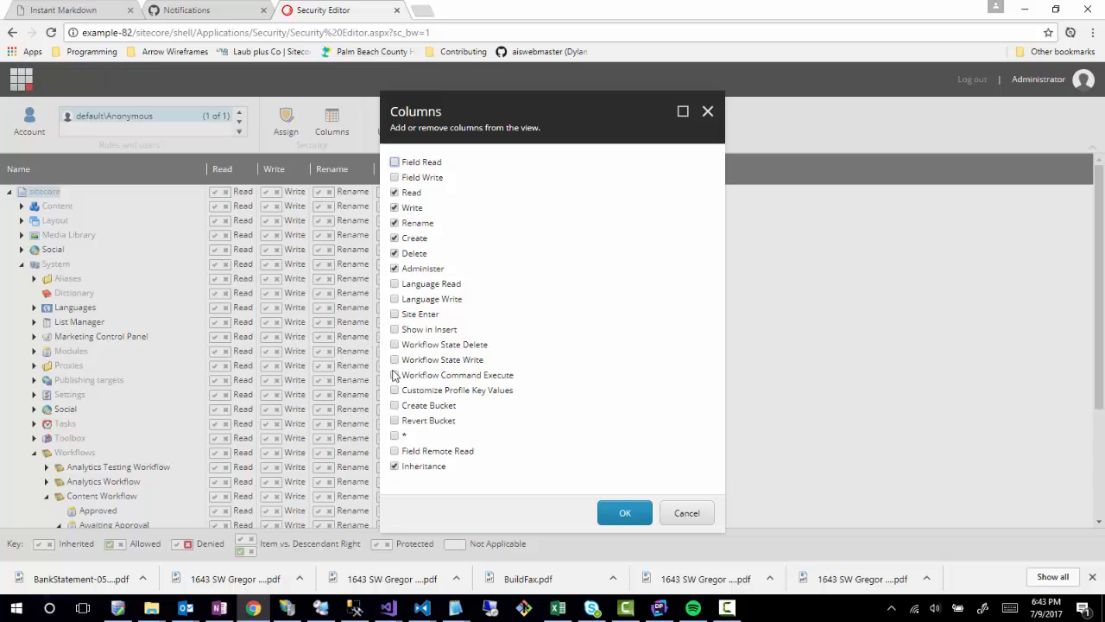
click(395, 345)
click(395, 359)
click(609, 518)
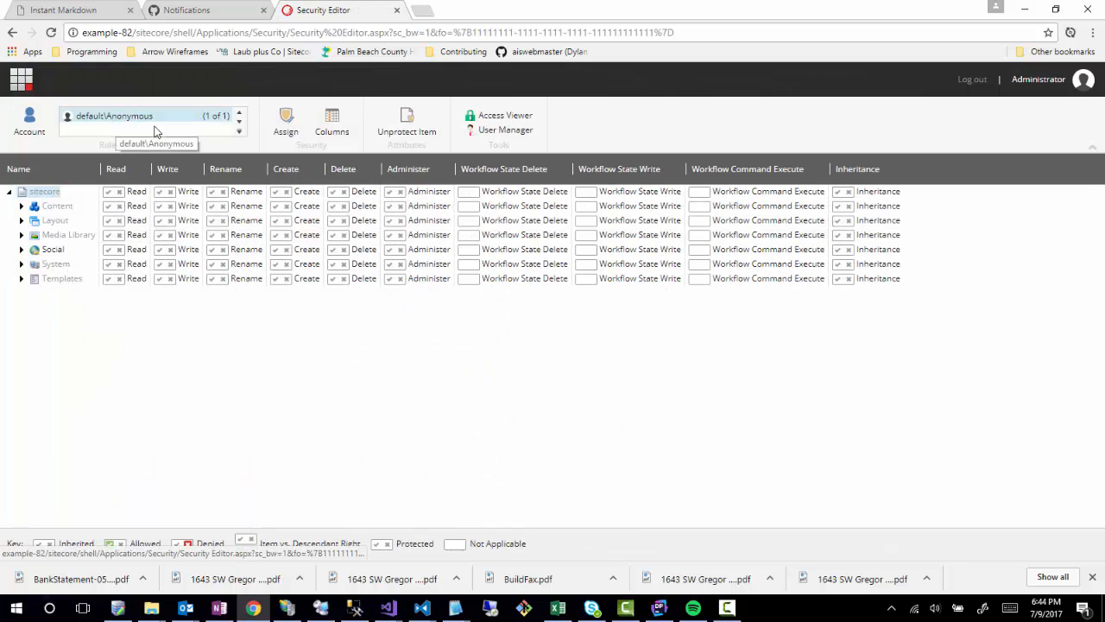
Select the sitecore\Content Manager role for permission editing.
click(28, 125)
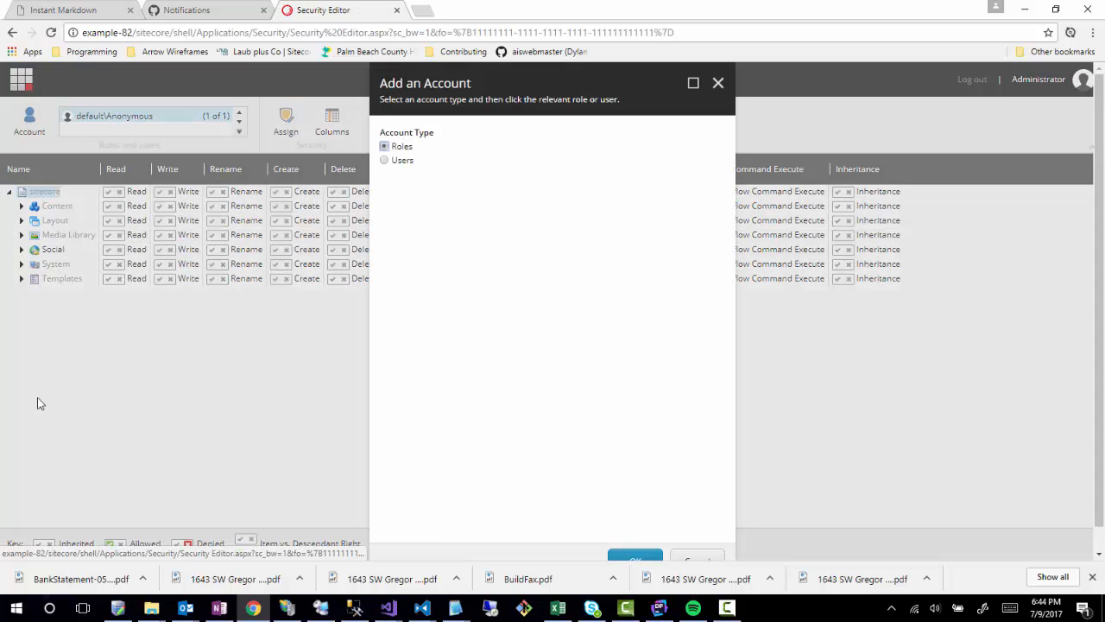
scroll(525, 388, down, 2)
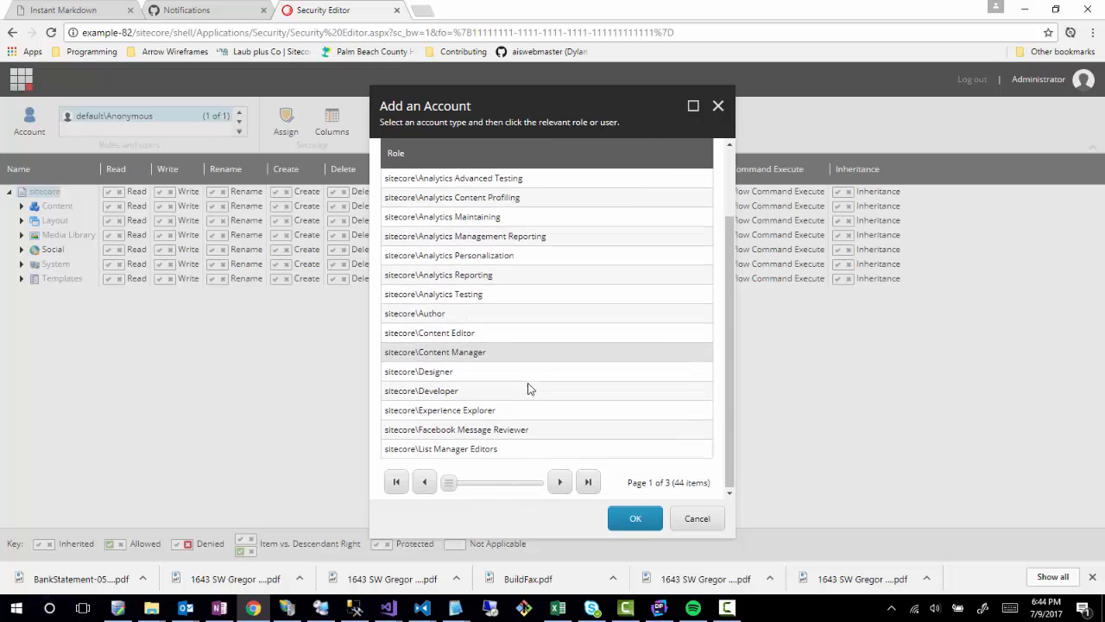
click(440, 352)
click(635, 518)
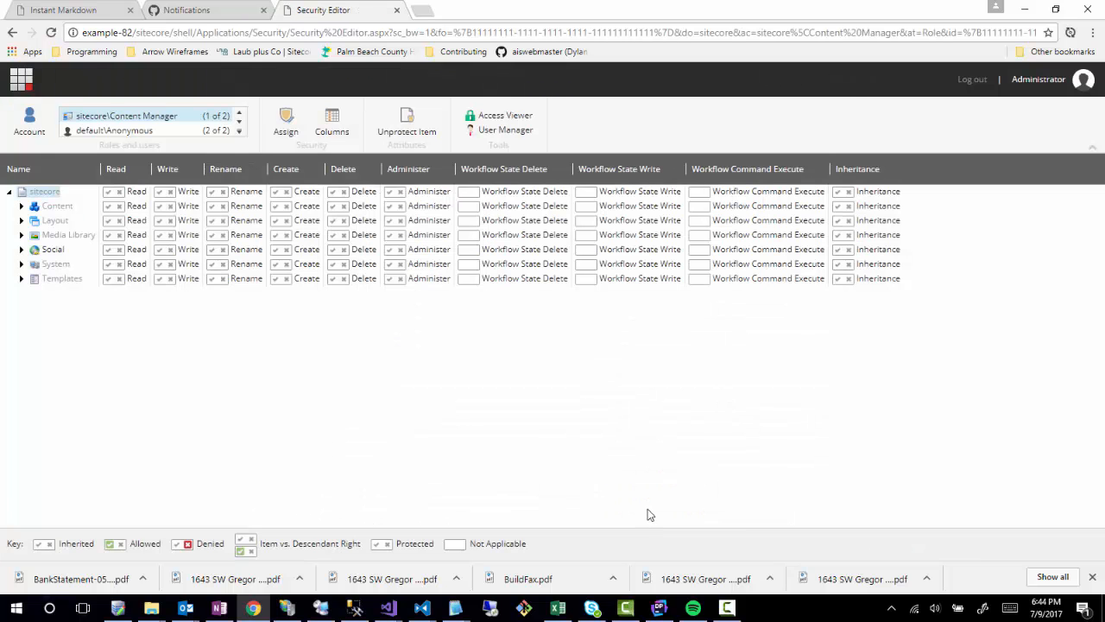
Expand System > Workflows > Content Workflow and its Awaiting Approval state.
click(20, 263)
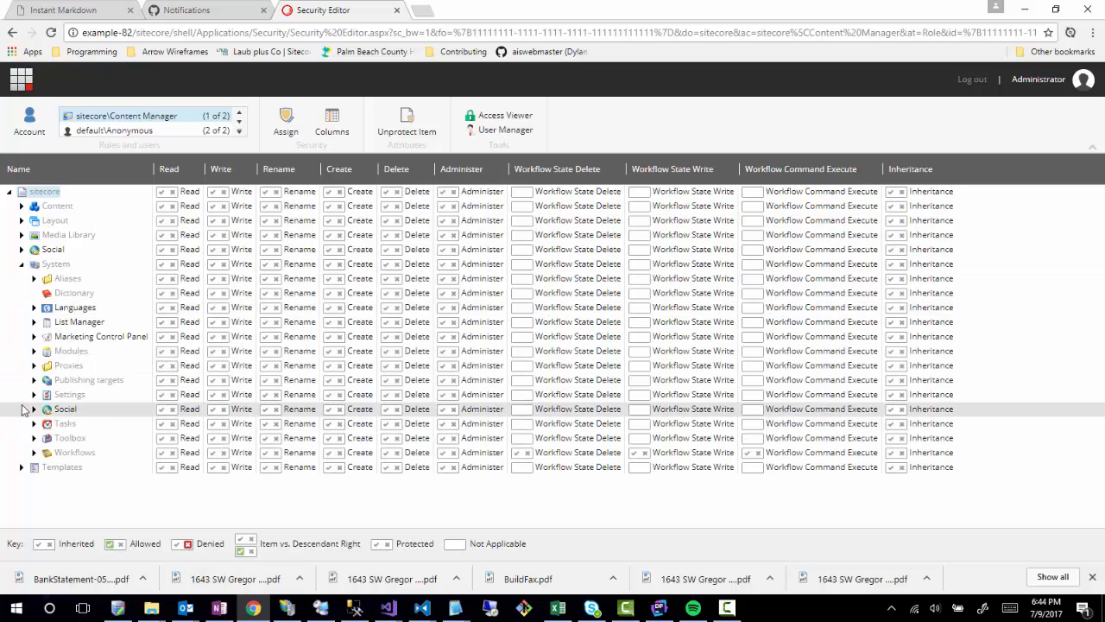
click(34, 453)
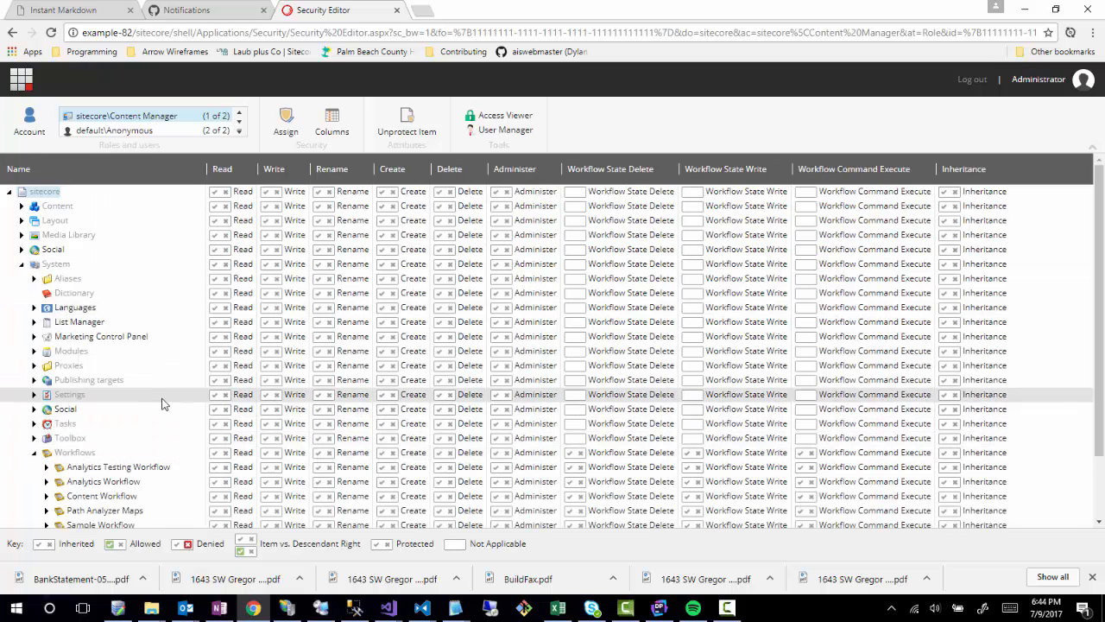
scroll(43, 440, down, 1)
click(51, 421)
scroll(56, 427, down, 1)
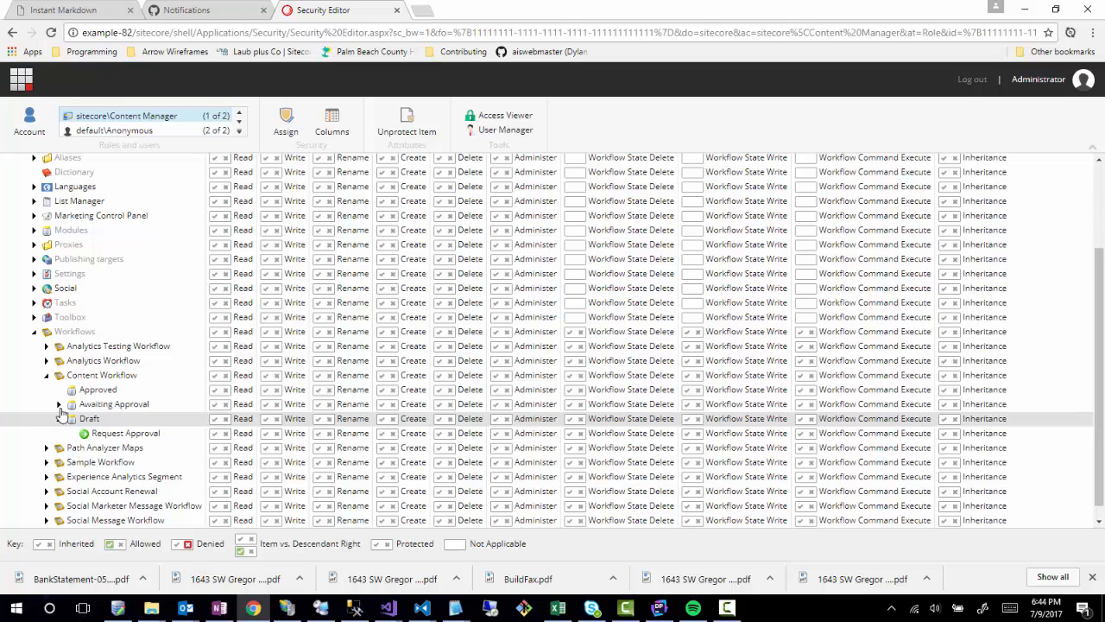
click(59, 405)
scroll(345, 398, down, 1)
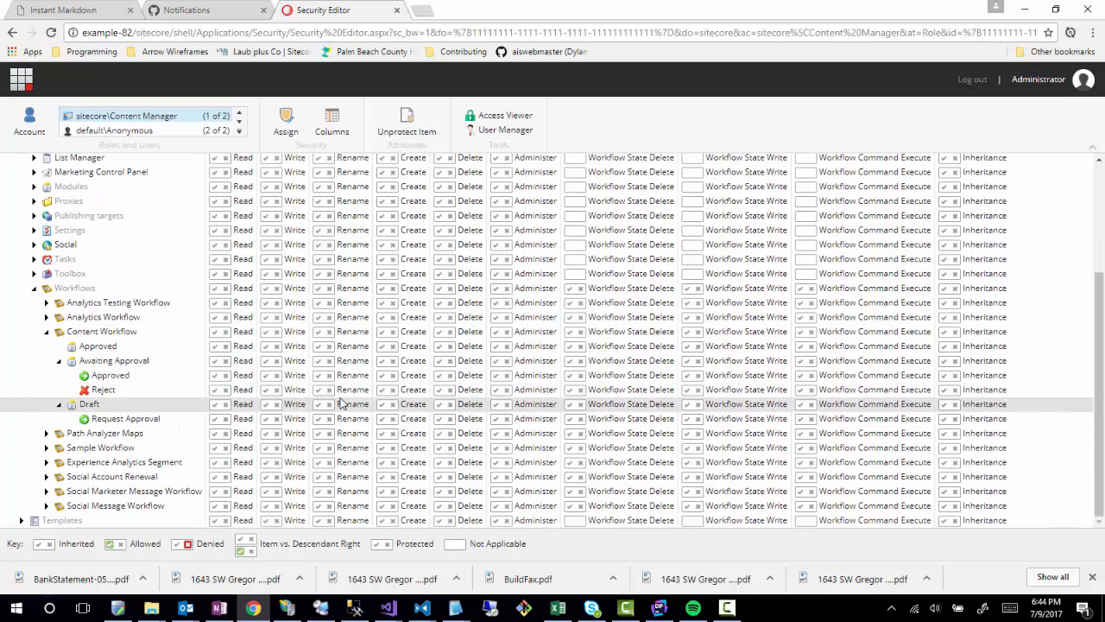
Allow Workflow Command Execute on the Request Approval, Reject and Approved commands.
click(134, 420)
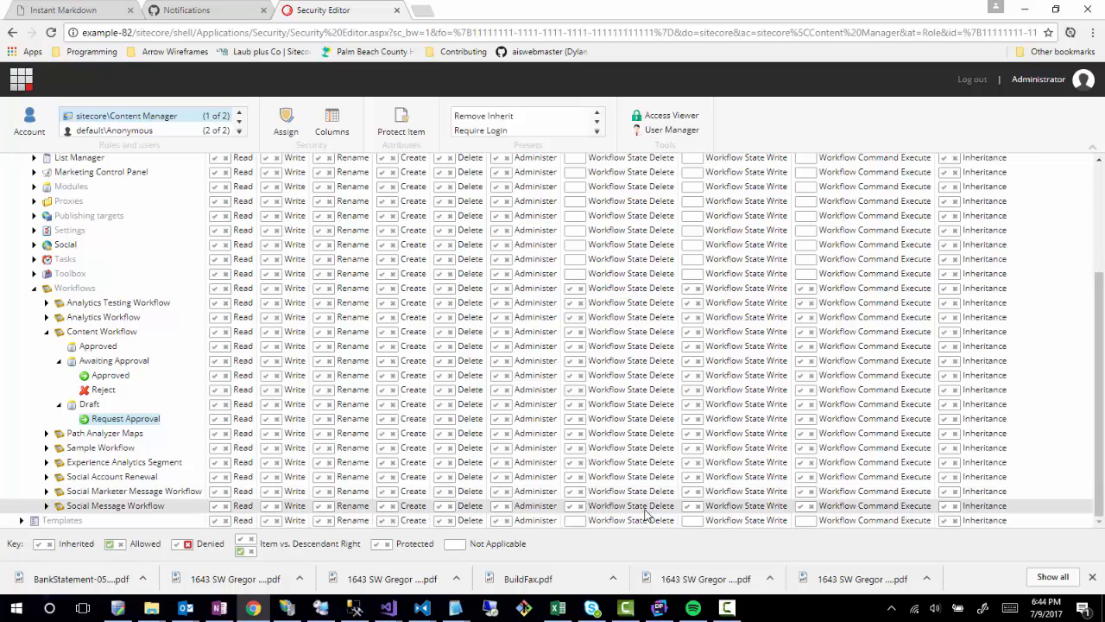
click(799, 420)
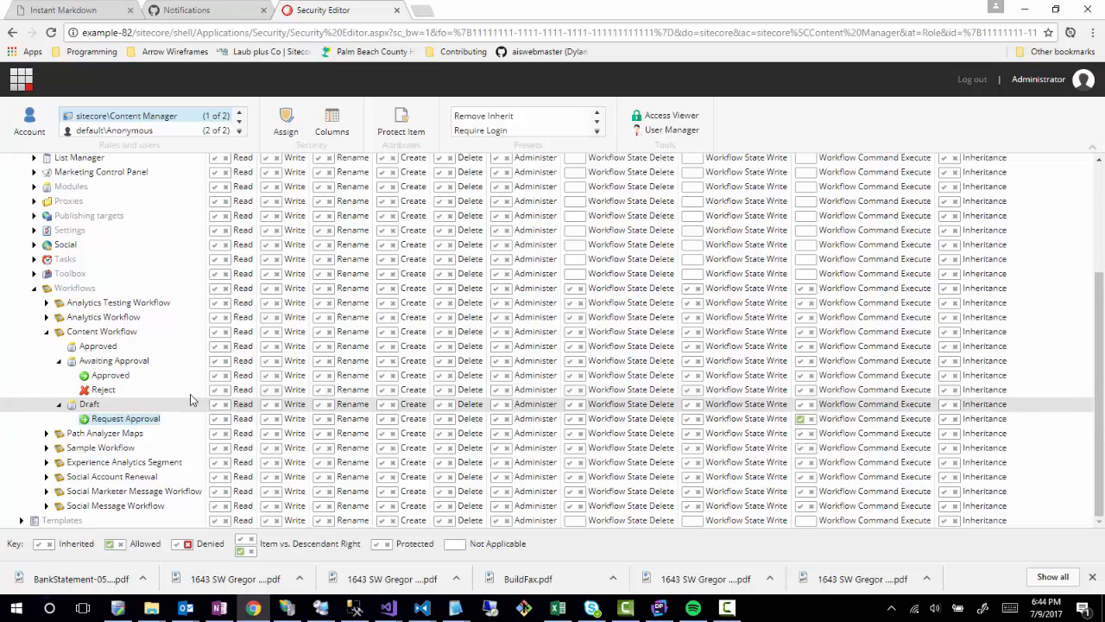
click(801, 390)
click(801, 377)
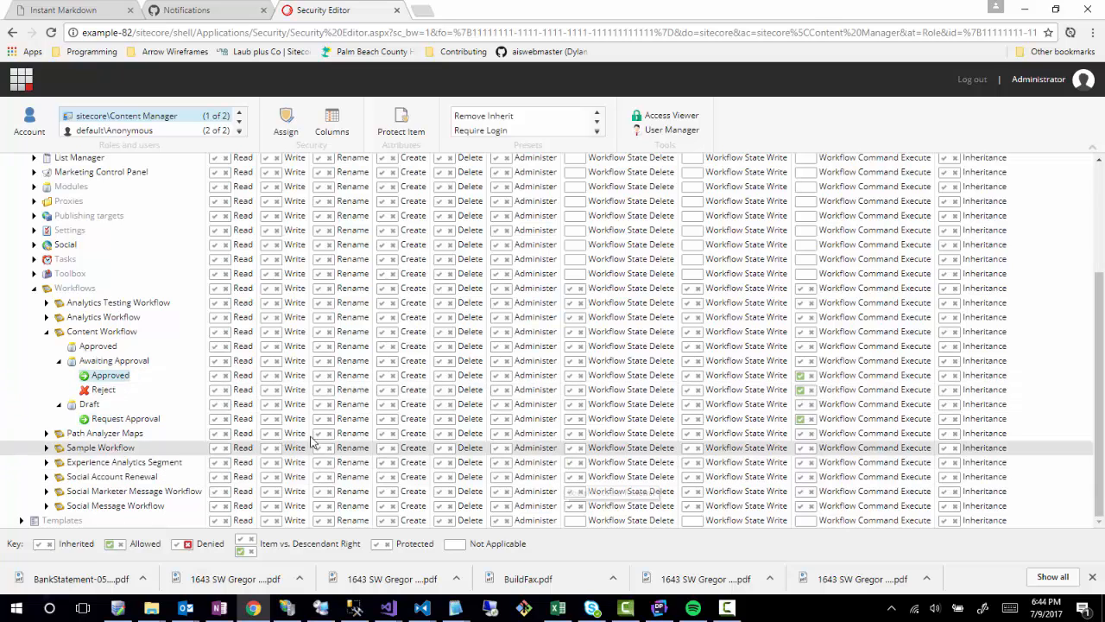
scroll(197, 406, up, 5)
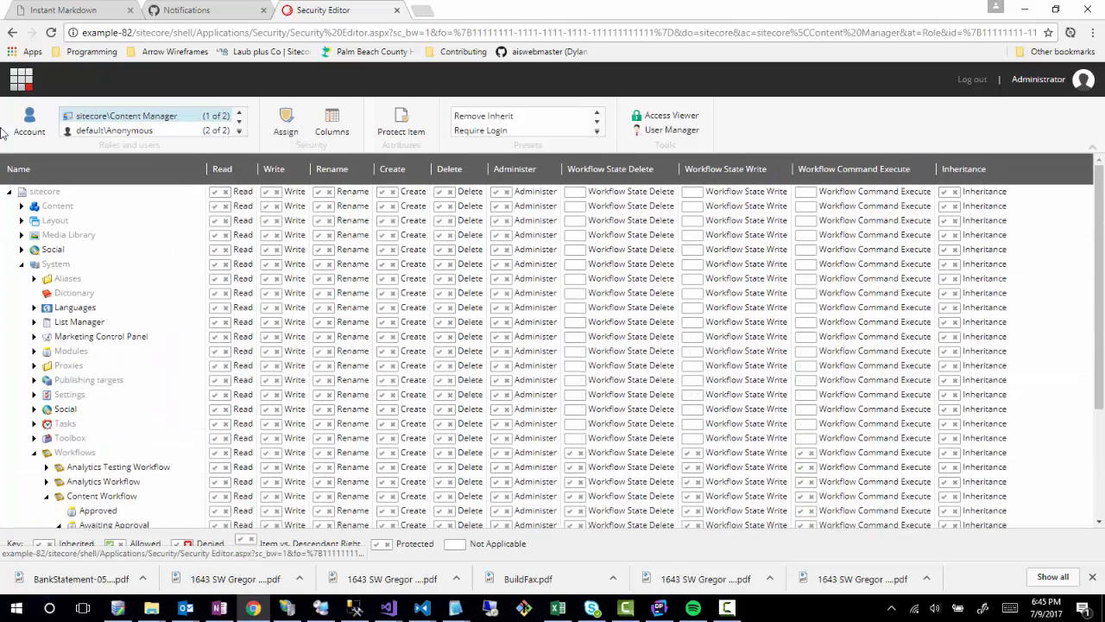
Add sitecore\Content Editor and allow it Command Execute and State Write on Request Approval.
click(28, 121)
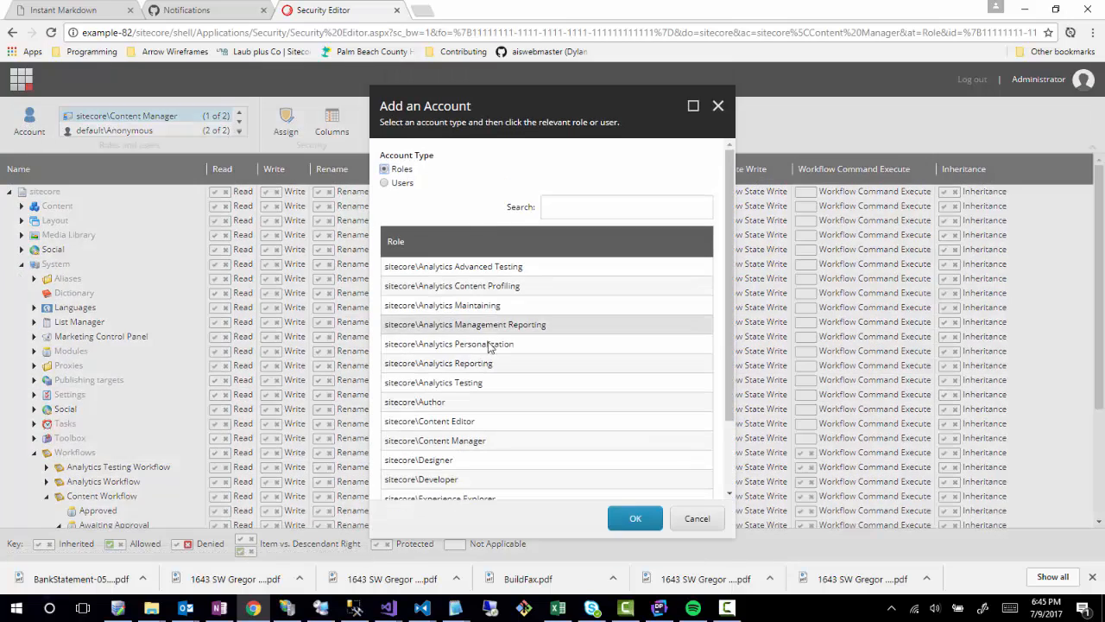
double_click(484, 421)
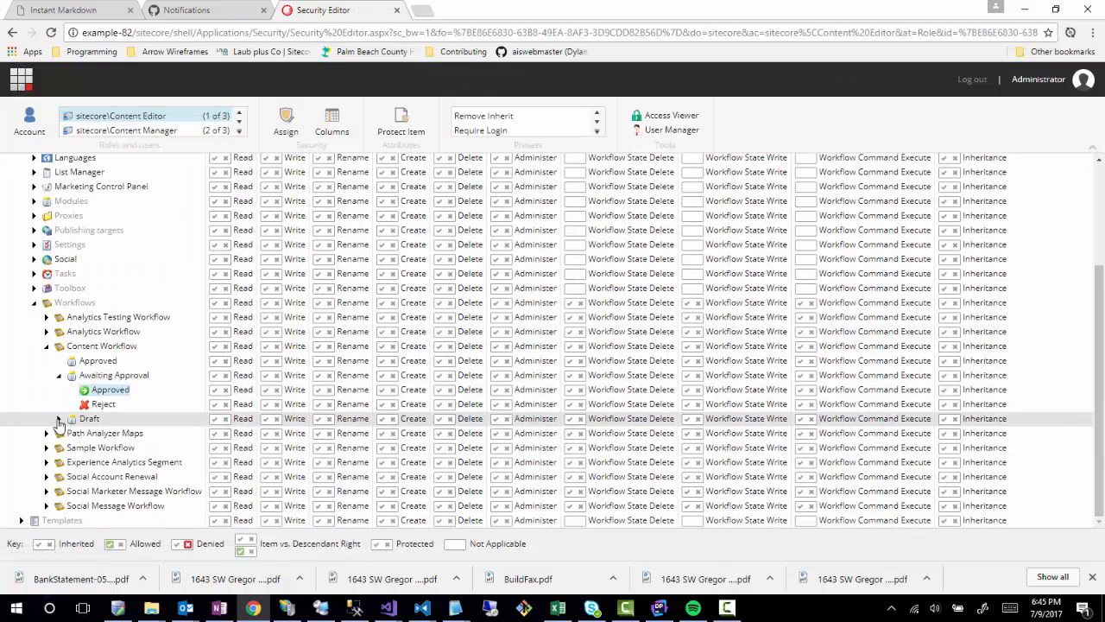
click(58, 418)
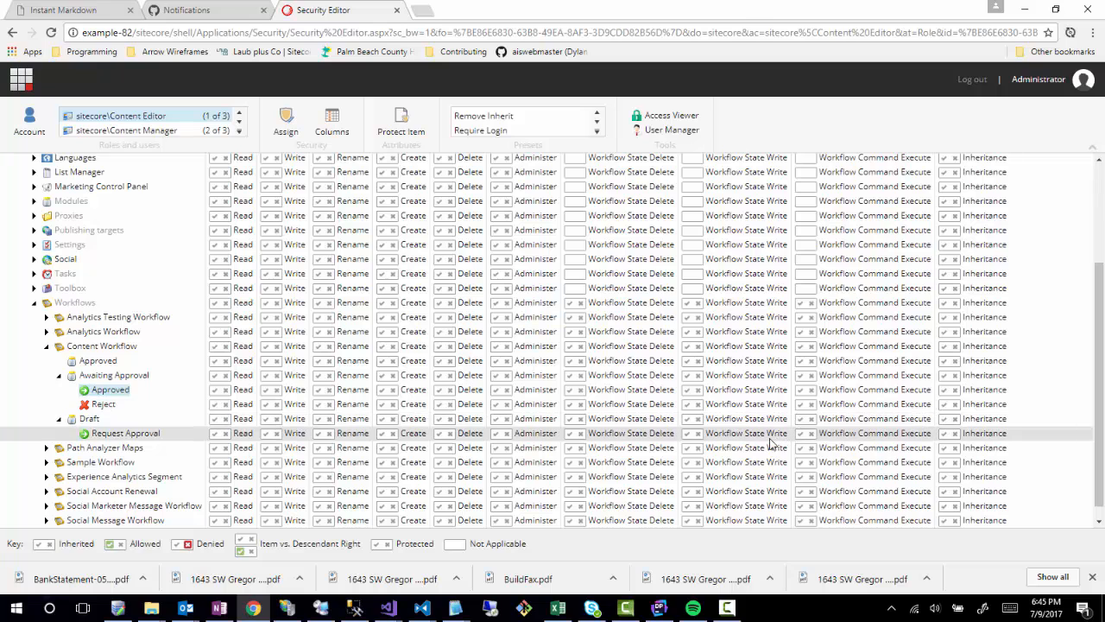
click(798, 438)
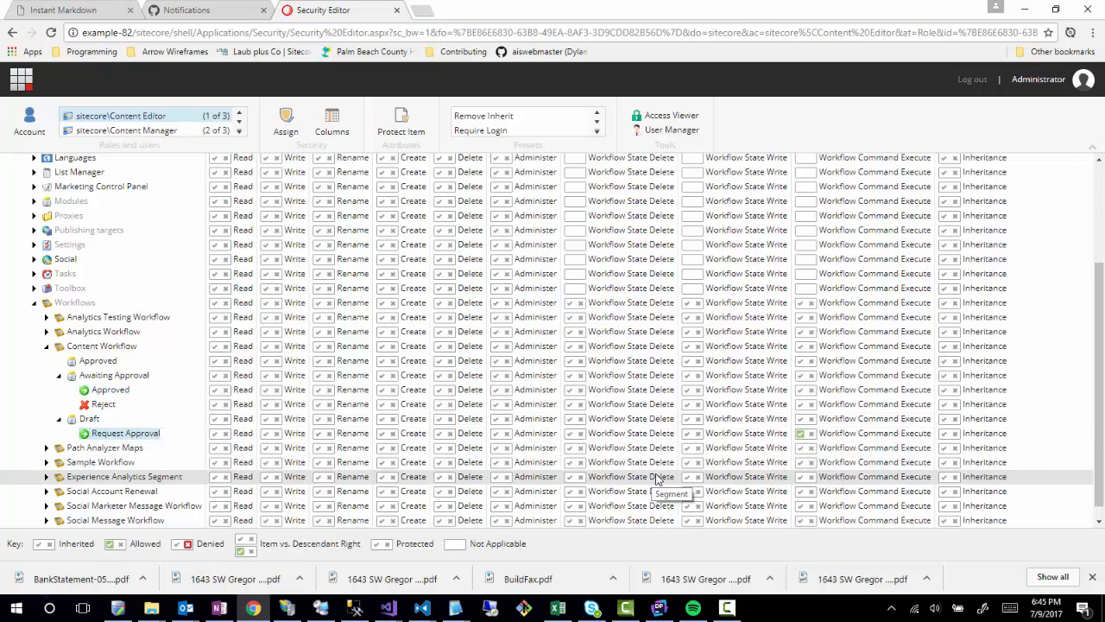
click(689, 436)
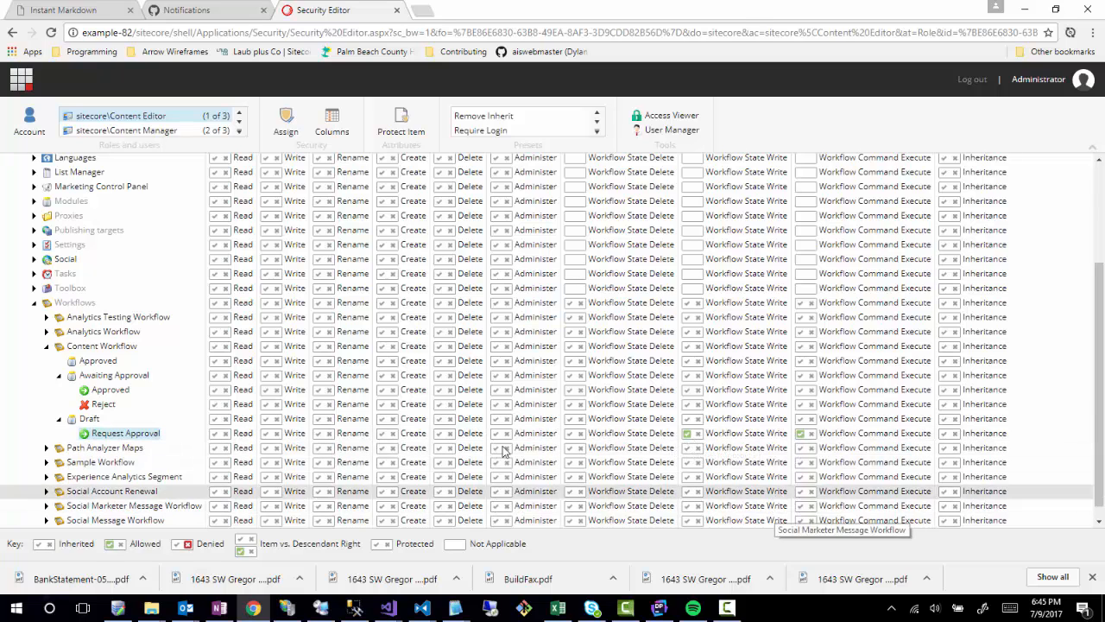
For Content Manager, allow Workflow State Write on Request Approval, Reject and Approved.
click(83, 131)
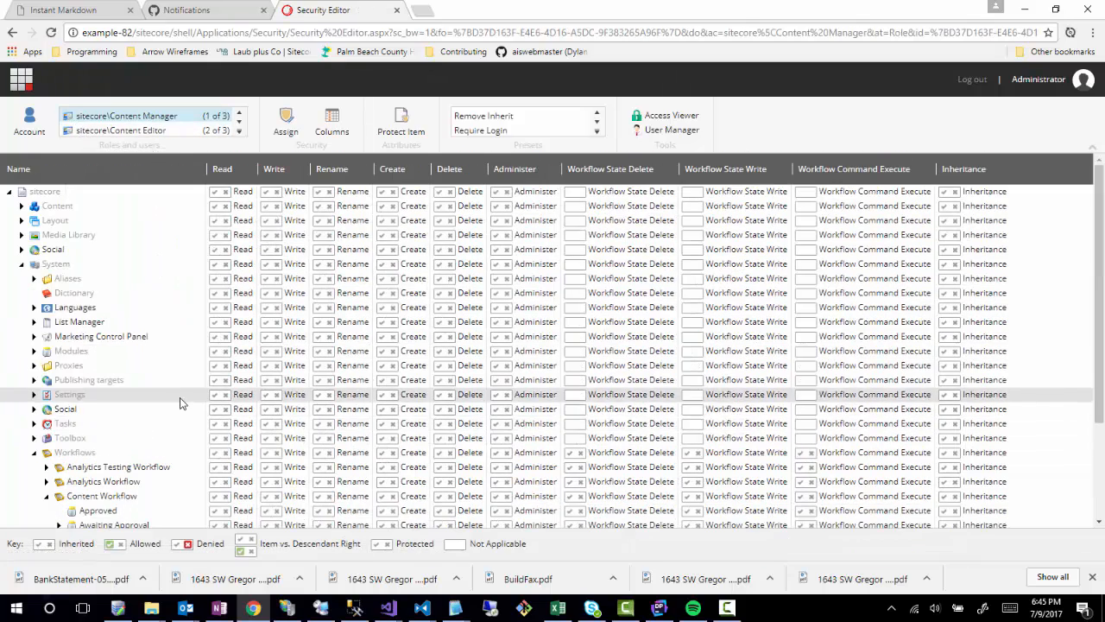
scroll(180, 400, down, 2)
click(688, 419)
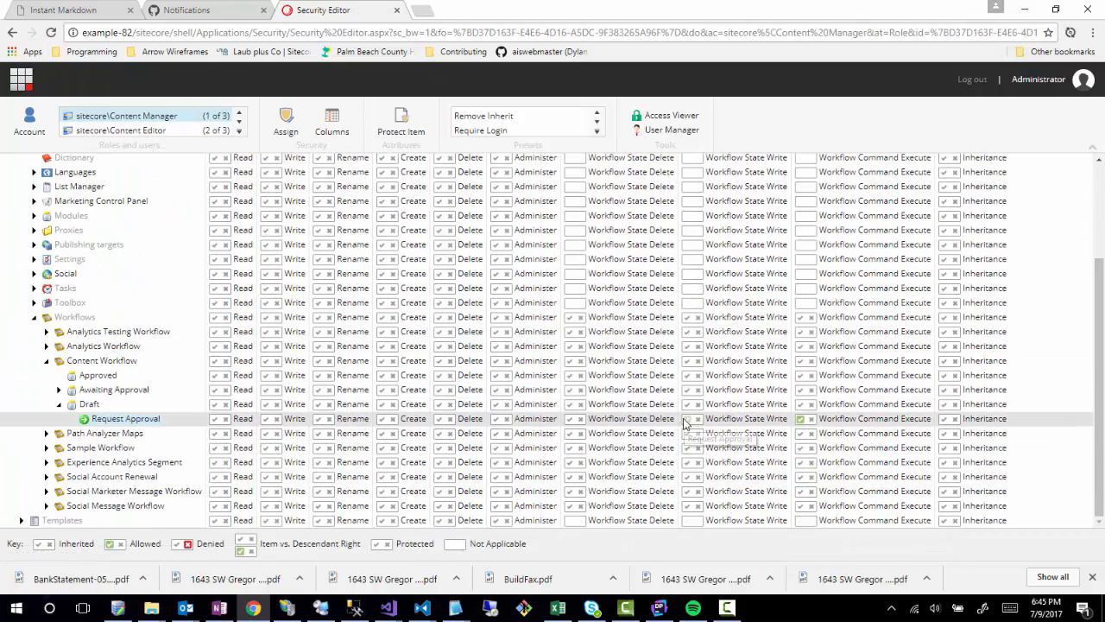
click(58, 390)
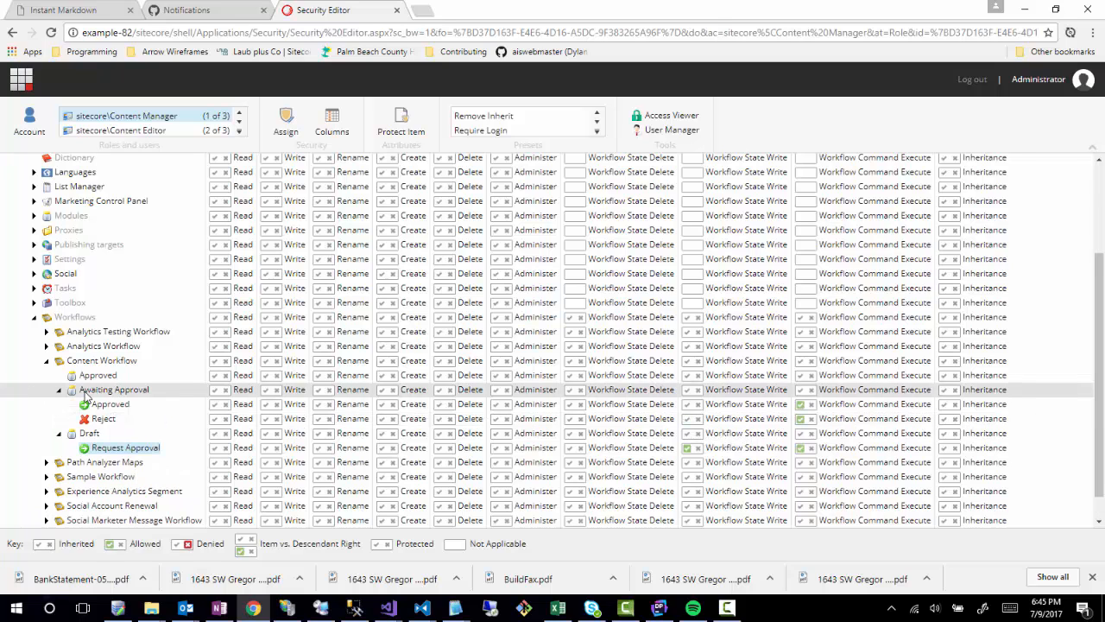
click(688, 421)
click(687, 406)
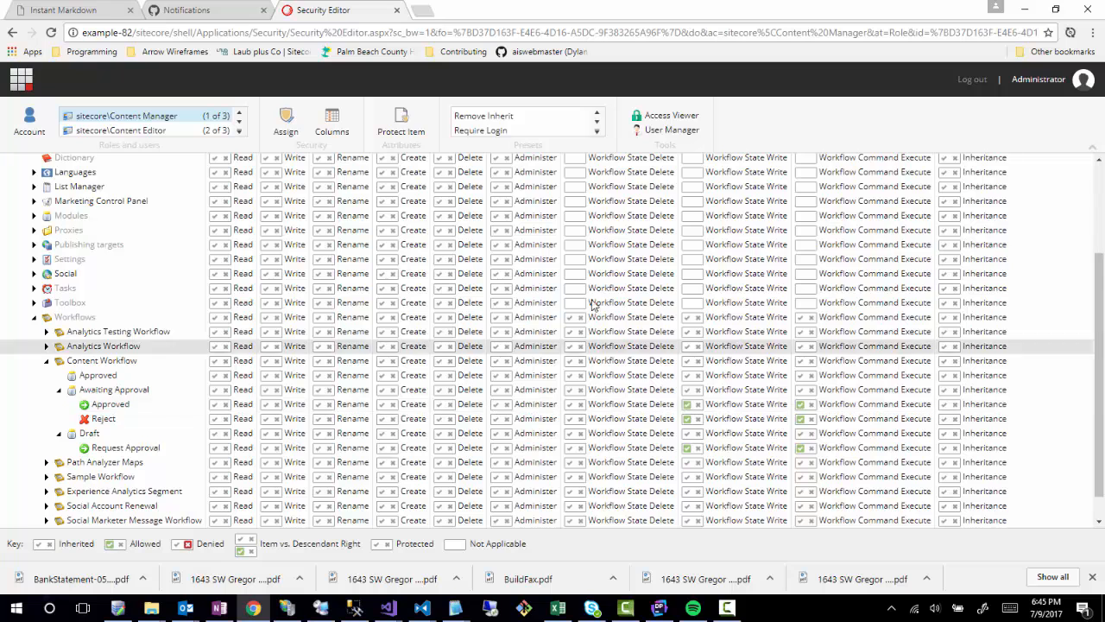
scroll(552, 324, down, 1)
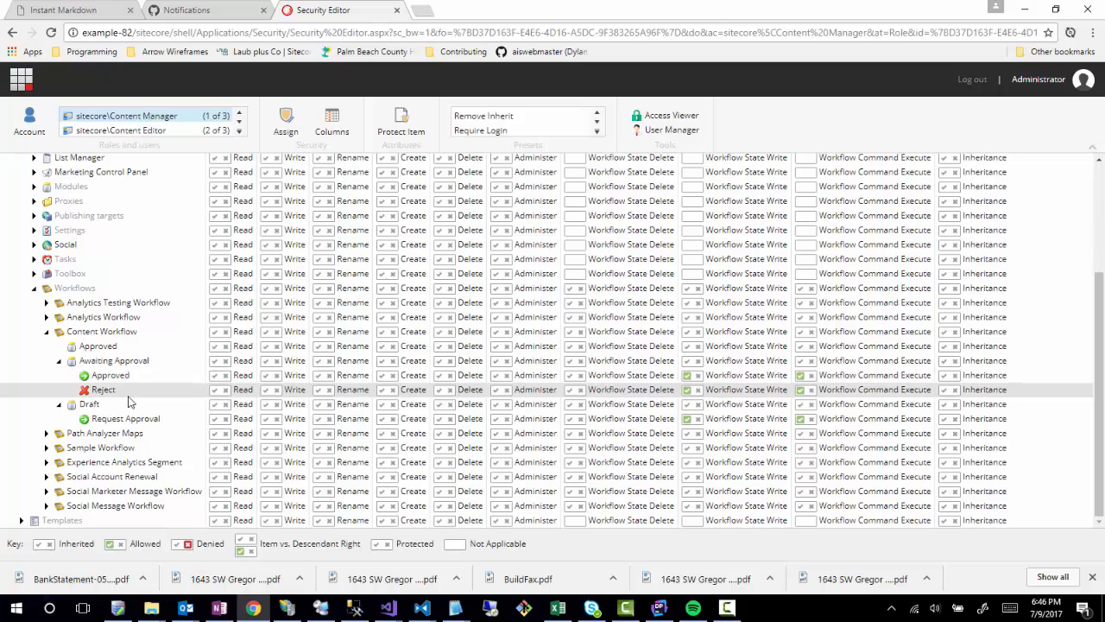
click(394, 389)
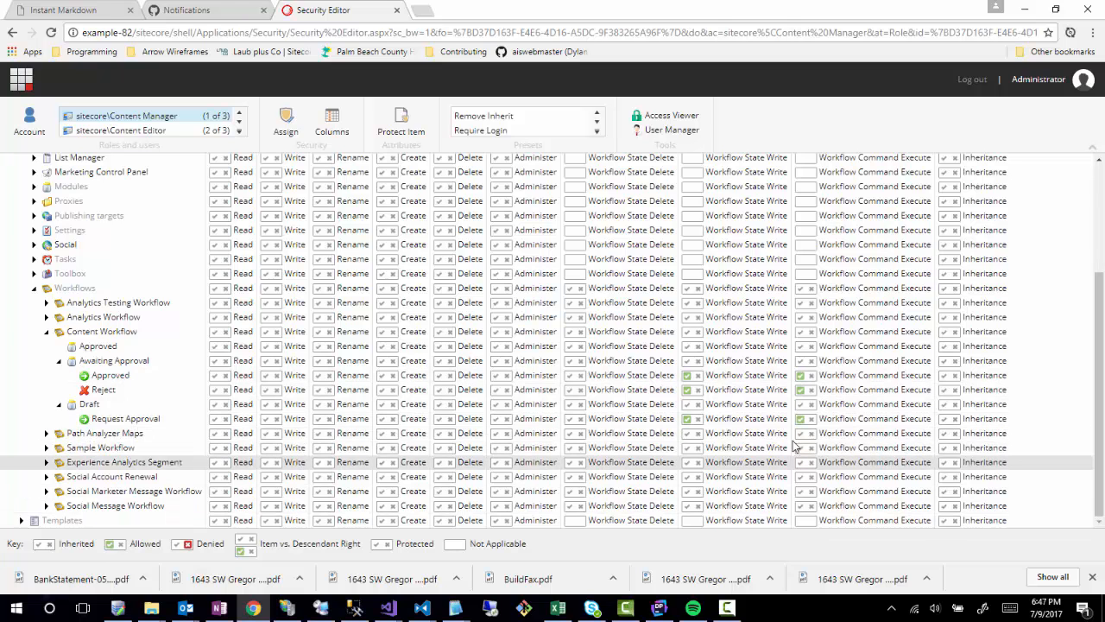
scroll(575, 385, up, 2)
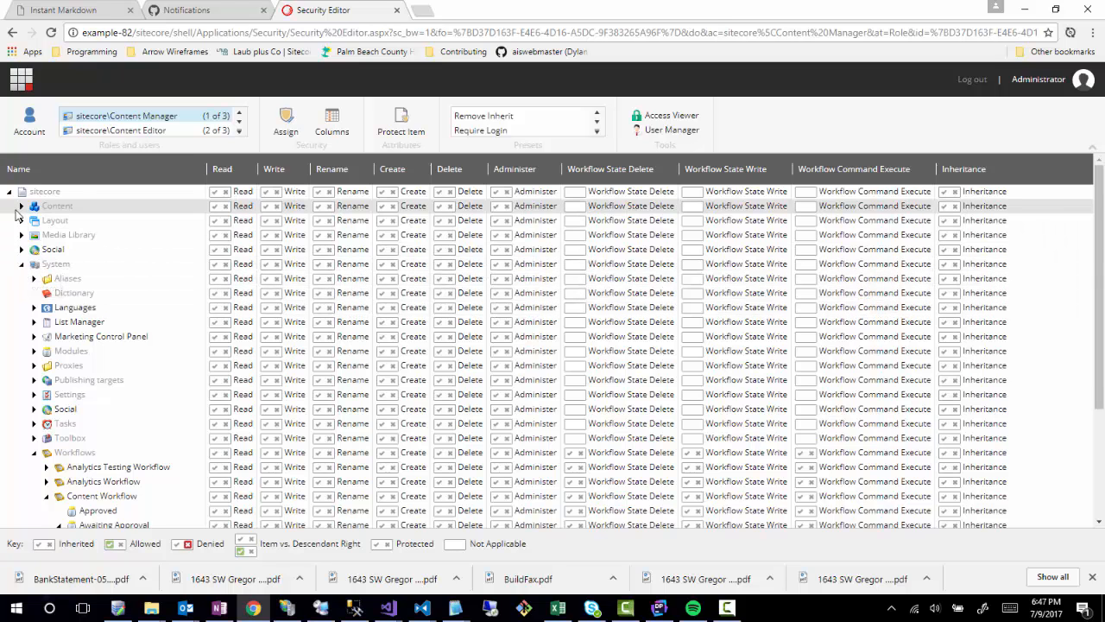
Expand Content > Example.com > Home > Blog in the permission tree.
click(21, 206)
click(34, 234)
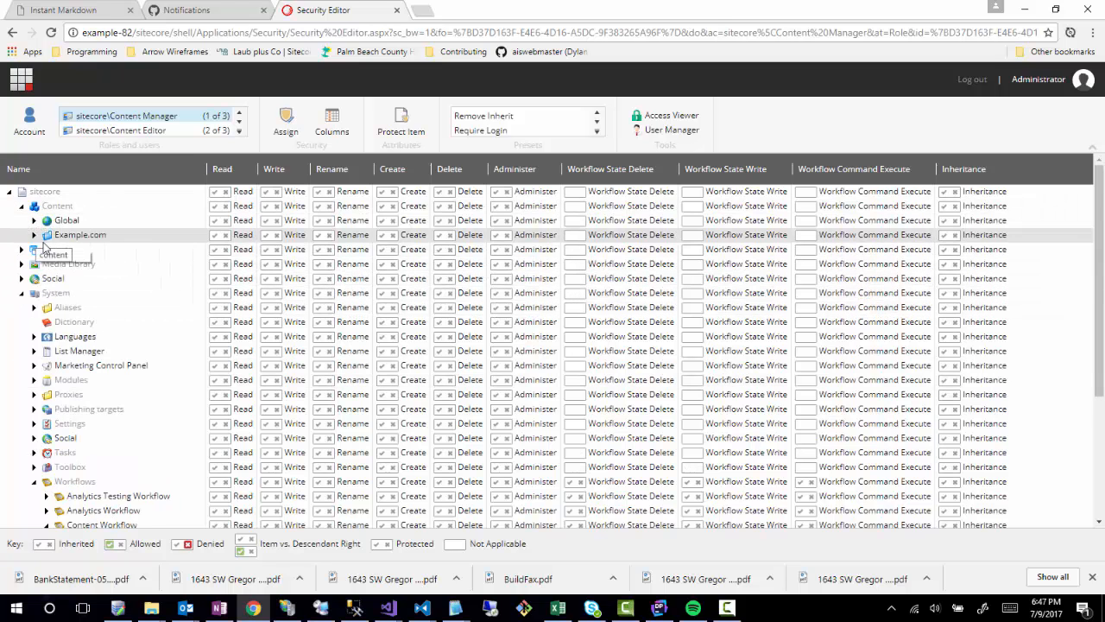
click(47, 248)
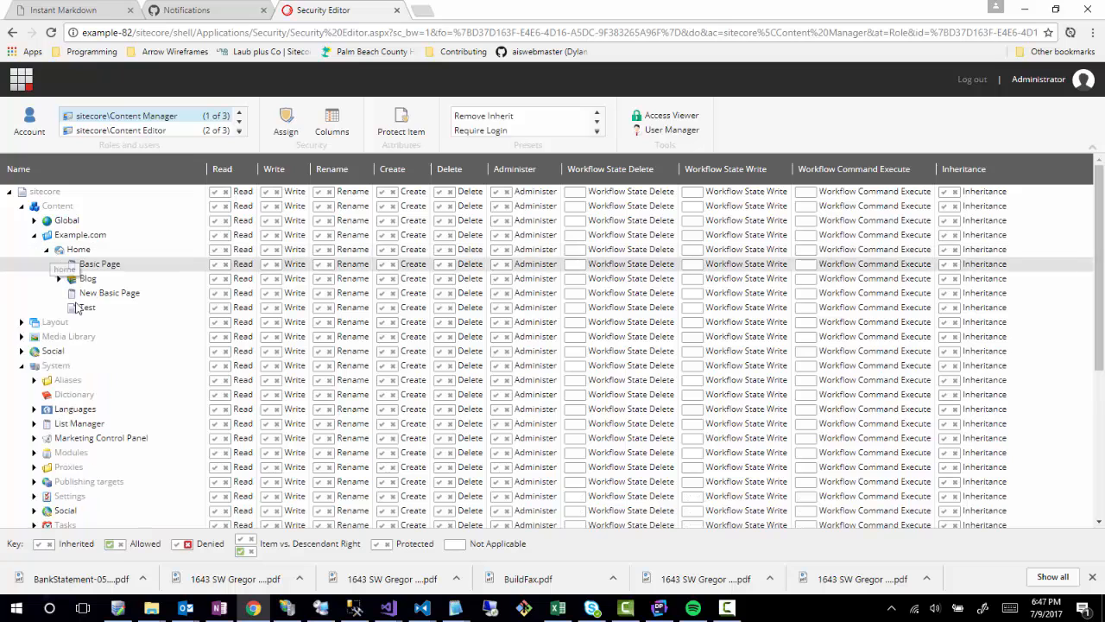
click(59, 278)
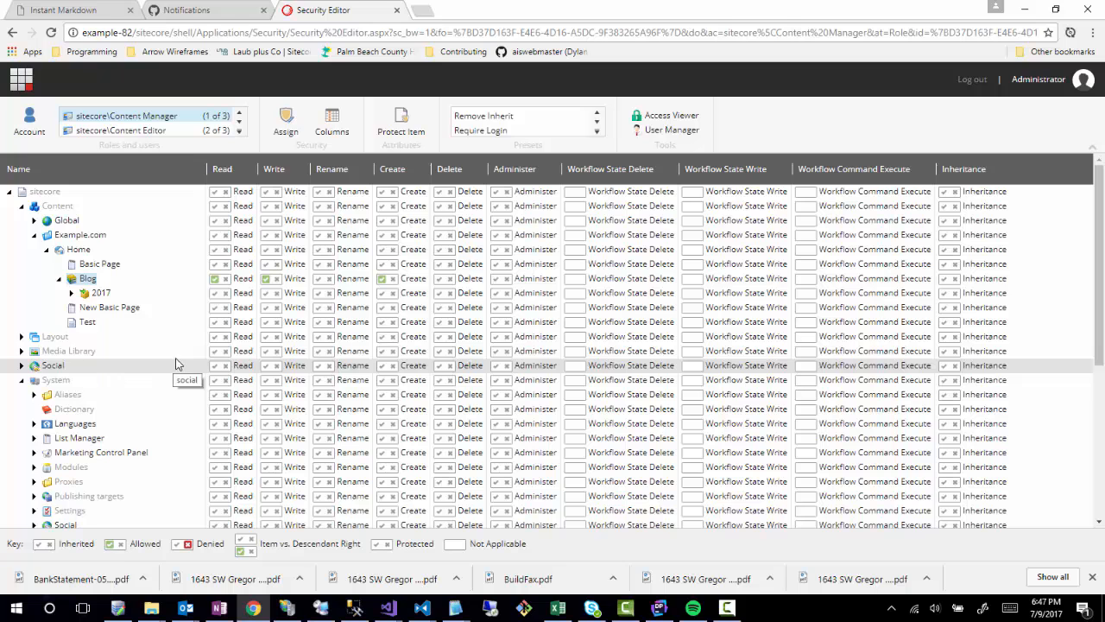
Allow Inheritance on the Blog item for Content Manager, then expand its 2017 folder.
right_click(179, 285)
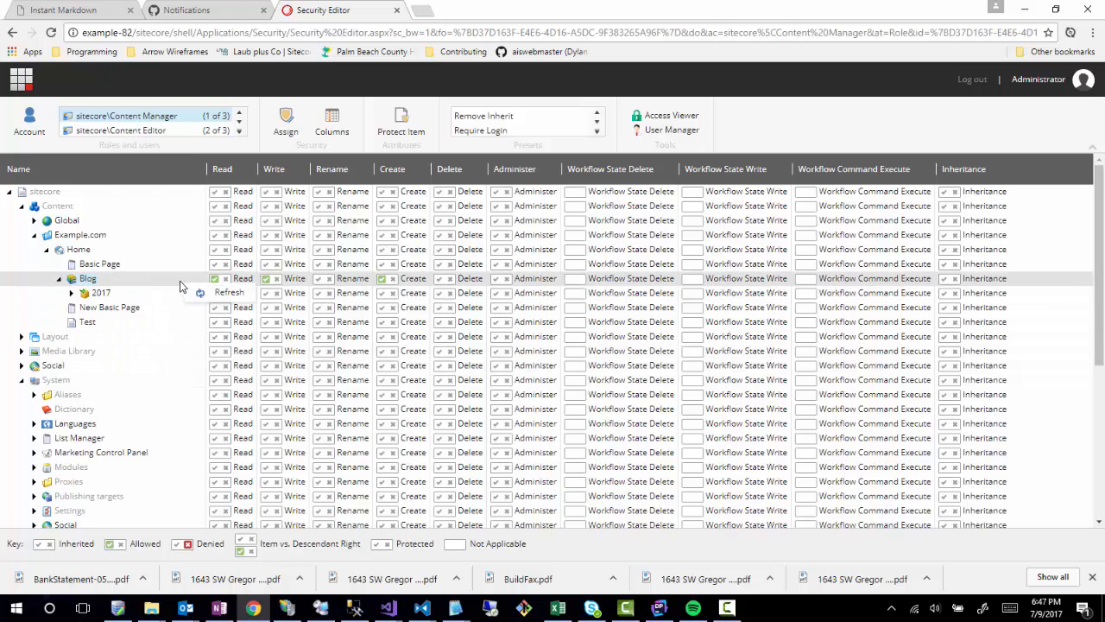
double_click(185, 281)
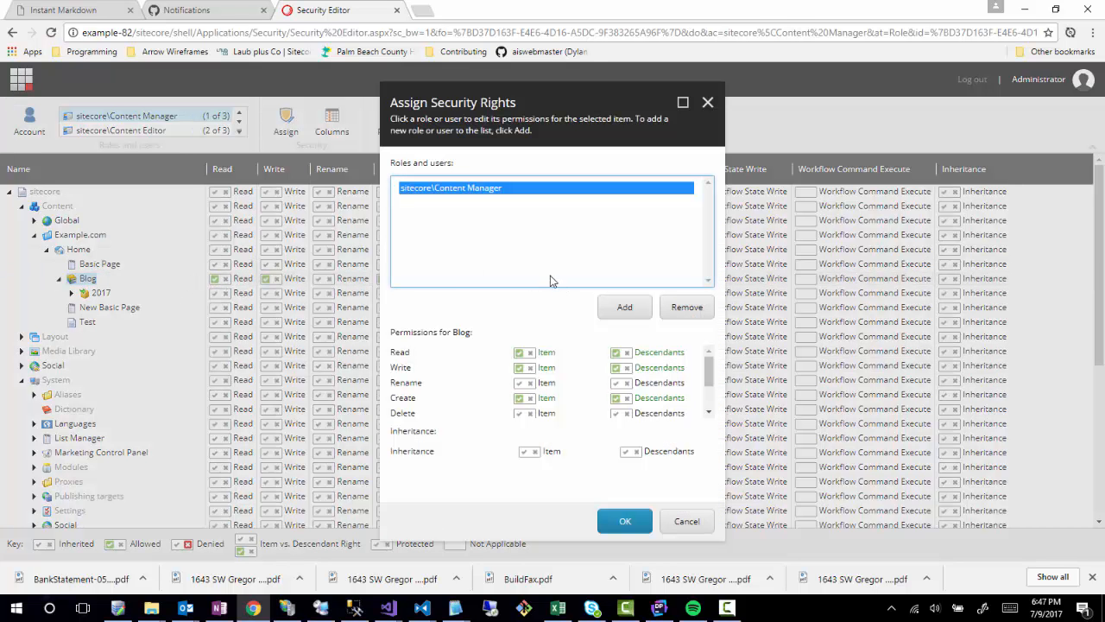
click(523, 452)
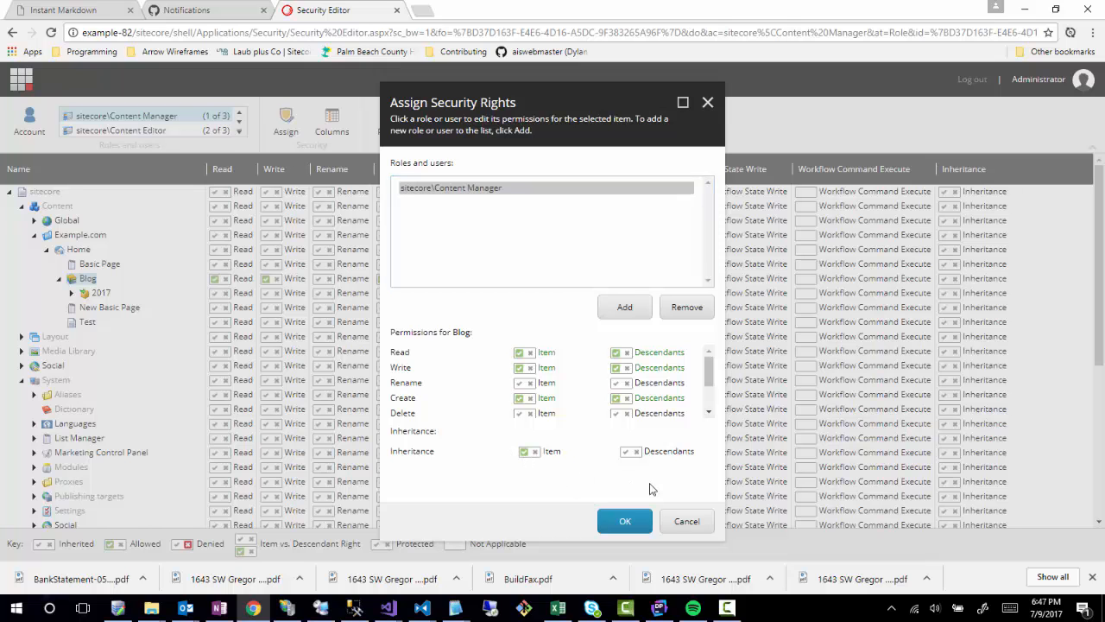
click(625, 524)
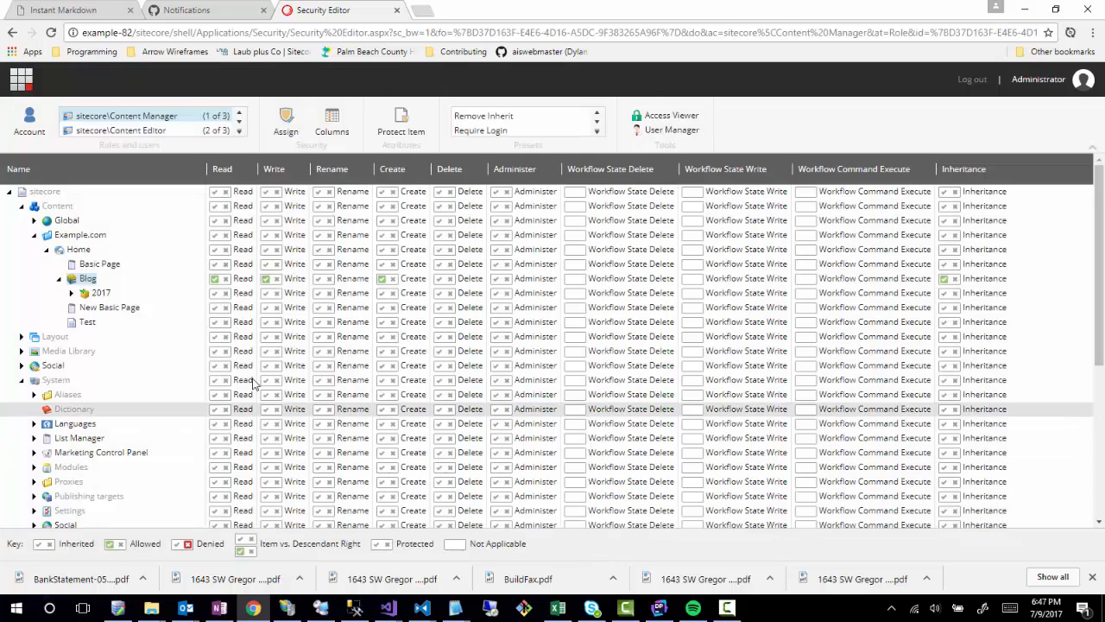
click(71, 294)
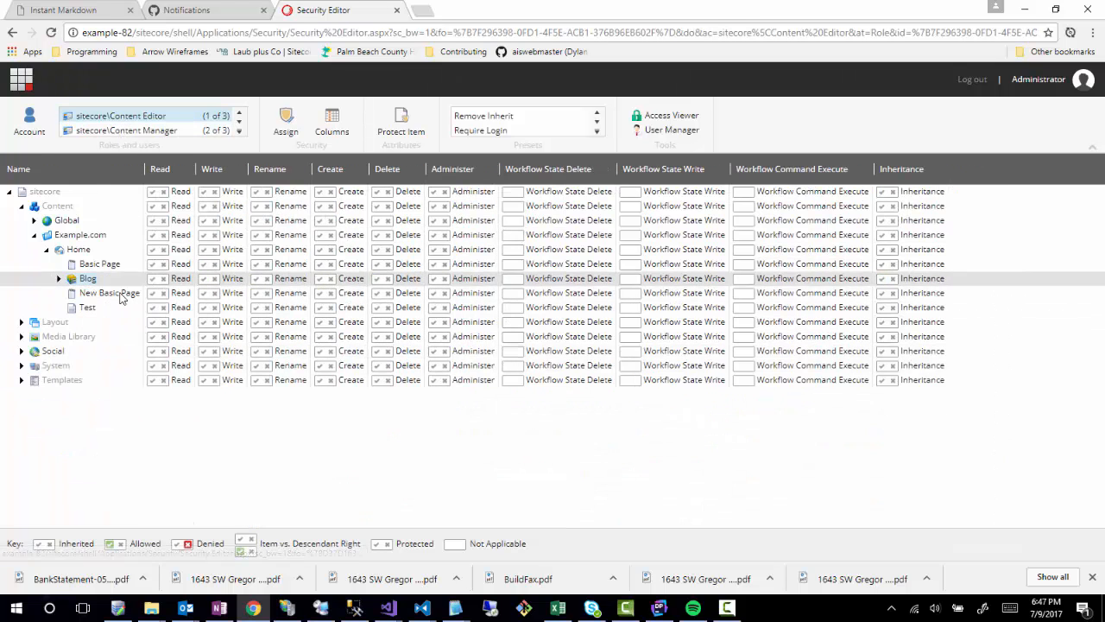
Tick Inheritance Item on the Blog item's security rights for Content Editor.
click(58, 279)
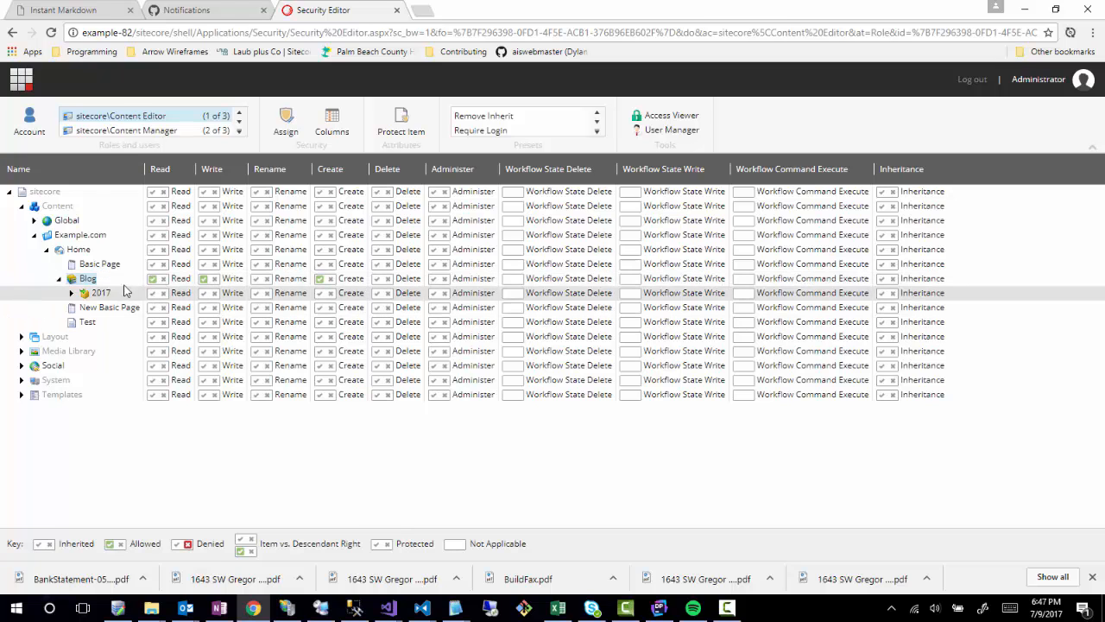
right_click(93, 287)
double_click(76, 280)
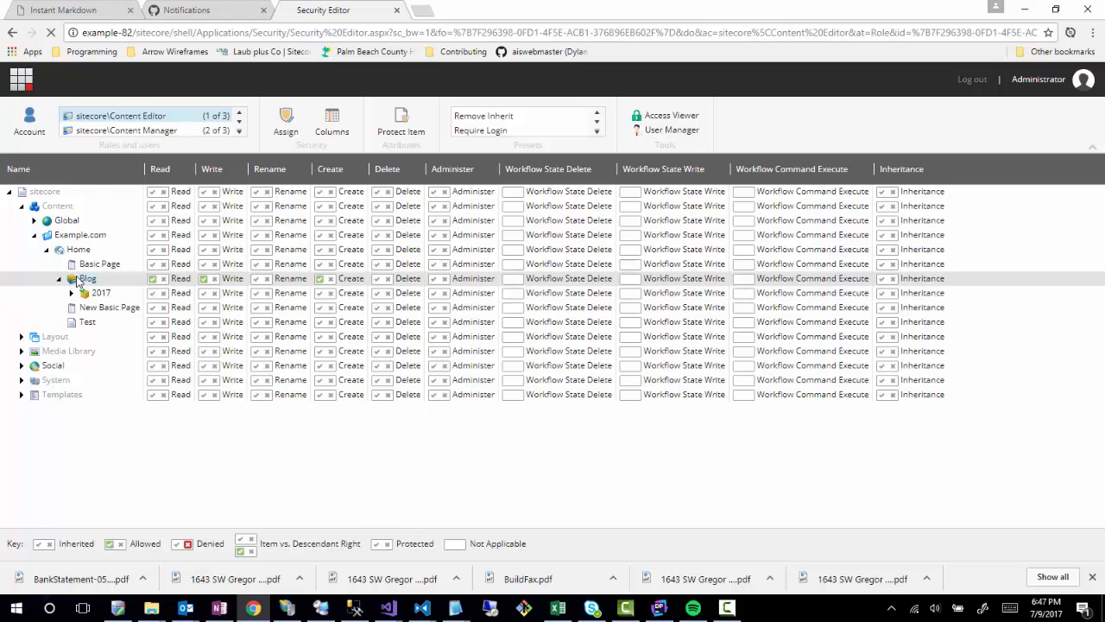
click(523, 451)
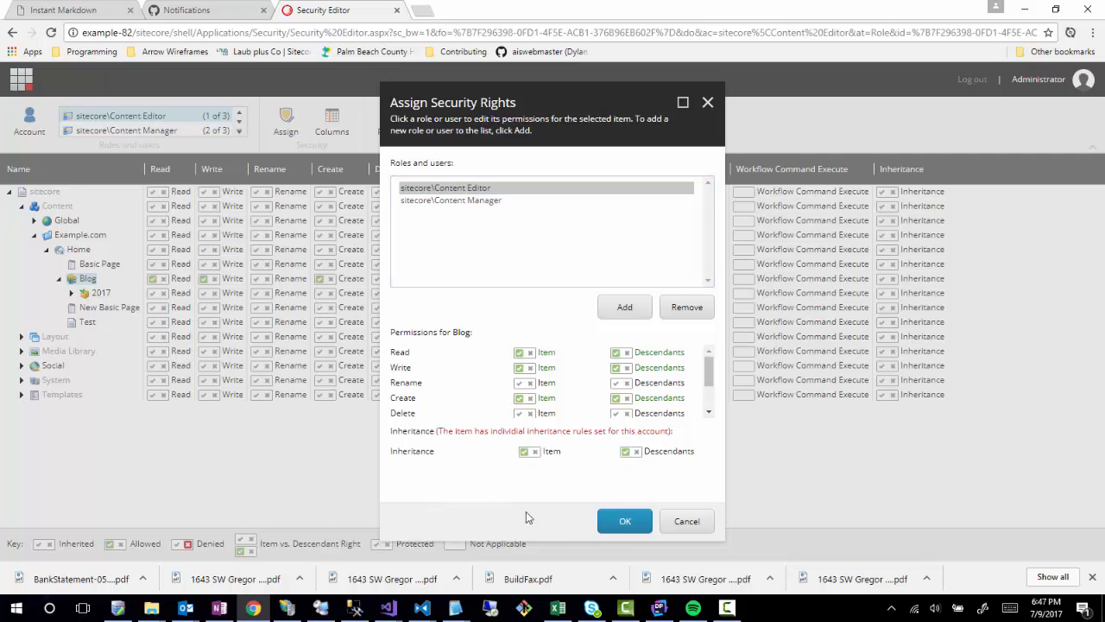
click(623, 521)
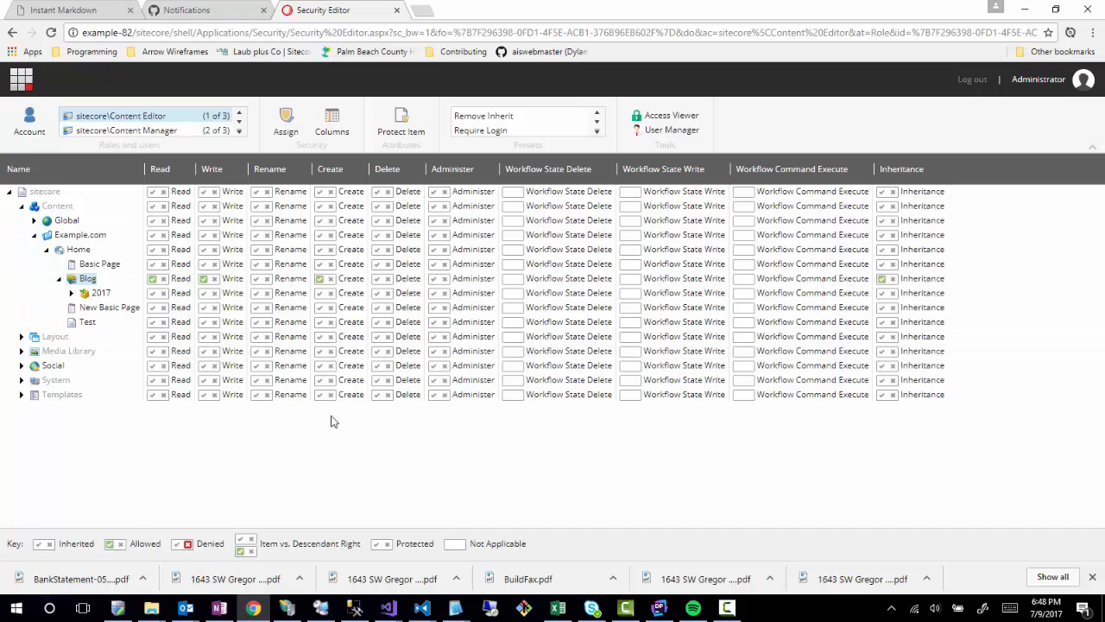
Expand System > Workflows > Content Workflow down to the Draft state's commands.
click(71, 293)
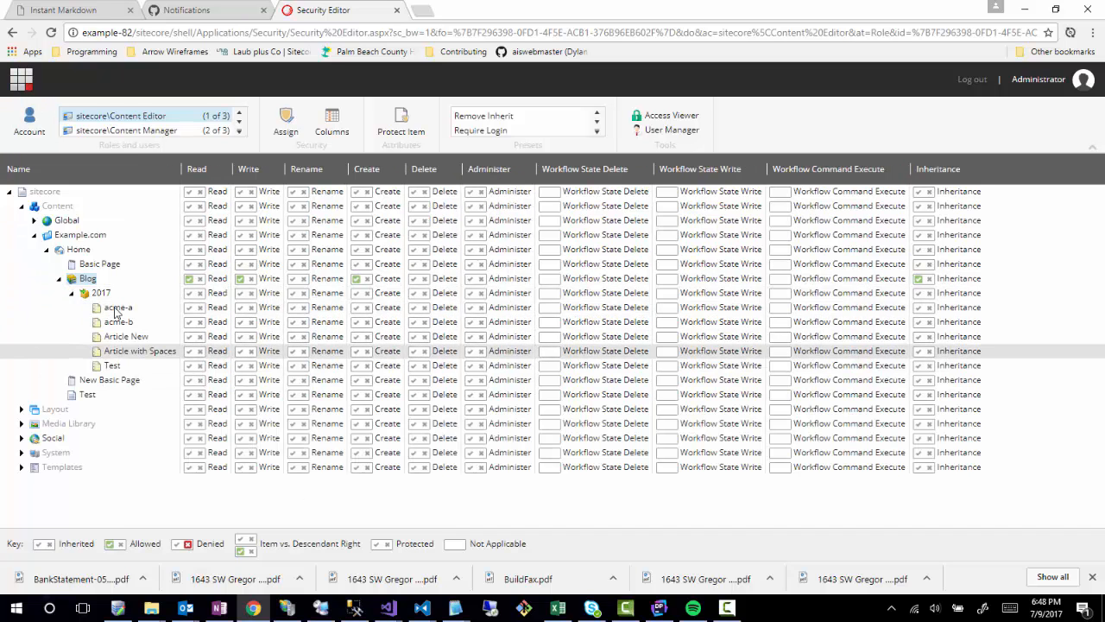
click(21, 453)
scroll(29, 501, down, 3)
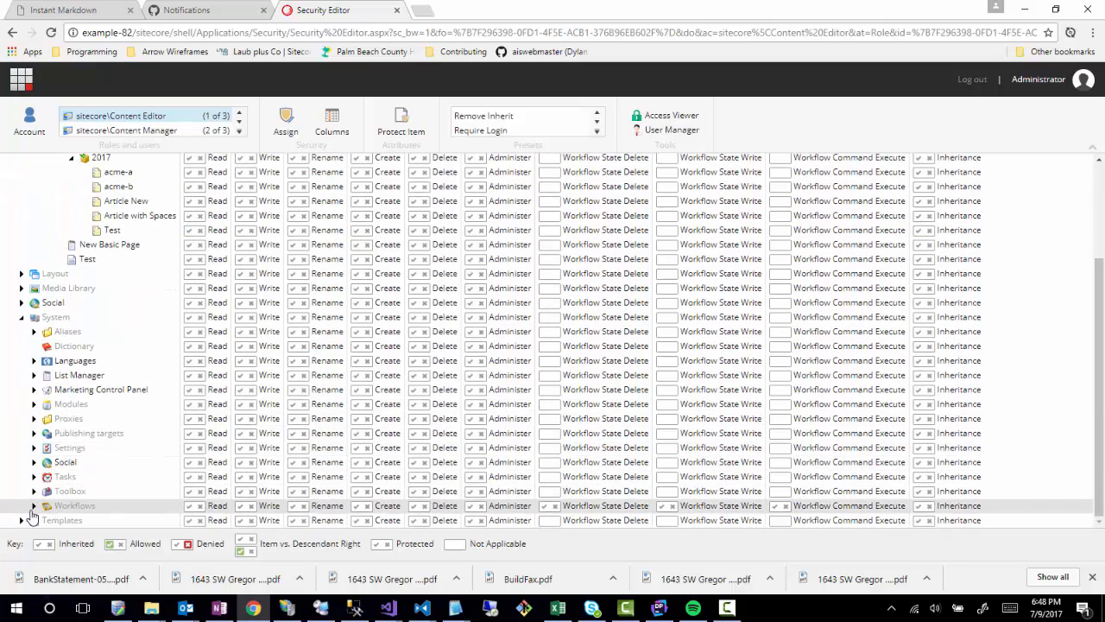
click(33, 506)
scroll(39, 483, down, 2)
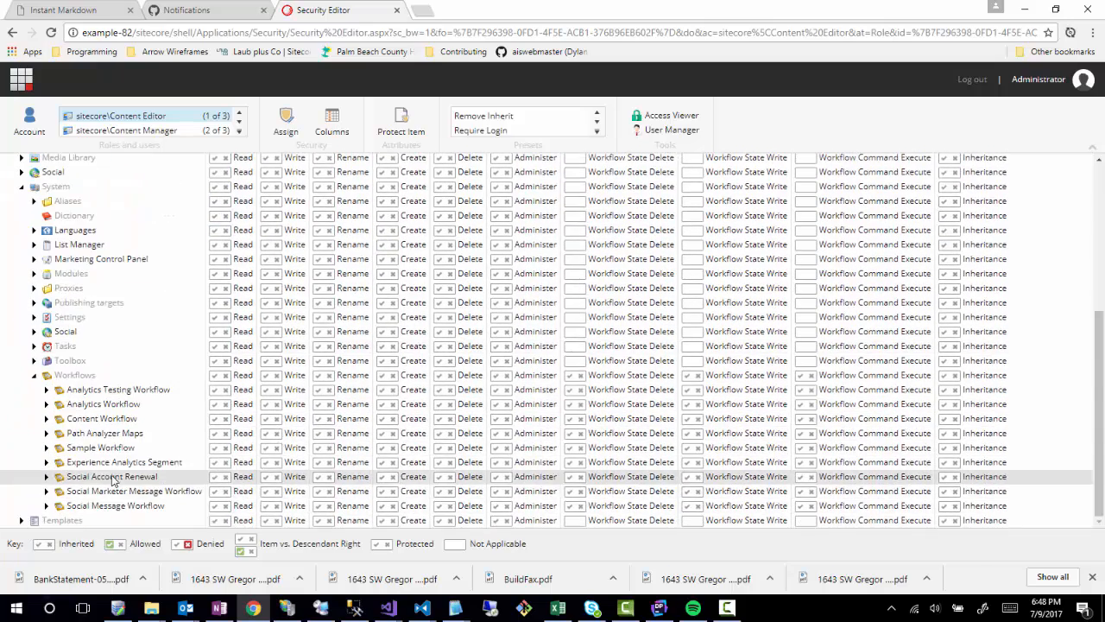
click(46, 419)
scroll(52, 424, down, 2)
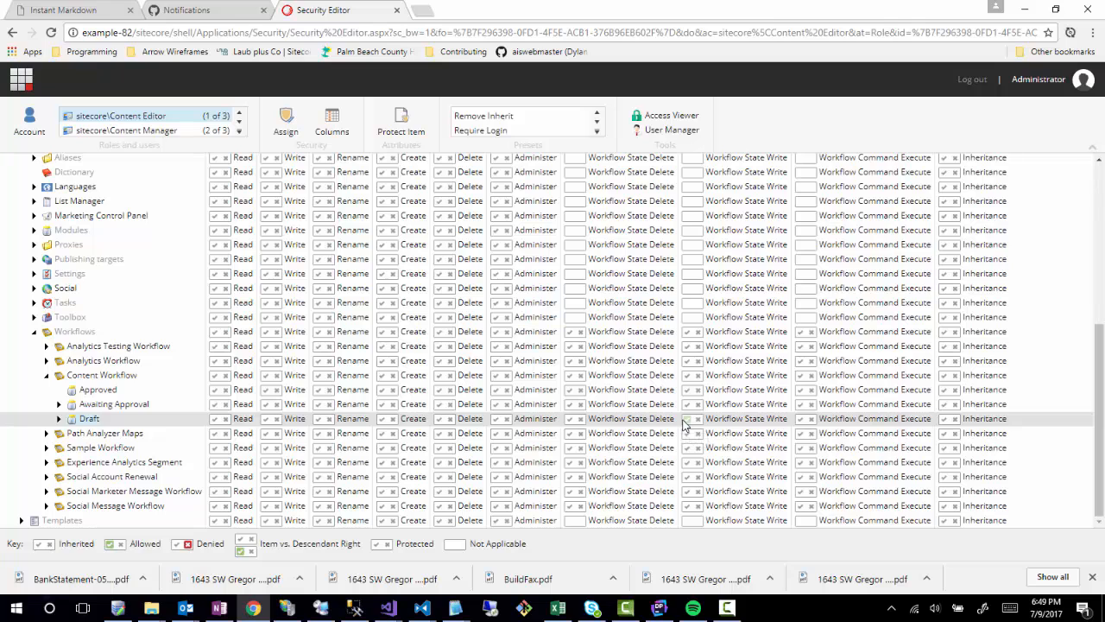
click(59, 419)
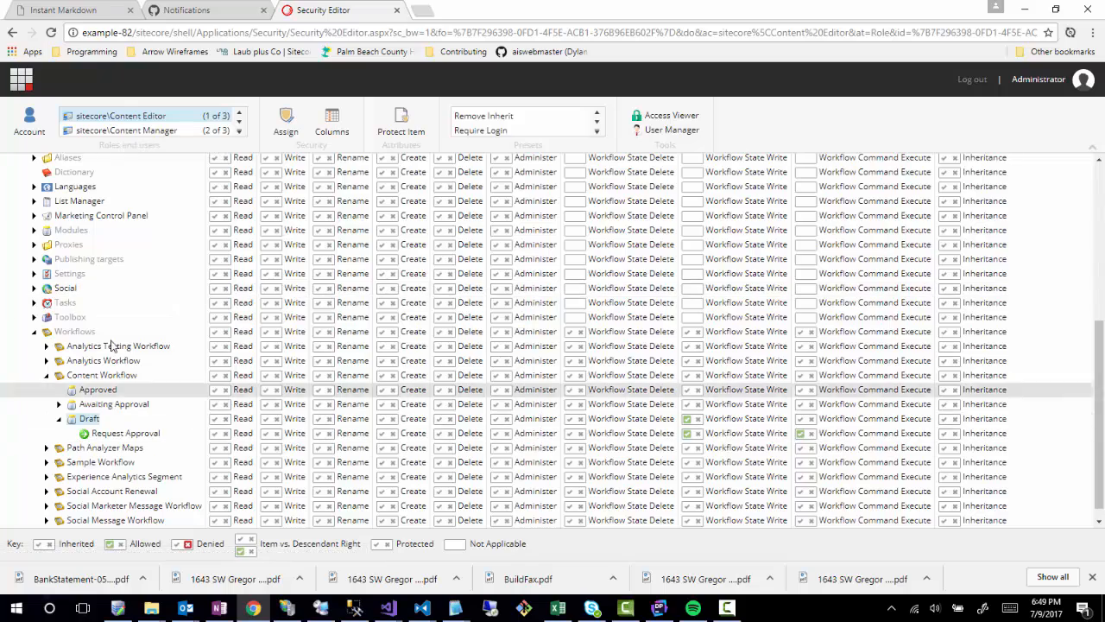
For Content Manager, allow Workflow State Write on the Draft and Awaiting Approval states.
click(125, 130)
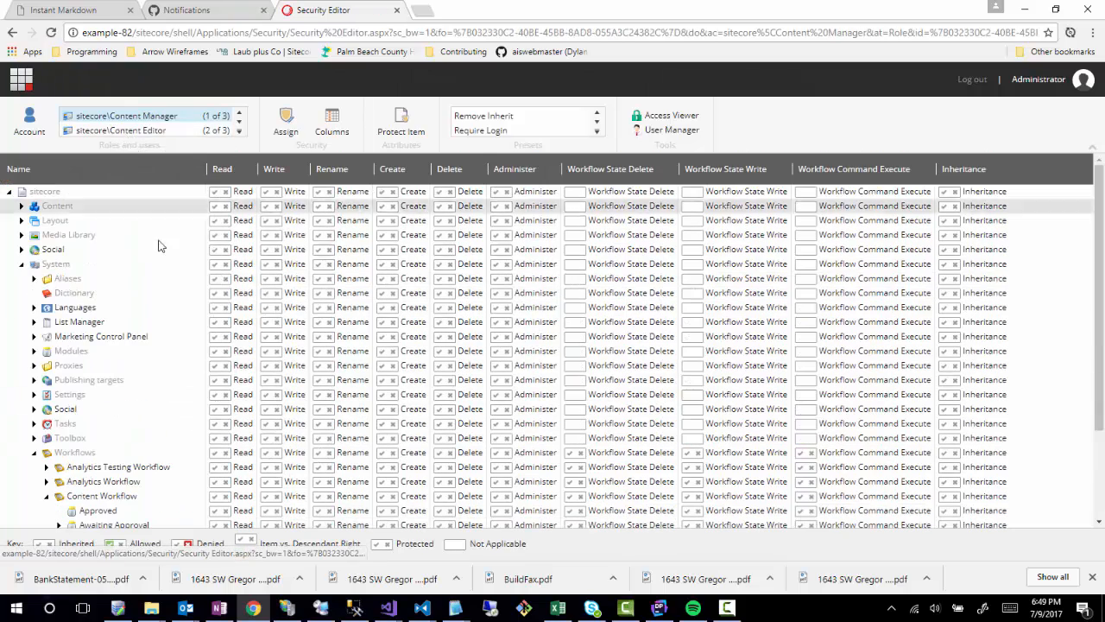
scroll(126, 387, down, 3)
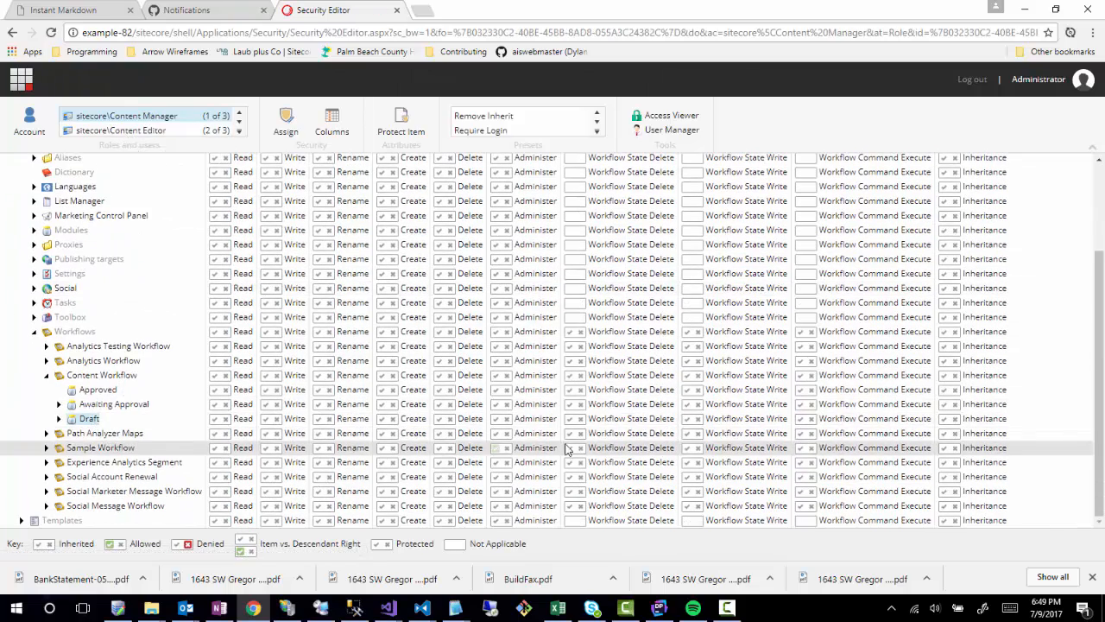
click(688, 421)
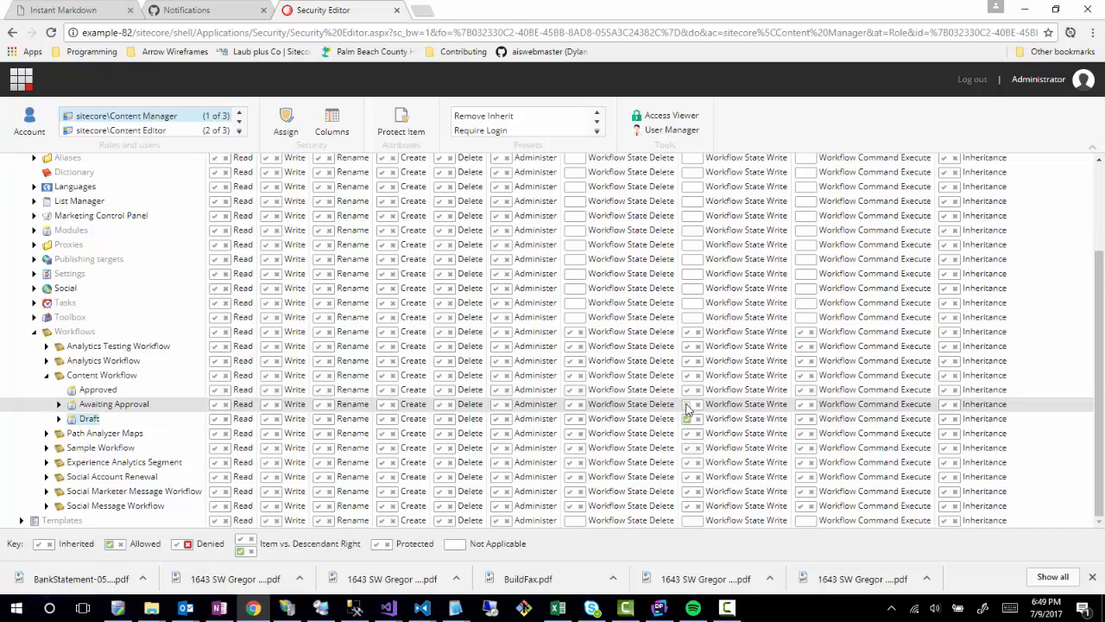
click(686, 406)
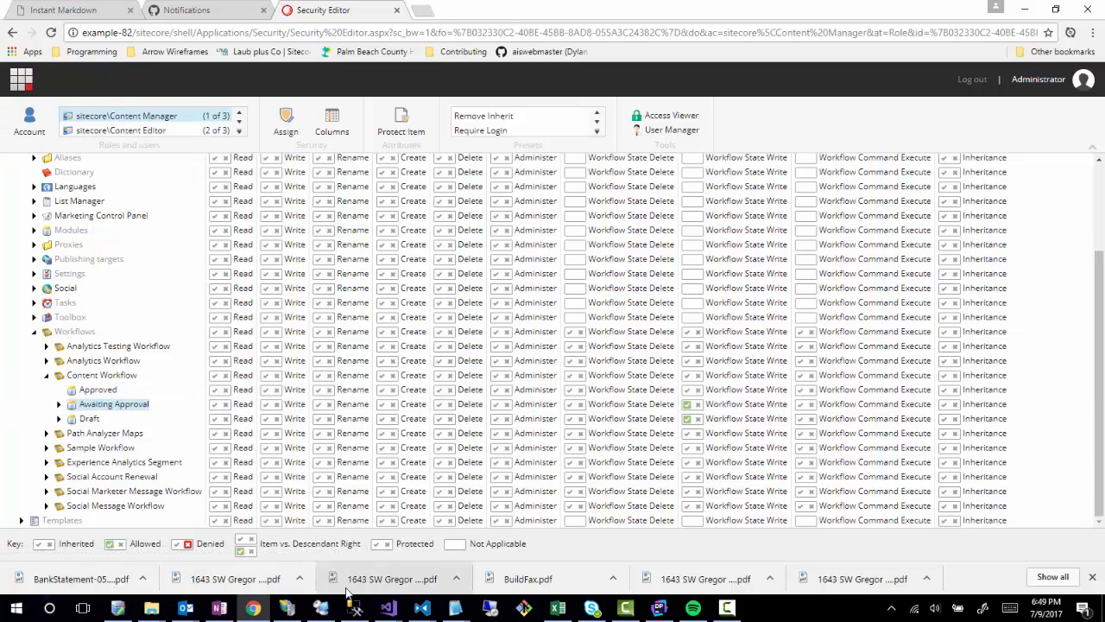
right_click(252, 611)
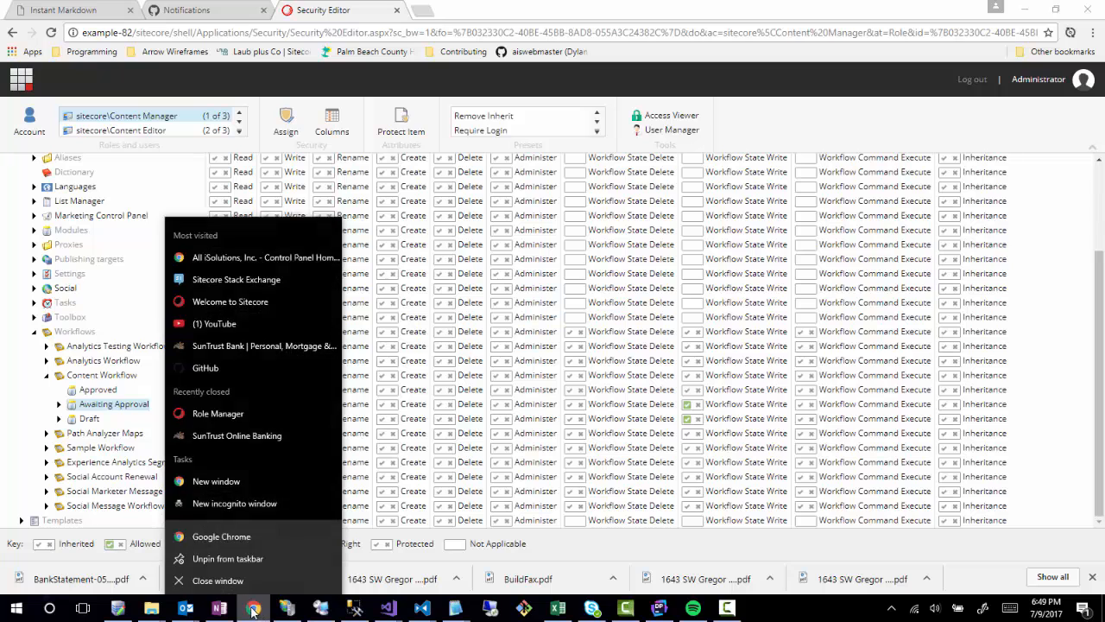
Open a new Chrome incognito window at example-82/sitecore.
click(247, 503)
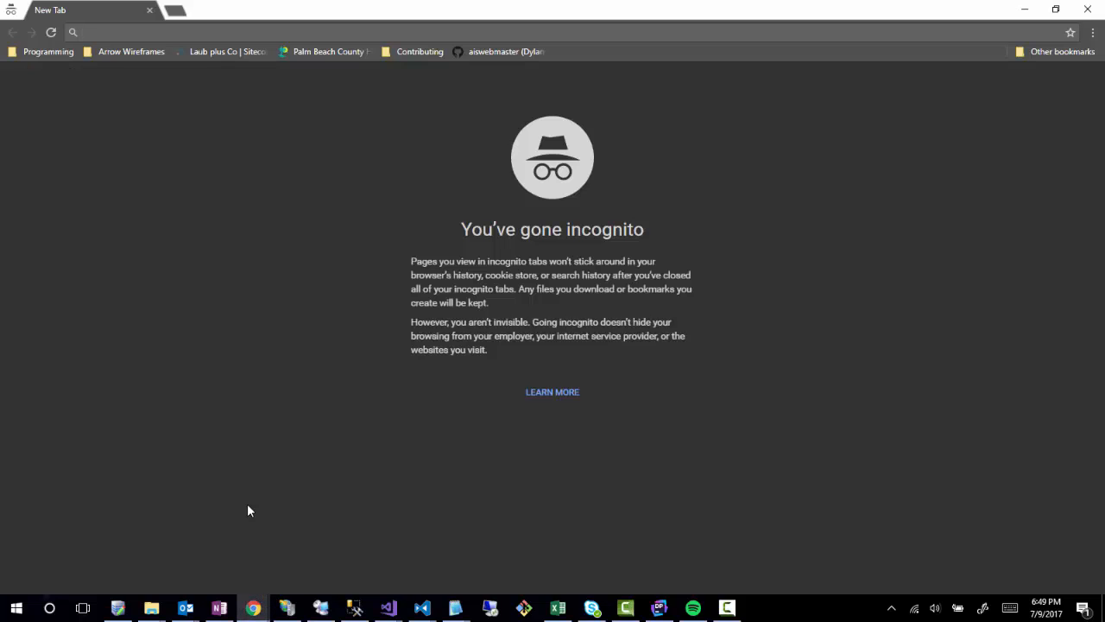
text(http://)
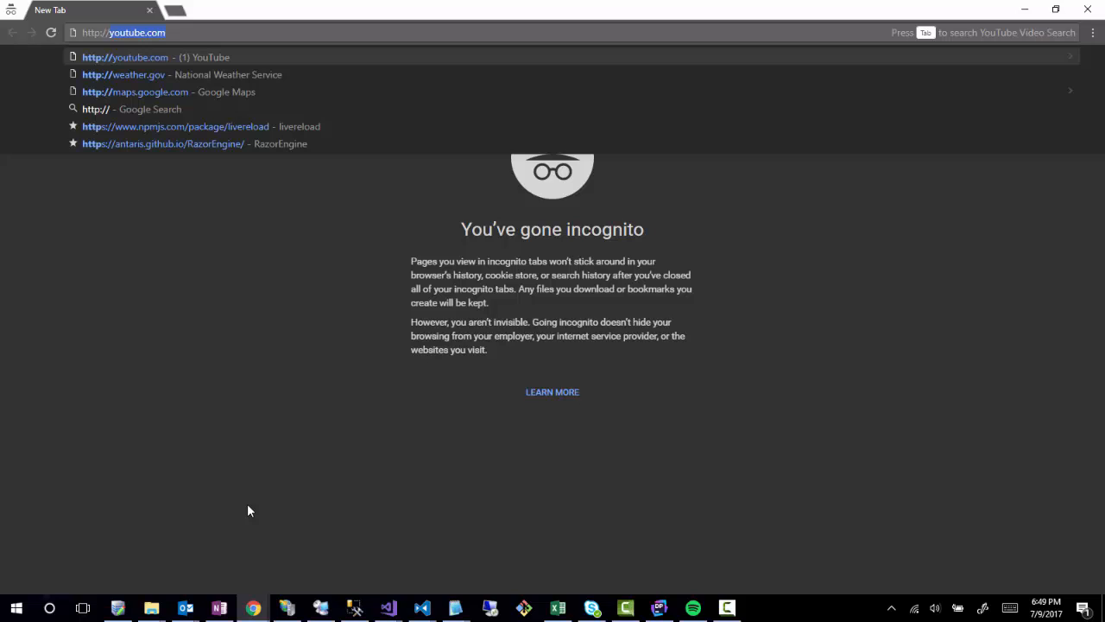
text(exa)
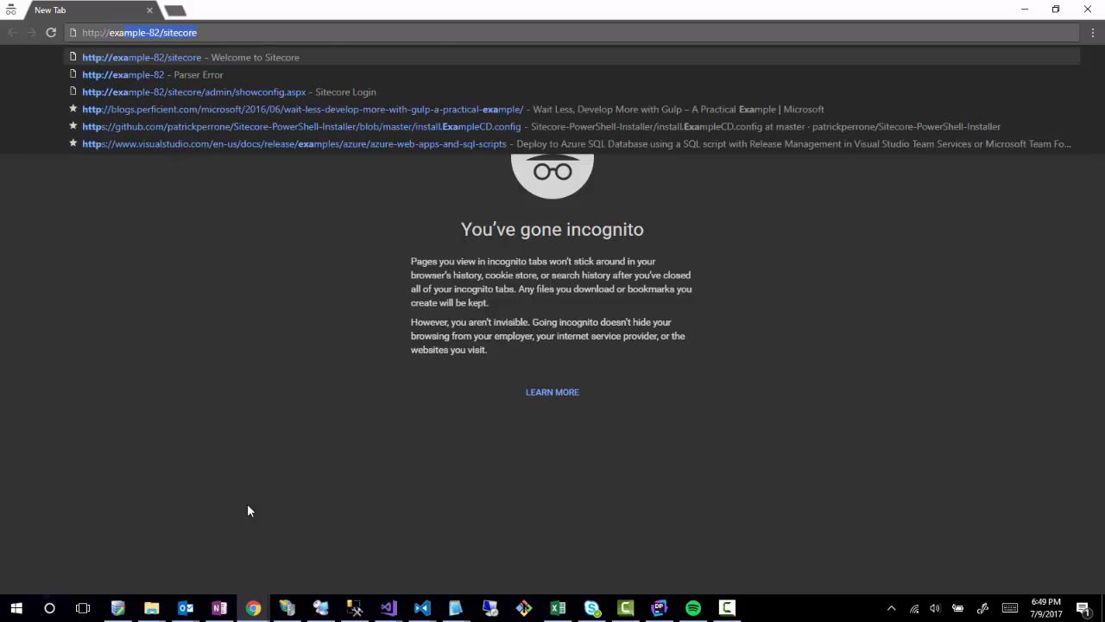
key(Return)
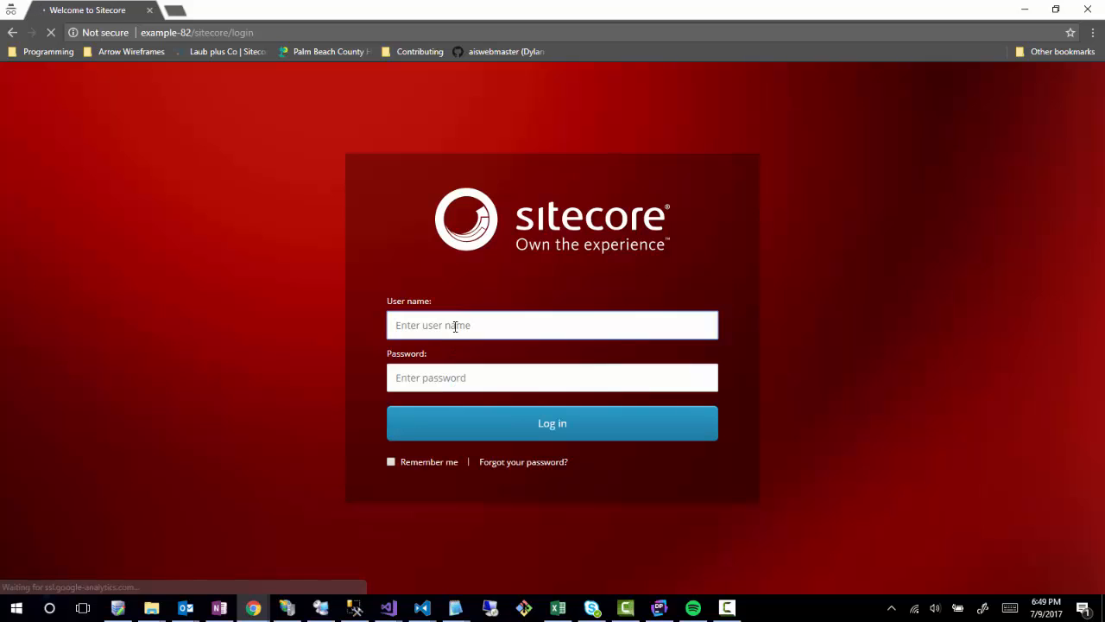
Sign in with the content editor user's credentials and open Content Editor.
text(ce)
key(Tab)
text(b••••)
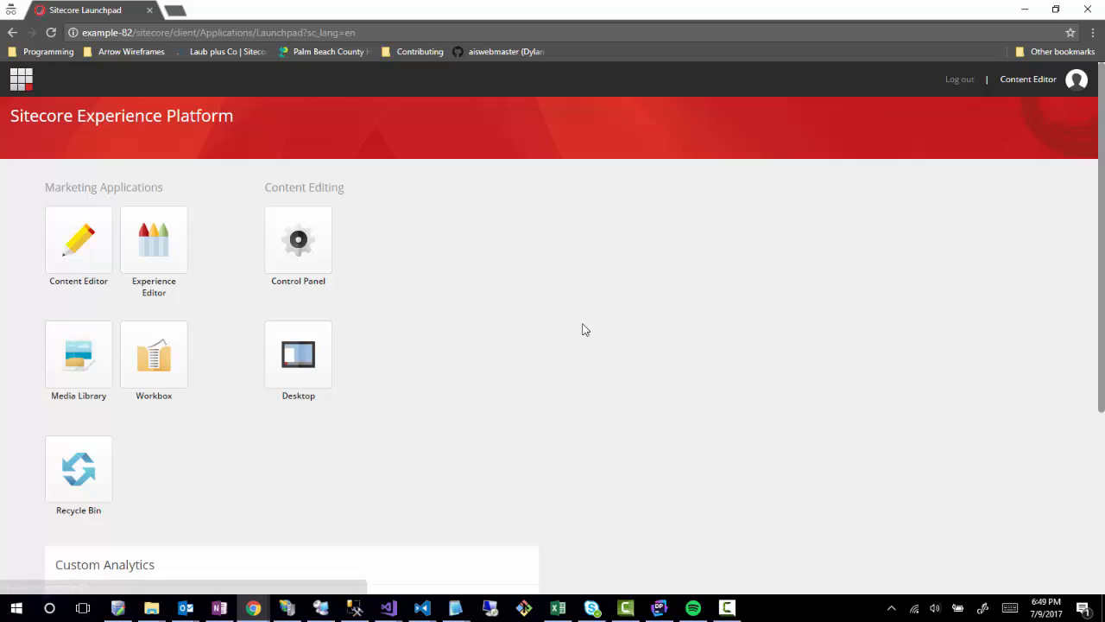
click(82, 243)
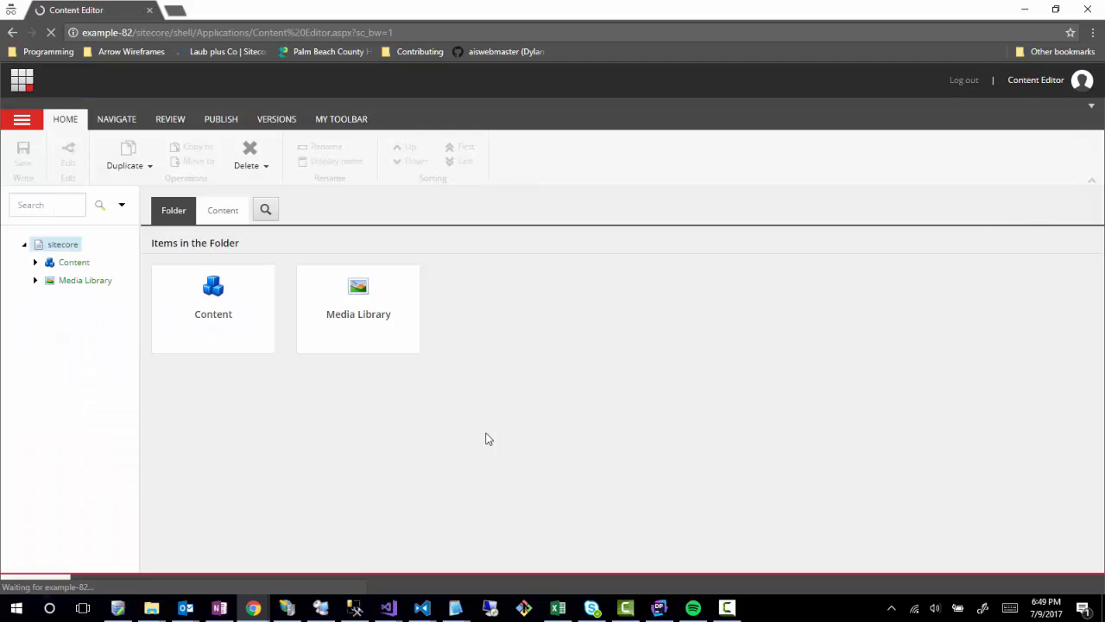
Expand Content > Example.com > Home > Blog, widen the tree pane and select Blog.
click(35, 263)
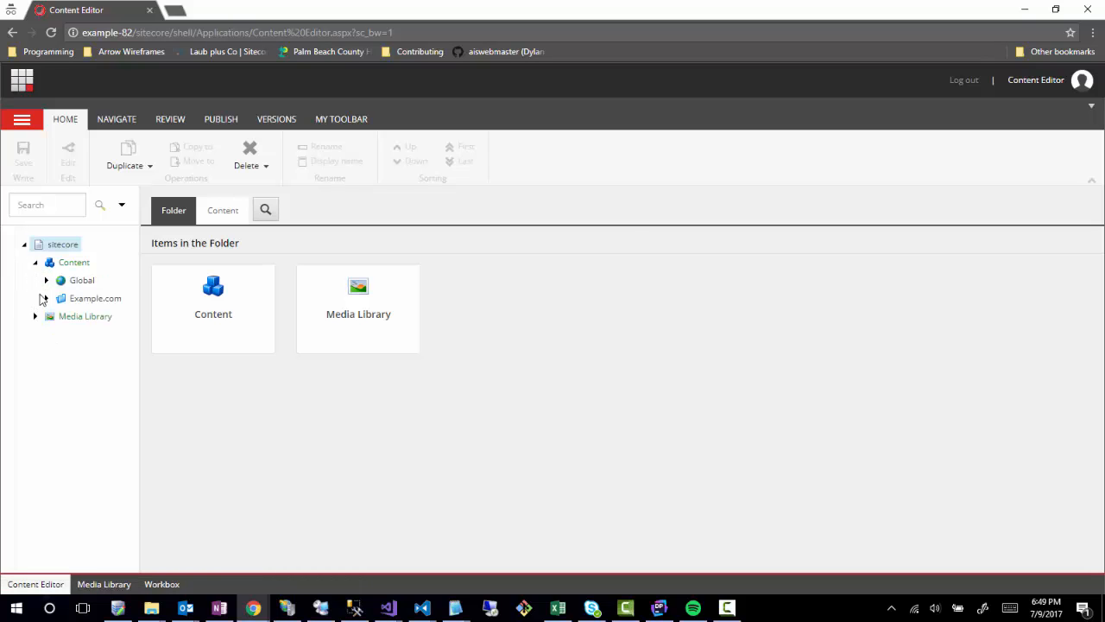
click(46, 298)
click(57, 317)
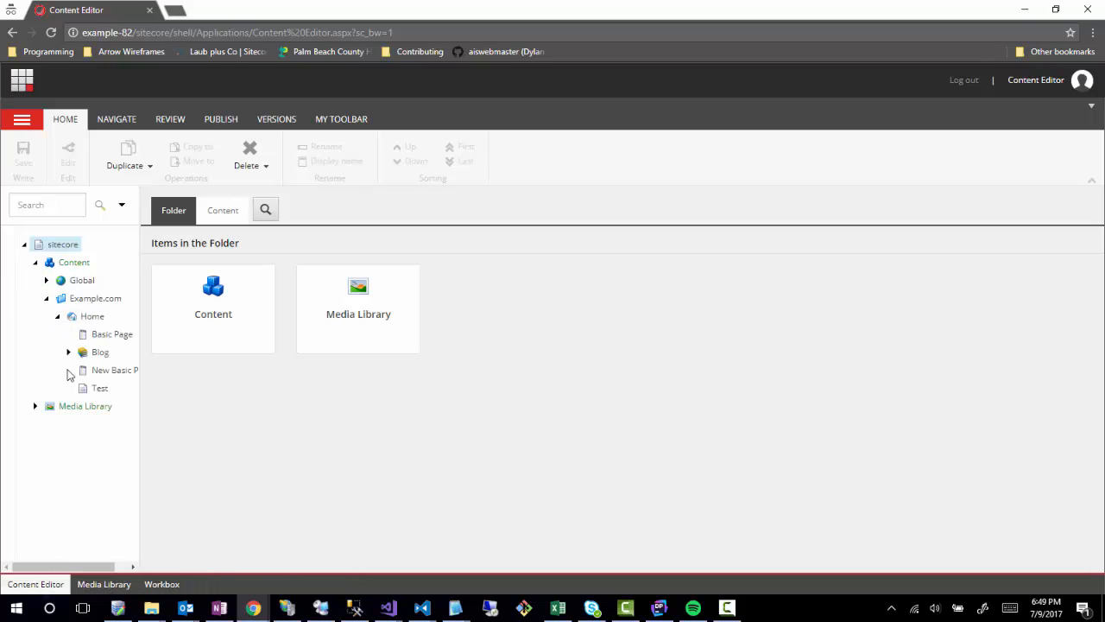
click(68, 352)
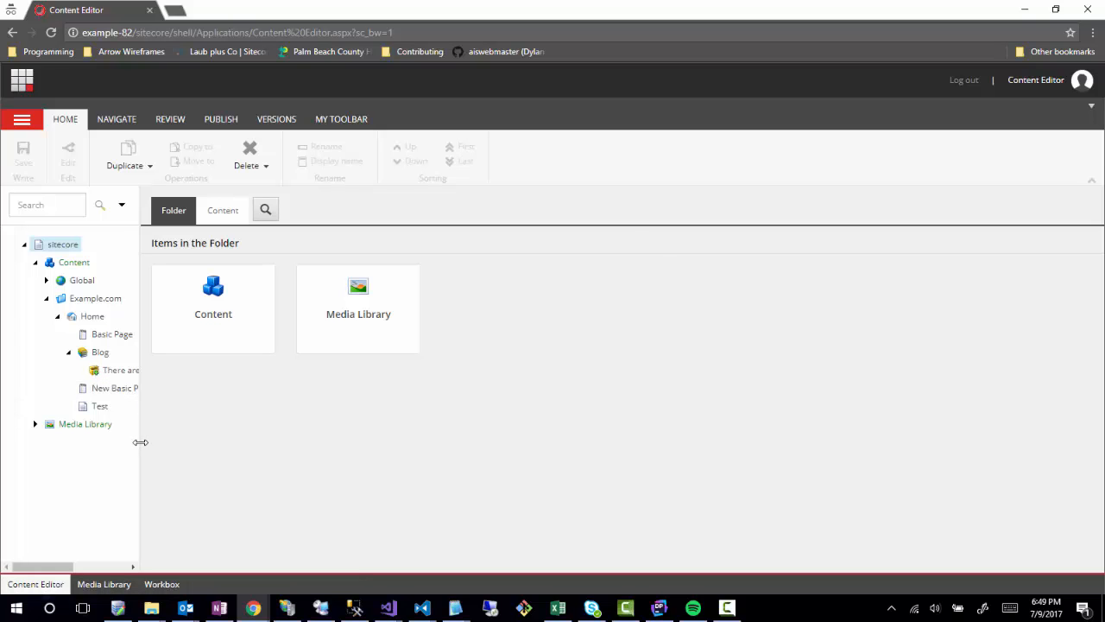
drag(141, 442, 182, 458)
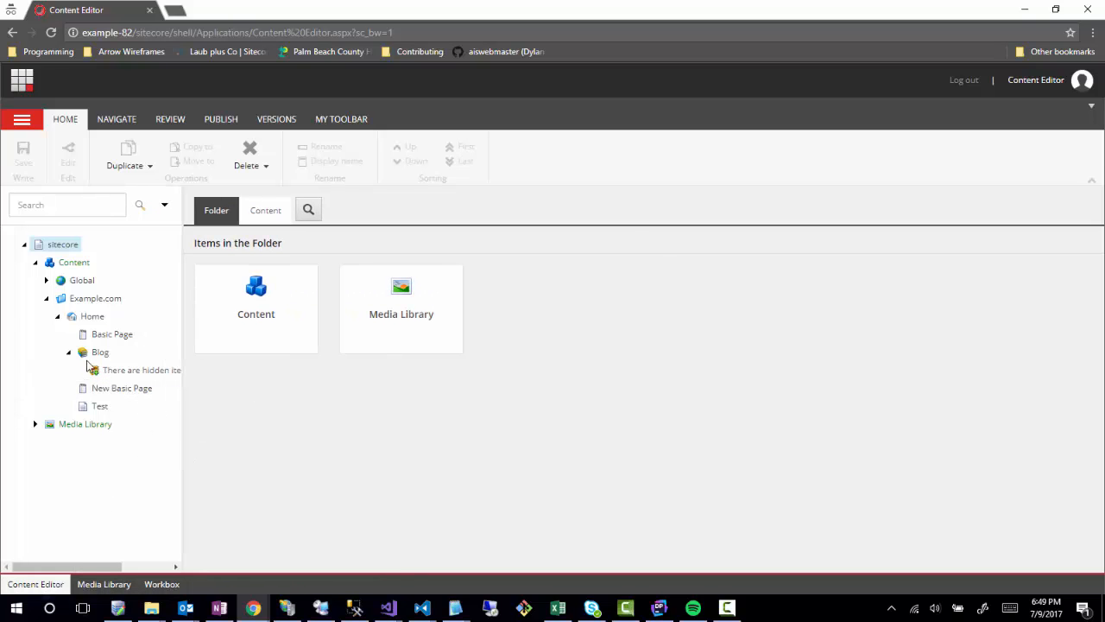
right_click(424, 119)
click(410, 127)
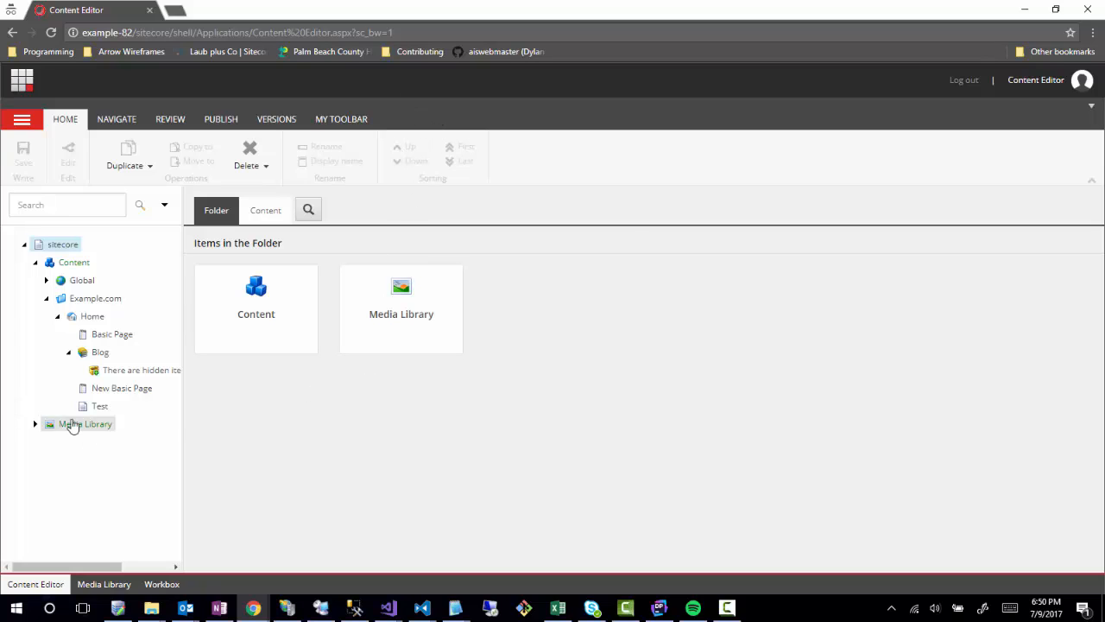
click(95, 354)
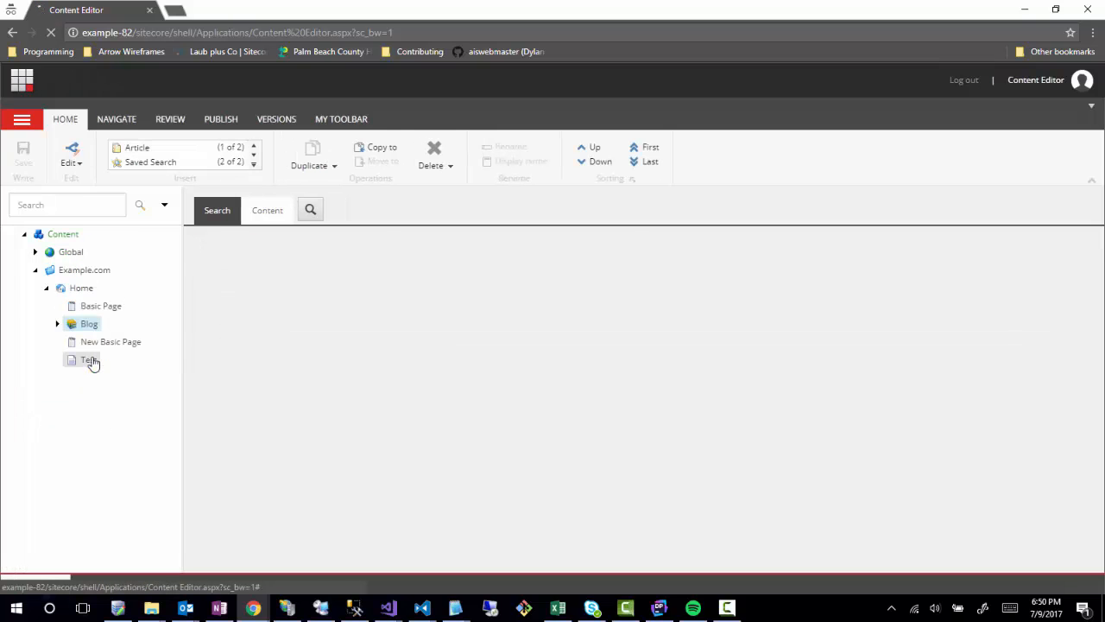
Insert a new Article named 'Another Test' under Blog.
right_click(78, 327)
mouse_move(115, 344)
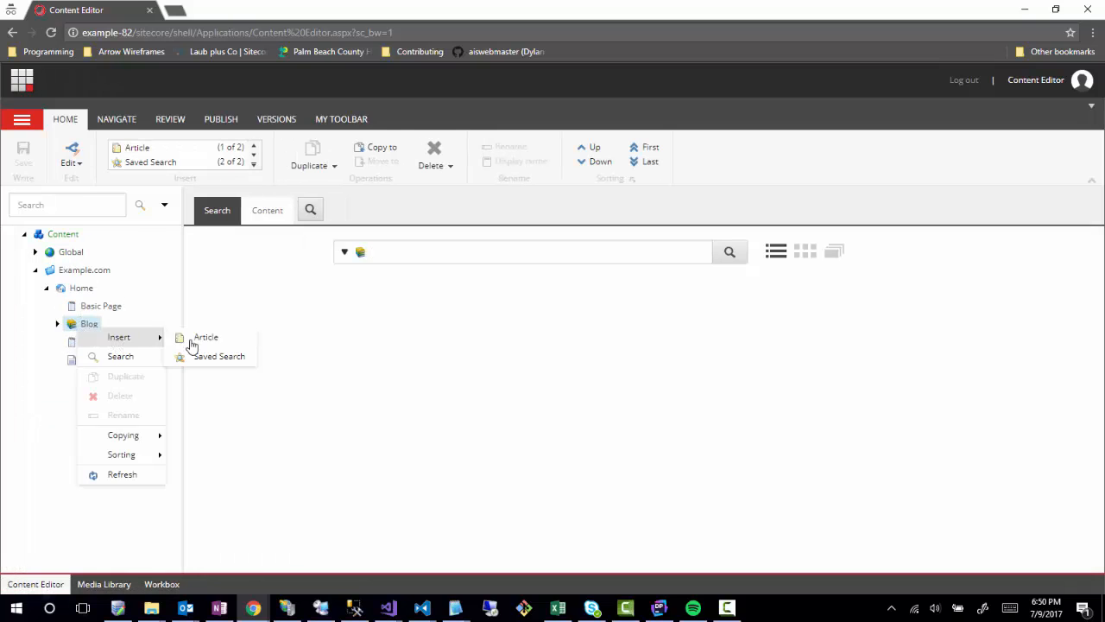
click(195, 339)
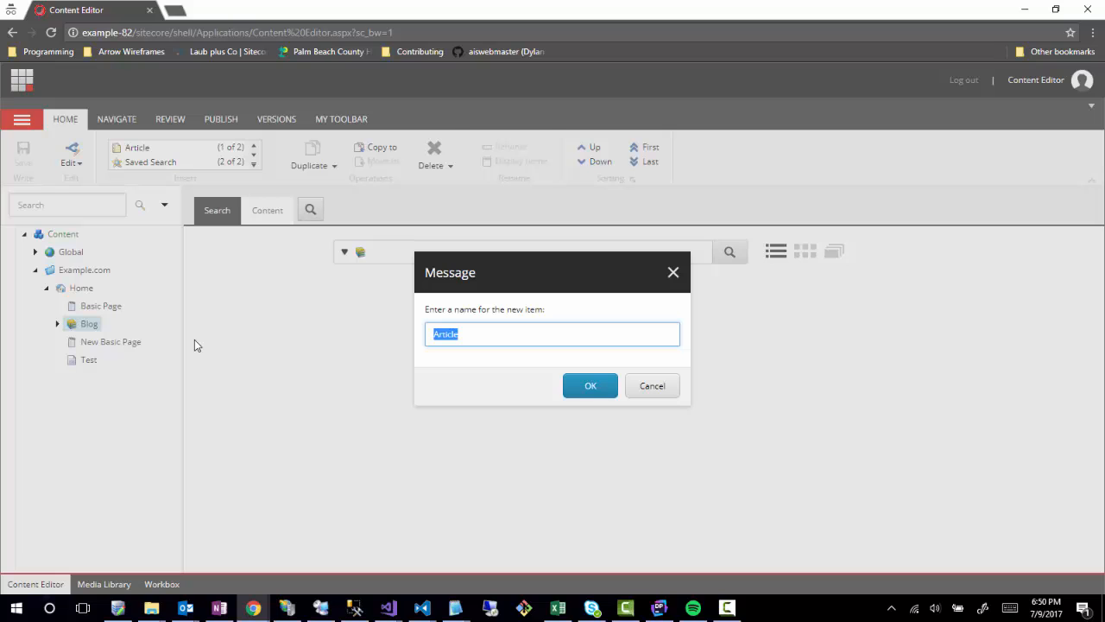
text(Another Test)
key(Return)
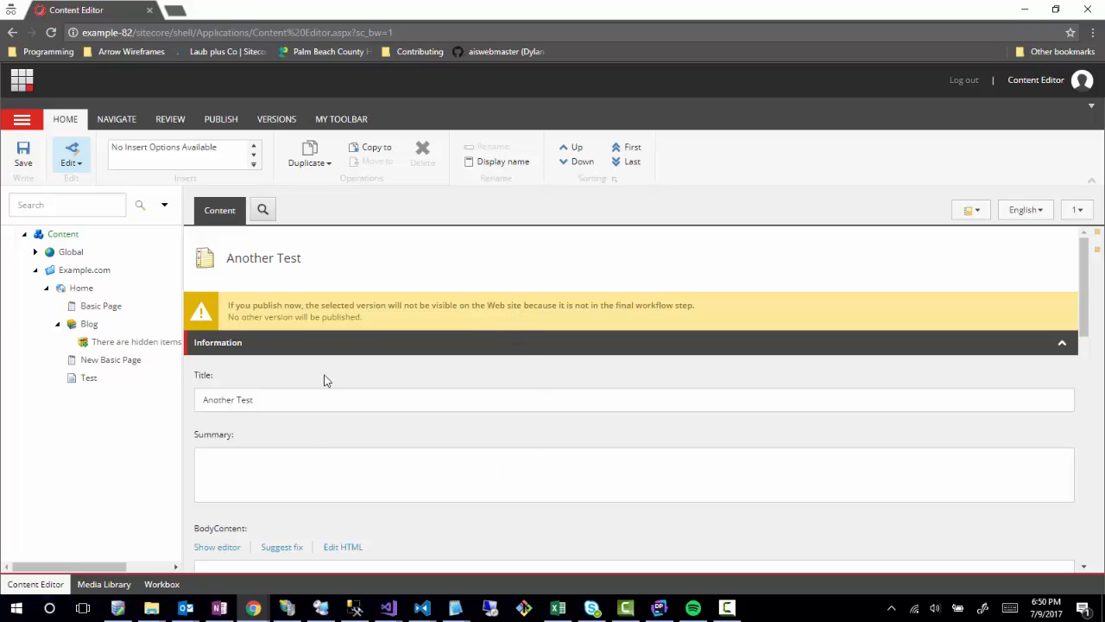
scroll(333, 463, down, 3)
scroll(304, 501, up, 2)
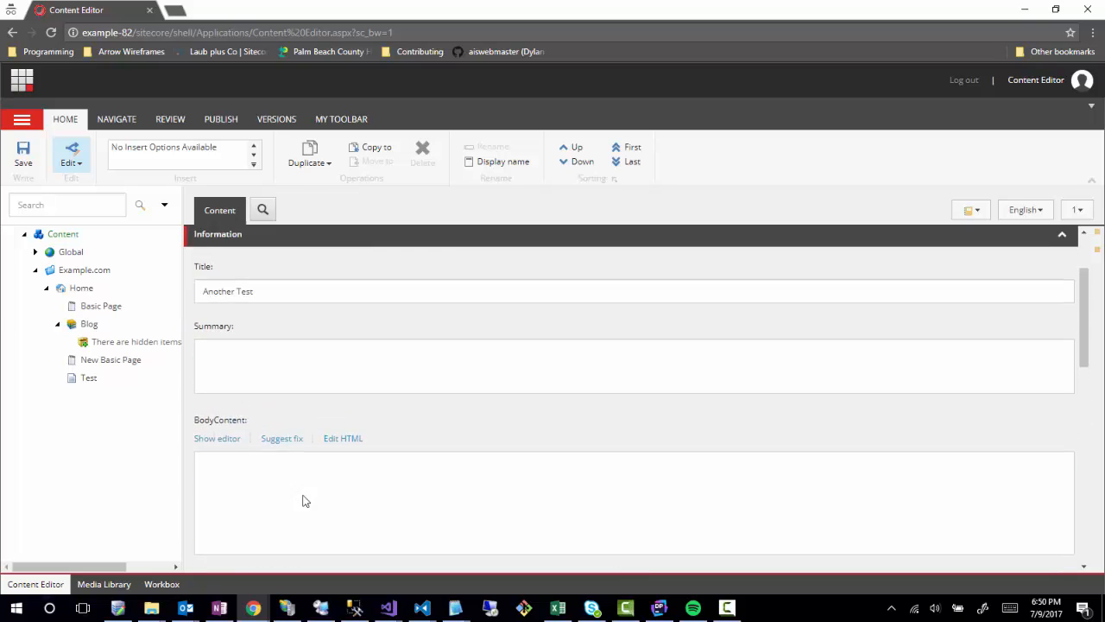
scroll(222, 461, up, 2)
Append '1' to the title so it reads 'Another Test 1'.
click(304, 408)
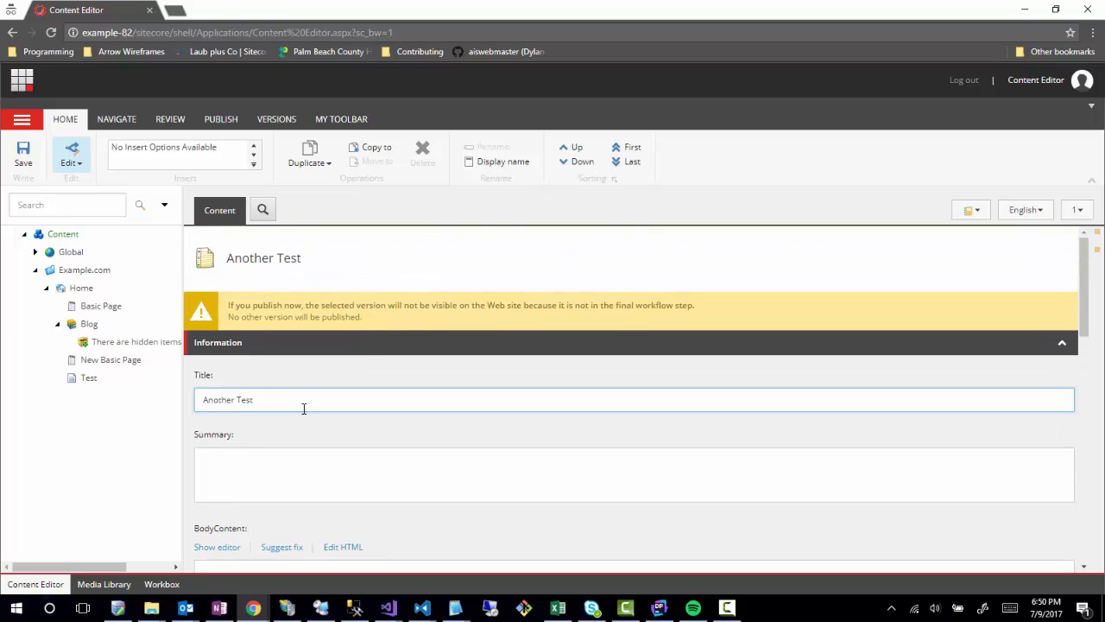
text(1)
click(272, 479)
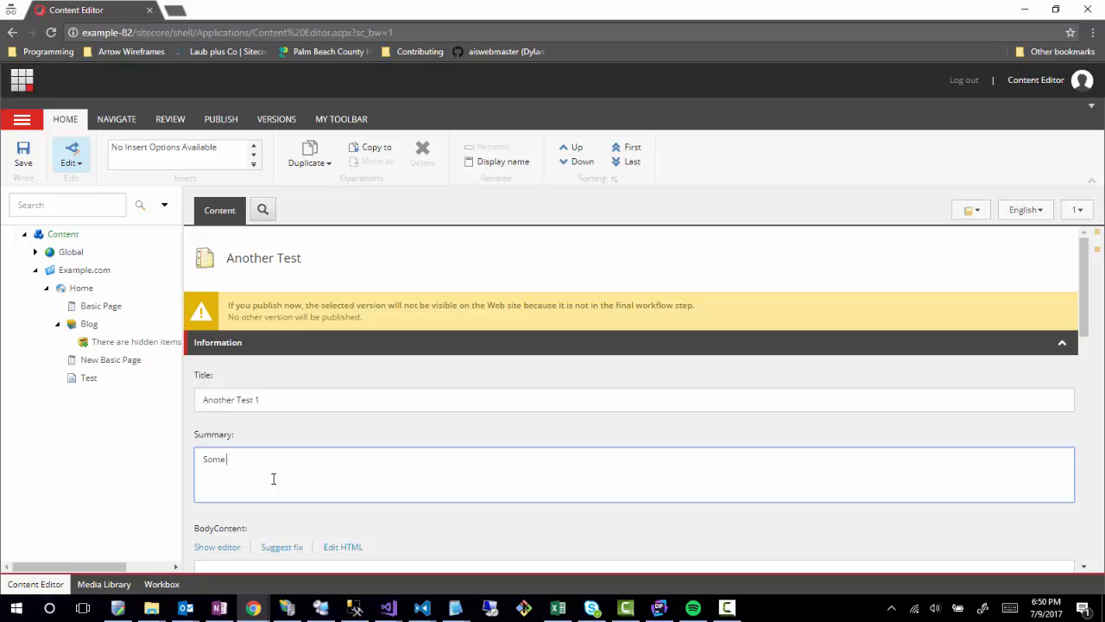
scroll(284, 466, down, 3)
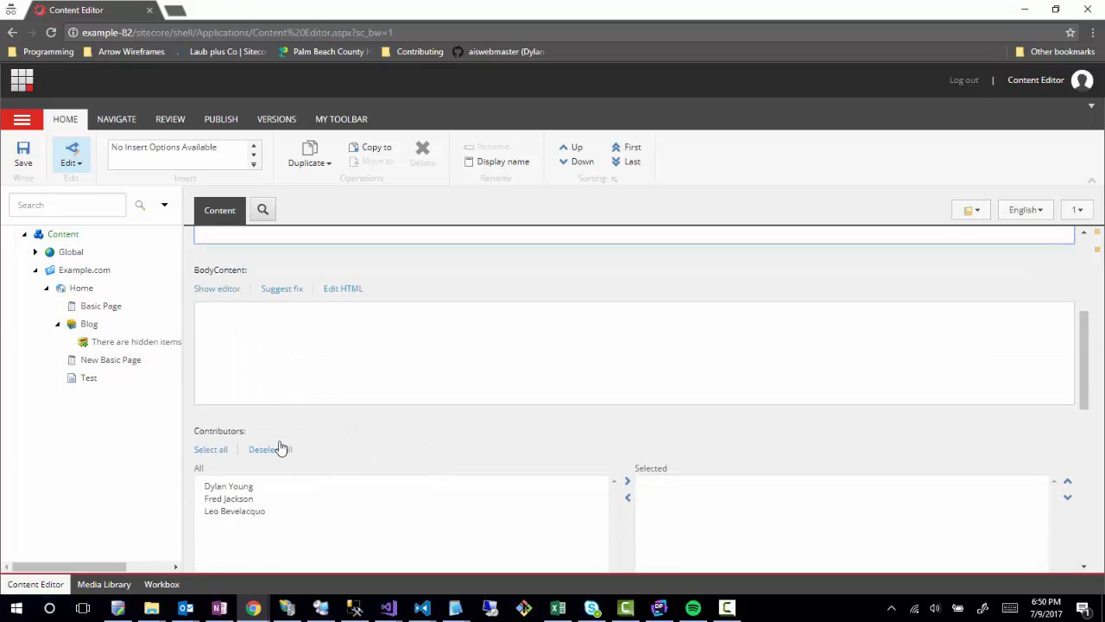
Set the body content to 'Some COntent' in the HTML editor.
click(335, 289)
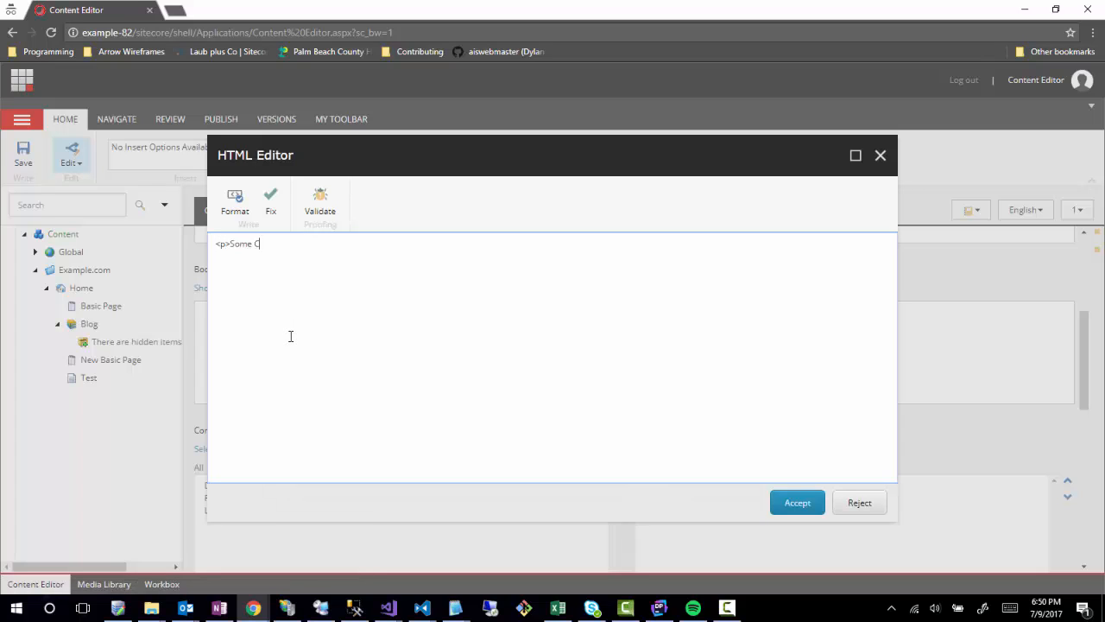
text(<p>Some COntent</p>)
click(788, 502)
Add a person to the Contributors list and save the article.
scroll(314, 507, down, 3)
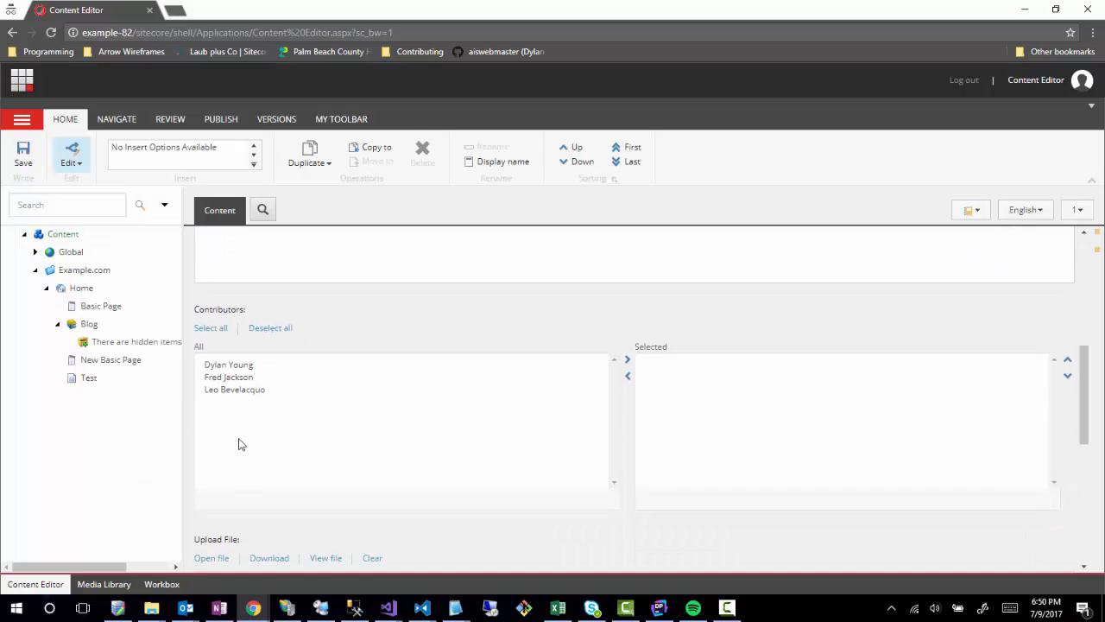
double_click(243, 381)
scroll(354, 484, down, 5)
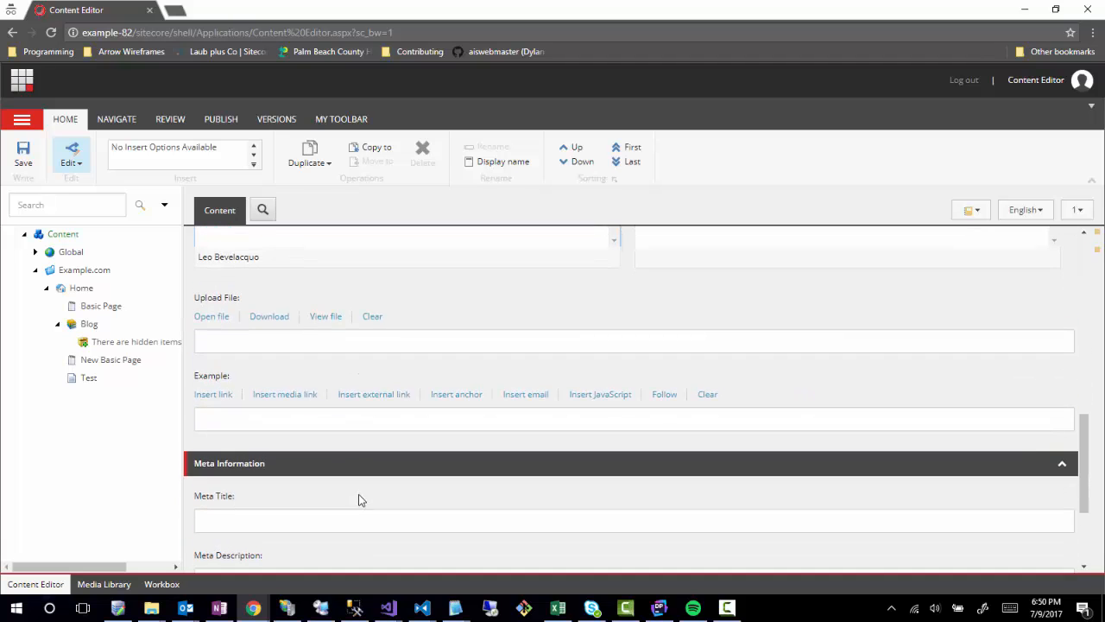
scroll(279, 553, down, 3)
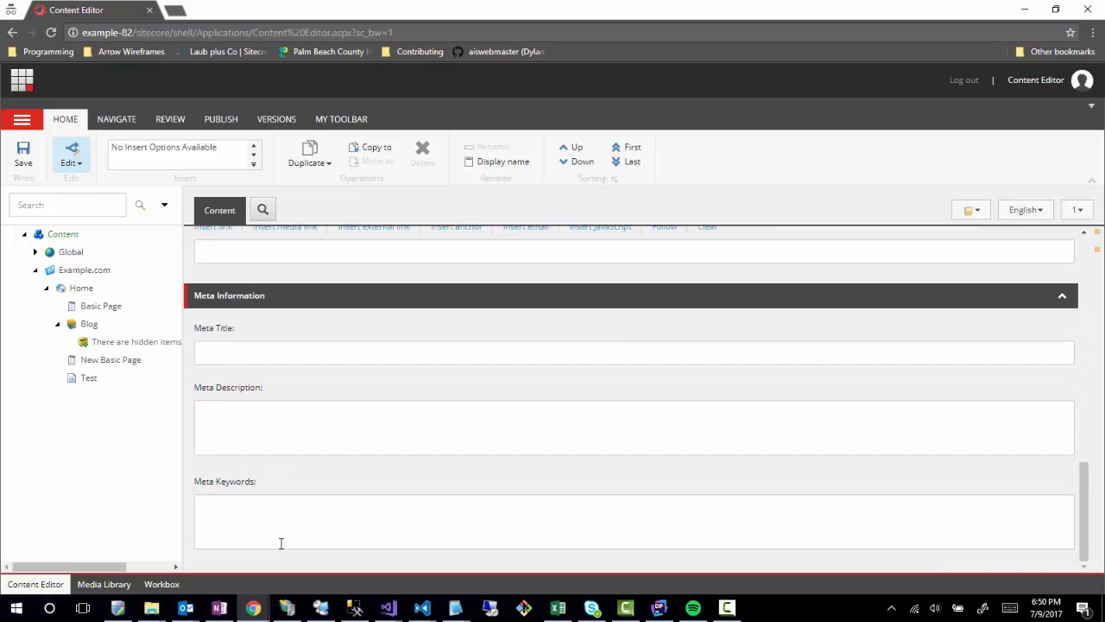
click(24, 152)
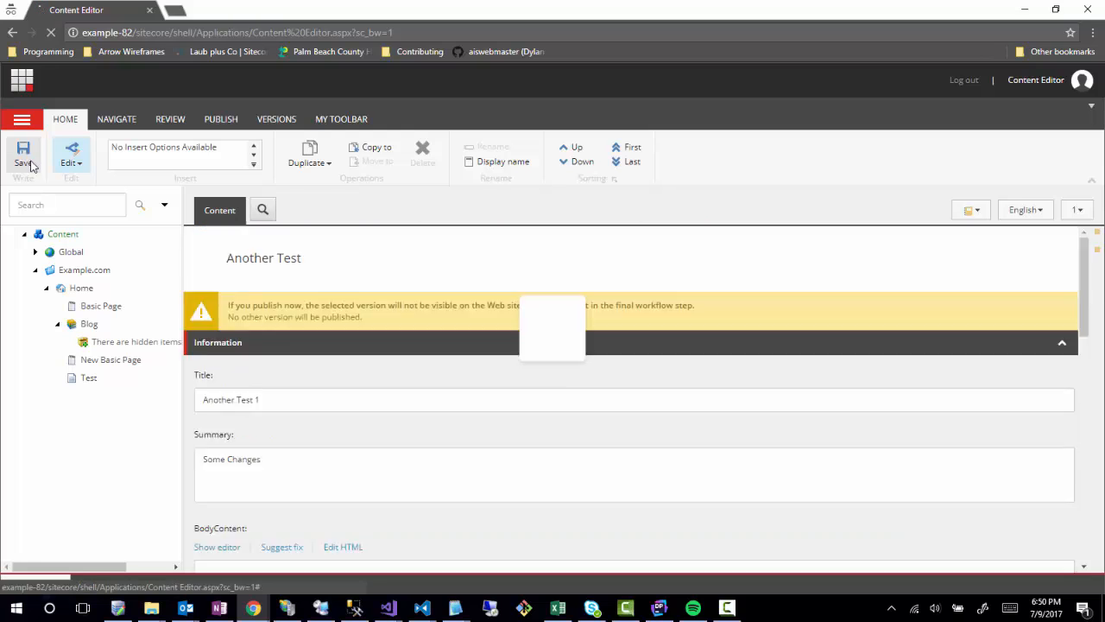
scroll(464, 476, up, 8)
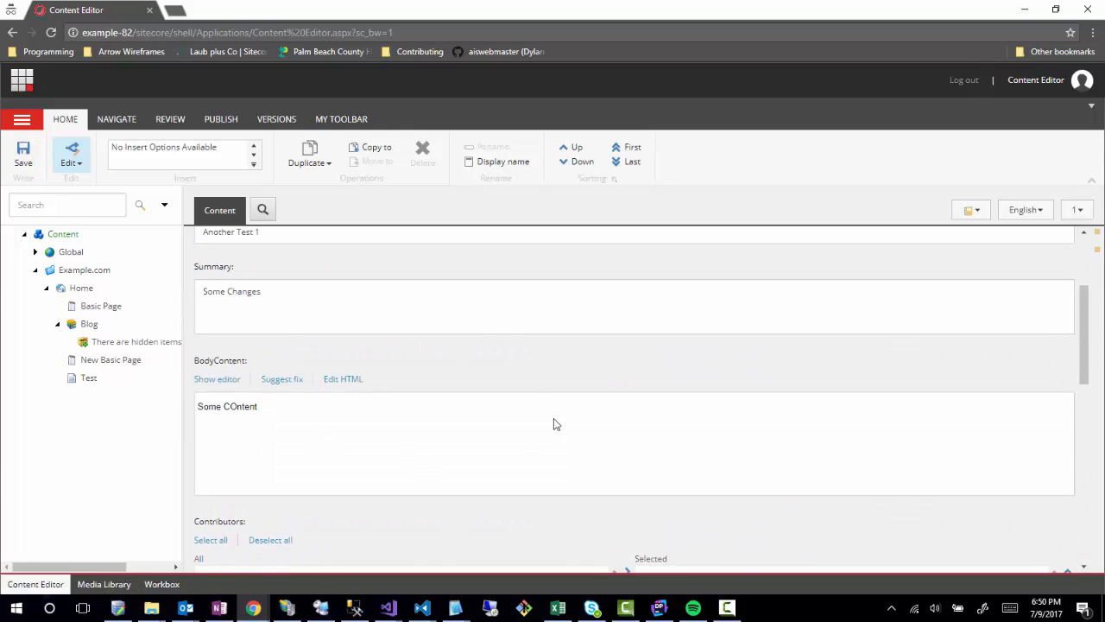
scroll(380, 432, up, 3)
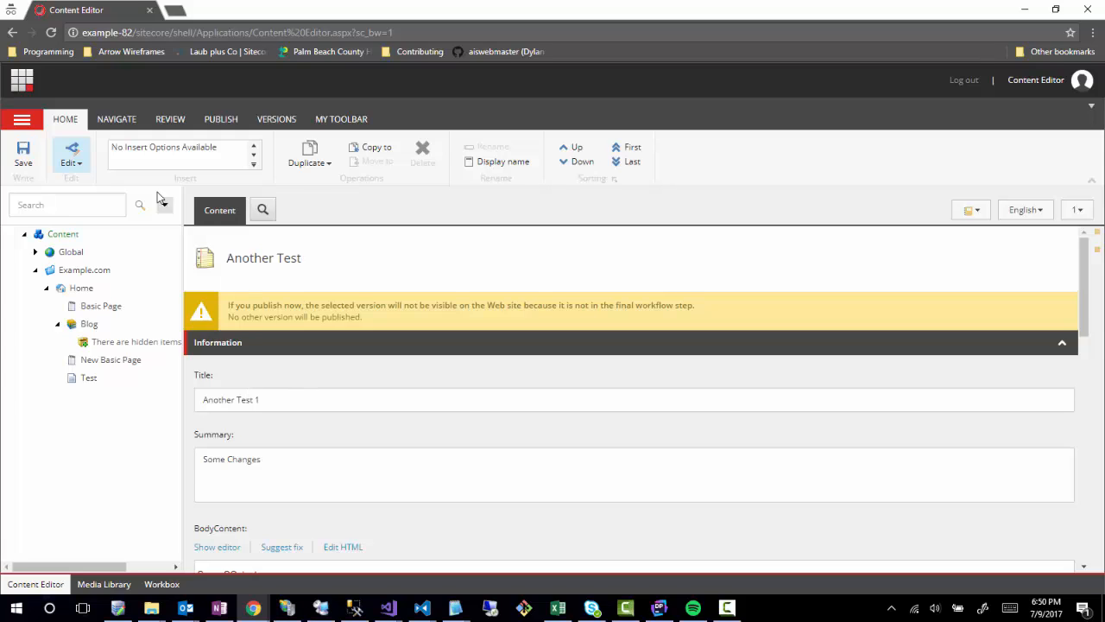
Look over Another Test's workflow history, then check the article in to release the lock.
click(175, 126)
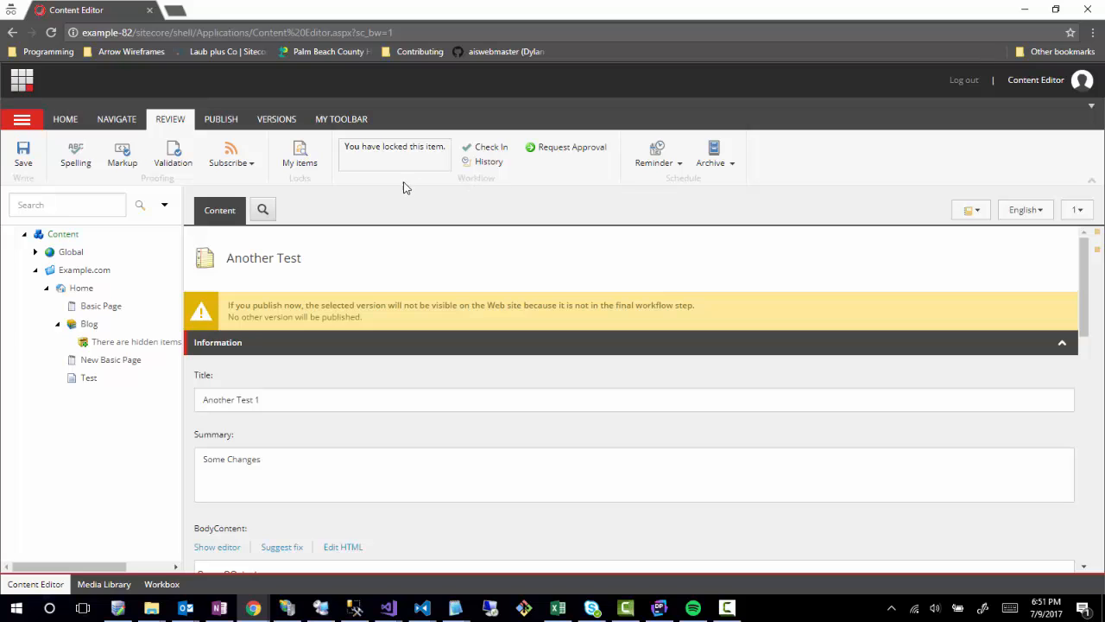
click(484, 168)
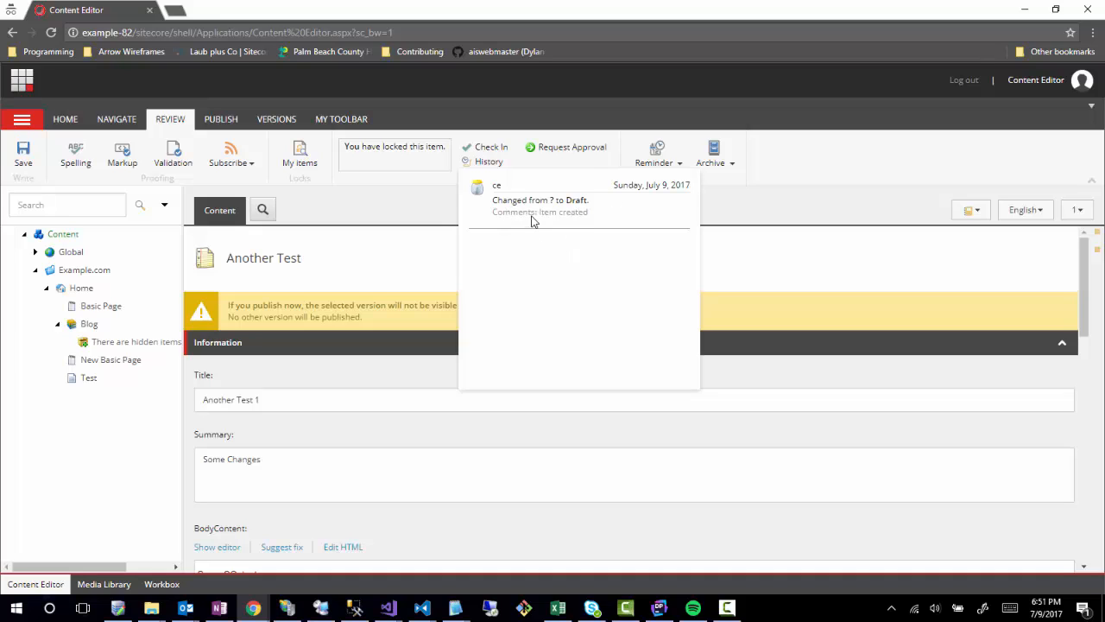
click(422, 187)
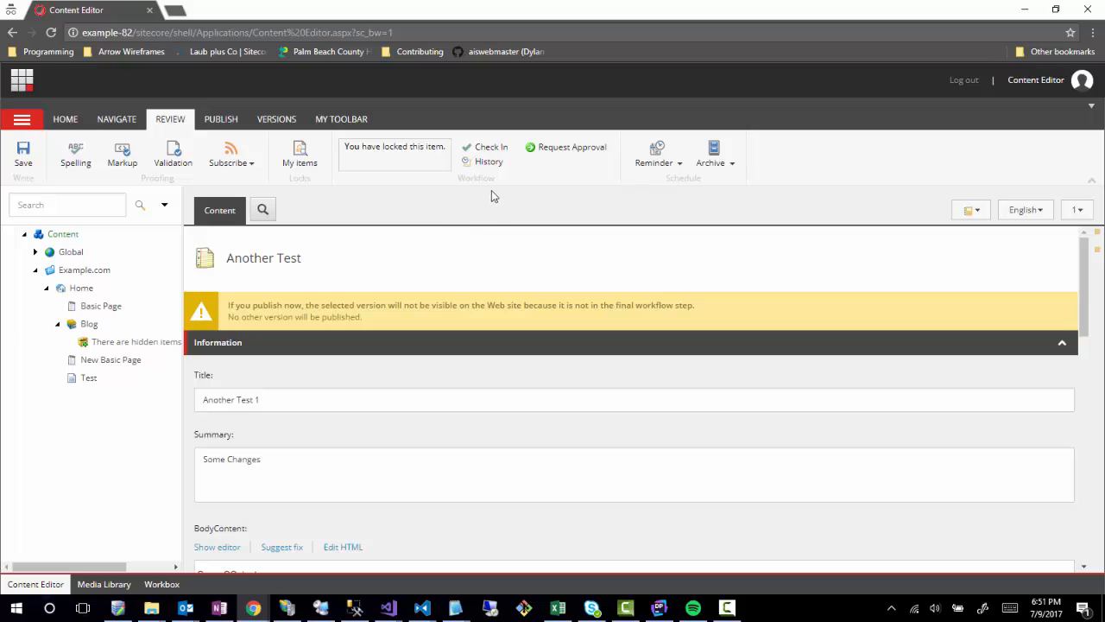
click(491, 148)
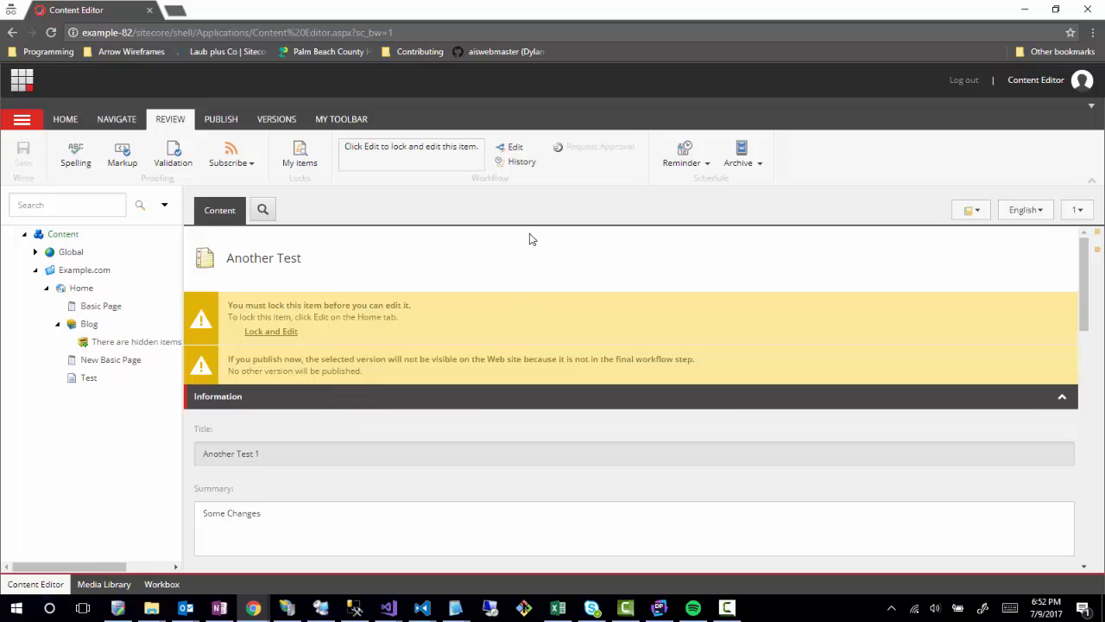
Lock Another Test for editing again and confirm it still has a single version.
click(513, 148)
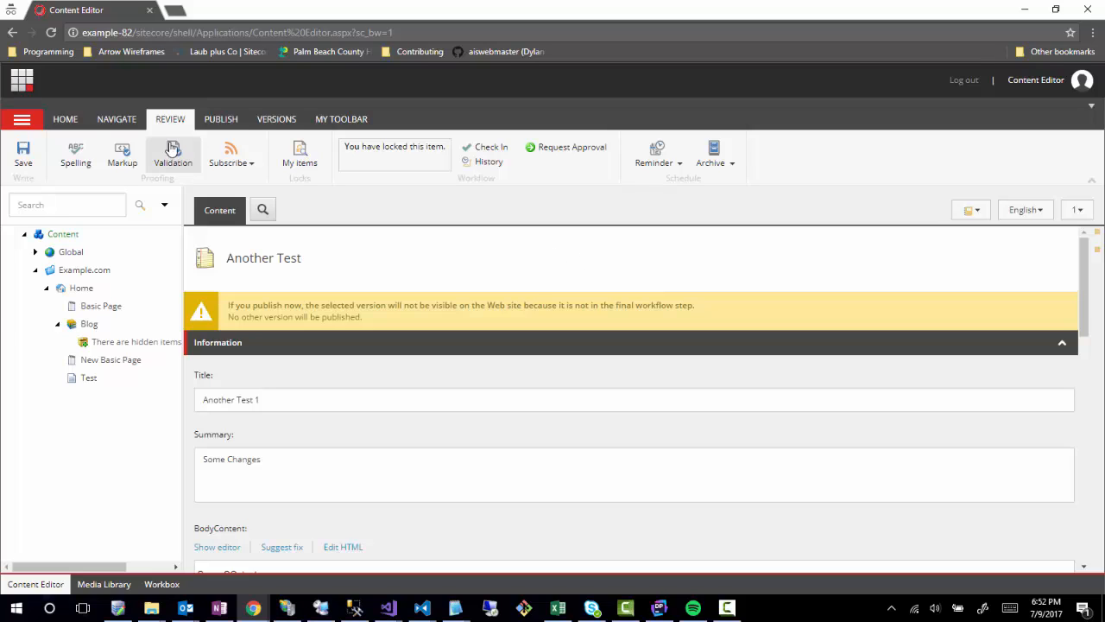
click(276, 119)
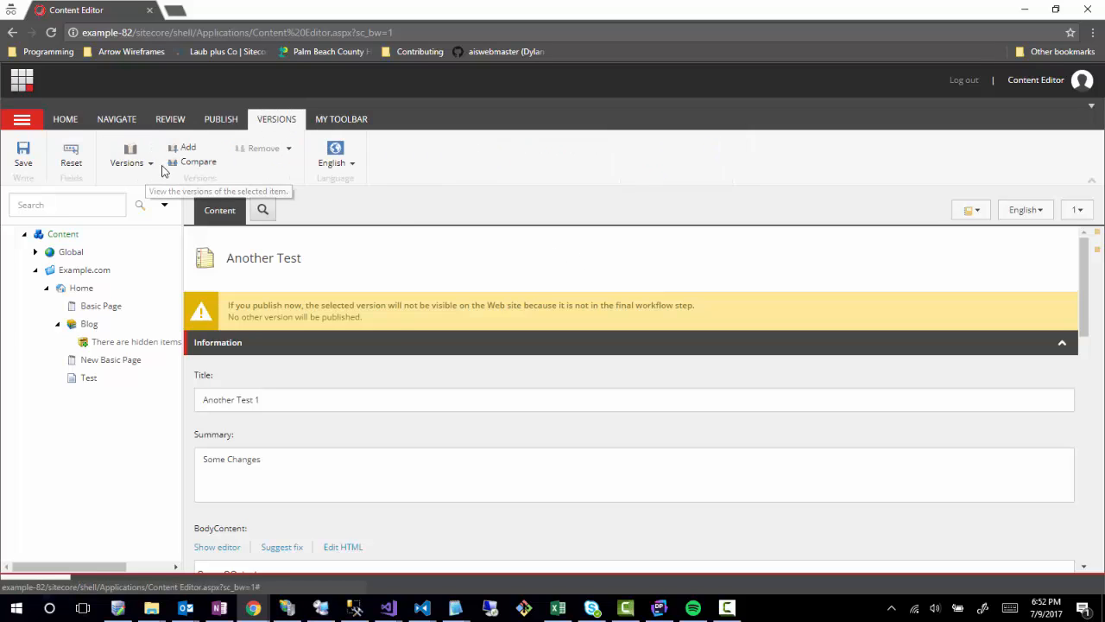
click(138, 160)
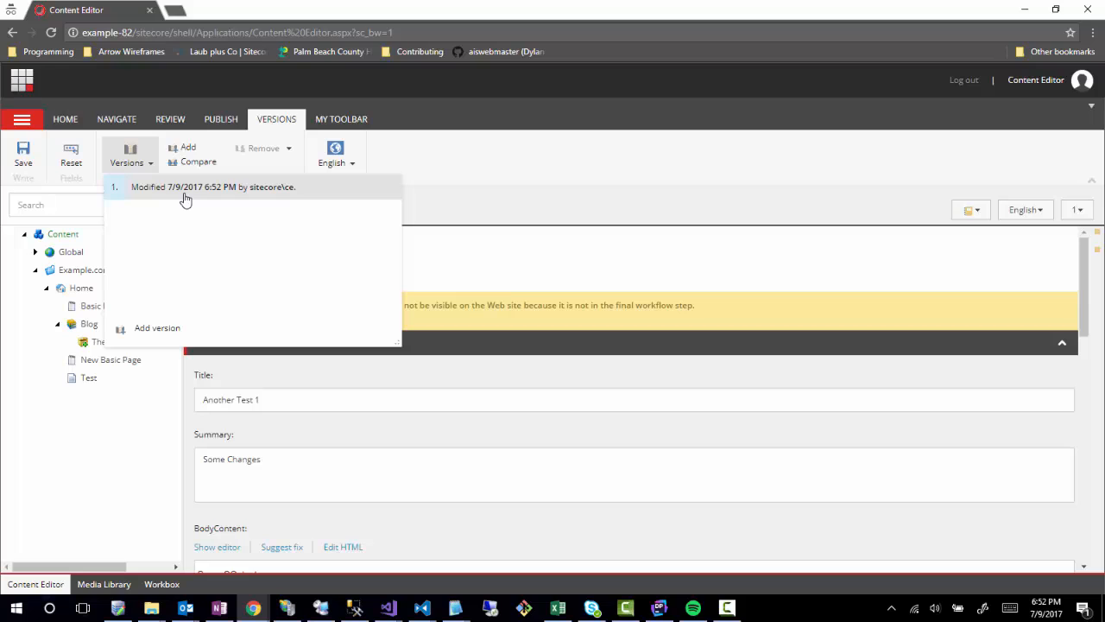
click(531, 179)
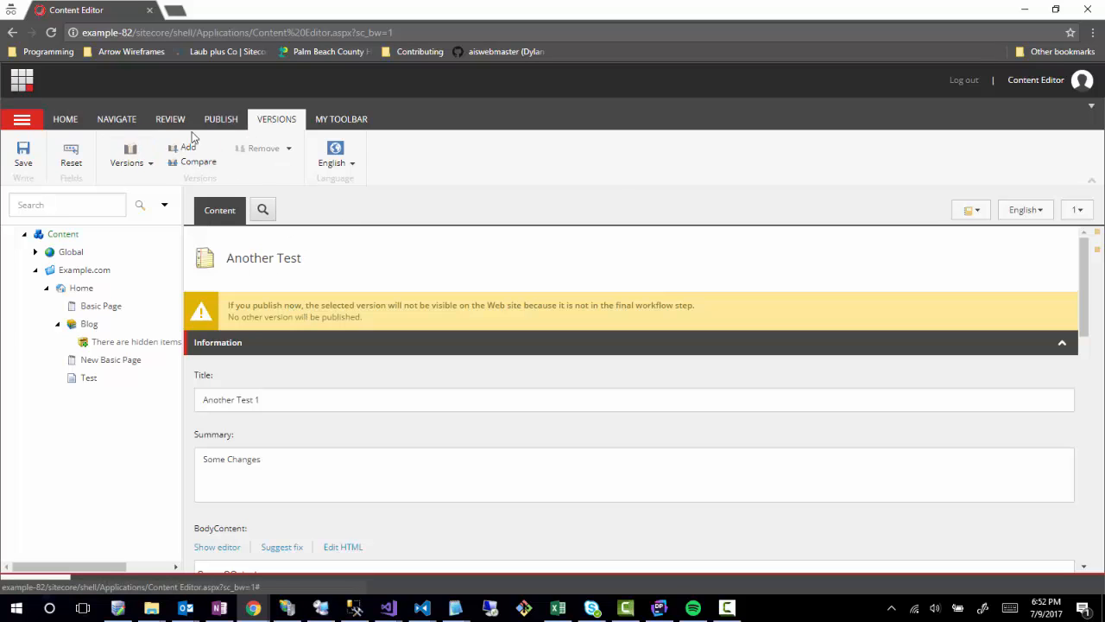
click(217, 124)
click(170, 119)
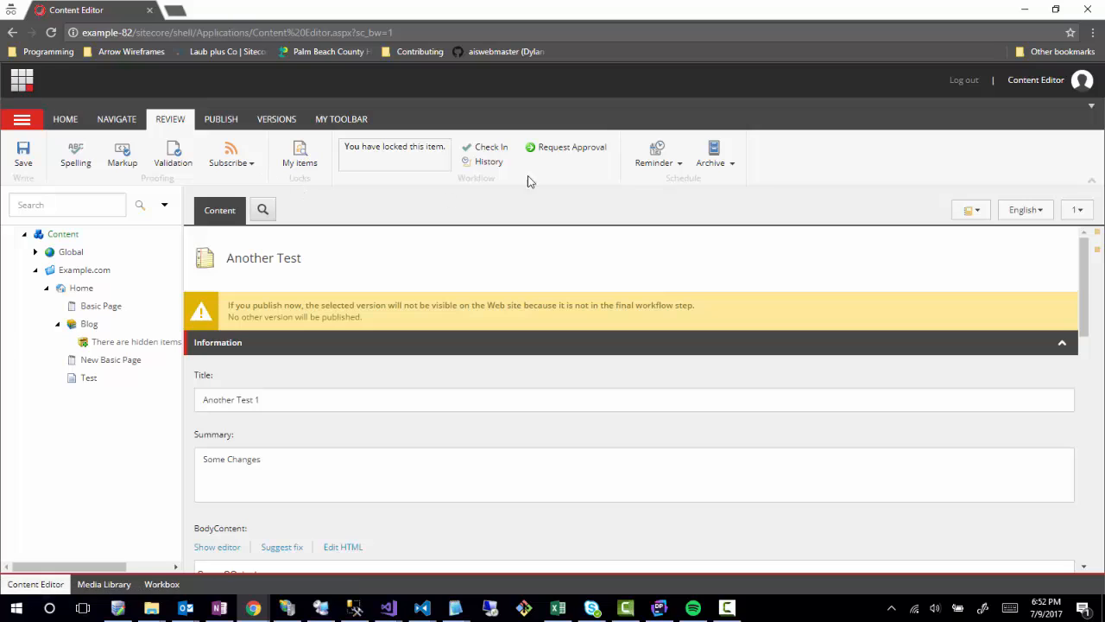
Request approval for Another Test with the comment 'Does this look good?'.
click(571, 148)
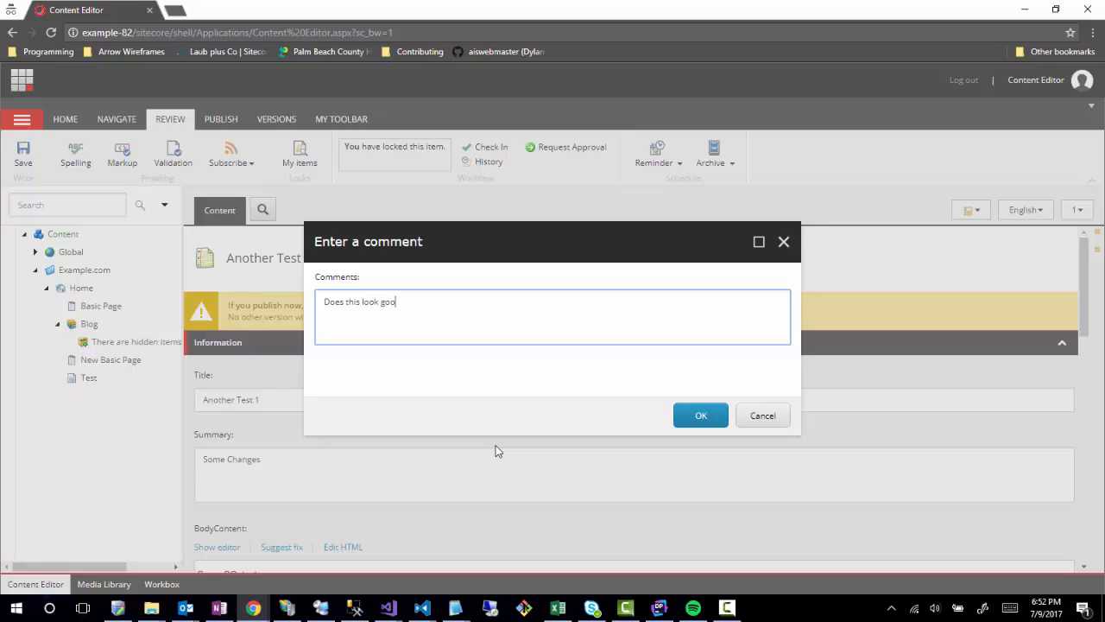
click(710, 418)
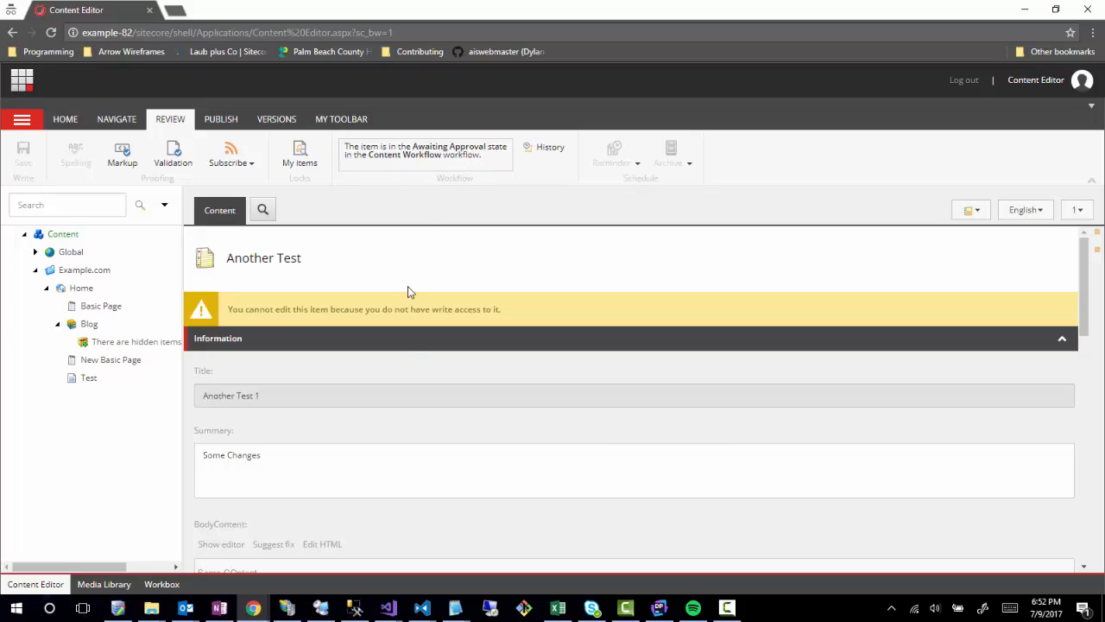
scroll(414, 413, down, 2)
scroll(289, 353, up, 2)
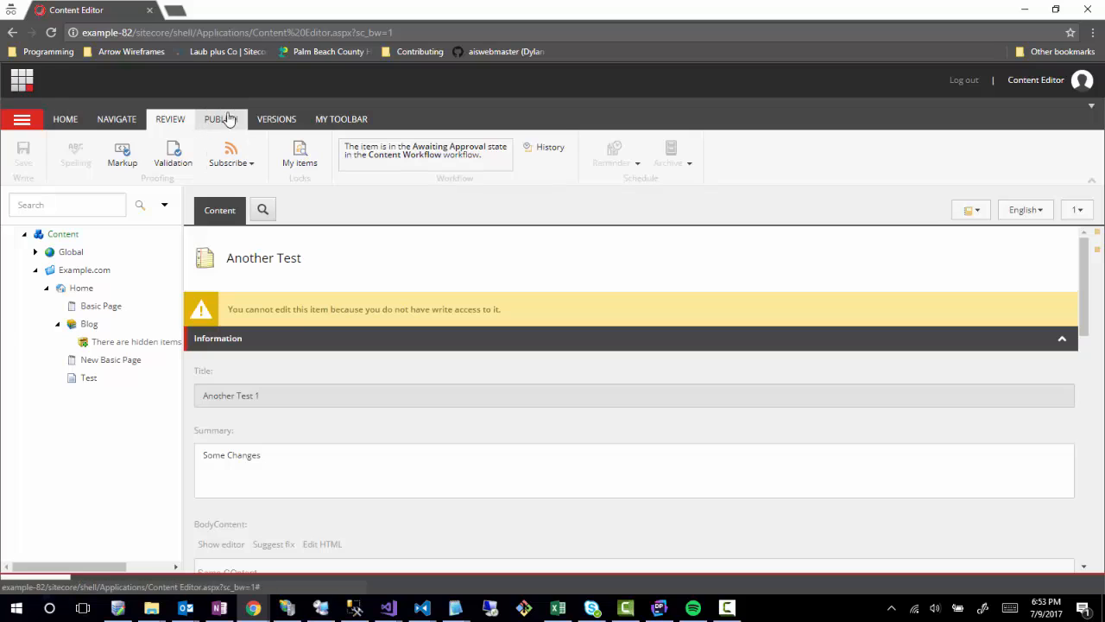
click(275, 120)
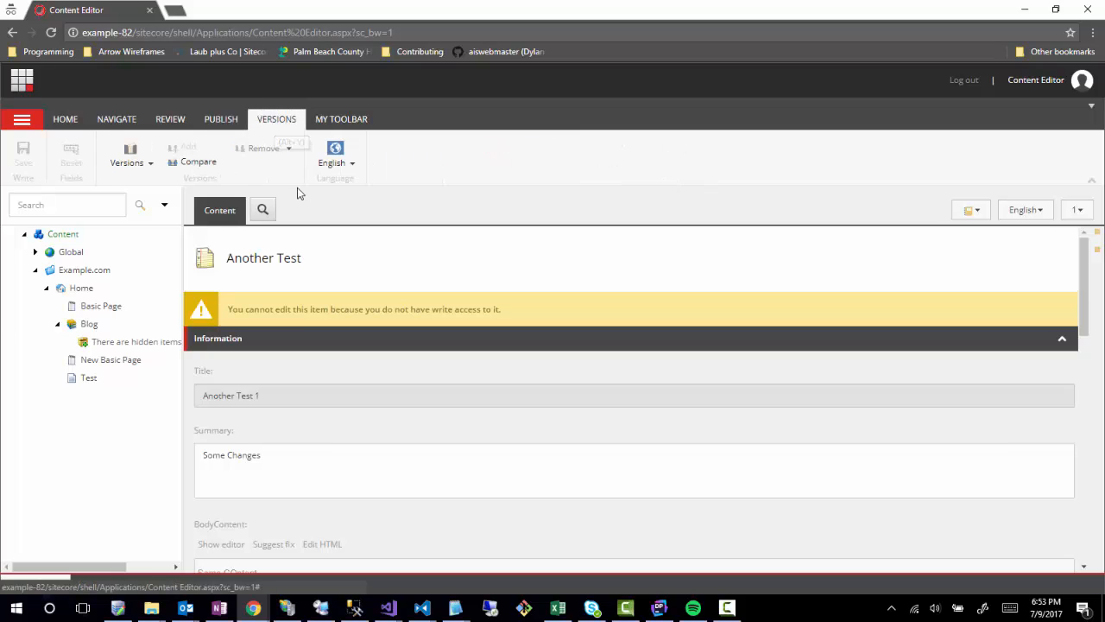
click(130, 162)
click(516, 175)
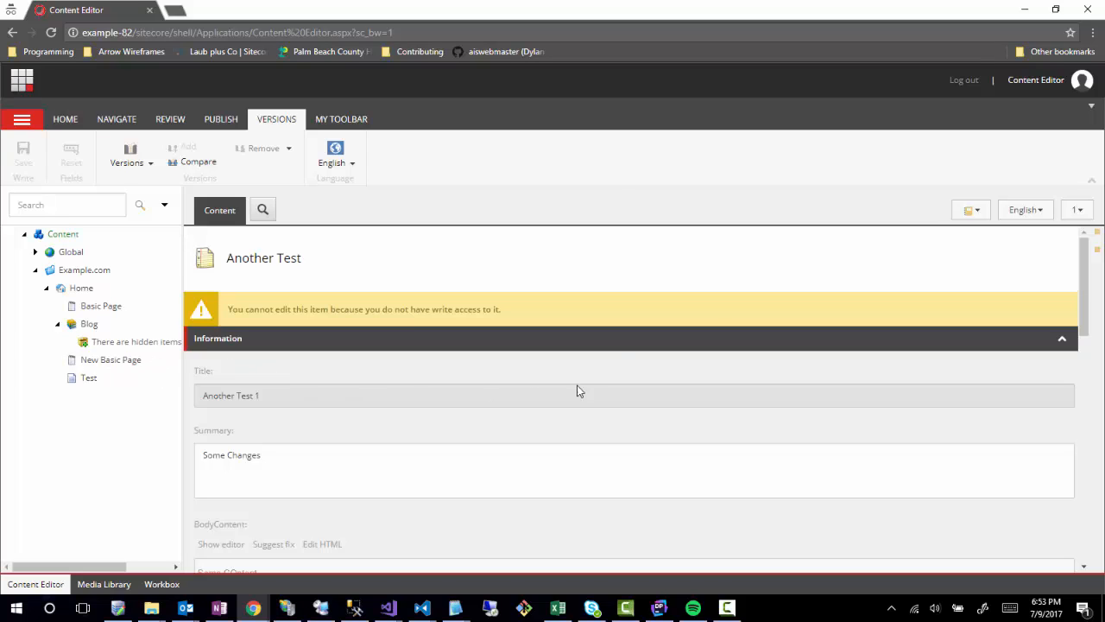
click(221, 121)
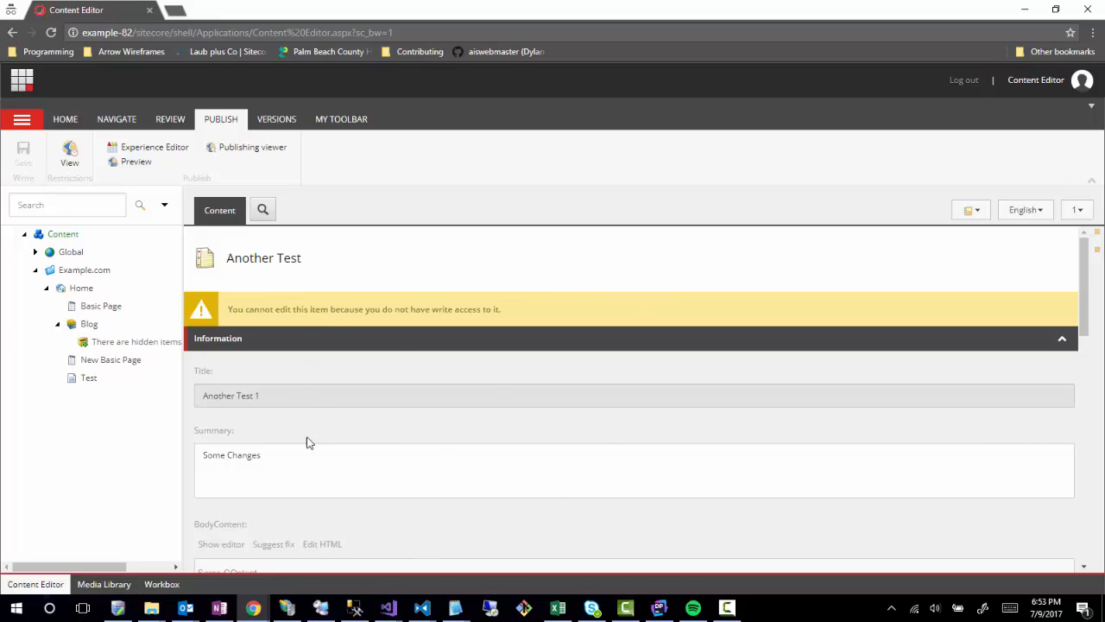
click(1079, 210)
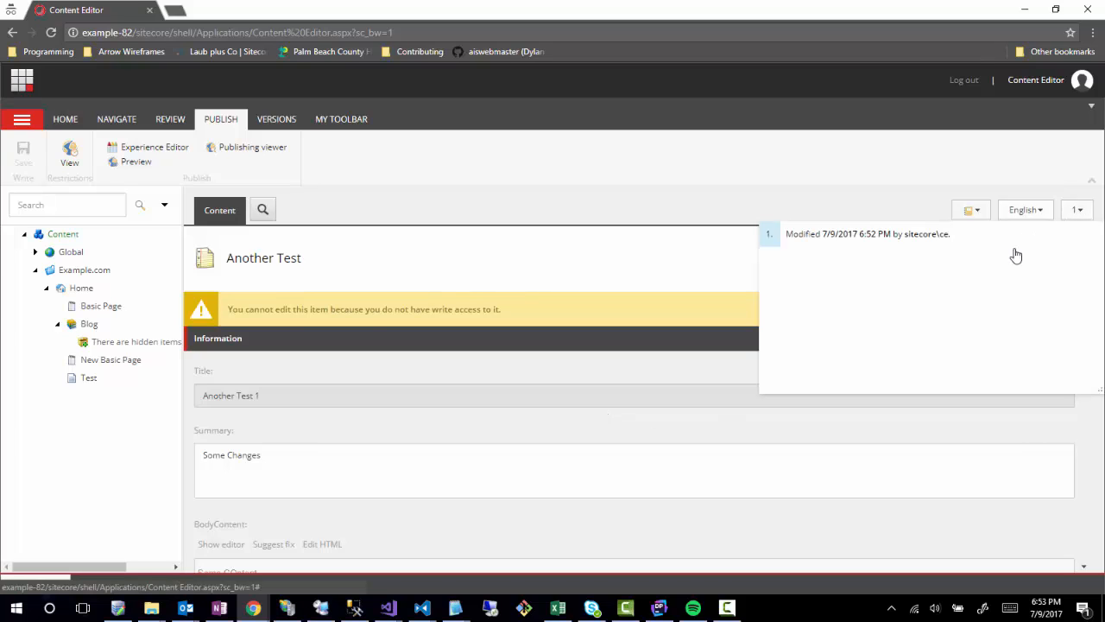
click(866, 244)
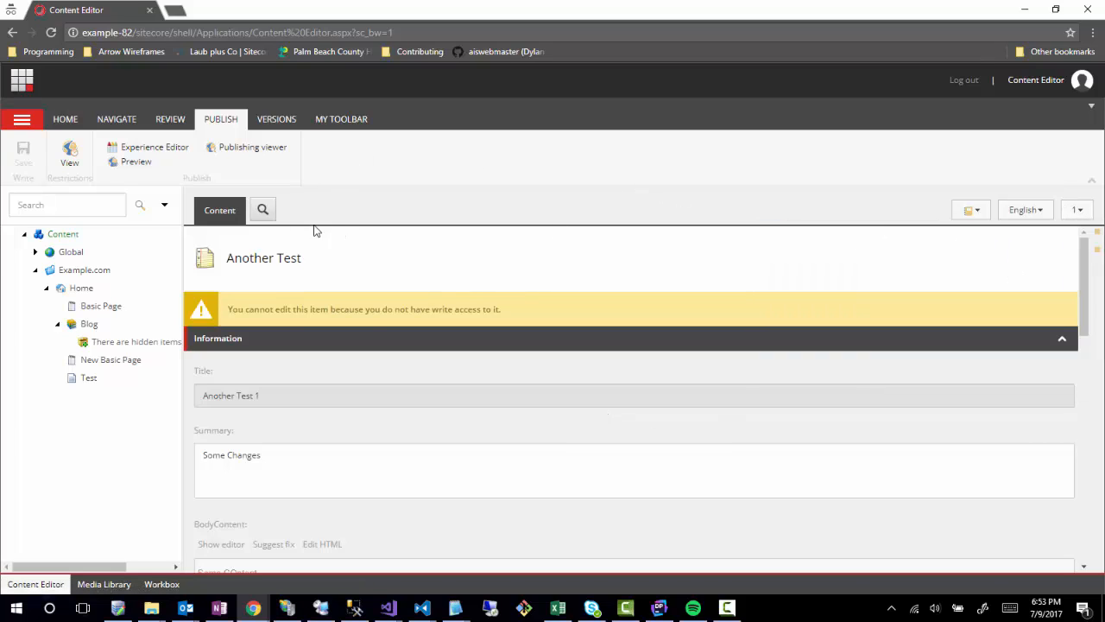
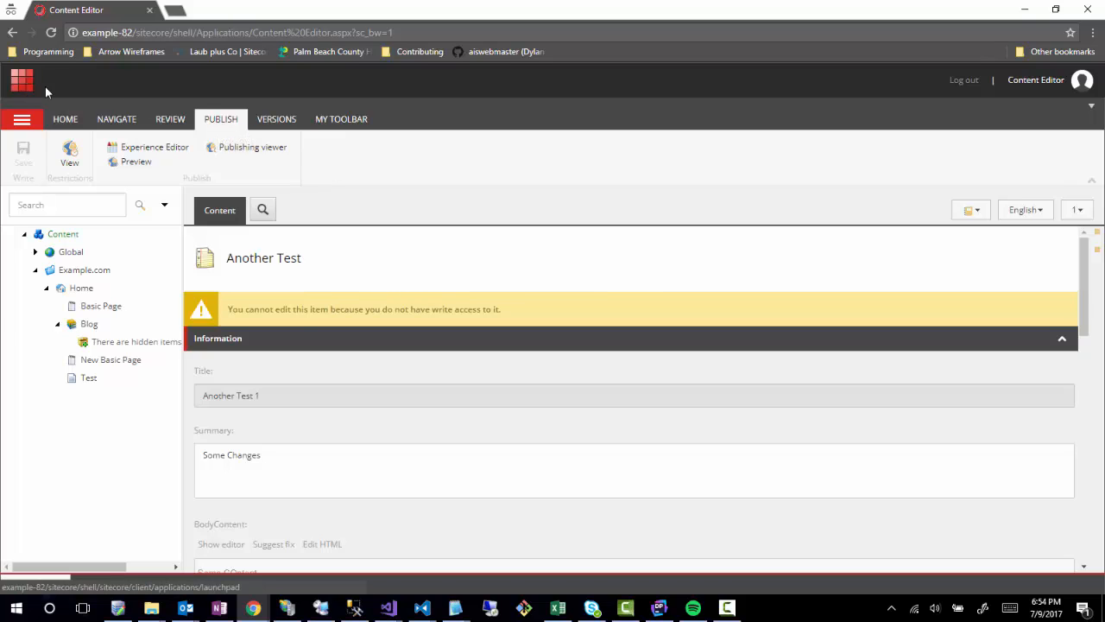
Sign out, log back in with the content manager's user name and password, and return to the Launchpad.
click(958, 82)
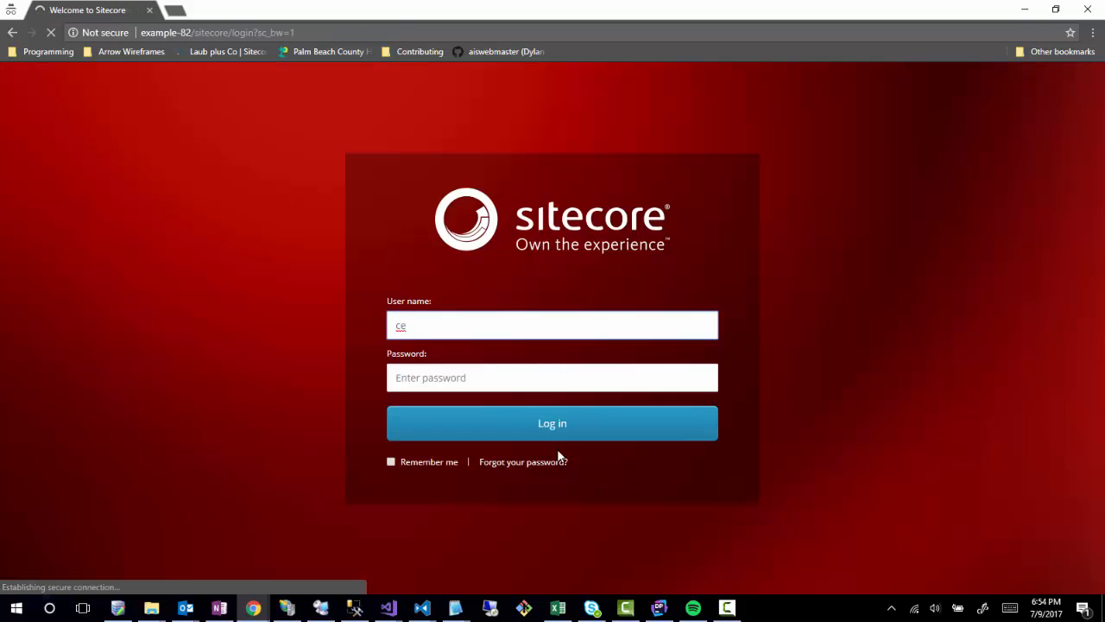
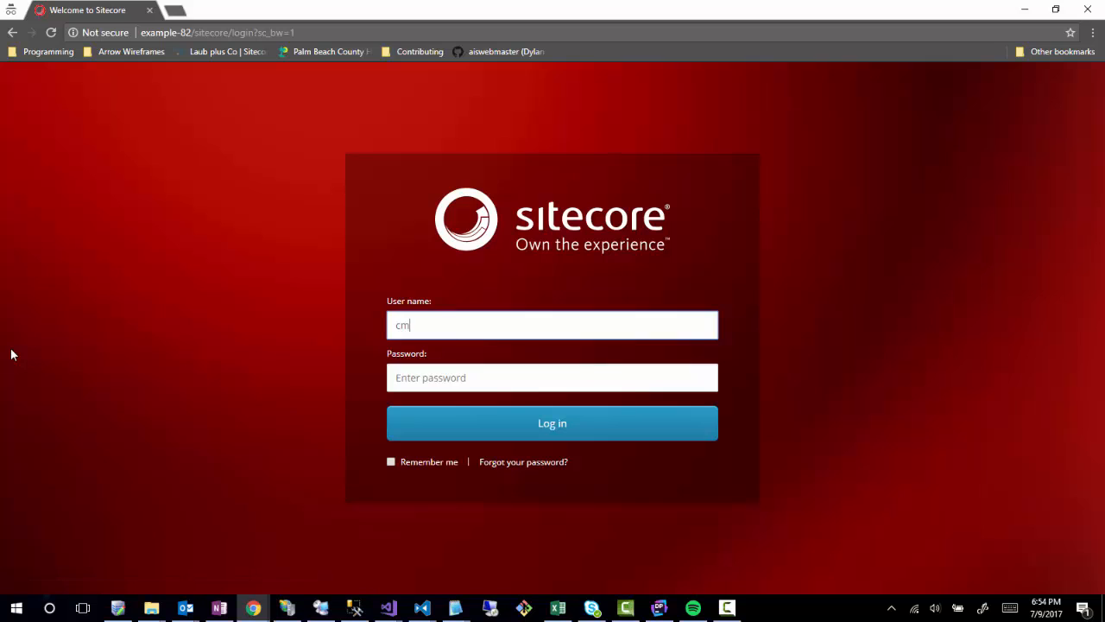
key(Tab)
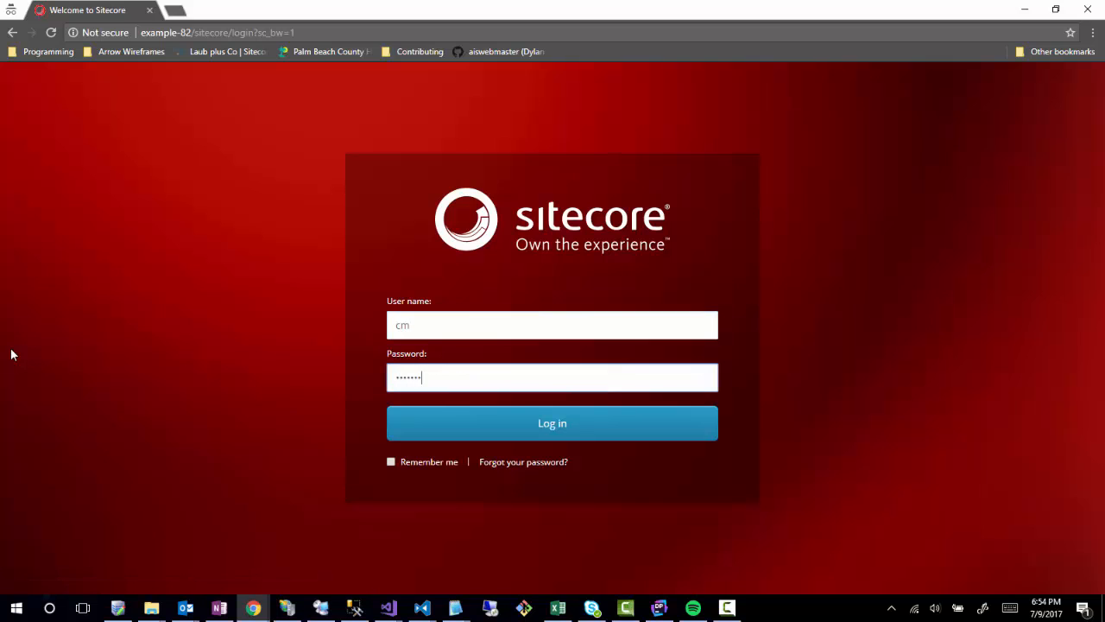
click(419, 422)
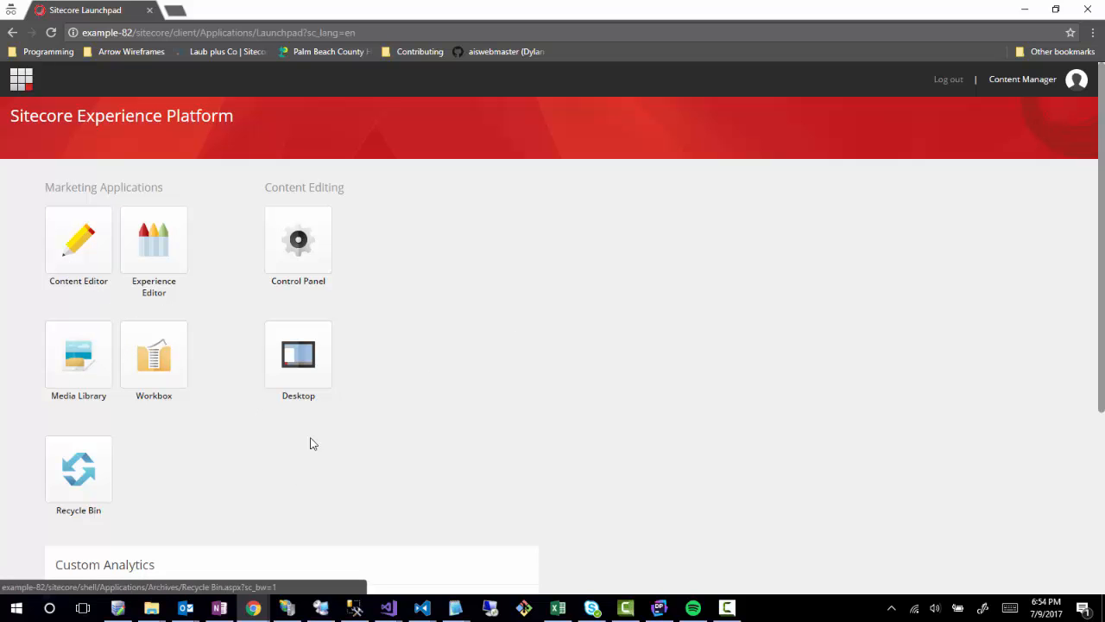
click(76, 253)
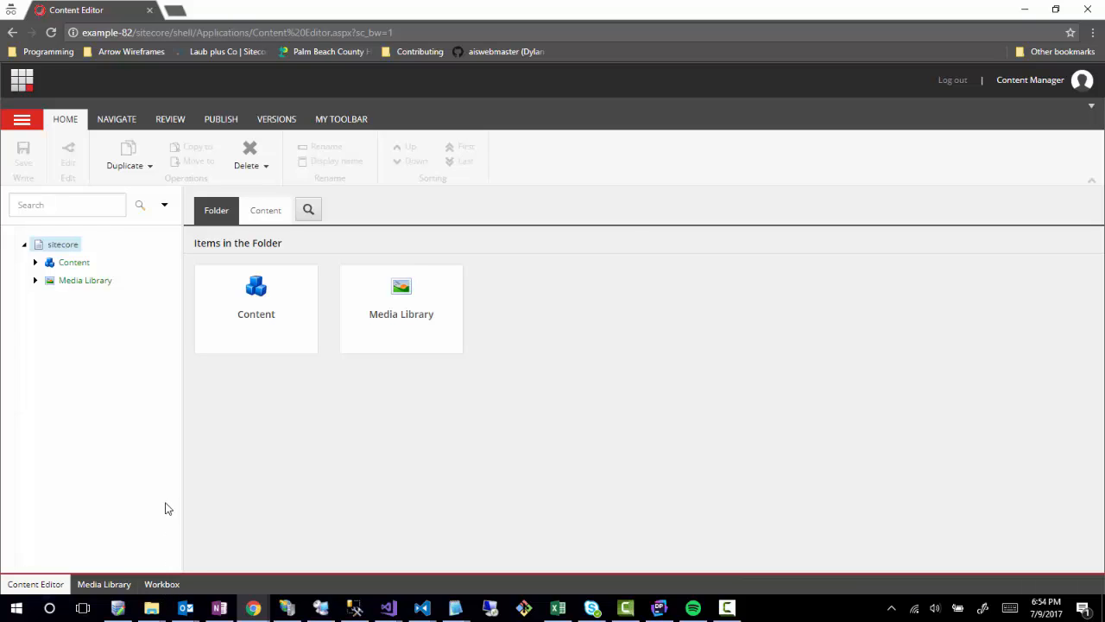
click(31, 88)
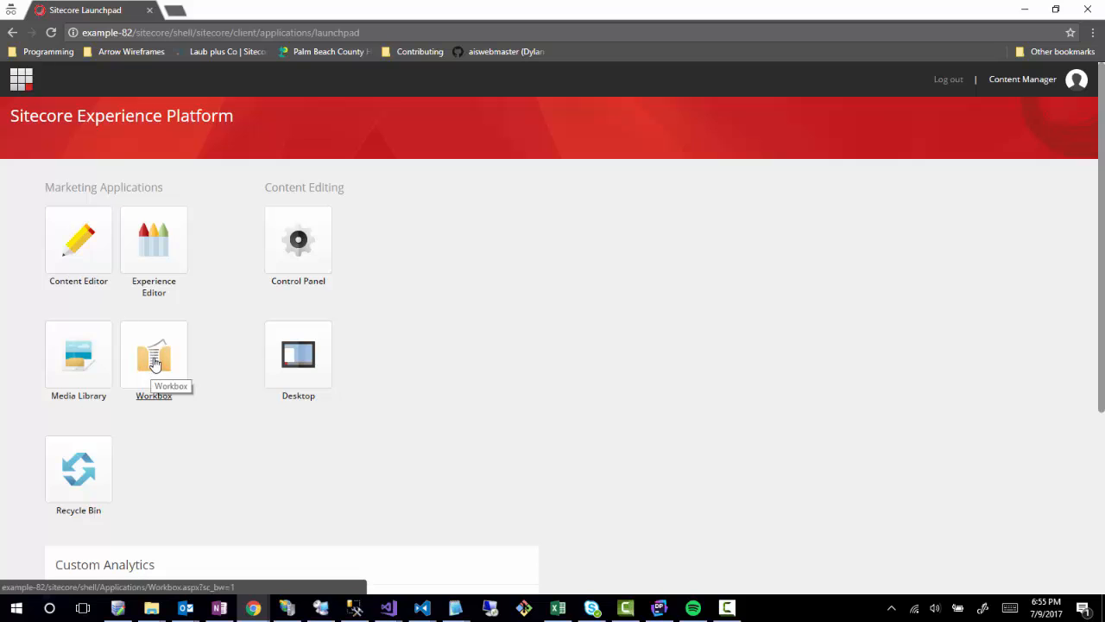
Open the Workbox and tick Content Workflow to list Another Test and the Draft items.
click(73, 239)
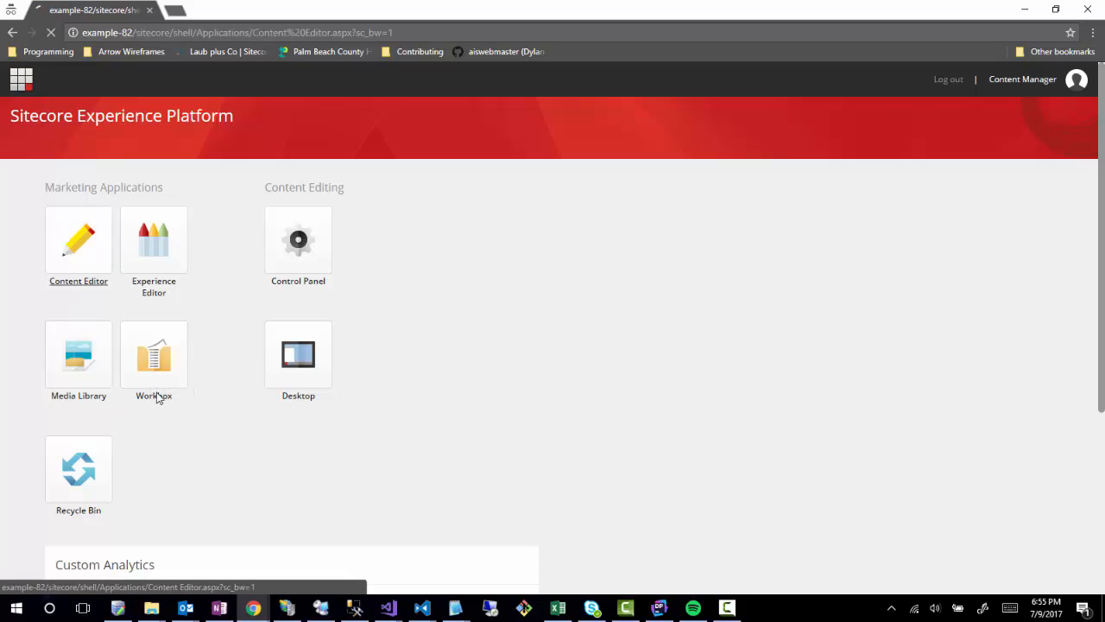
click(162, 584)
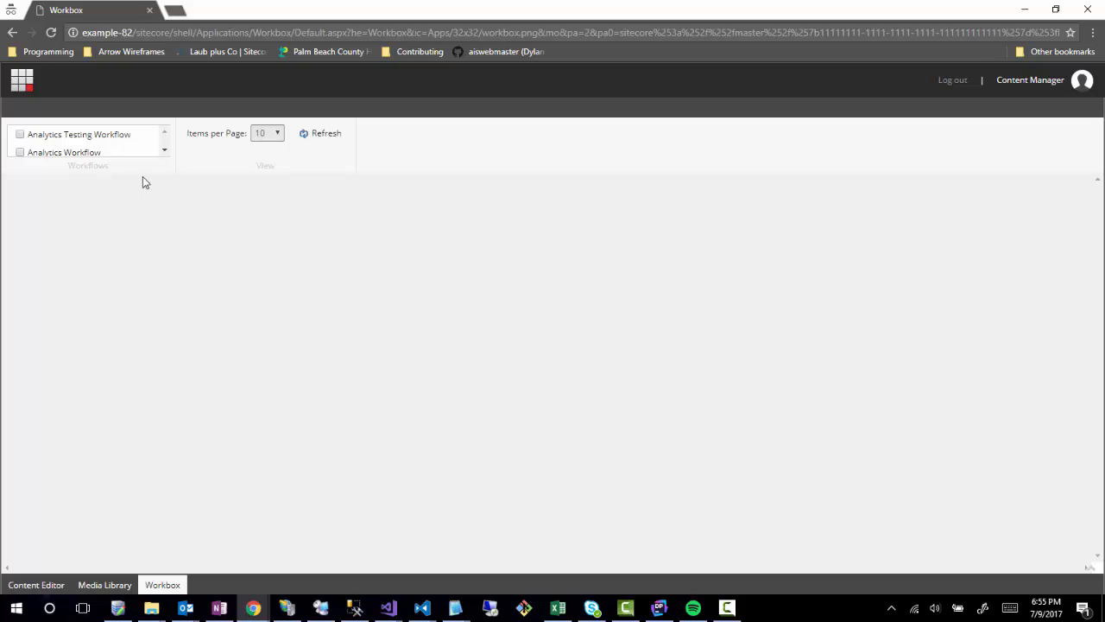
click(165, 150)
click(165, 150)
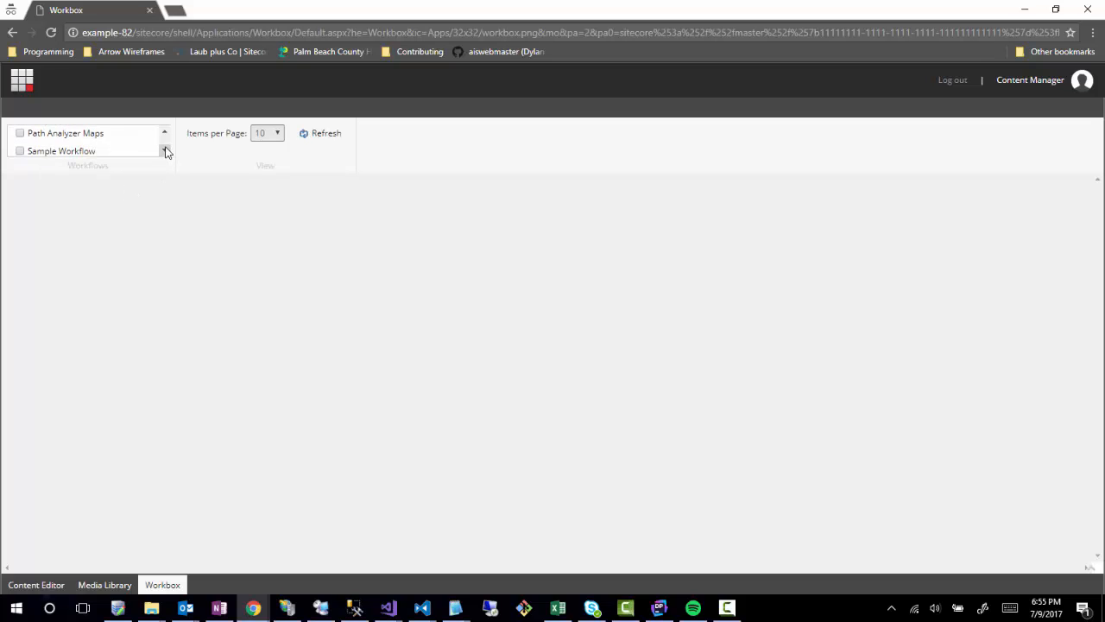
click(165, 132)
click(165, 132)
click(164, 151)
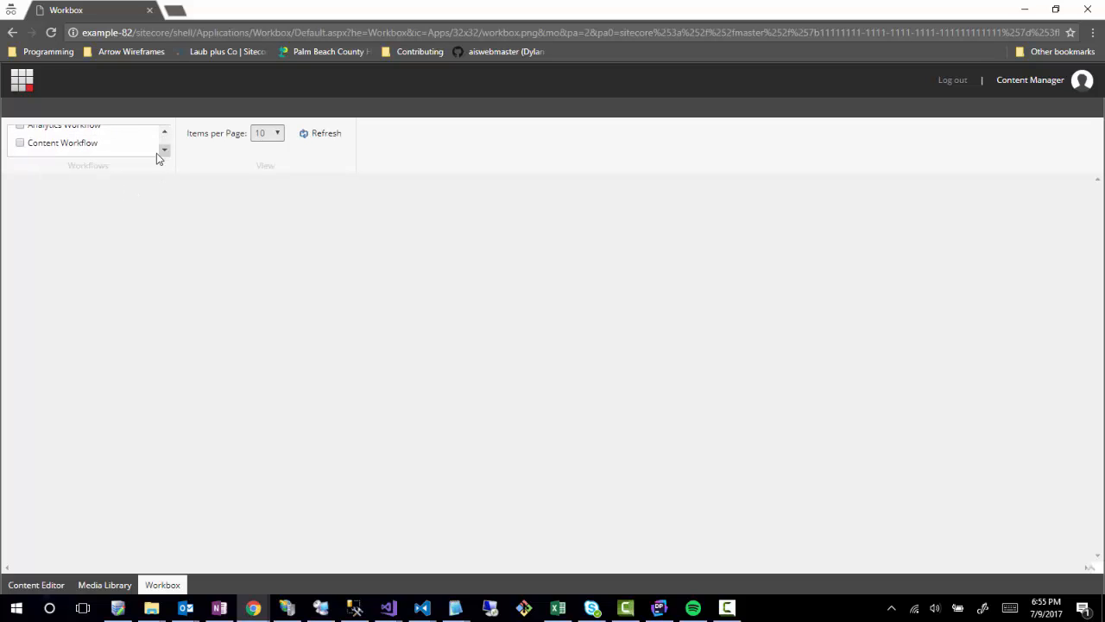
click(20, 144)
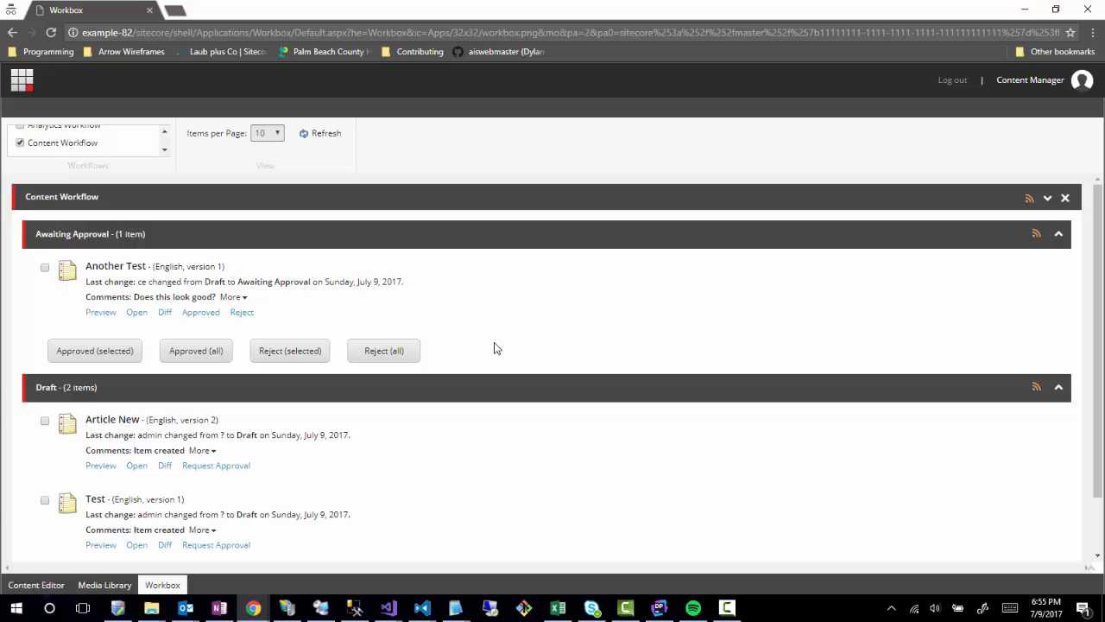
scroll(495, 347, down, 2)
scroll(495, 347, up, 2)
scroll(499, 332, down, 2)
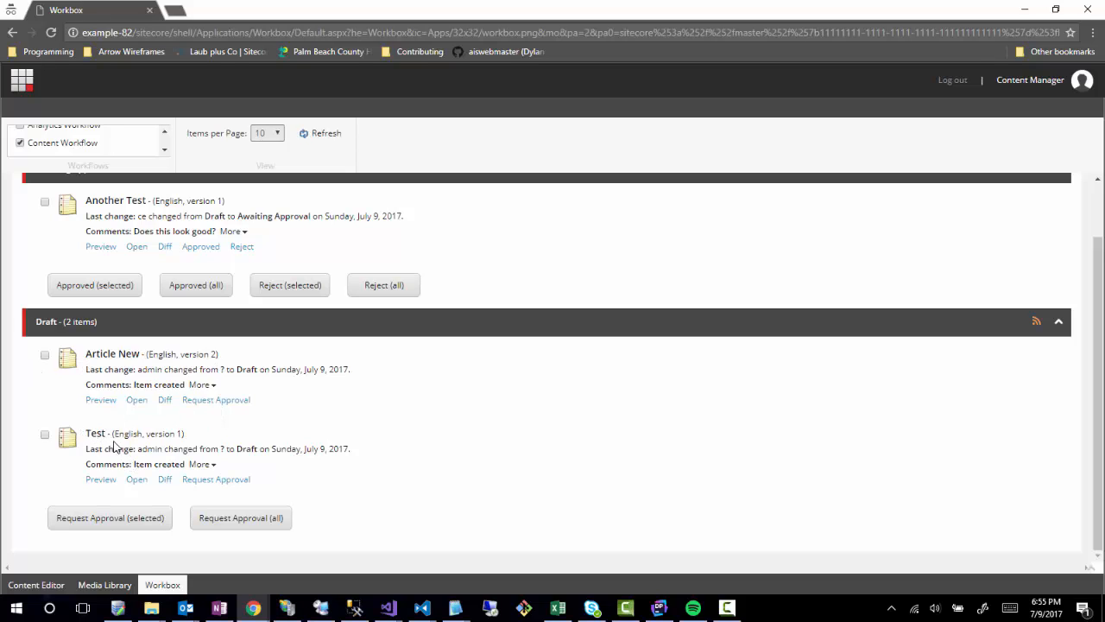
scroll(449, 422, up, 2)
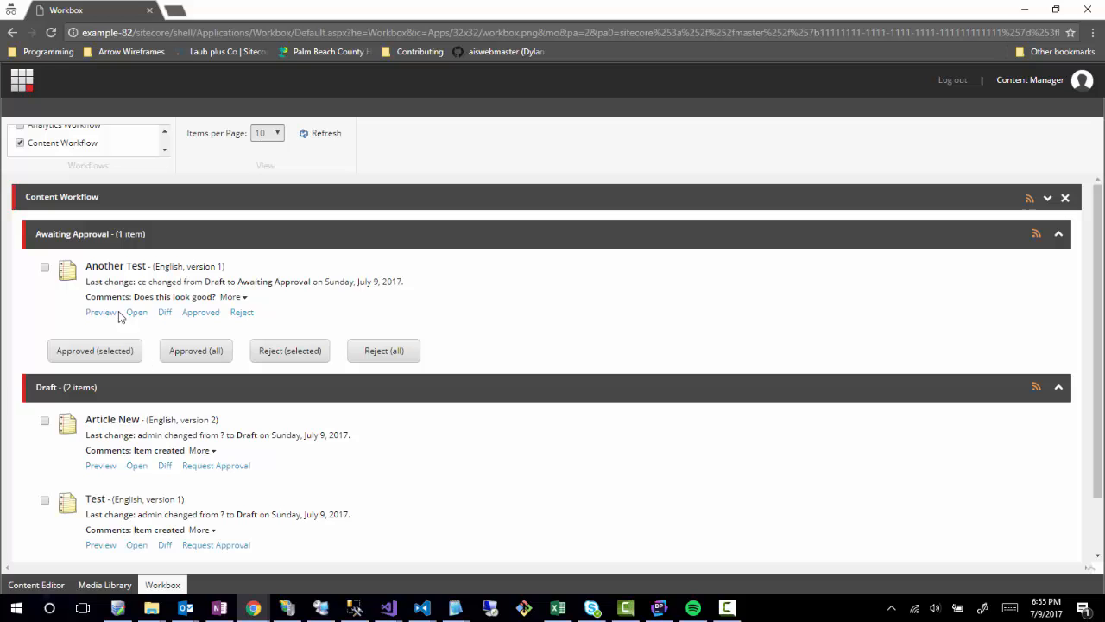
Lock Another Test and change its Title to 'Another Test 12', saving the change.
click(99, 268)
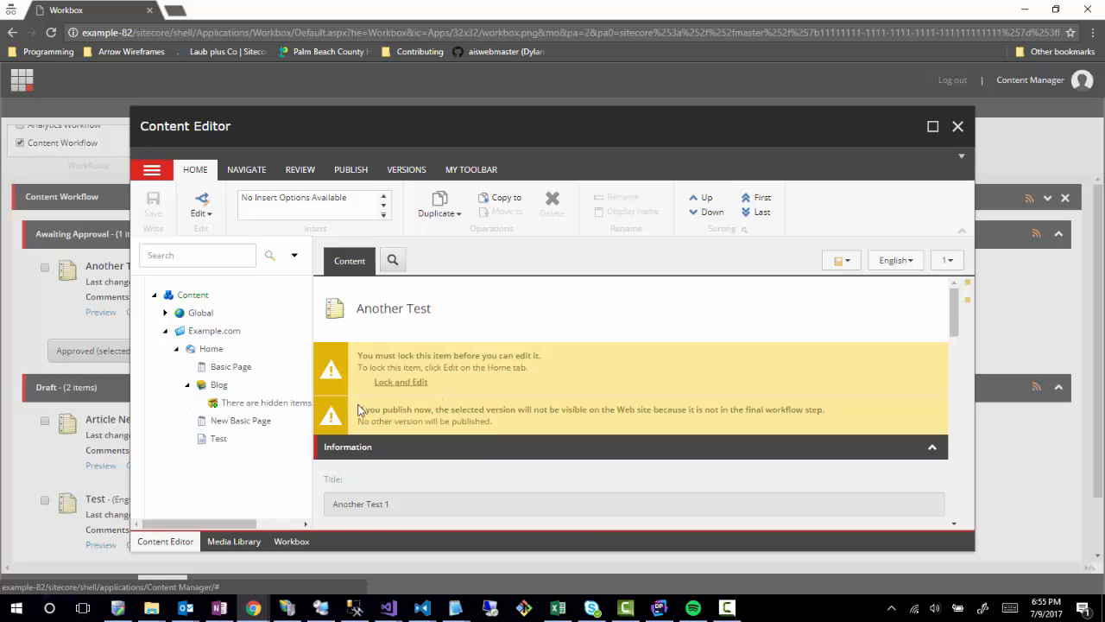
scroll(519, 413, down, 3)
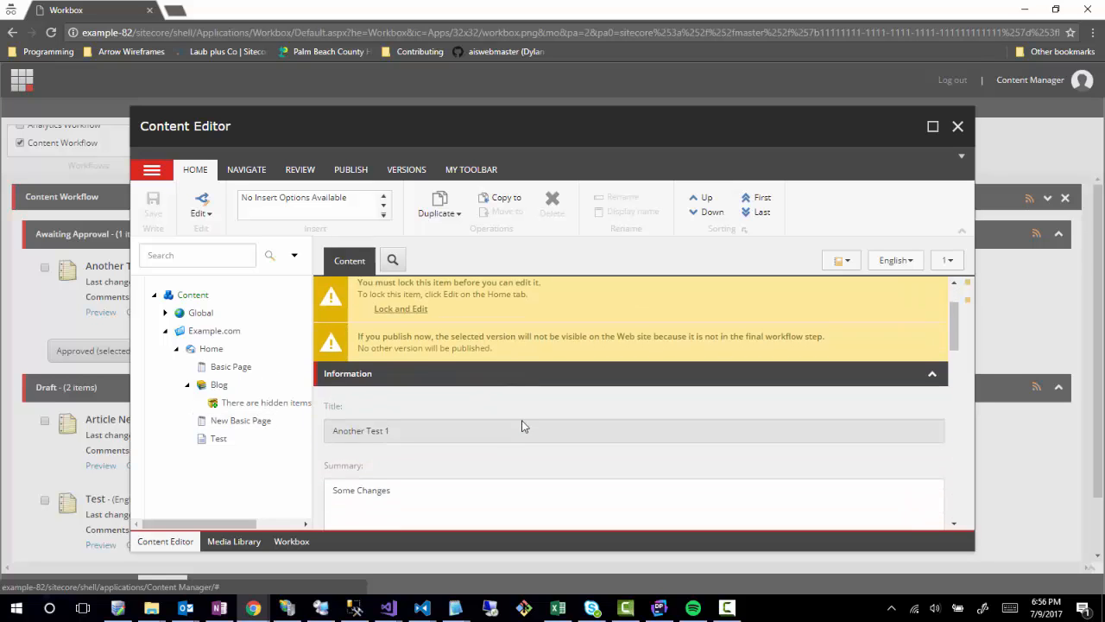
scroll(522, 426, up, 3)
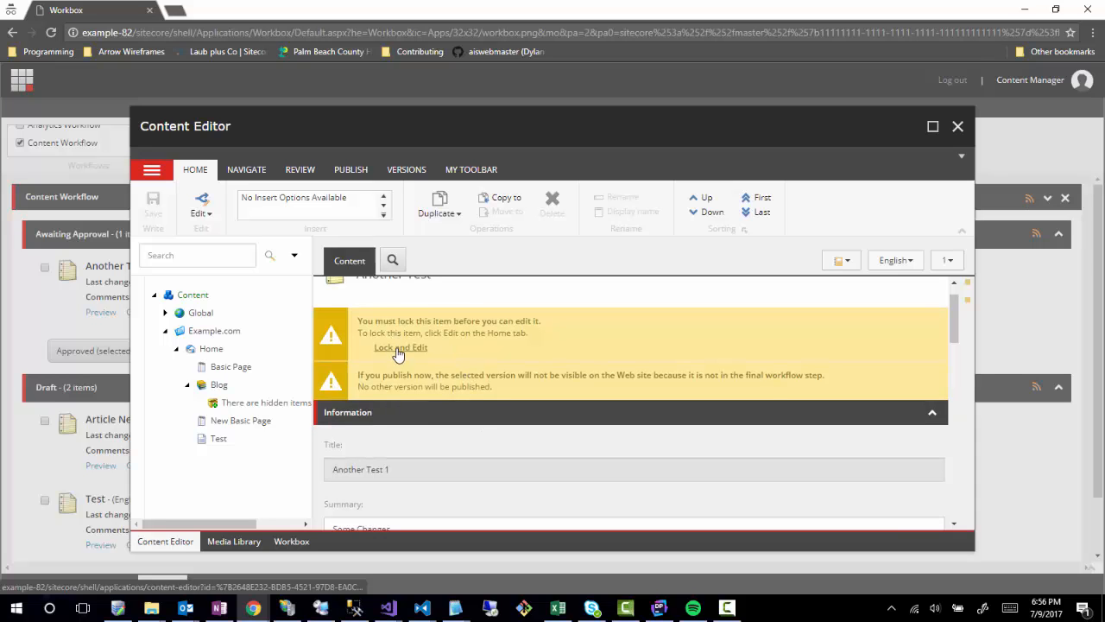
click(398, 354)
scroll(458, 389, down, 3)
scroll(393, 367, up, 2)
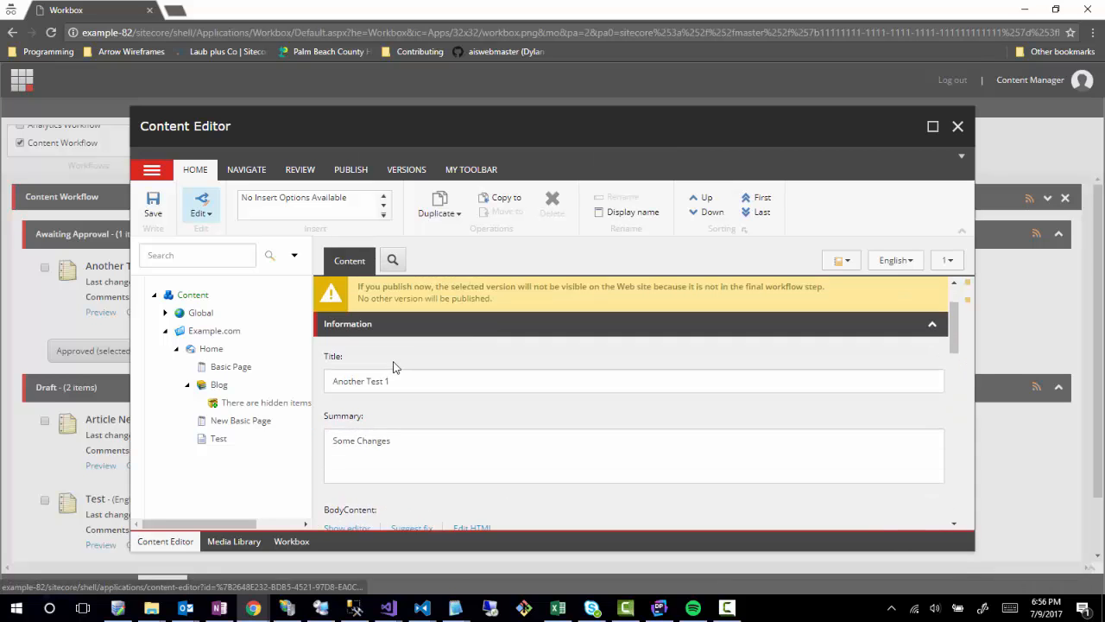
click(407, 386)
text(2)
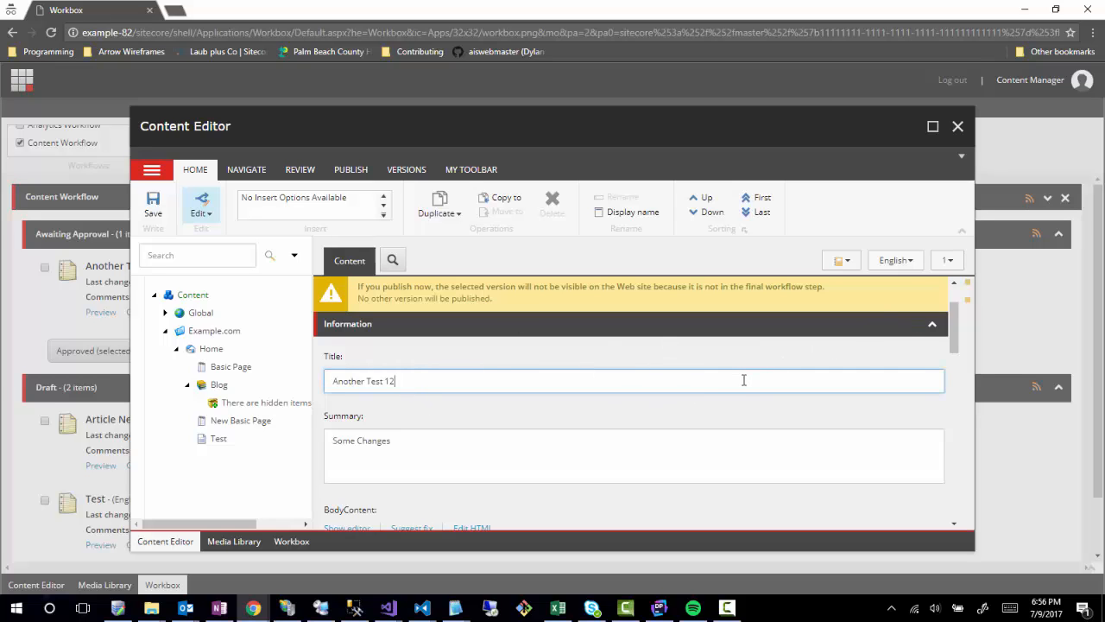
key(ctrl+s)
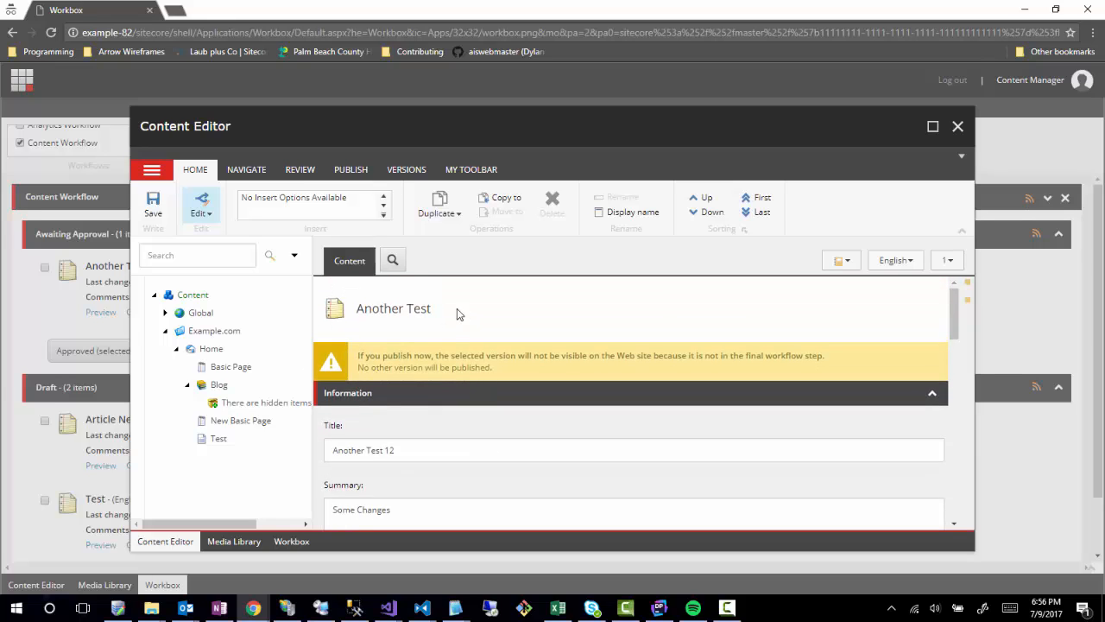
Check Another Test back in and close its editor window.
click(300, 169)
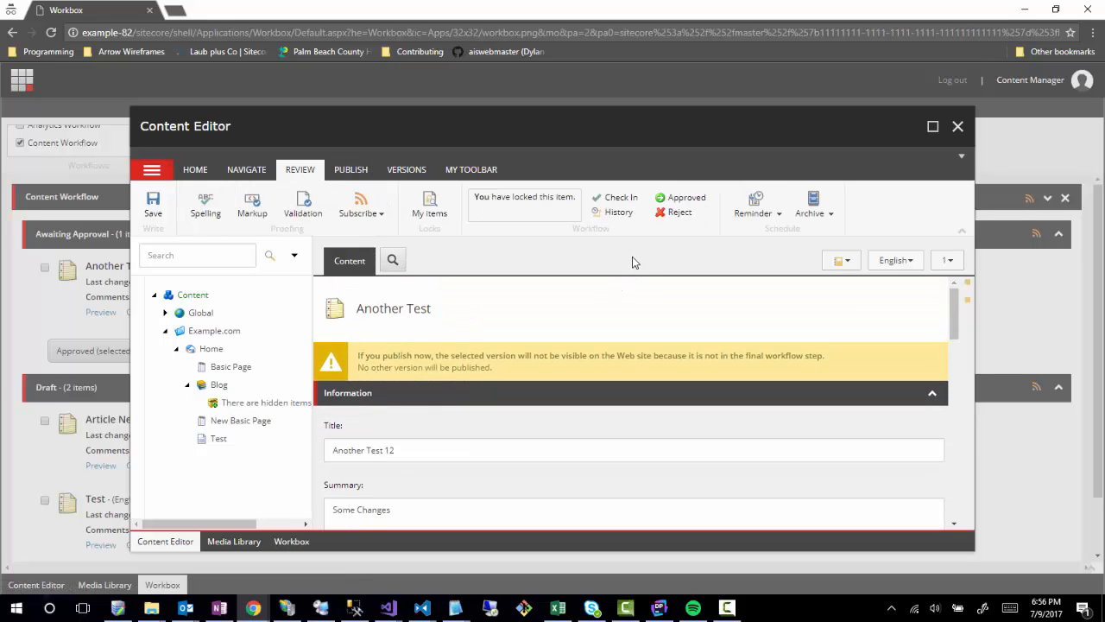
click(615, 199)
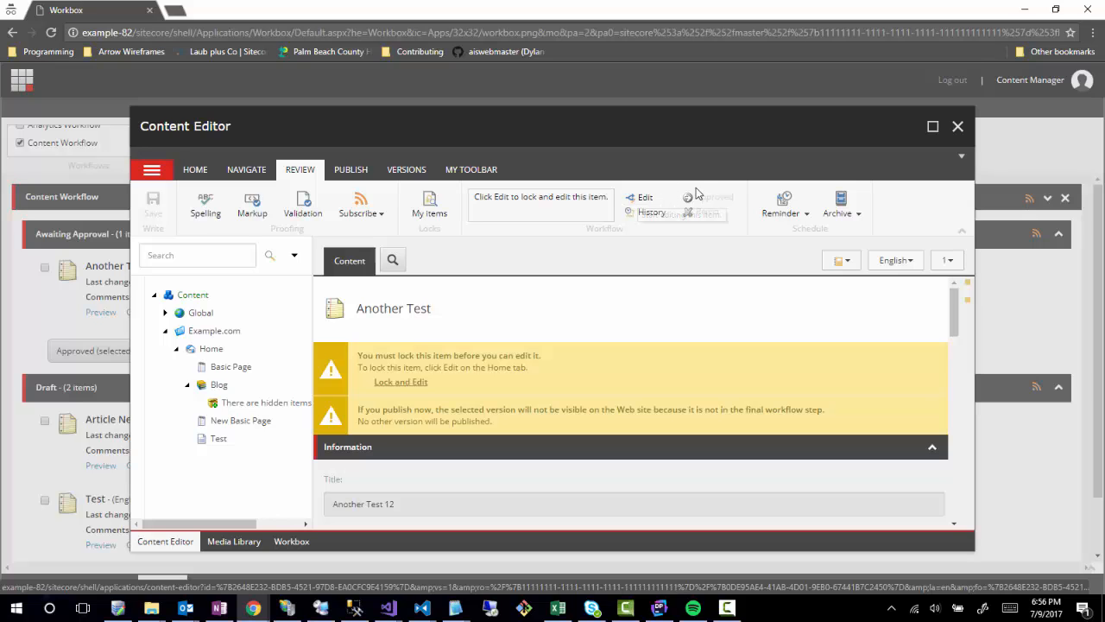
click(958, 128)
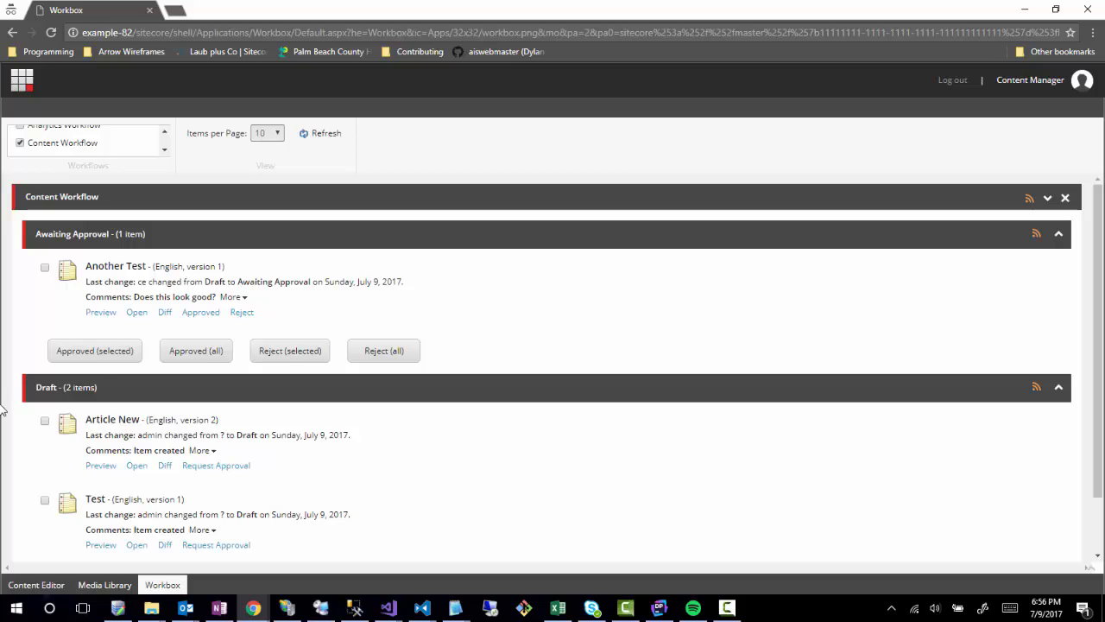
Expand Another Test's workflow history, showing its 'Does this look good?' submission.
click(45, 267)
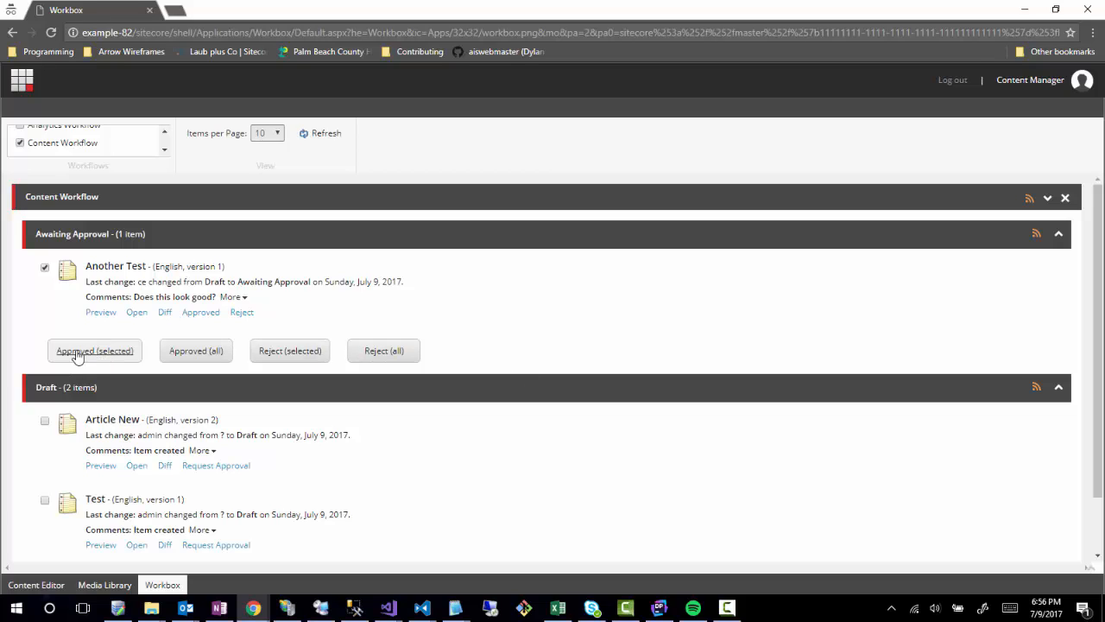
click(46, 270)
scroll(518, 480, down, 1)
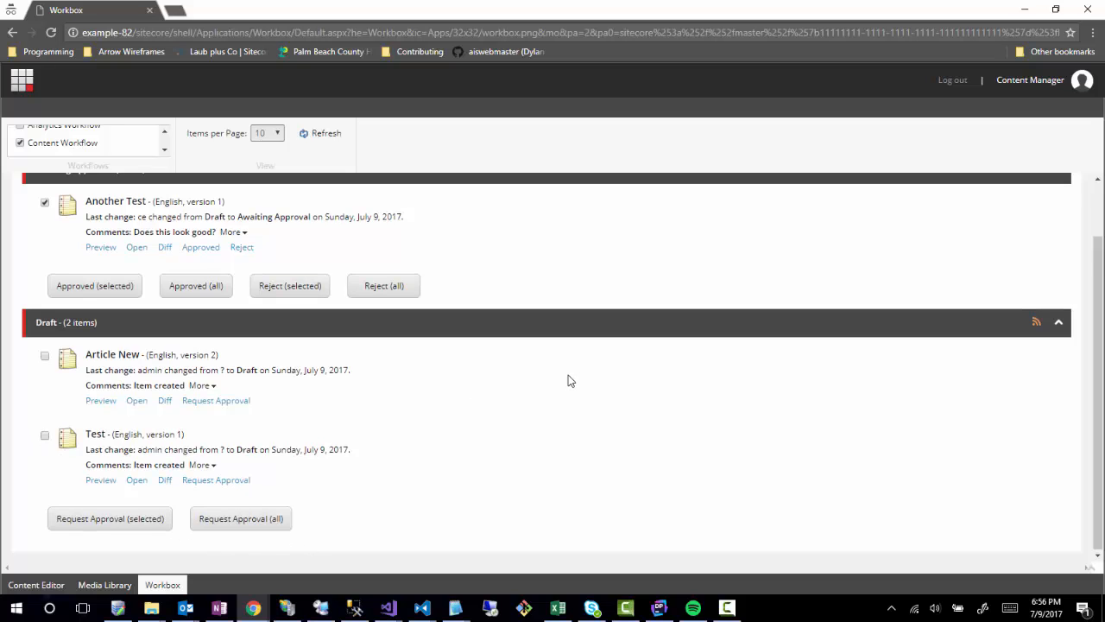
scroll(565, 378, up, 1)
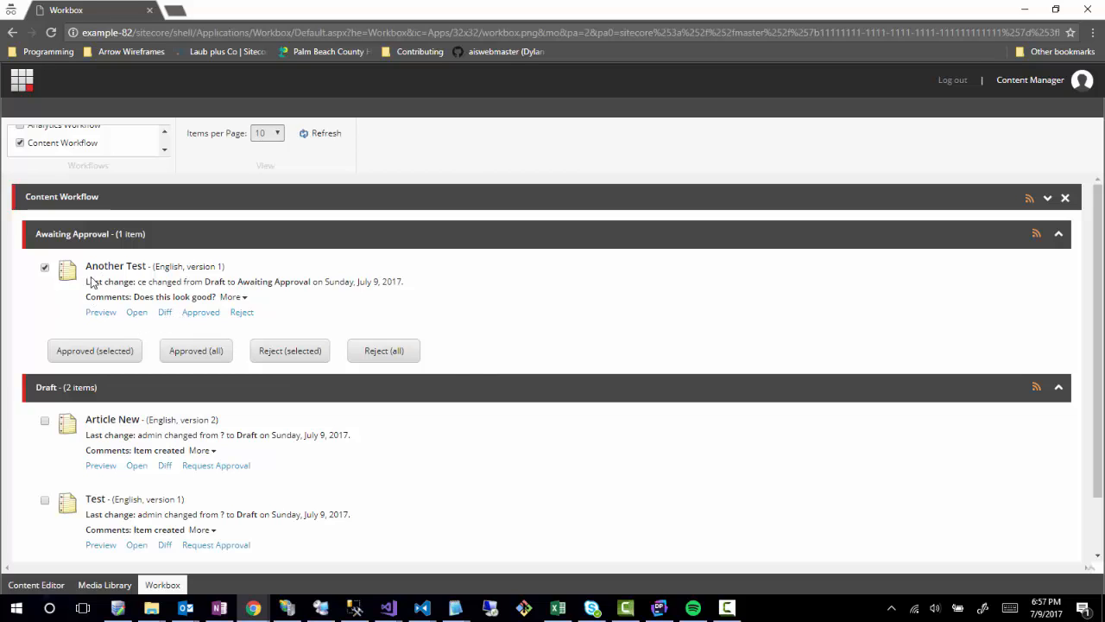
click(240, 298)
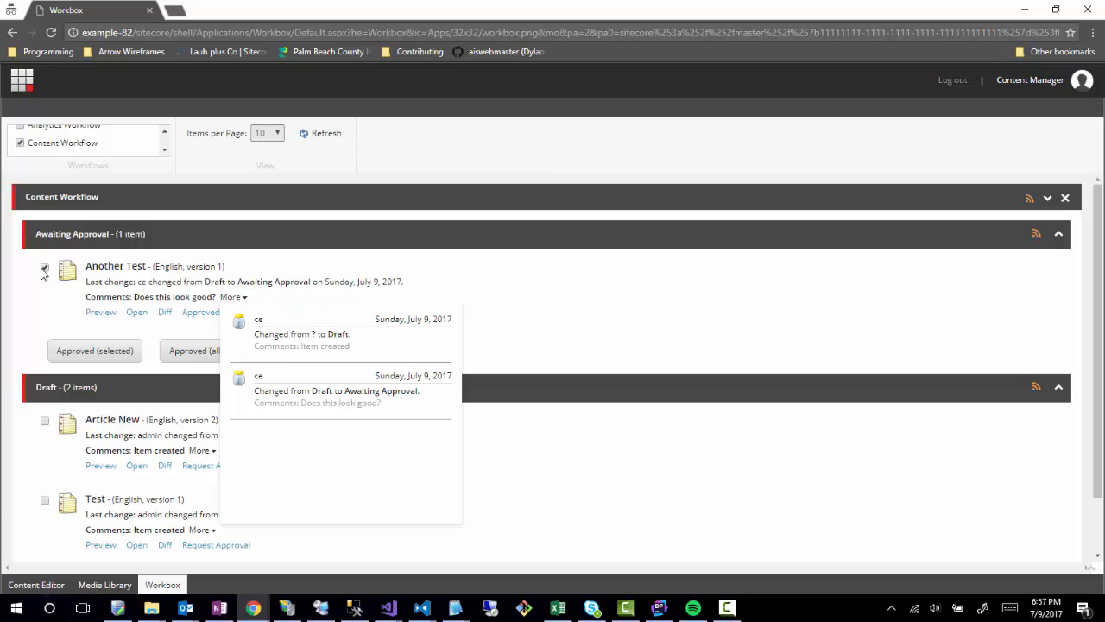
Lock Another Test and reject it with the comment 'No this doesn't look good'.
click(125, 268)
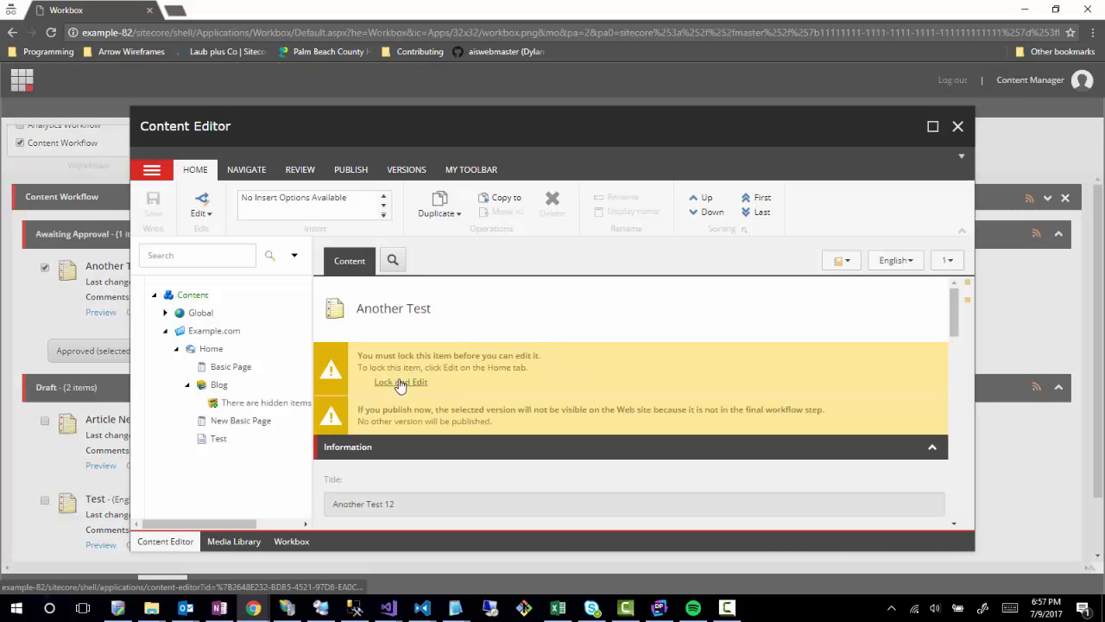
click(401, 381)
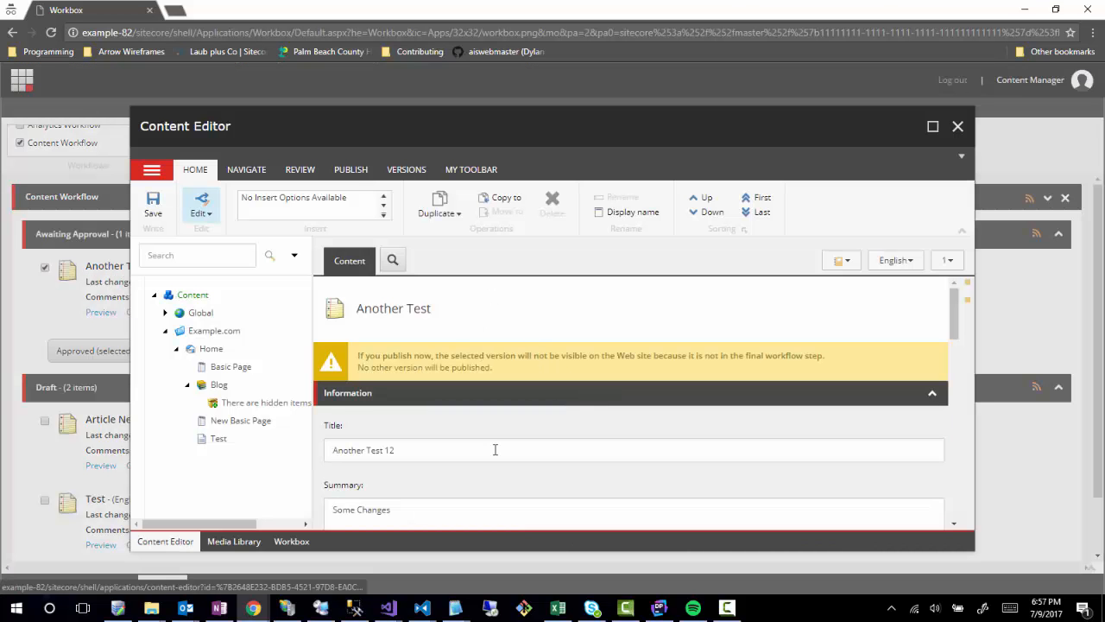
click(393, 171)
click(317, 170)
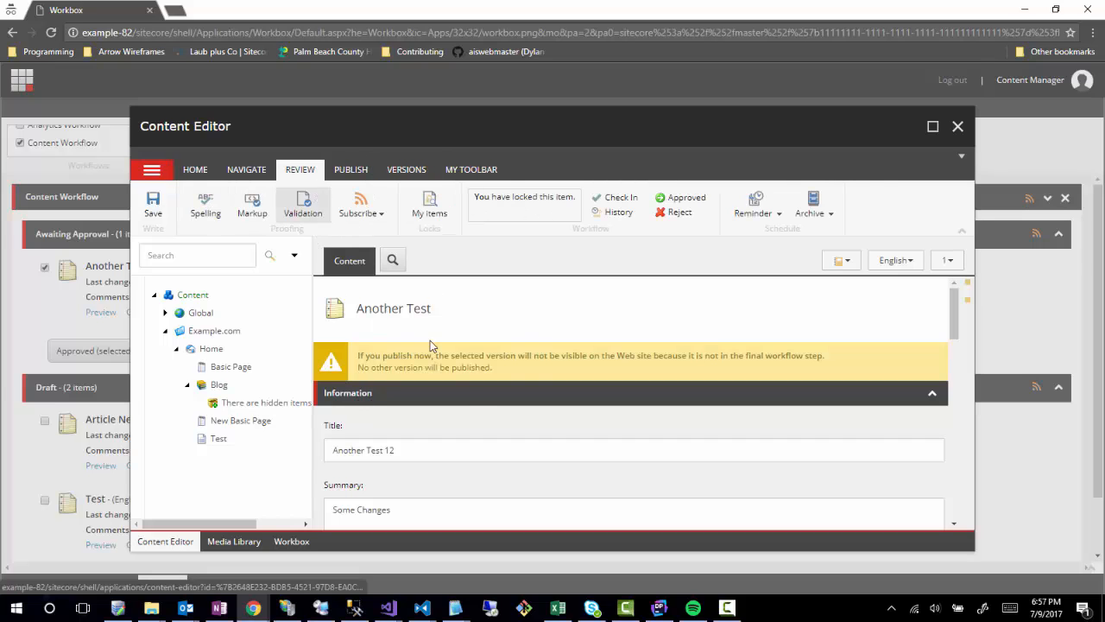
click(681, 214)
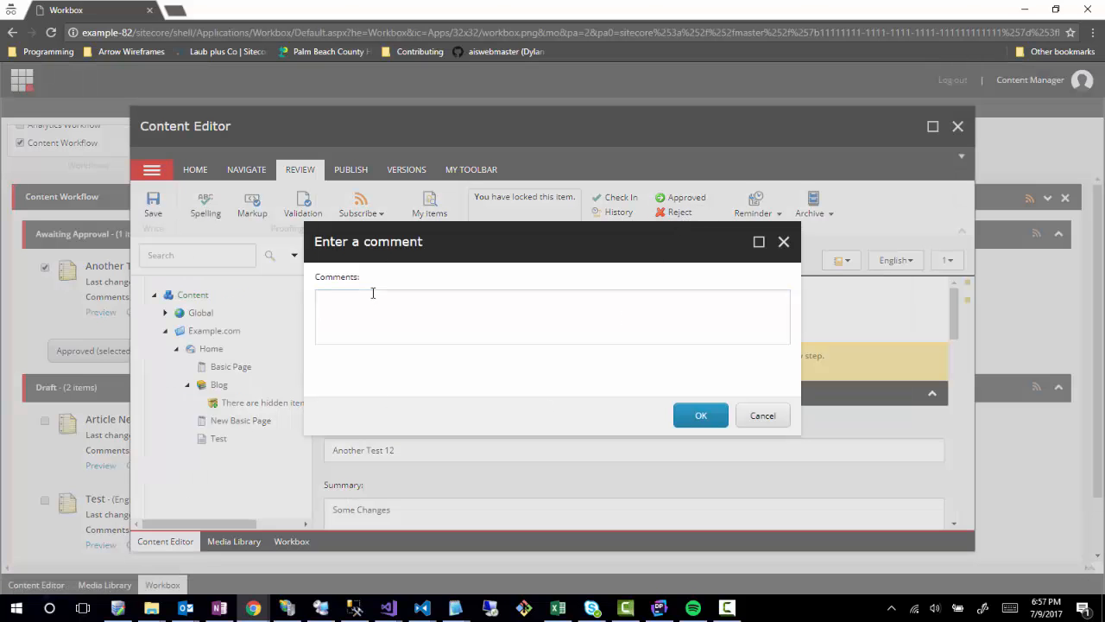
click(368, 297)
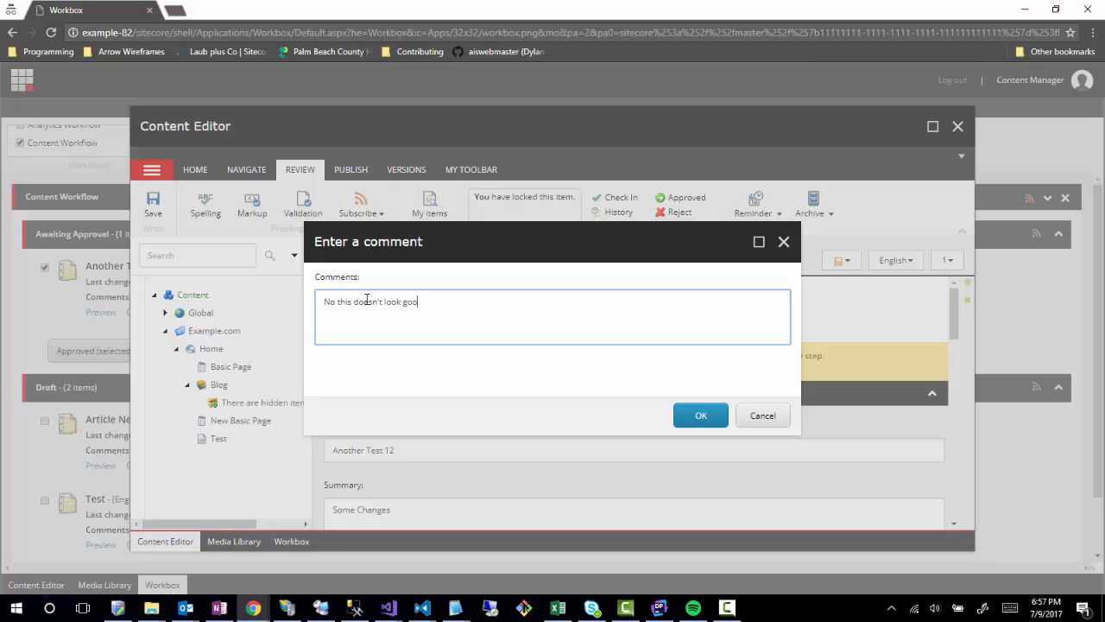
click(707, 419)
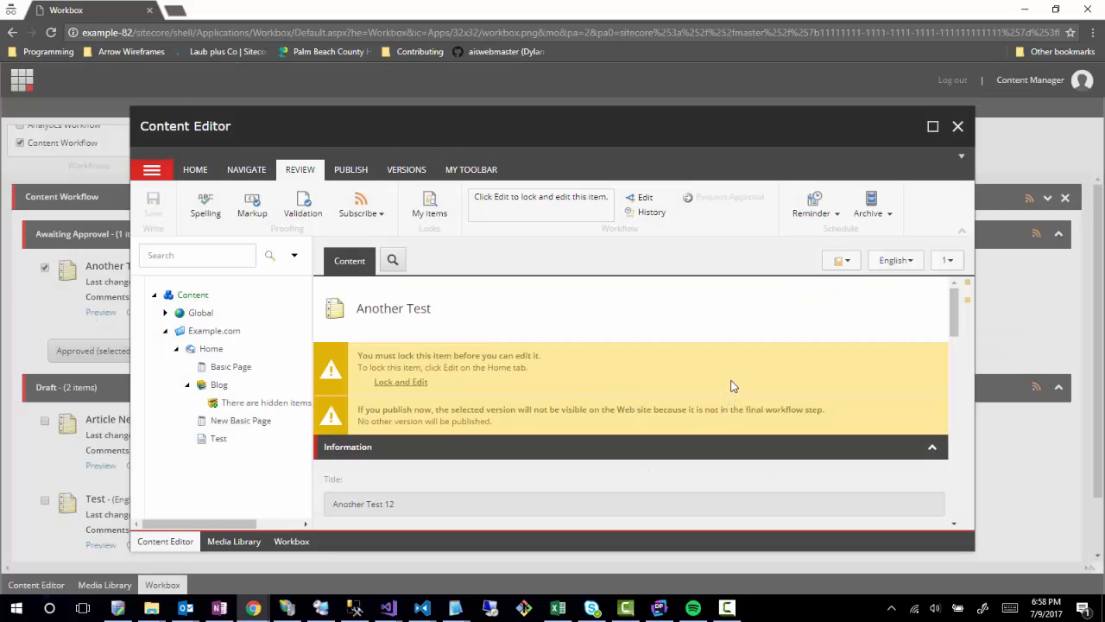
scroll(607, 346, down, 10)
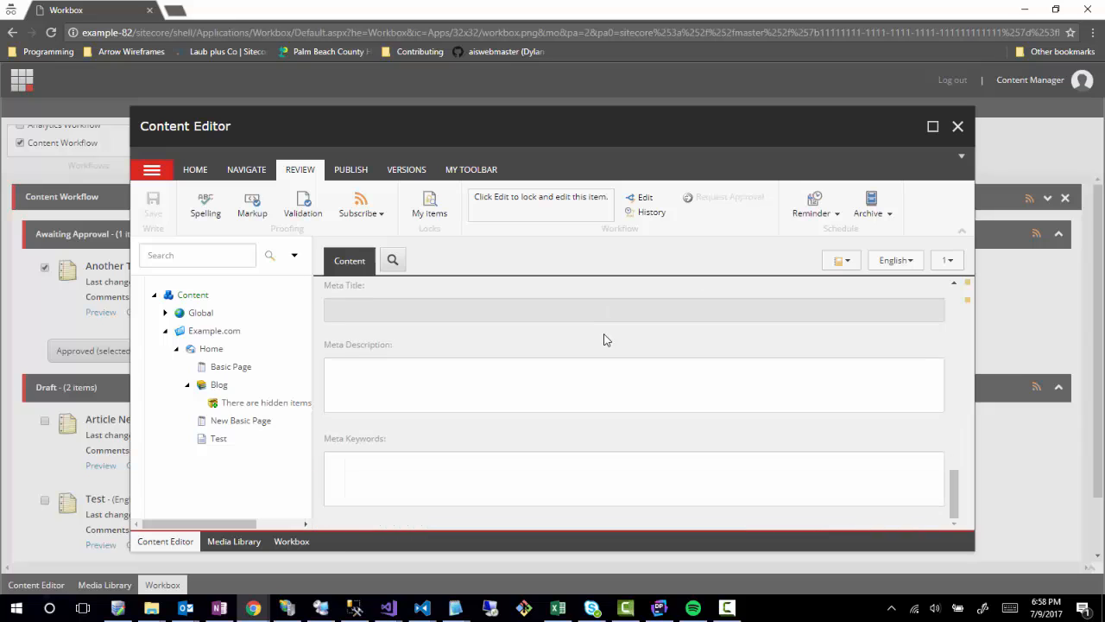
scroll(605, 338, up, 9)
scroll(609, 343, up, 2)
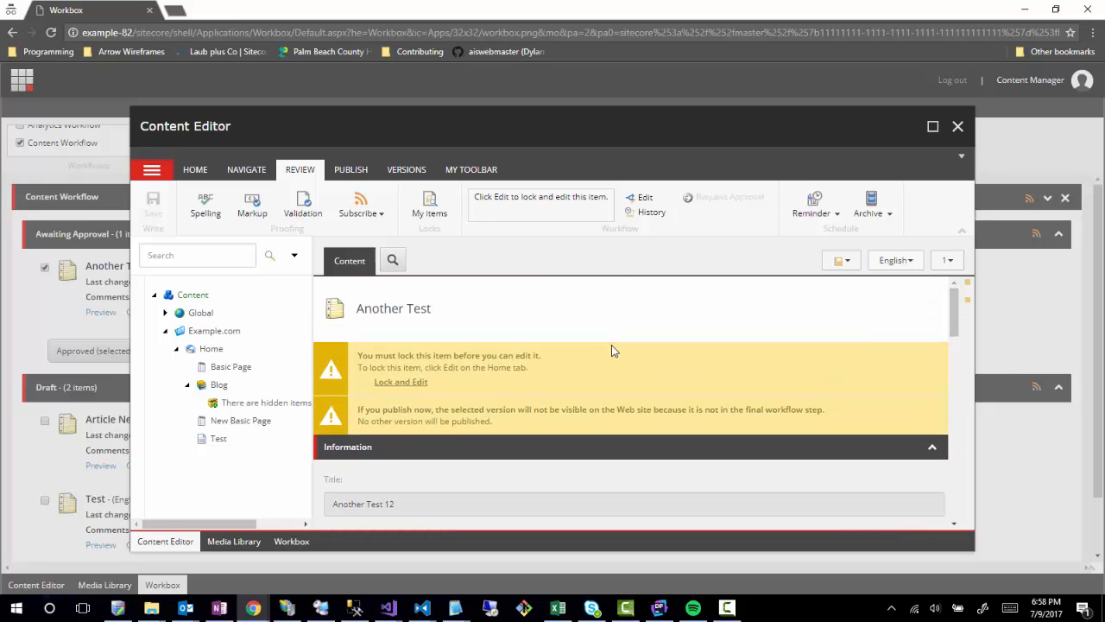
Close the editor, refresh the Workbox to find Another Test back in Draft, and open it.
click(958, 128)
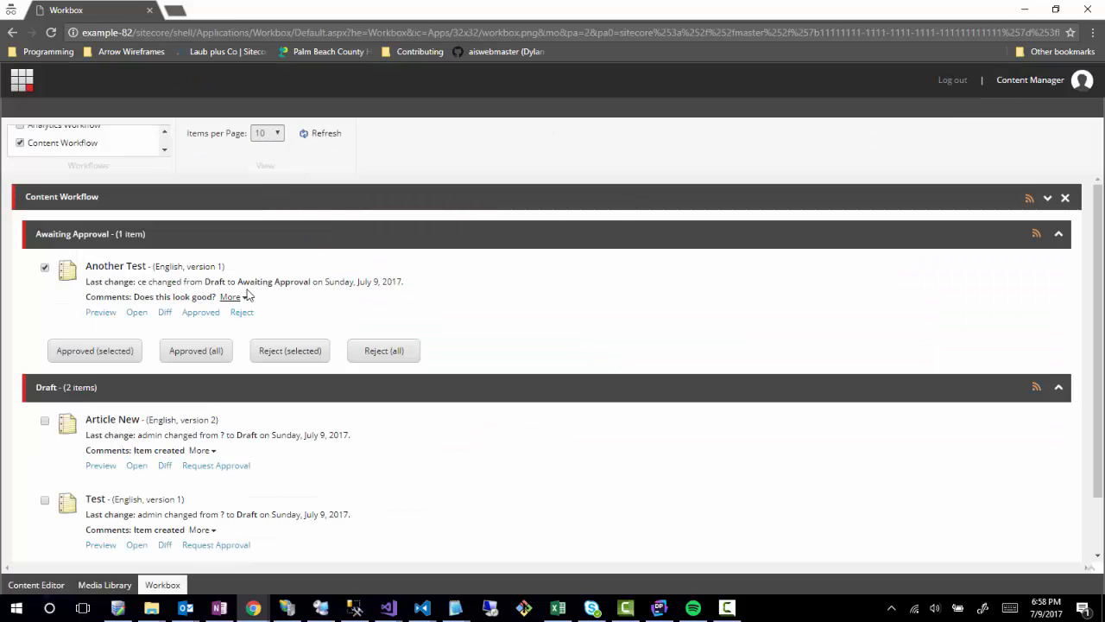
click(325, 136)
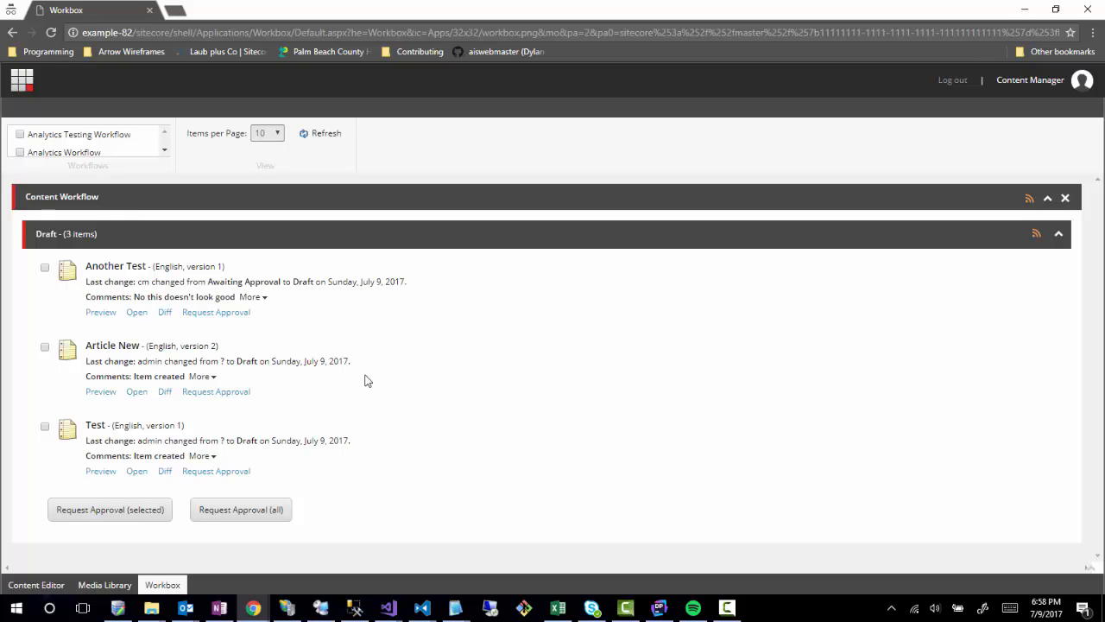
click(108, 267)
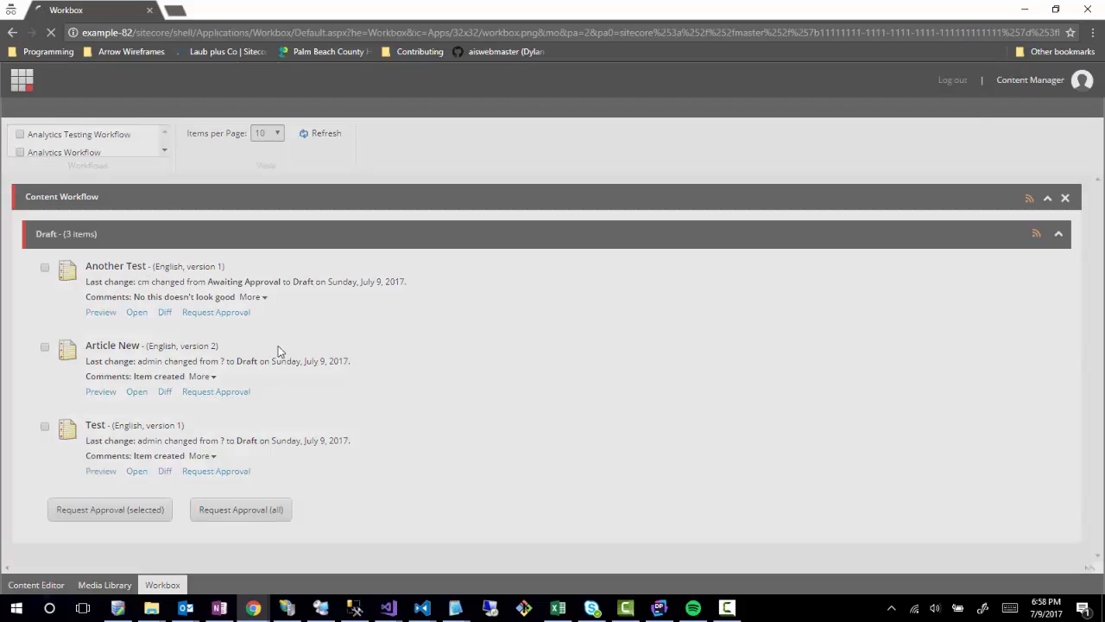
Lock Another Test, request approval with the comment 'Okay now this looks good', then refresh the Workbox.
click(348, 172)
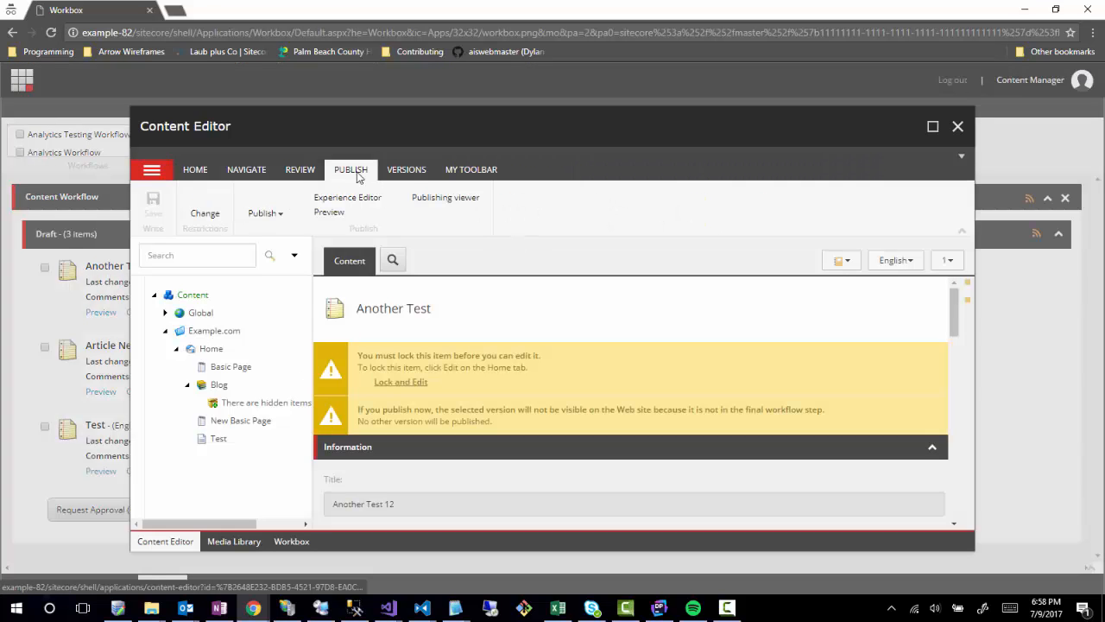
click(299, 172)
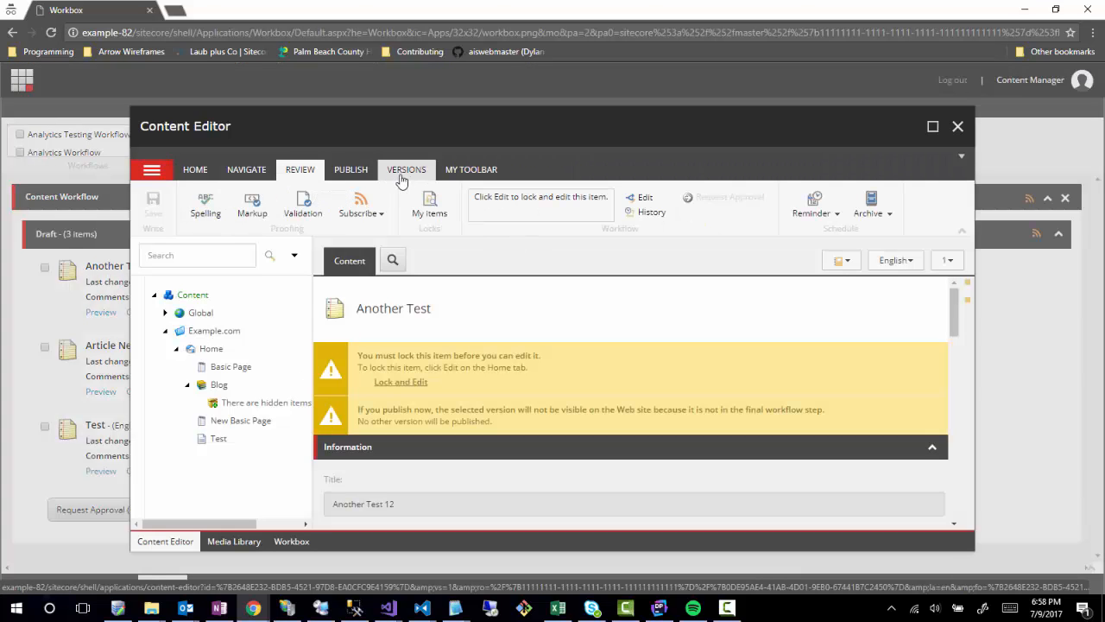
click(641, 197)
click(691, 199)
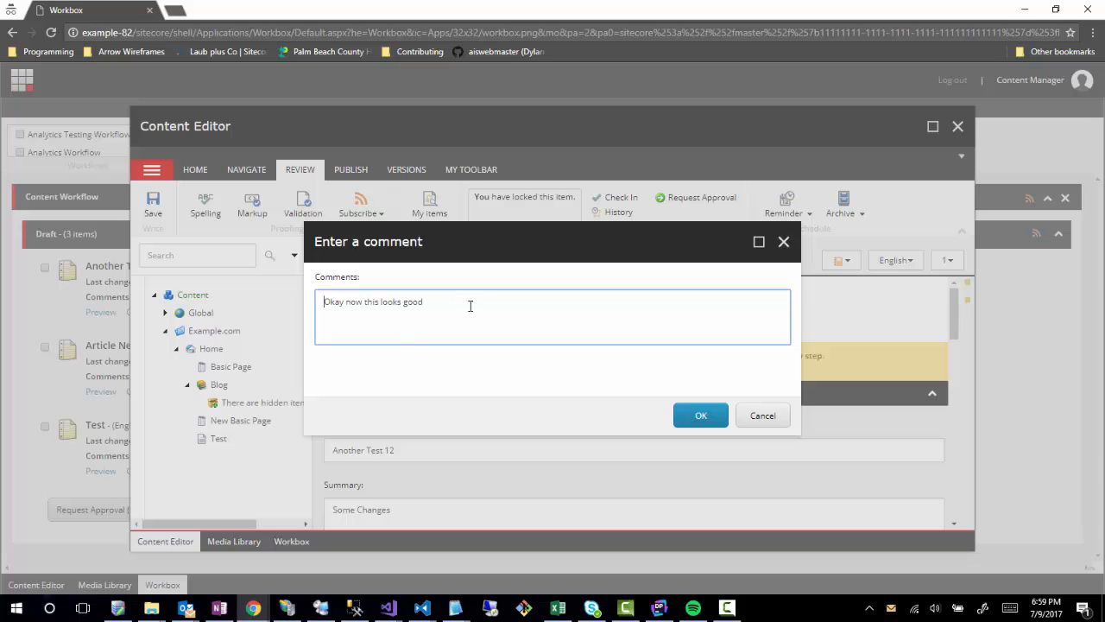
click(684, 422)
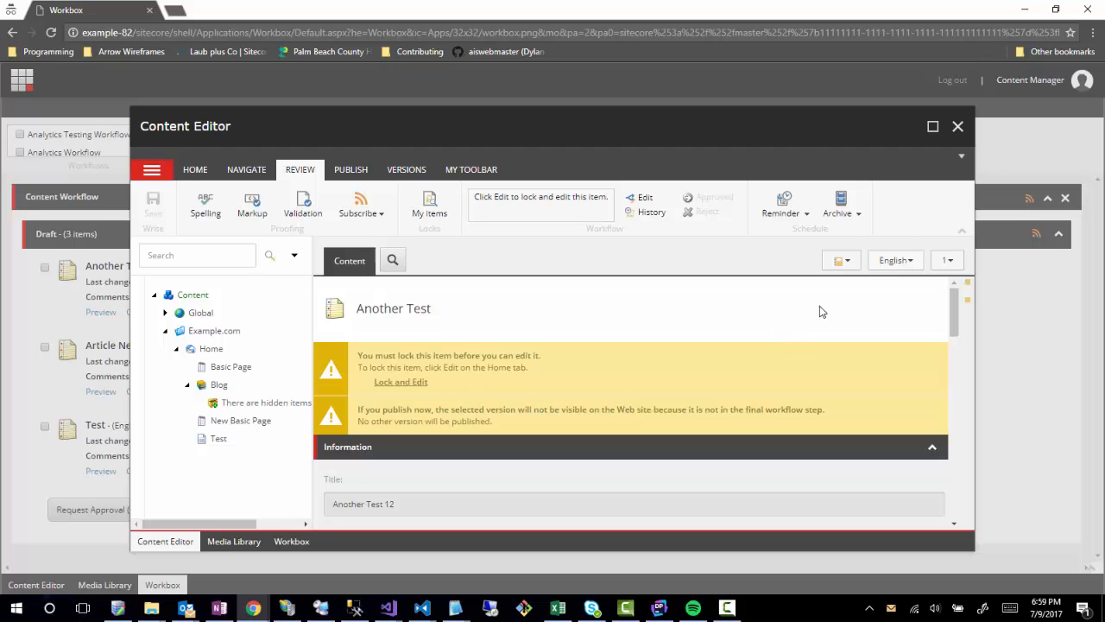
click(957, 126)
click(321, 134)
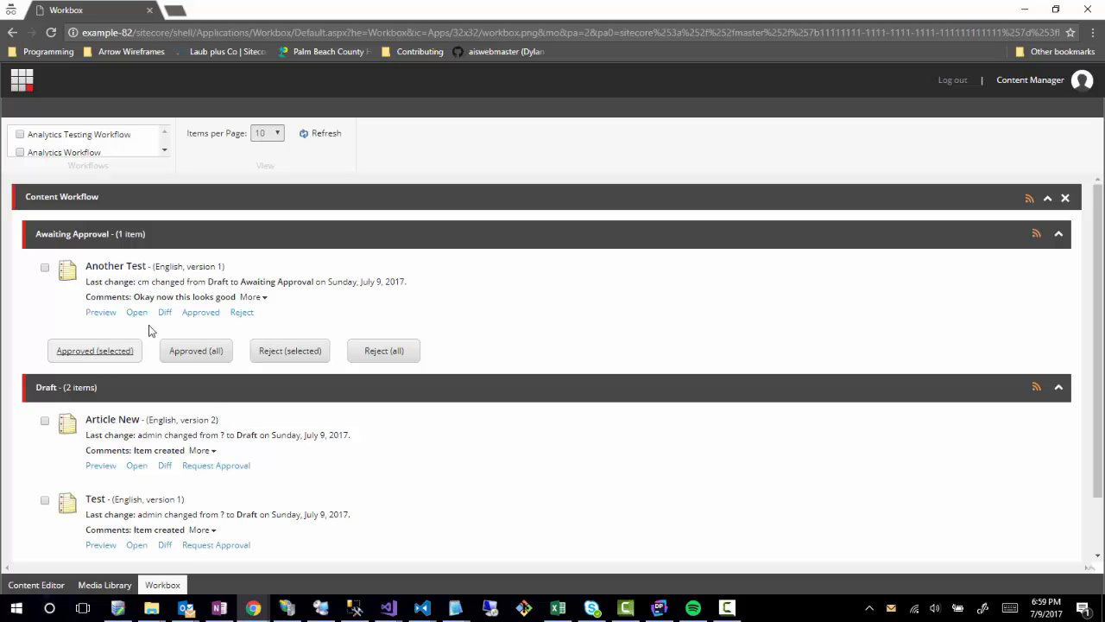
Open Another Test, lock it and approve it, then close its editor window.
click(169, 268)
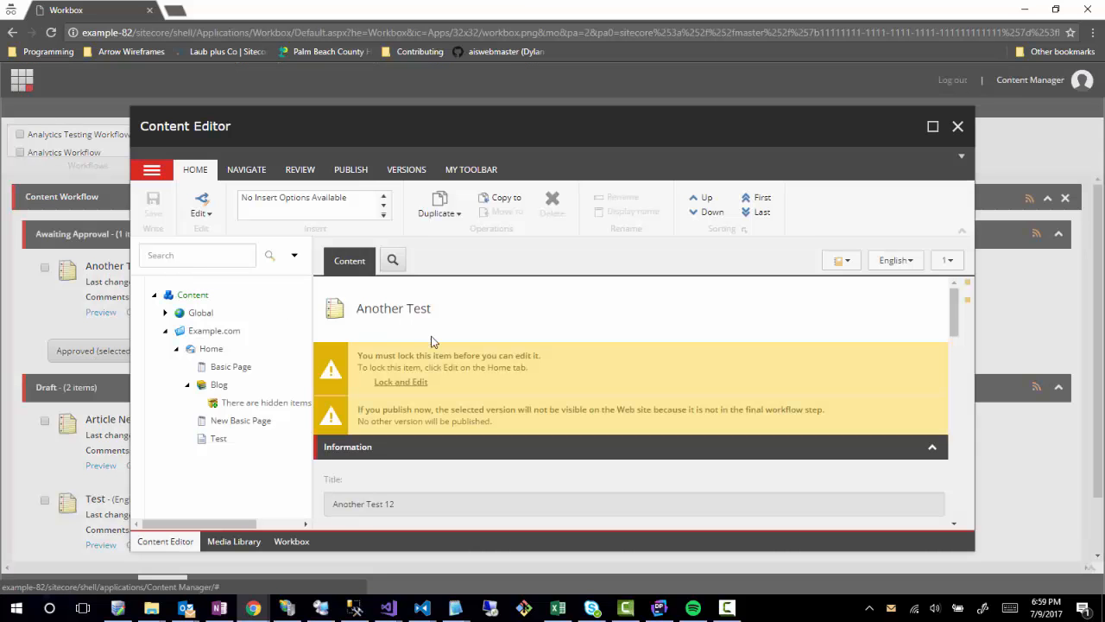
click(302, 173)
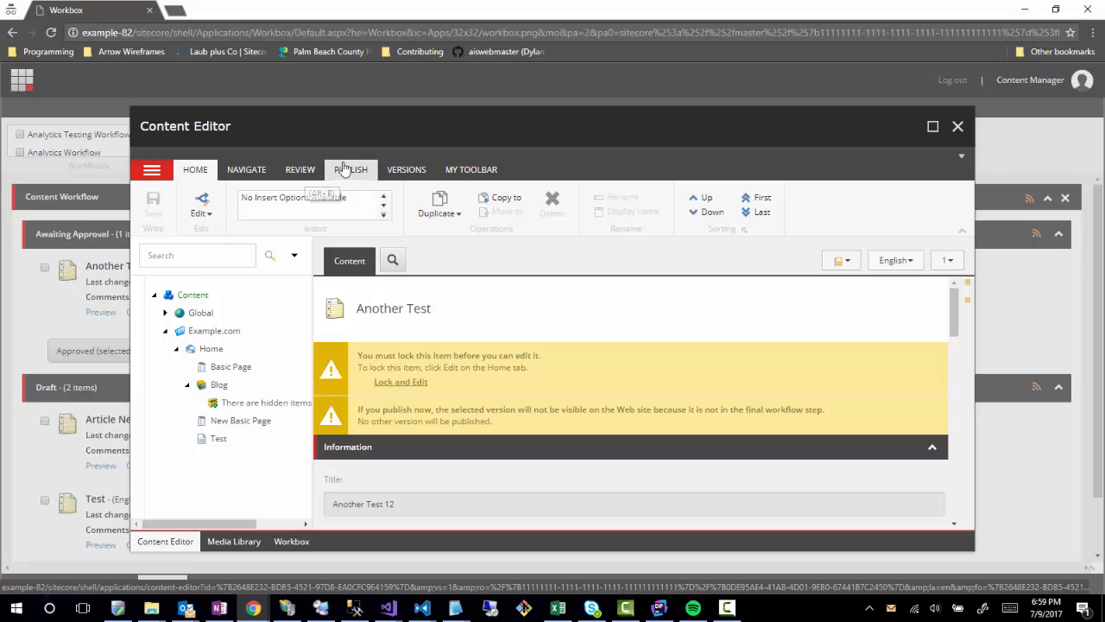
click(354, 171)
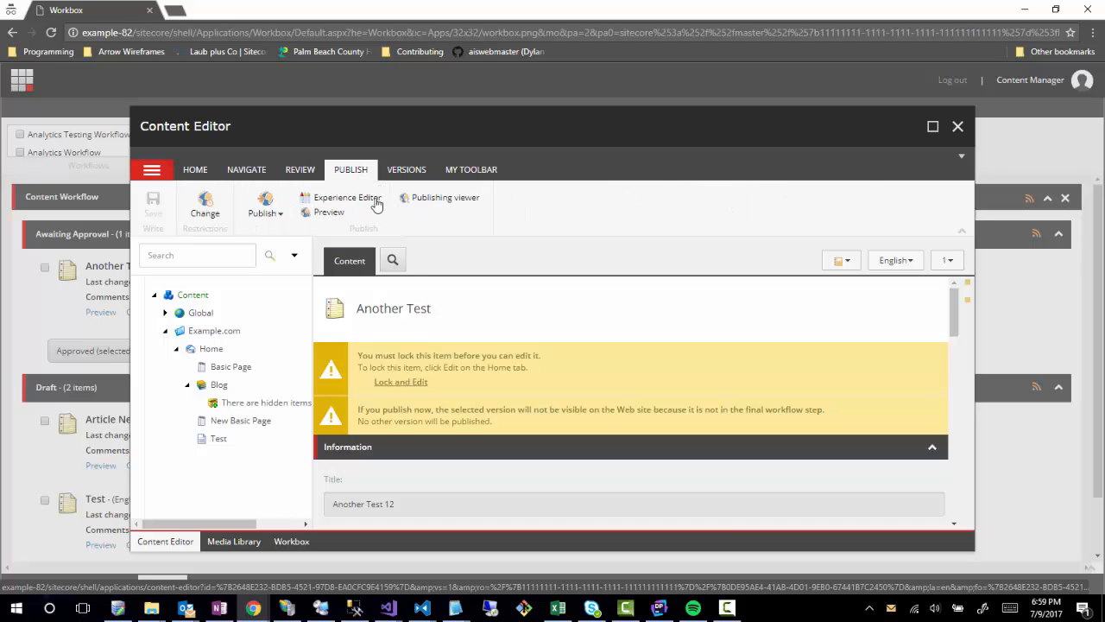
click(397, 175)
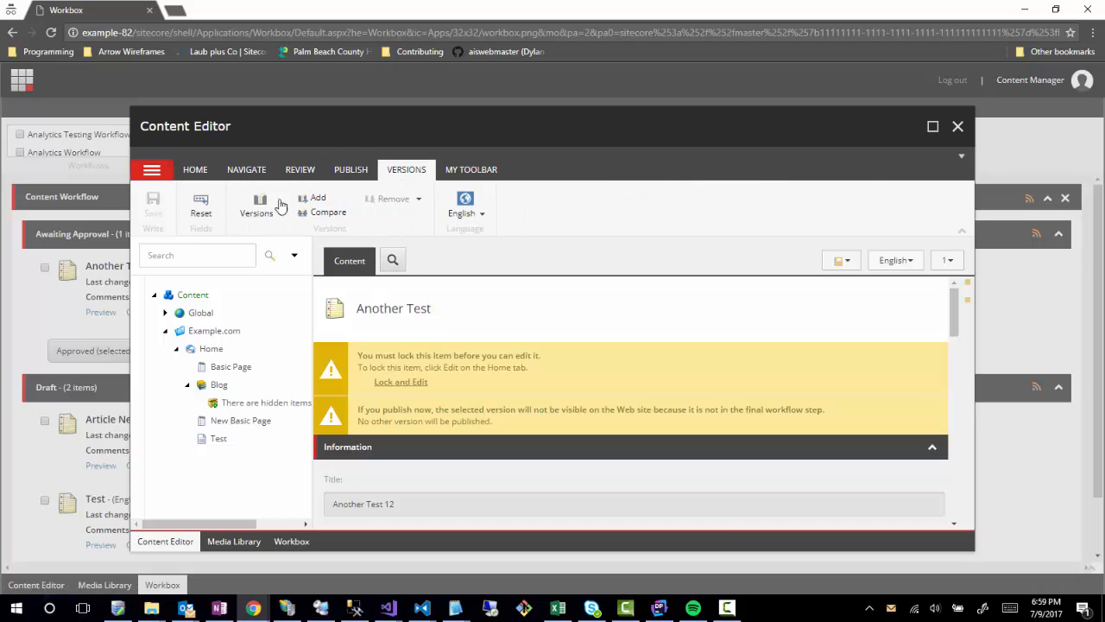
click(300, 171)
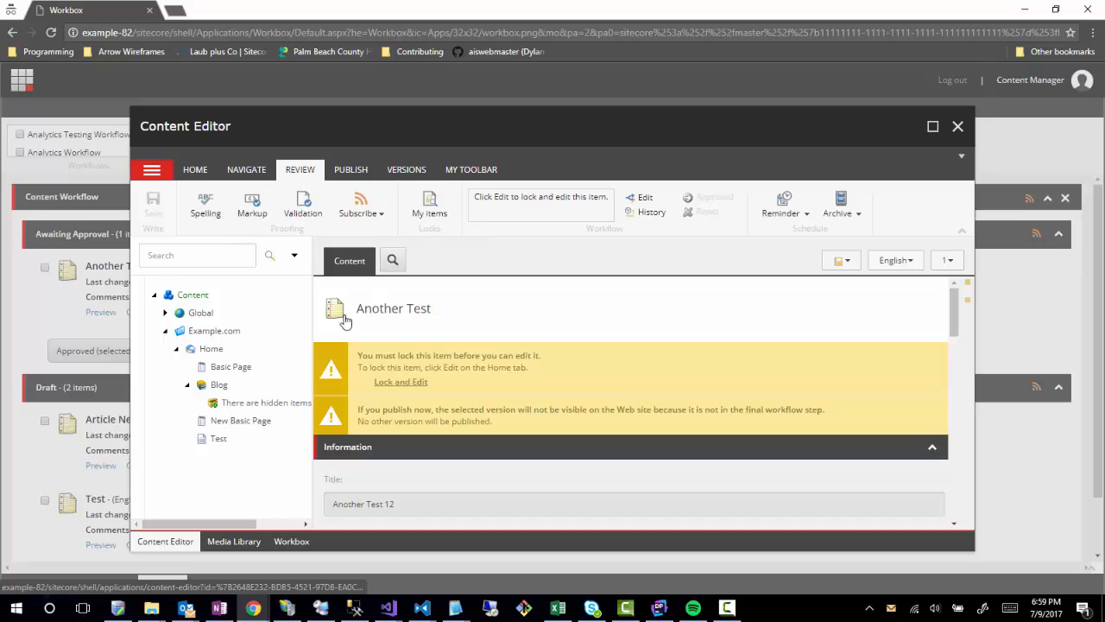
click(647, 197)
click(680, 198)
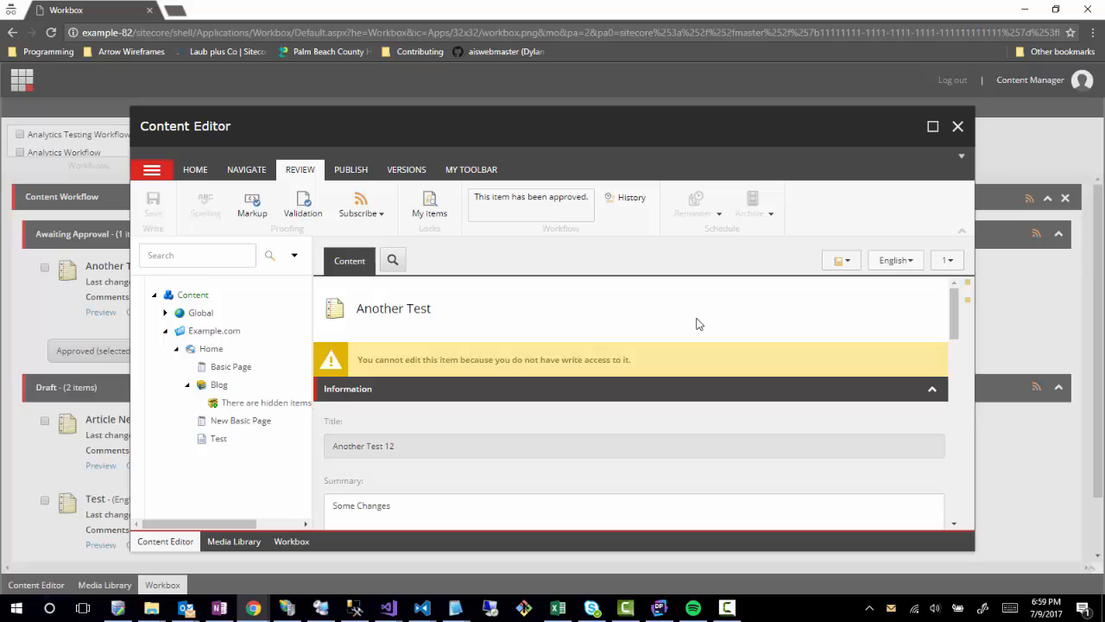
scroll(594, 321, down, 2)
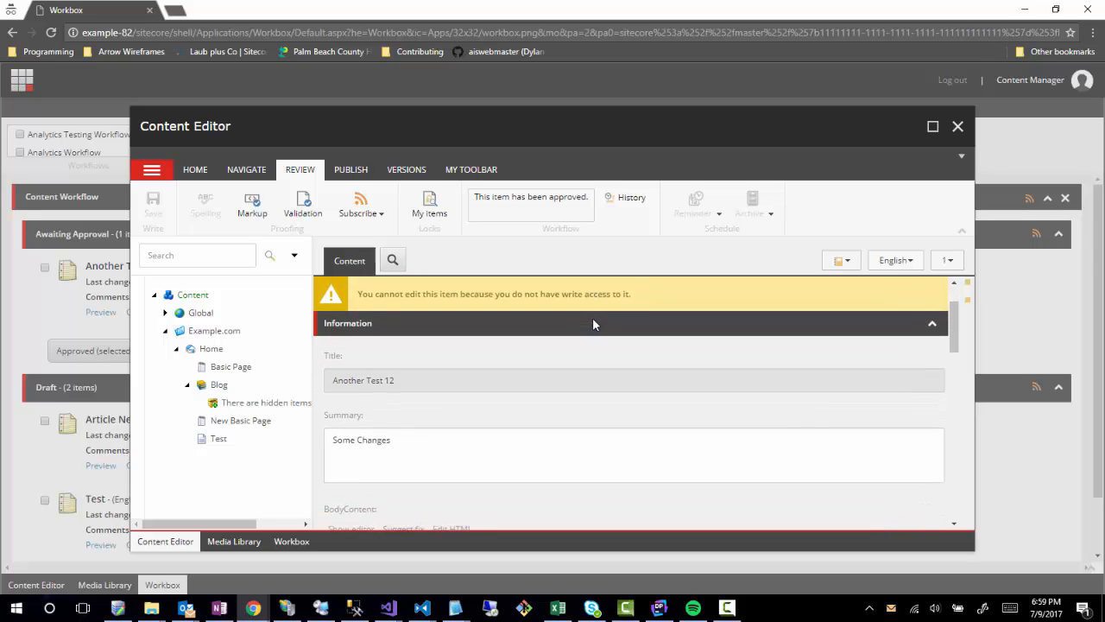
scroll(594, 323, up, 2)
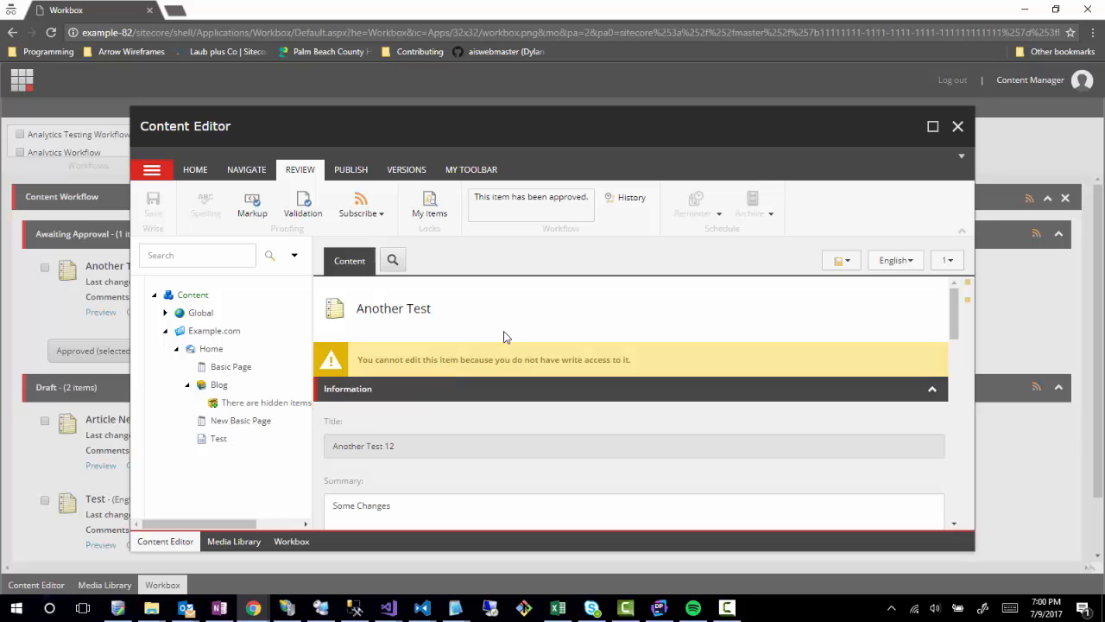
click(957, 126)
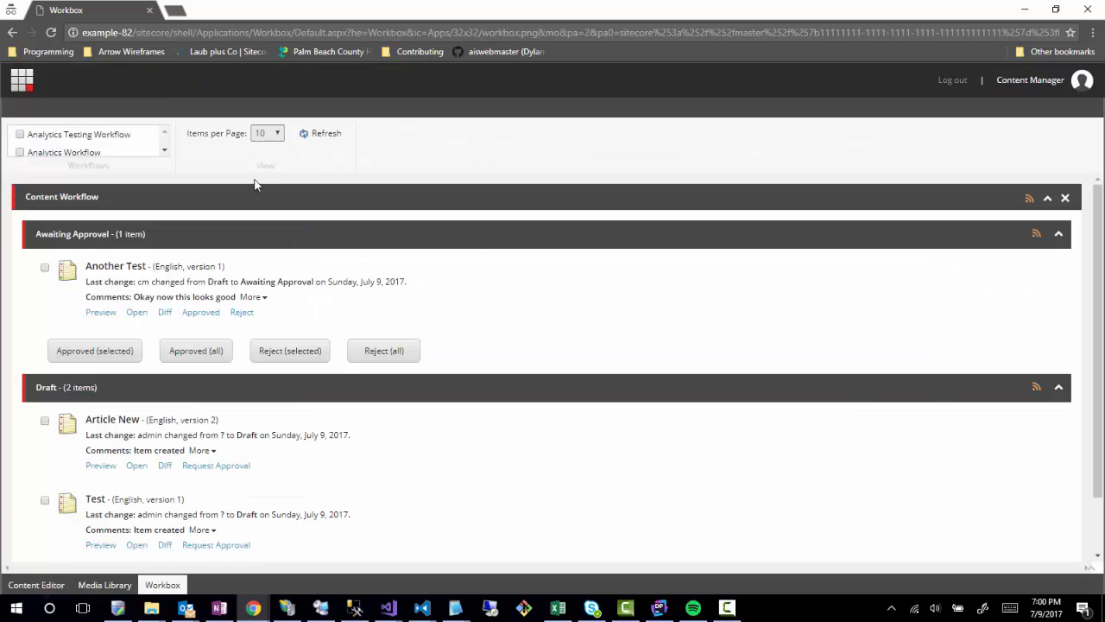
Open the Content Editor and expand the tree through Content and Example.com to Home.
click(16, 83)
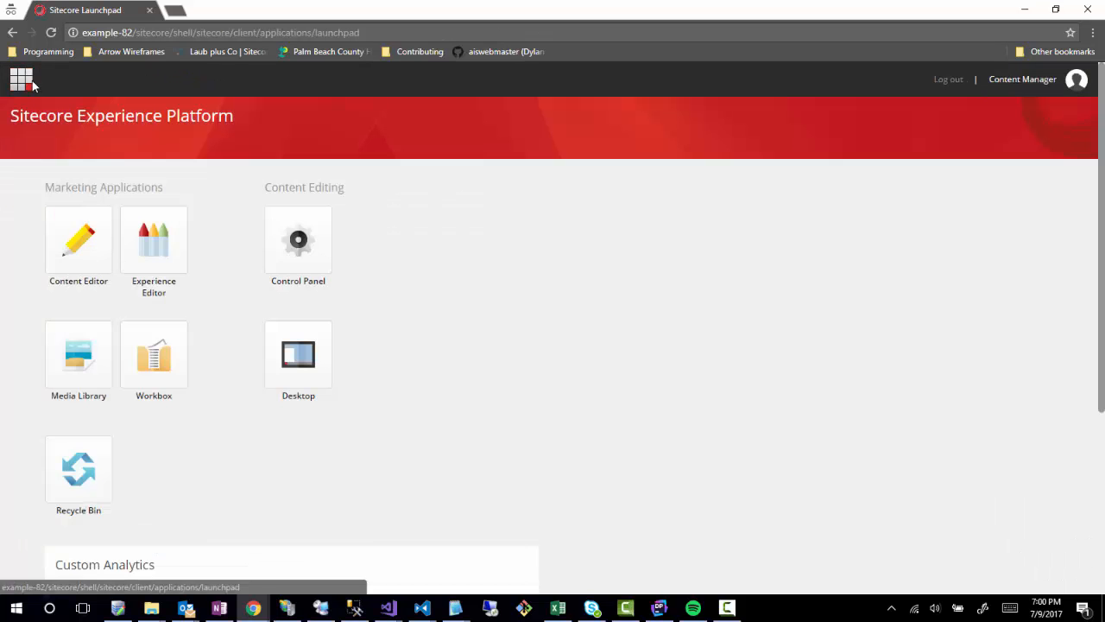
click(78, 266)
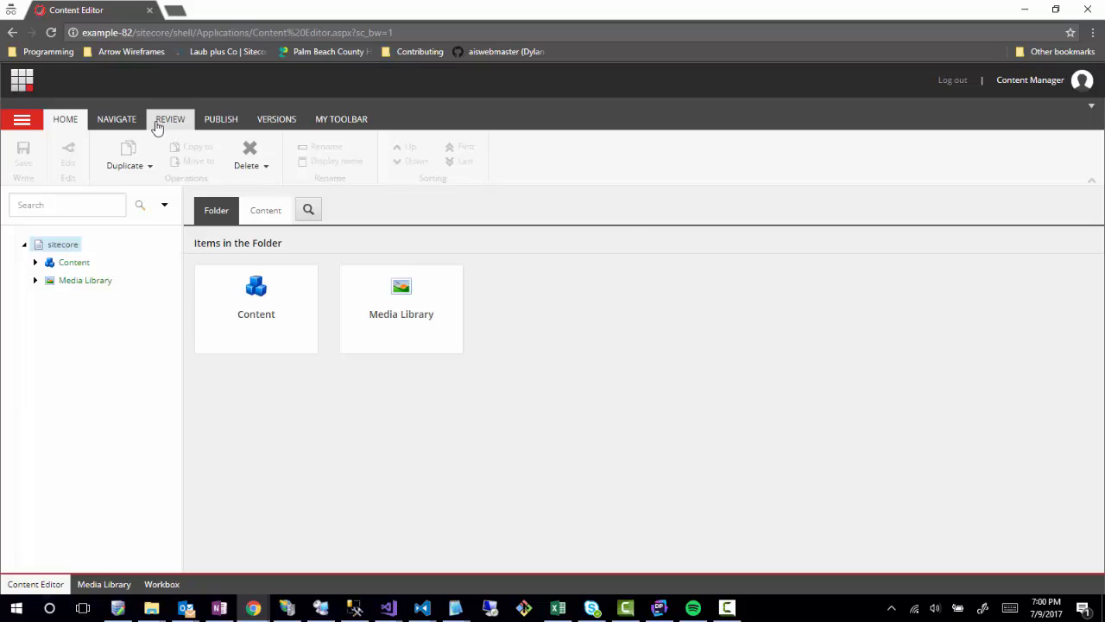
click(217, 120)
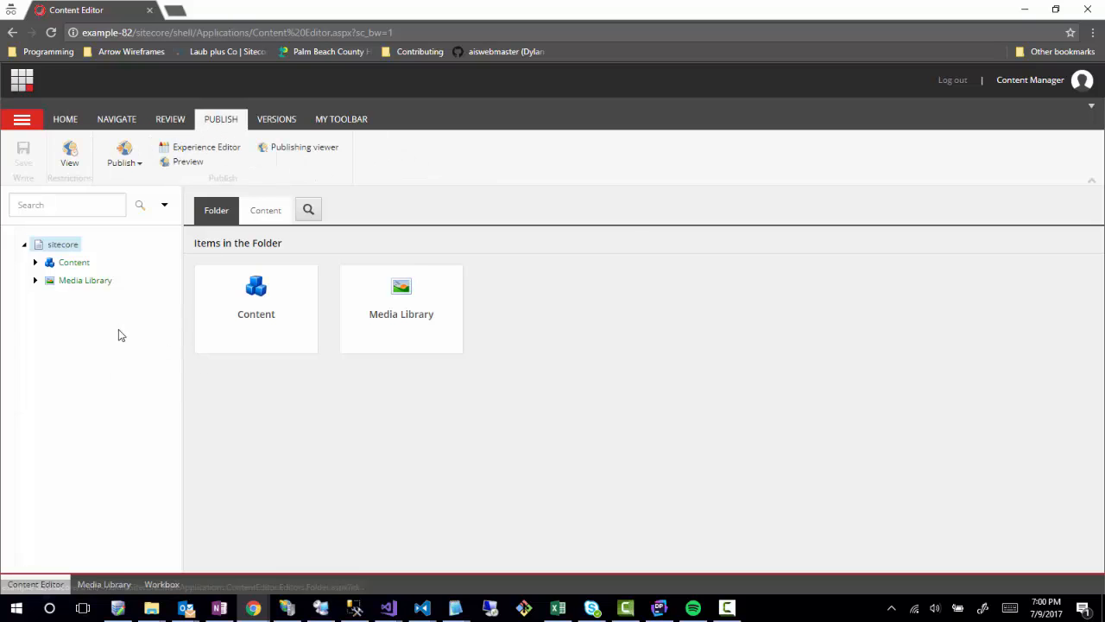
click(34, 261)
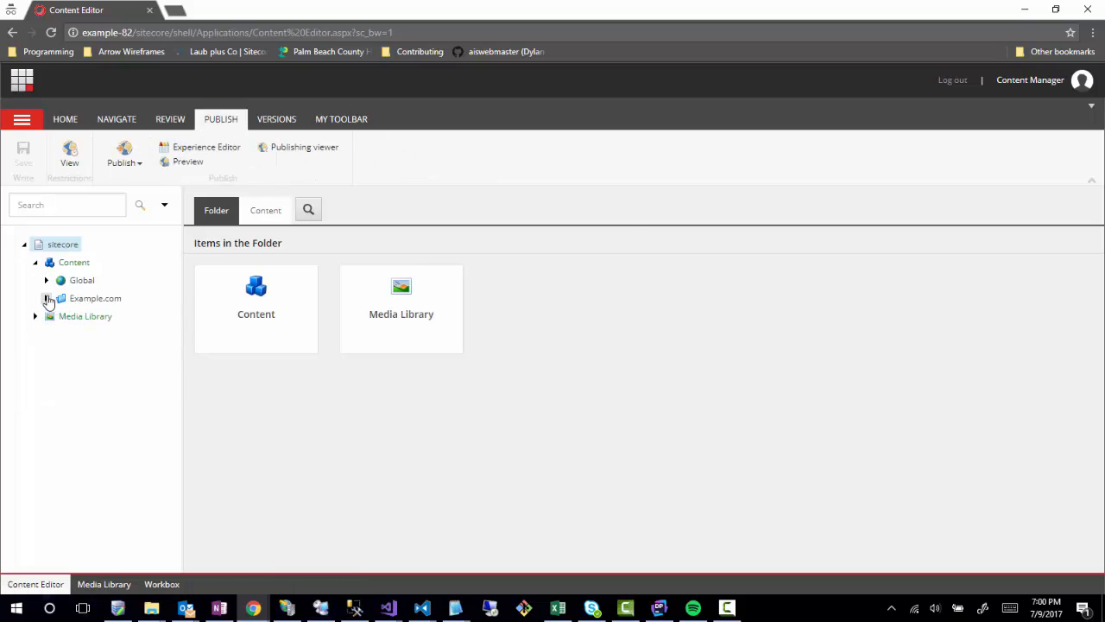
click(45, 280)
click(45, 316)
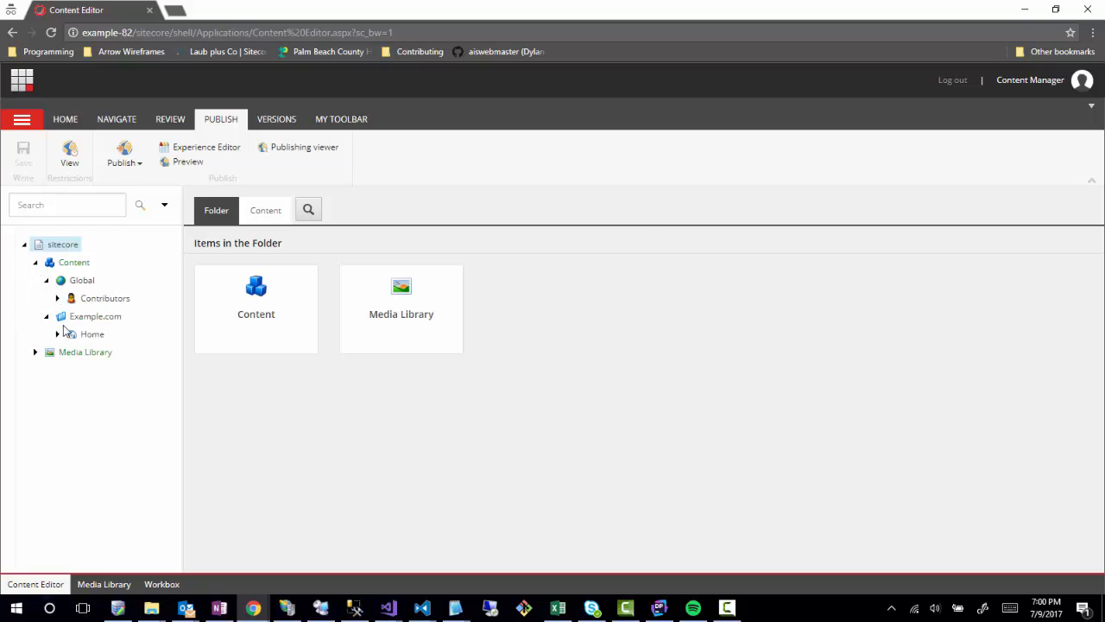
click(58, 333)
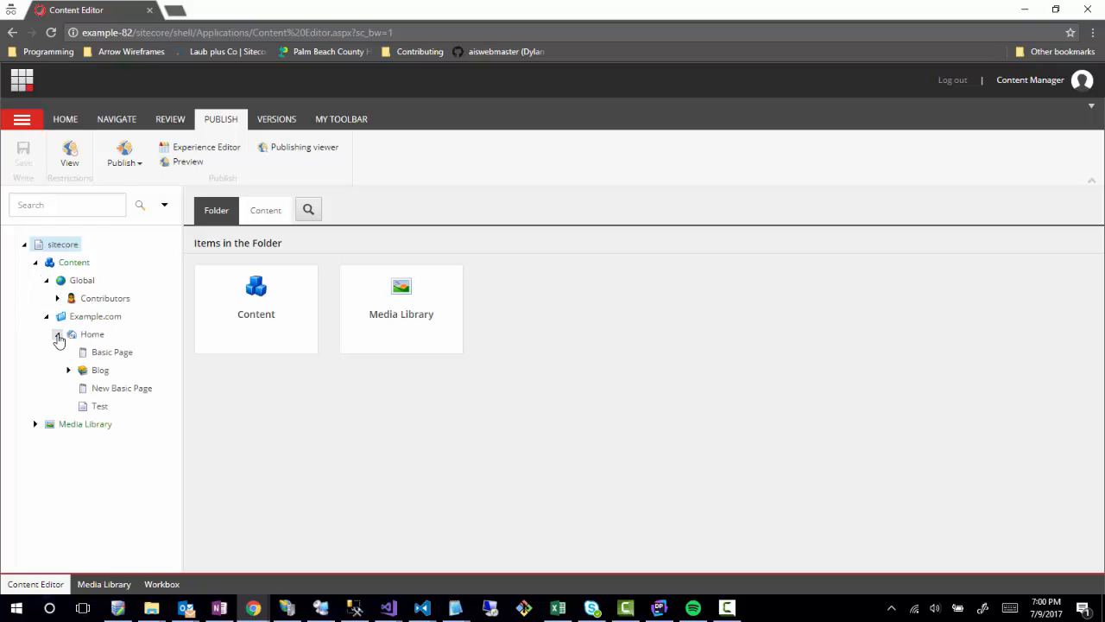
Try Publish site, dismiss the missing publishing target warning, and cancel the publish.
click(131, 167)
click(146, 181)
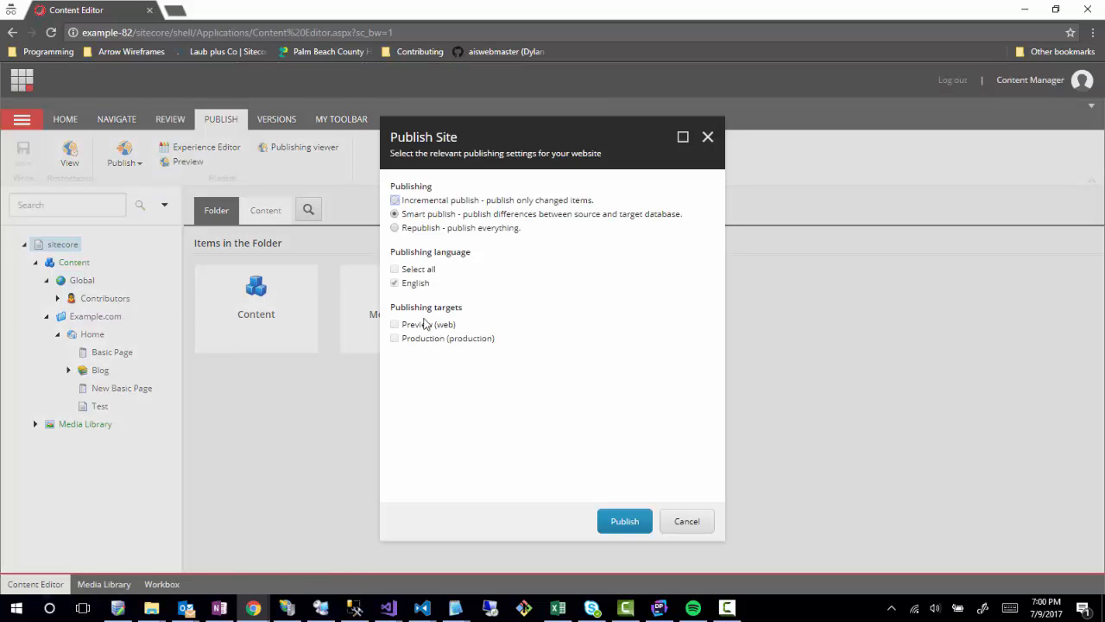
click(627, 519)
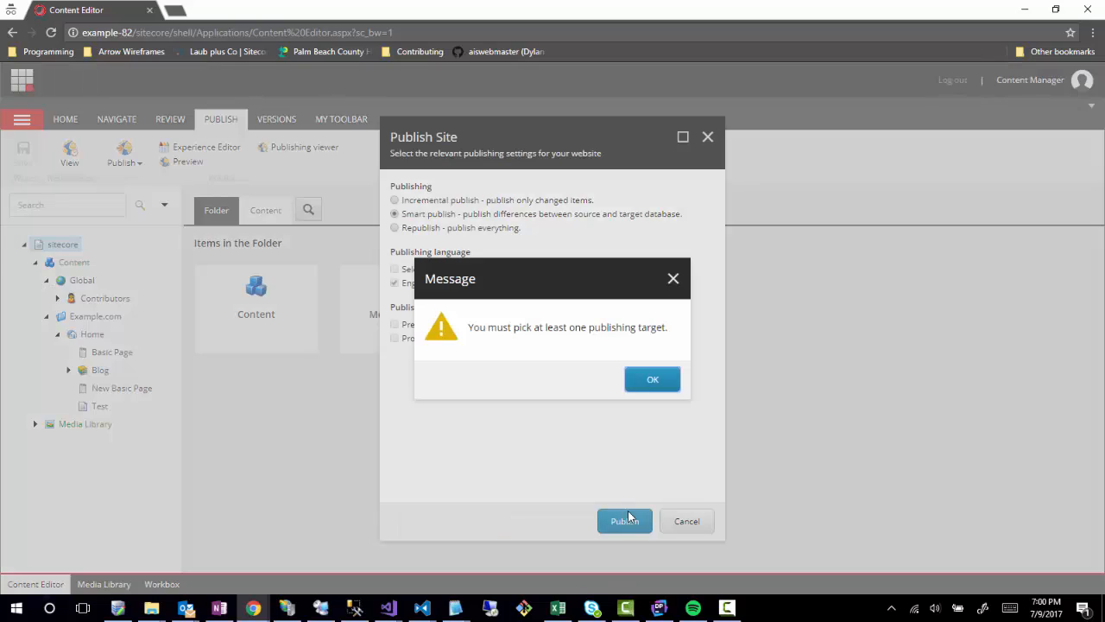
click(649, 380)
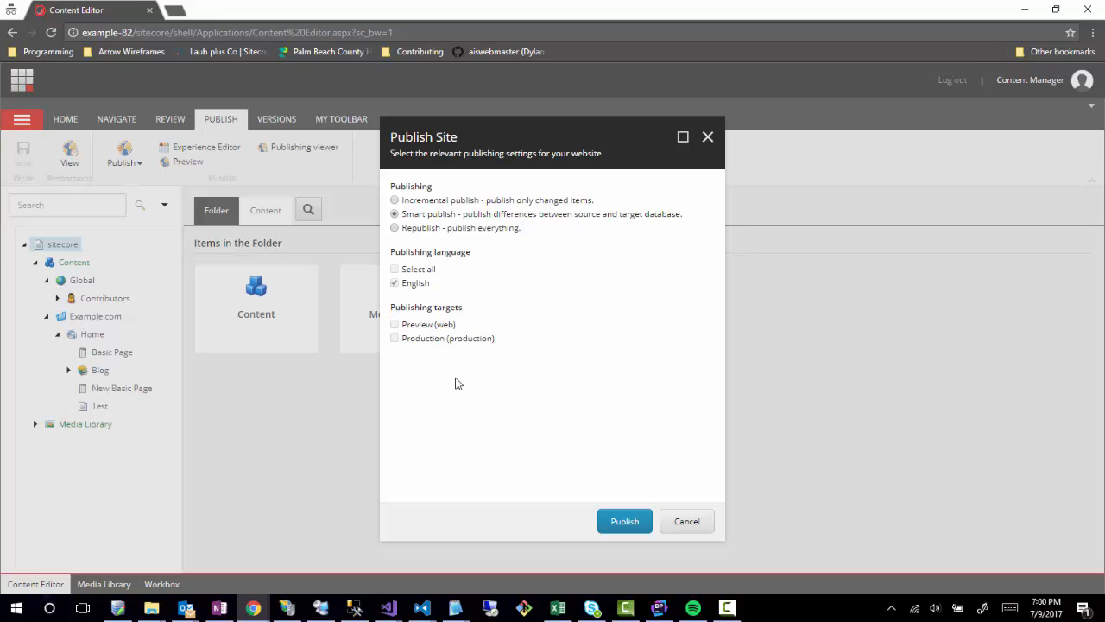
click(688, 521)
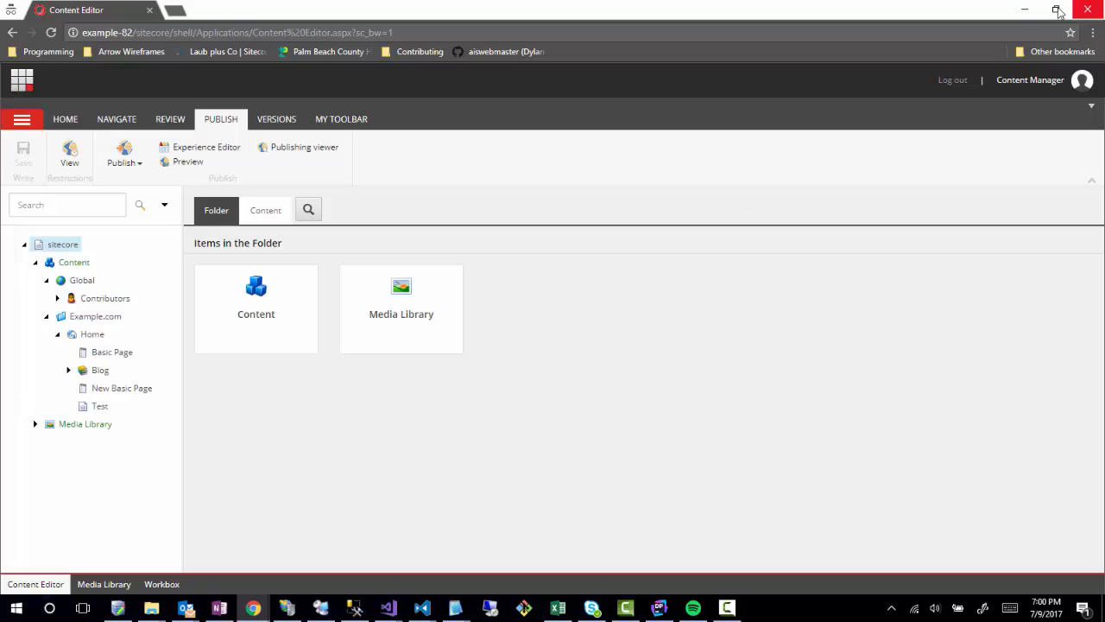
In the administrator's window, open the Content Editor and expand Content > Example.com > Home > Blog > 2017.
click(1025, 10)
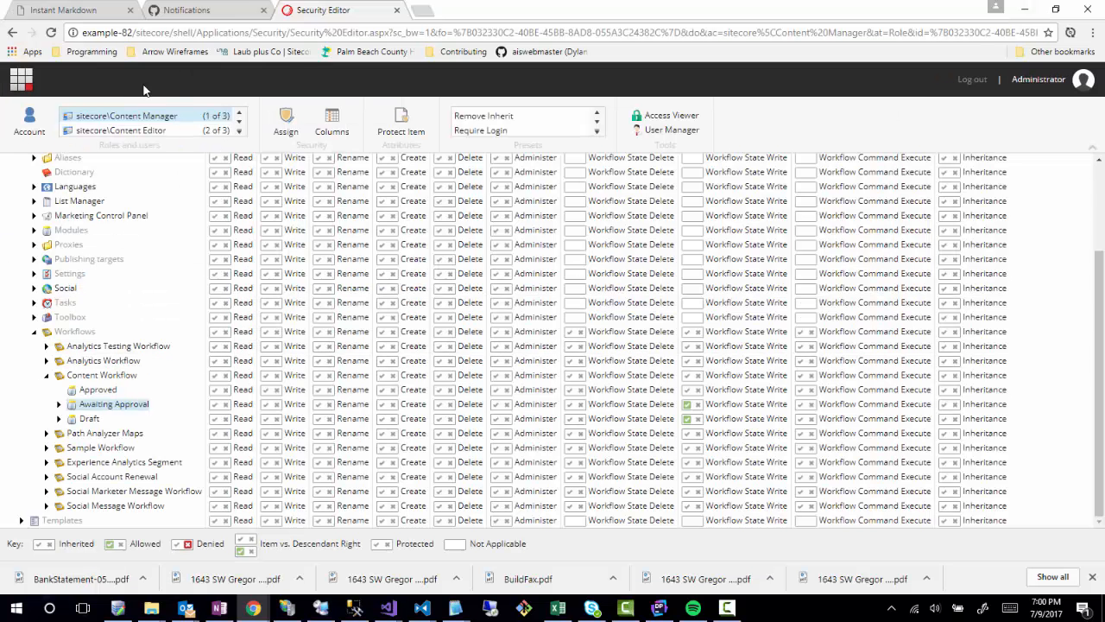
click(20, 79)
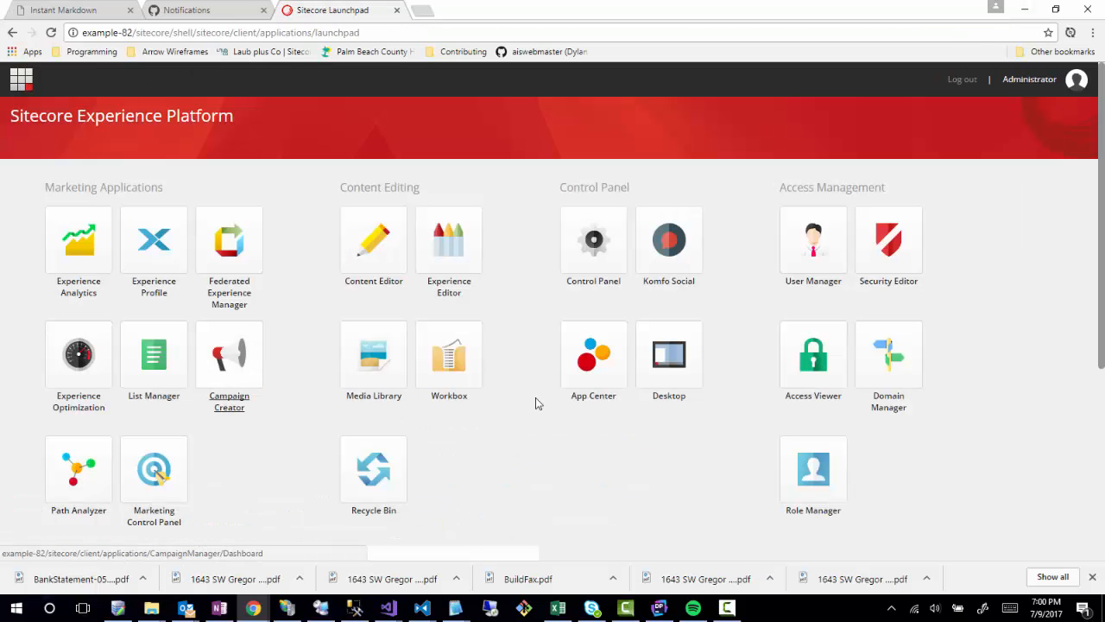
click(383, 254)
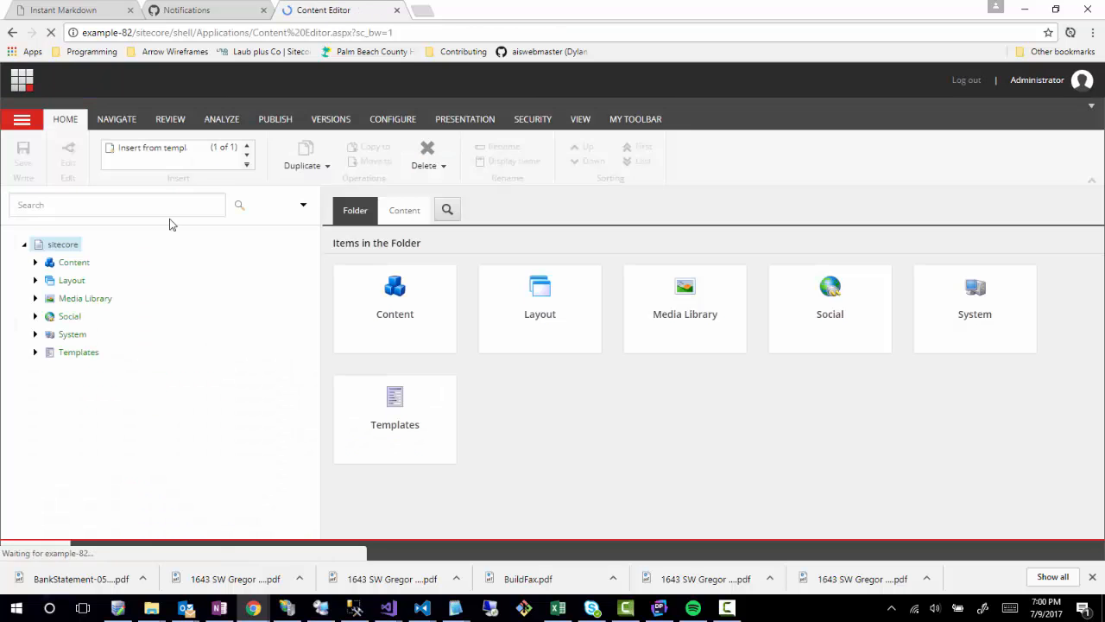
click(35, 262)
click(46, 298)
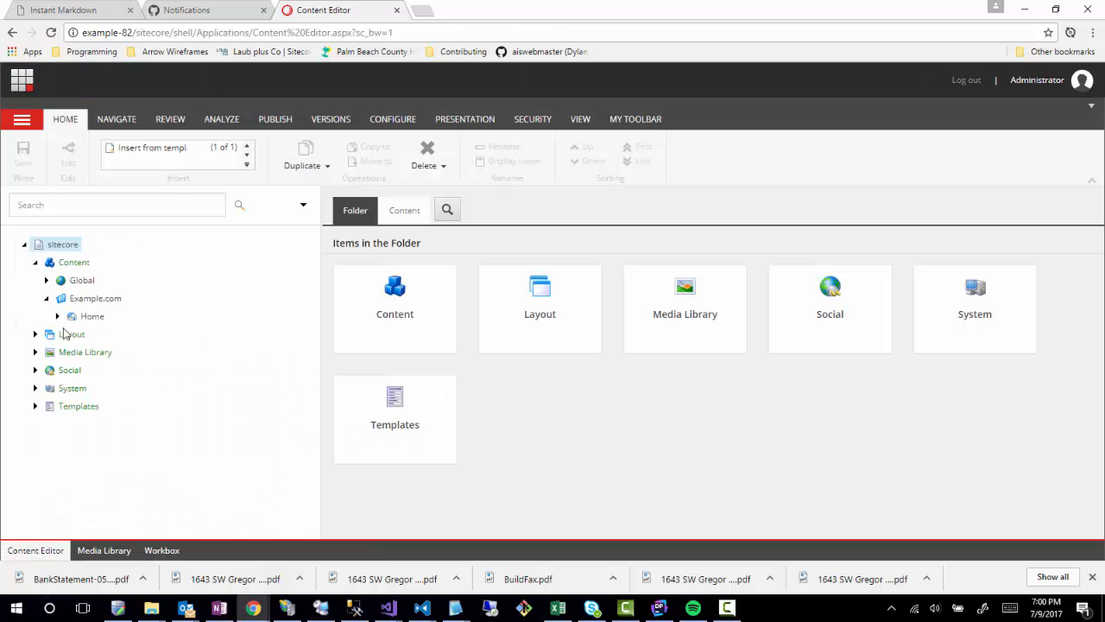
click(57, 316)
click(68, 353)
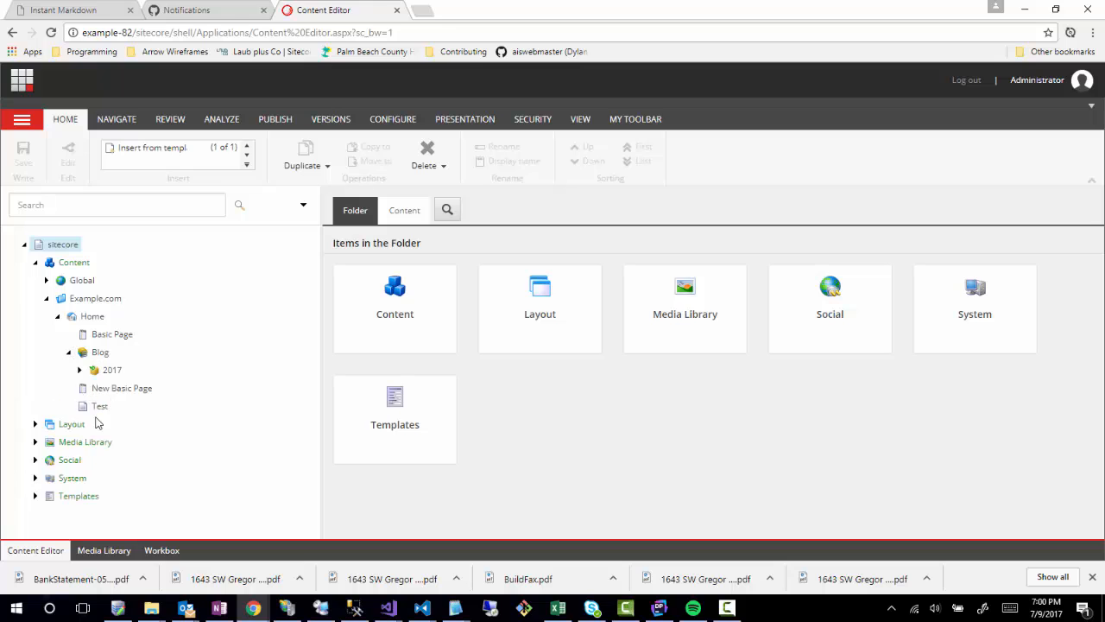
click(79, 370)
scroll(255, 480, down, 1)
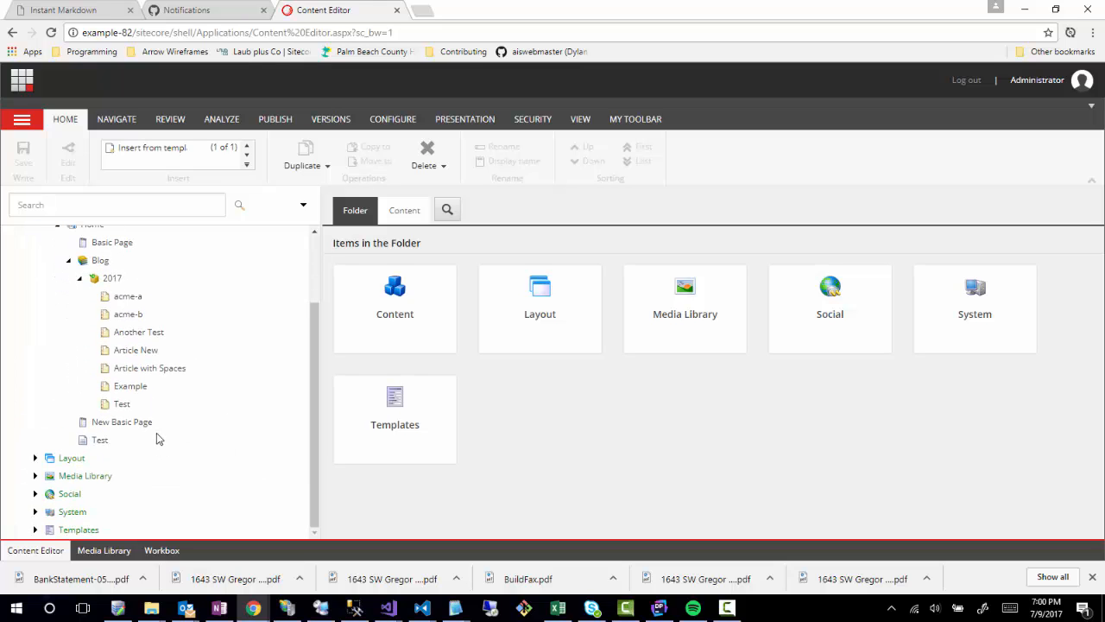
Select Another Test and check that its Workflow section shows Content Workflow/Approved.
click(138, 334)
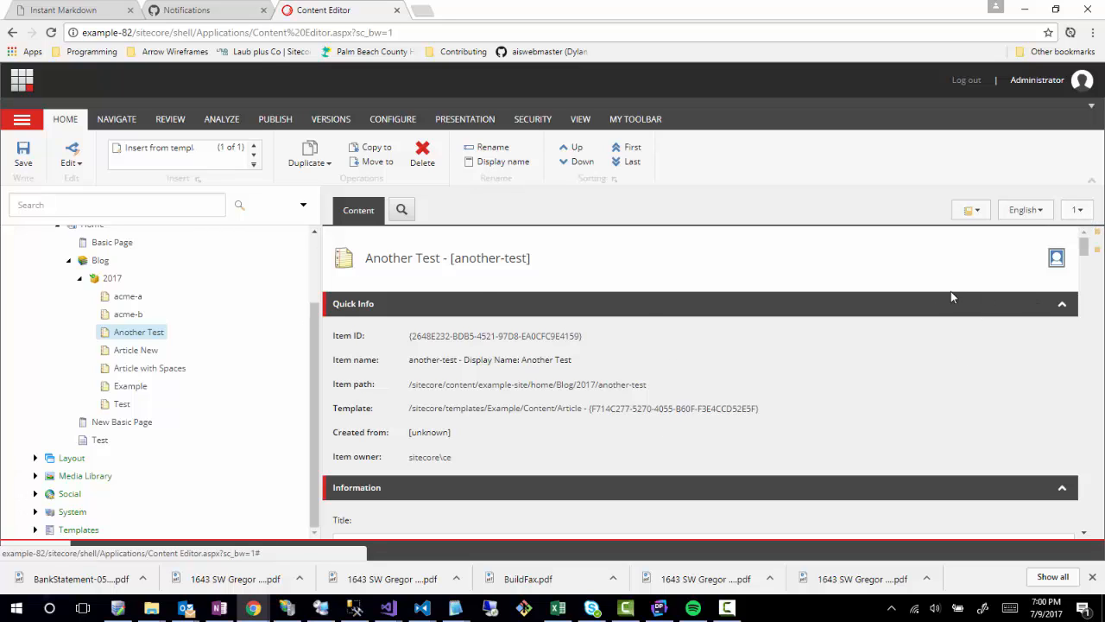
scroll(642, 439, down, 20)
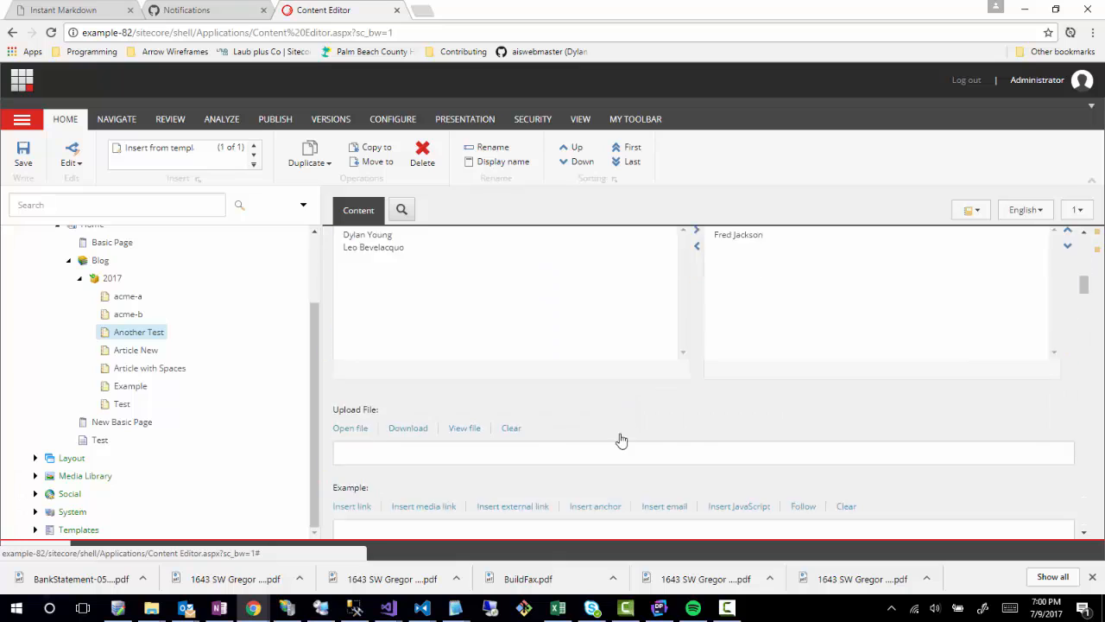
scroll(640, 438, down, 10)
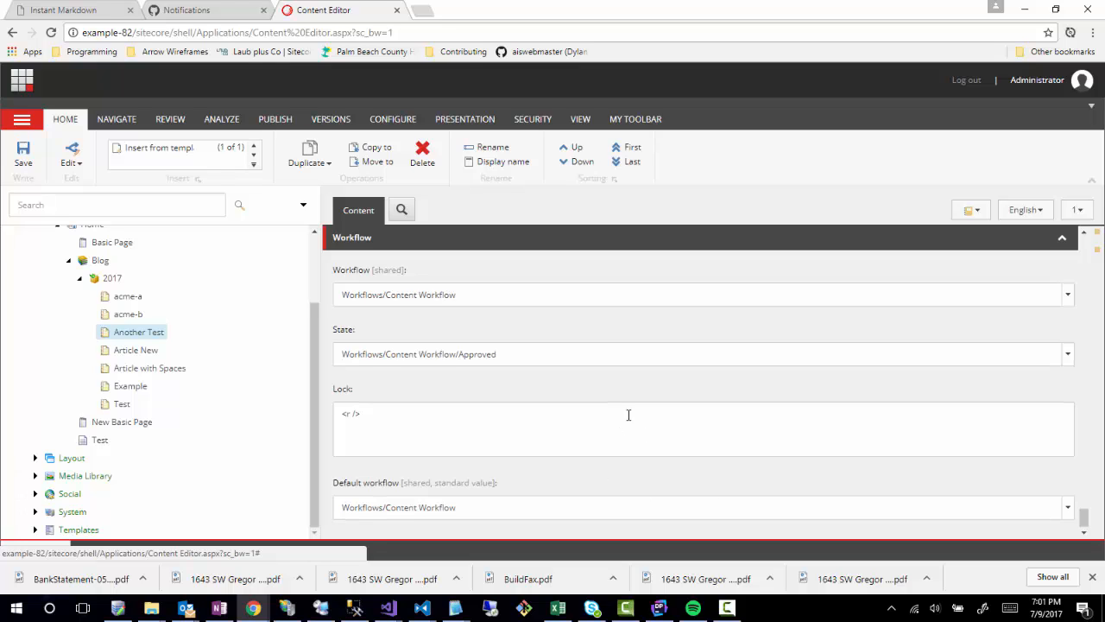
scroll(629, 415, up, 10)
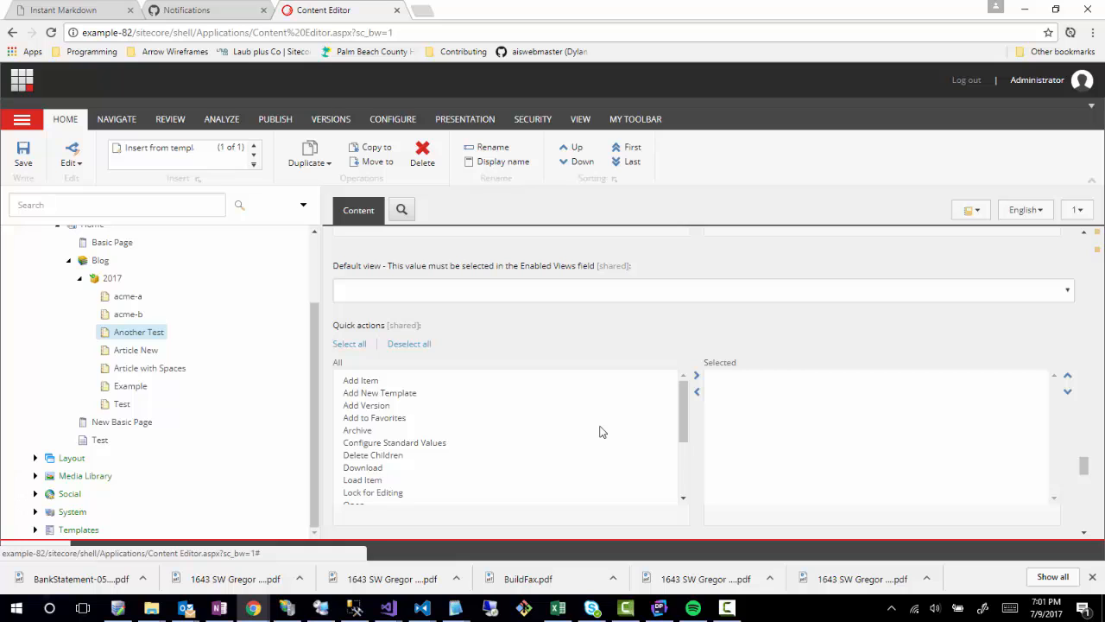
scroll(604, 429, up, 8)
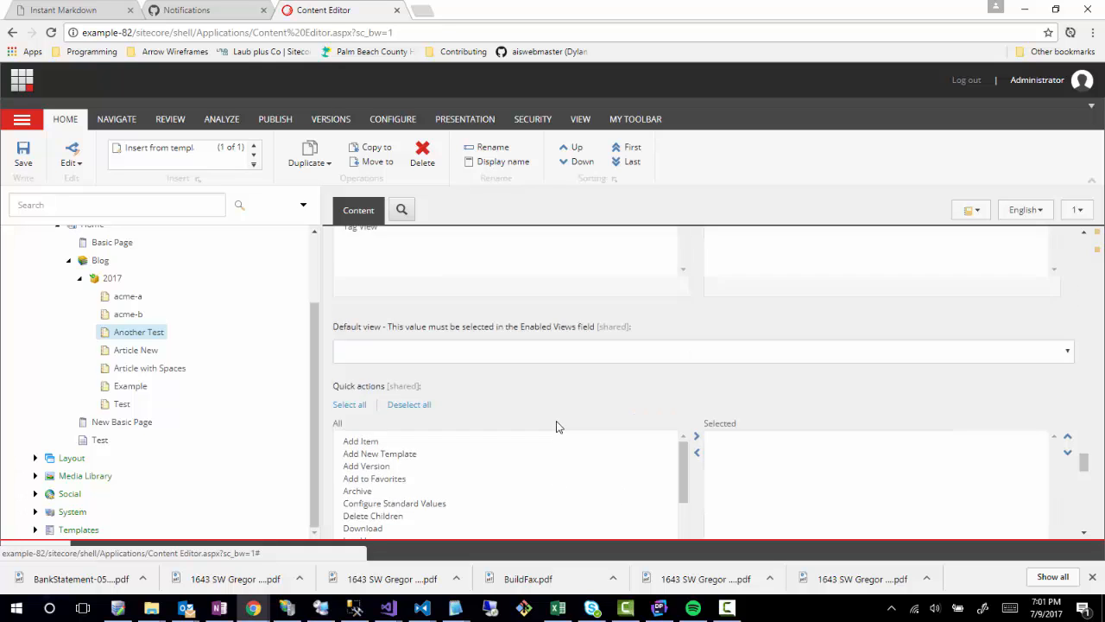
scroll(556, 435, up, 5)
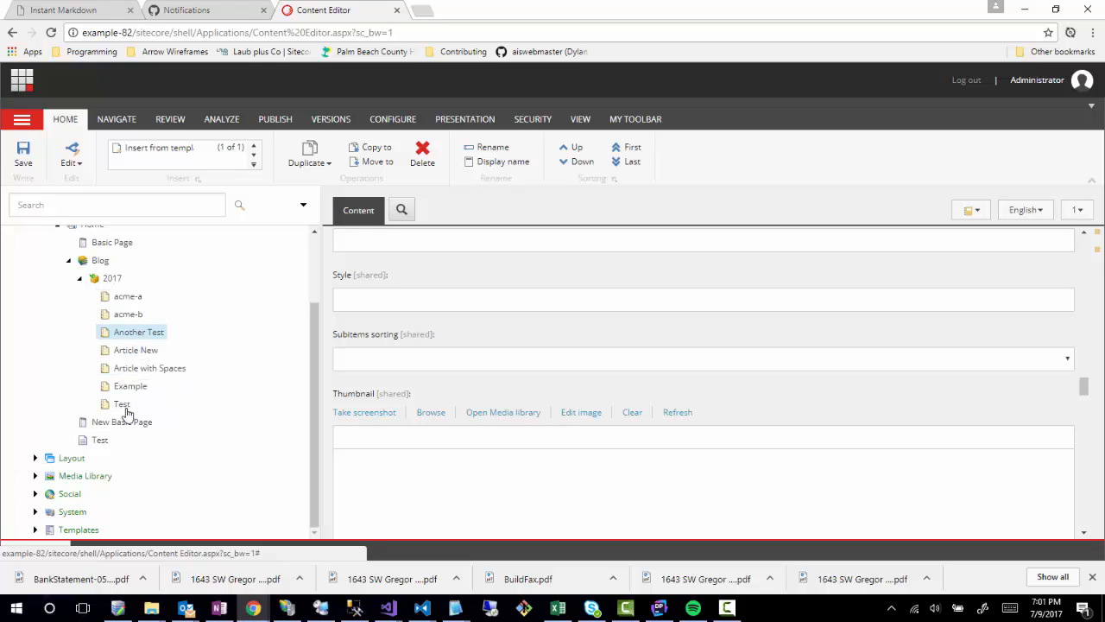
scroll(130, 419, up, 2)
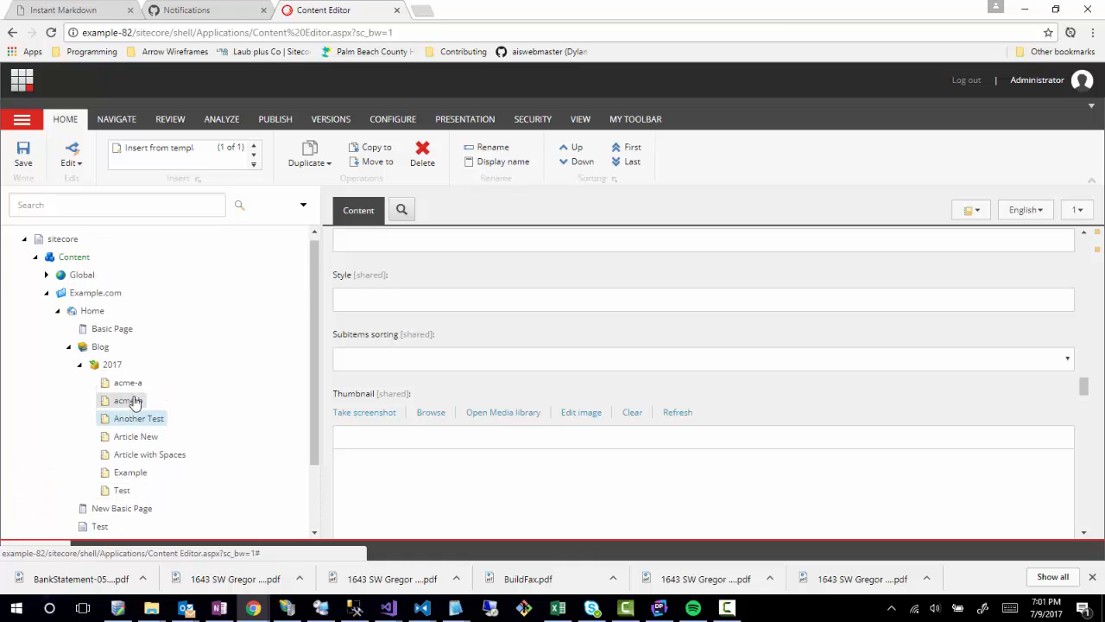